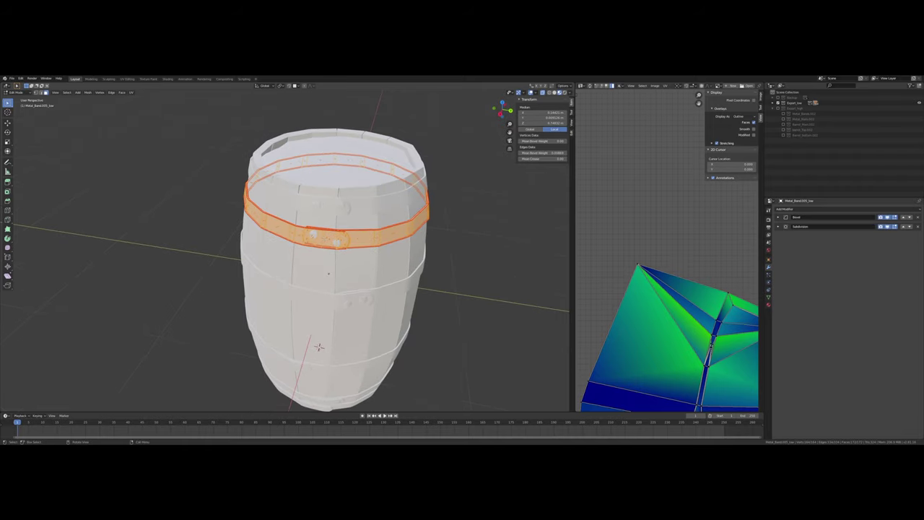
Step: Examine the selected upper metal band and its nails on the barrel, and exit Edit Mode
{"action": "scroll", "coordinate": [324, 337], "scroll_direction": "up", "scroll_amount": 3}
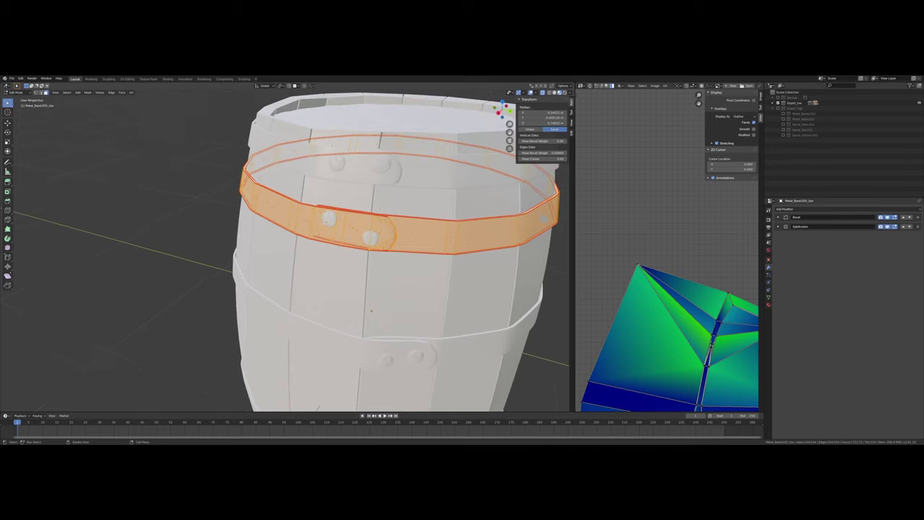
{"action": "scroll", "coordinate": [273, 348], "scroll_direction": "up", "scroll_amount": 3}
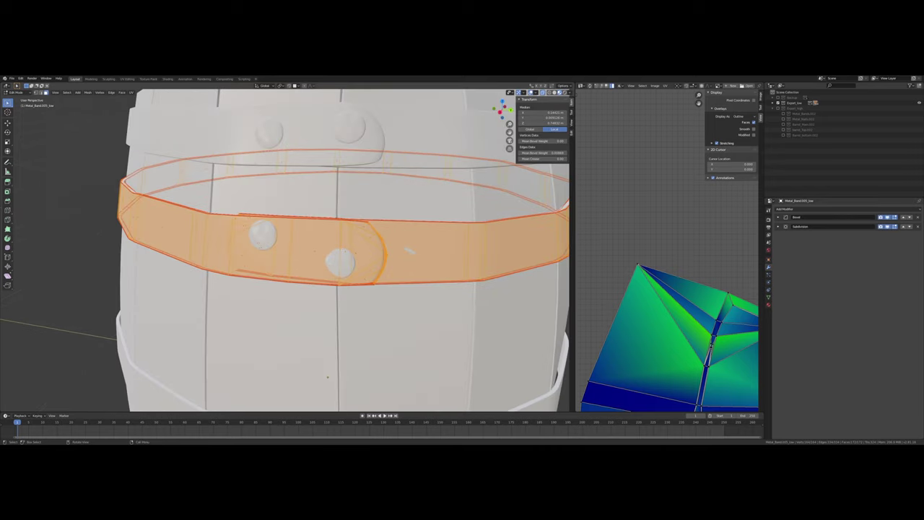
{"action": "middle_click_drag", "start_coordinate": [327, 377], "coordinate": [301, 334]}
{"action": "scroll", "coordinate": [301, 334], "scroll_direction": "down", "scroll_amount": 4}
{"action": "middle_click_drag", "start_coordinate": [295, 386], "coordinate": [288, 373]}
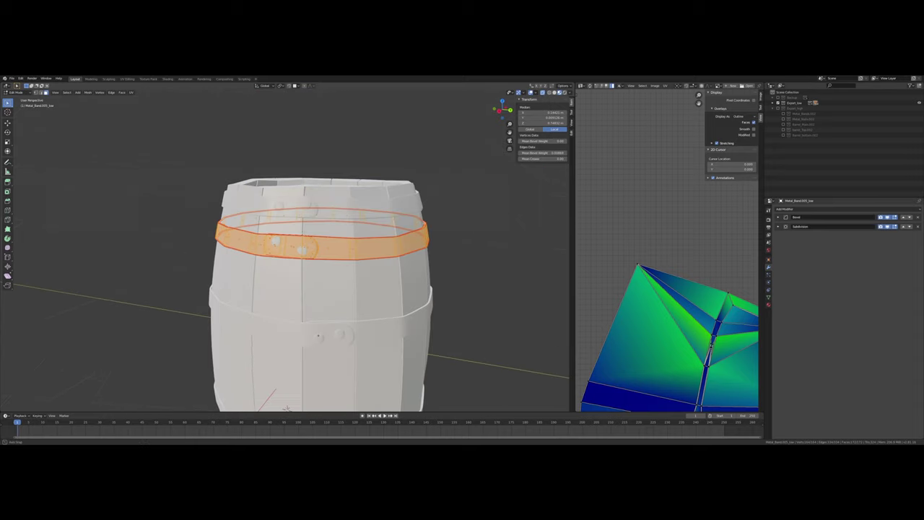
{"action": "scroll", "coordinate": [319, 335], "scroll_direction": "down", "scroll_amount": 3}
{"action": "scroll", "coordinate": [318, 335], "scroll_direction": "up", "scroll_amount": 4}
{"action": "key", "text": "Tab"}
{"action": "middle_click_drag", "start_coordinate": [302, 244], "coordinate": [321, 247]}
{"action": "scroll", "coordinate": [335, 250], "scroll_direction": "down", "scroll_amount": 4}
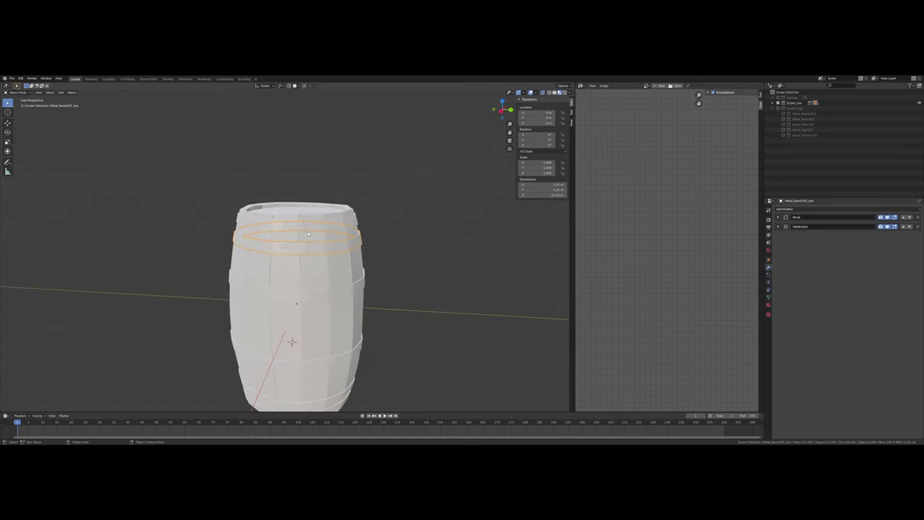
Step: Select the nails along the front of the barrel's metal bands and collapse the Export_high collection
{"action": "left_click", "coordinate": [302, 229]}
{"action": "middle_click_drag", "start_coordinate": [307, 242], "coordinate": [317, 241]}
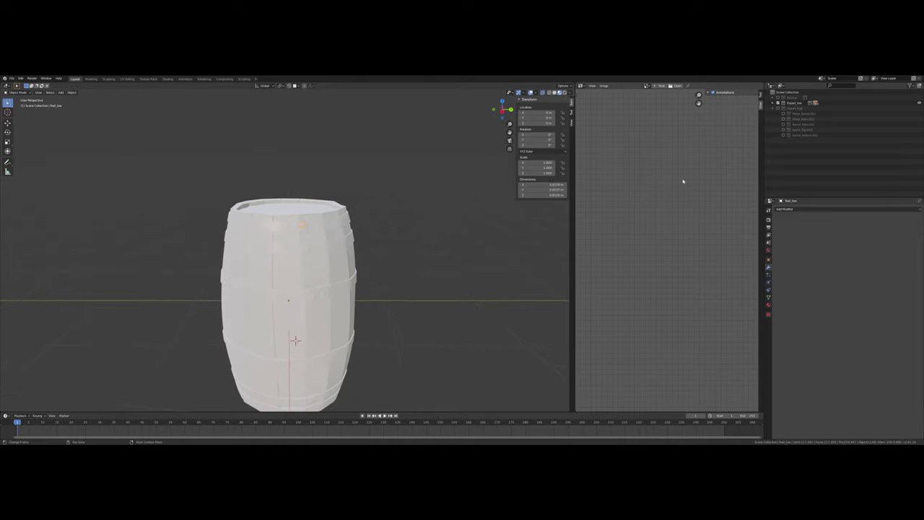
{"action": "left_click", "coordinate": [777, 108]}
{"action": "scroll", "coordinate": [232, 263], "scroll_direction": "up", "scroll_amount": 2}
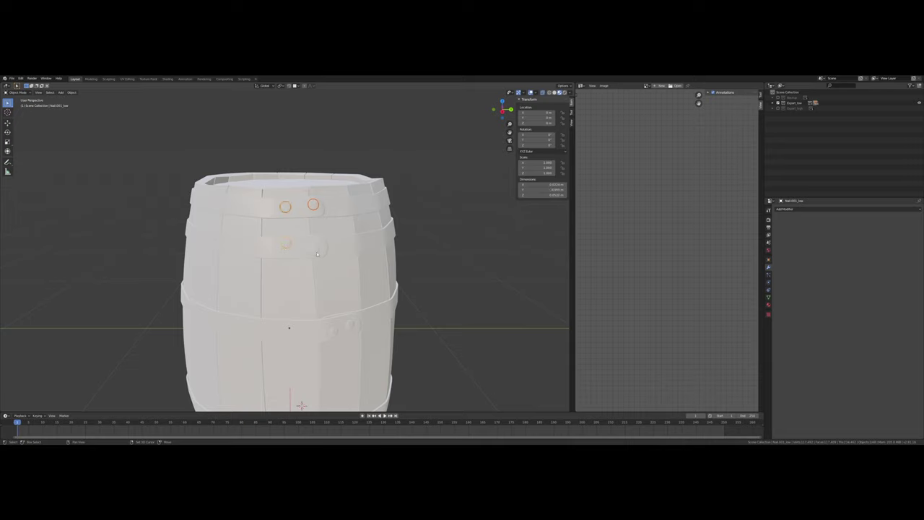
{"action": "middle_click_drag", "start_coordinate": [330, 281], "coordinate": [309, 267]}
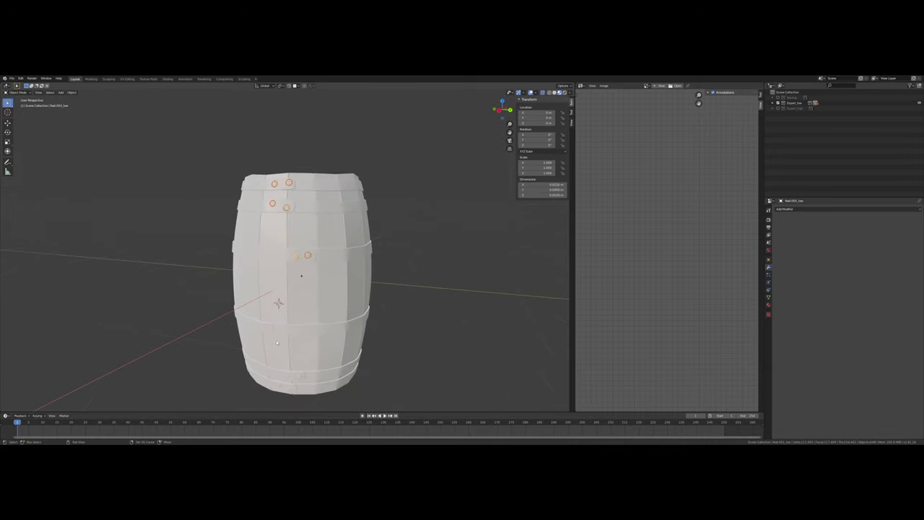
{"action": "left_click", "coordinate": [256, 326]}
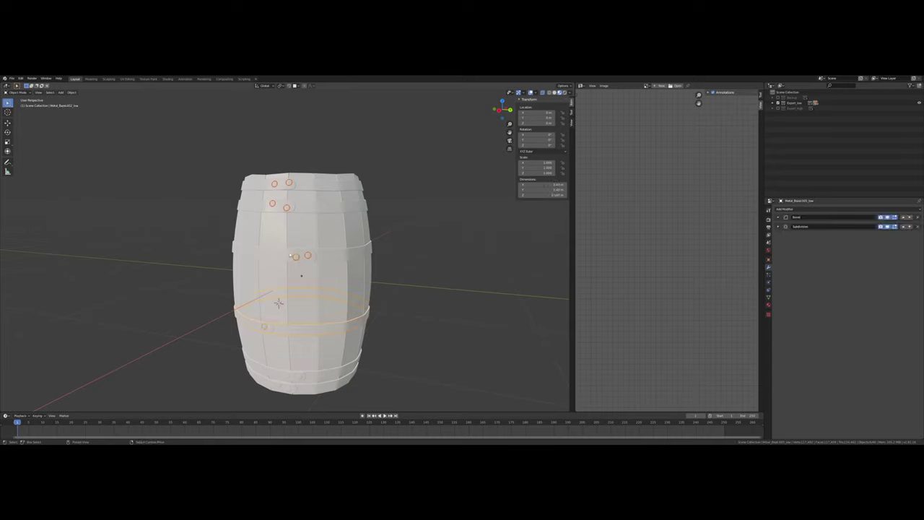
{"action": "left_click", "coordinate": [254, 327], "text": "shift"}
{"action": "left_click", "coordinate": [271, 329], "text": "shift"}
{"action": "middle_click_drag", "start_coordinate": [315, 268], "coordinate": [327, 315], "text": "shift"}
Step: Recalculate the normals of the two nails on the second metal band from the top to face outside
{"action": "left_click", "coordinate": [300, 258]}
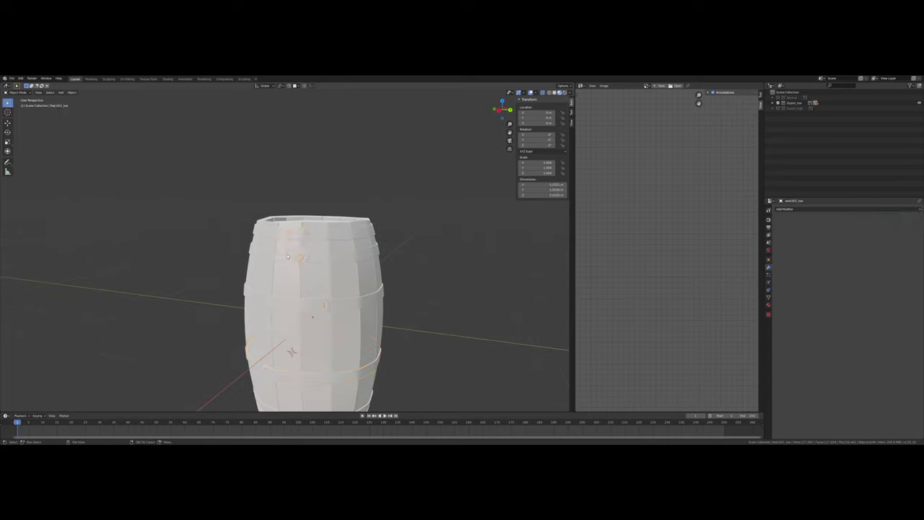
{"action": "scroll", "coordinate": [343, 271], "scroll_direction": "up", "scroll_amount": 4}
{"action": "key", "text": "Tab"}
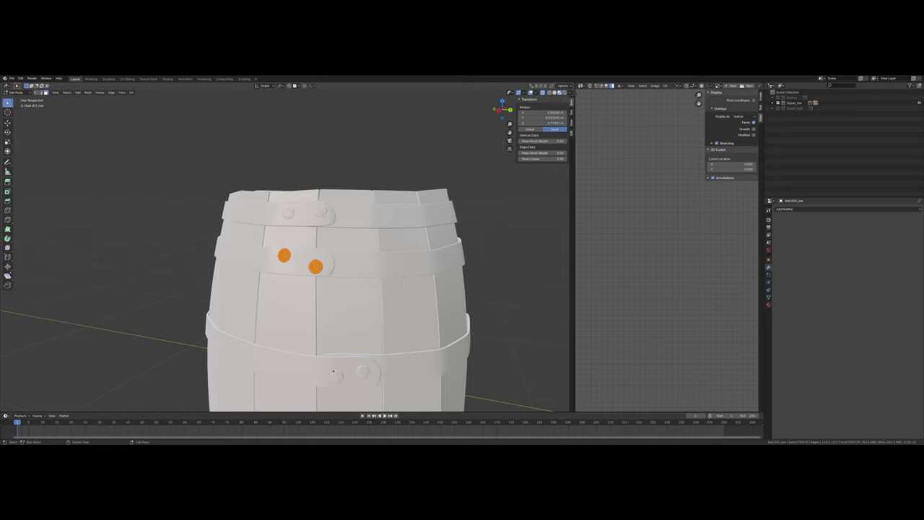
{"action": "key", "text": "u"}
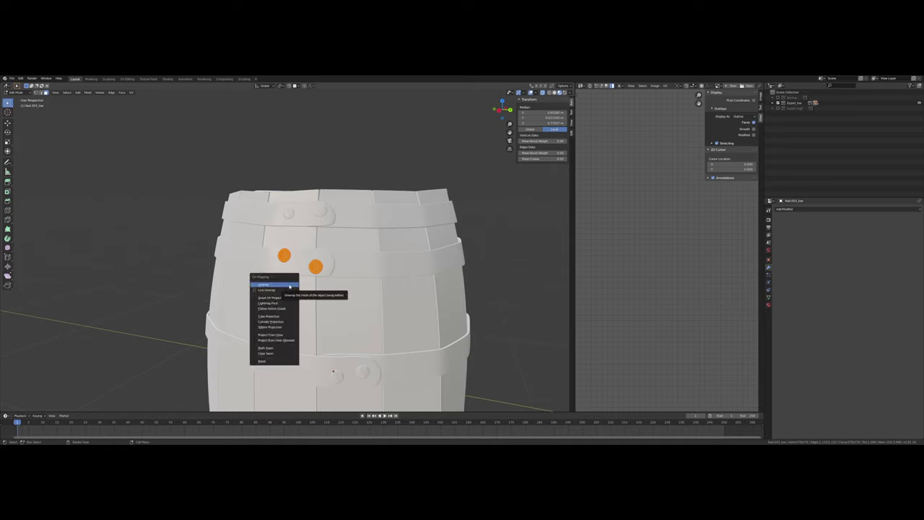
{"action": "left_click", "coordinate": [89, 96]}
{"action": "left_click", "coordinate": [88, 93]}
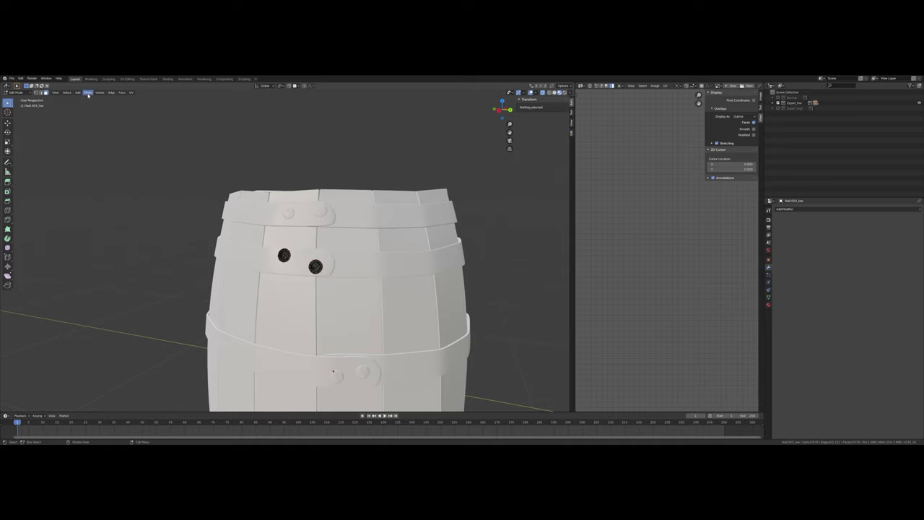
{"action": "key", "text": "a"}
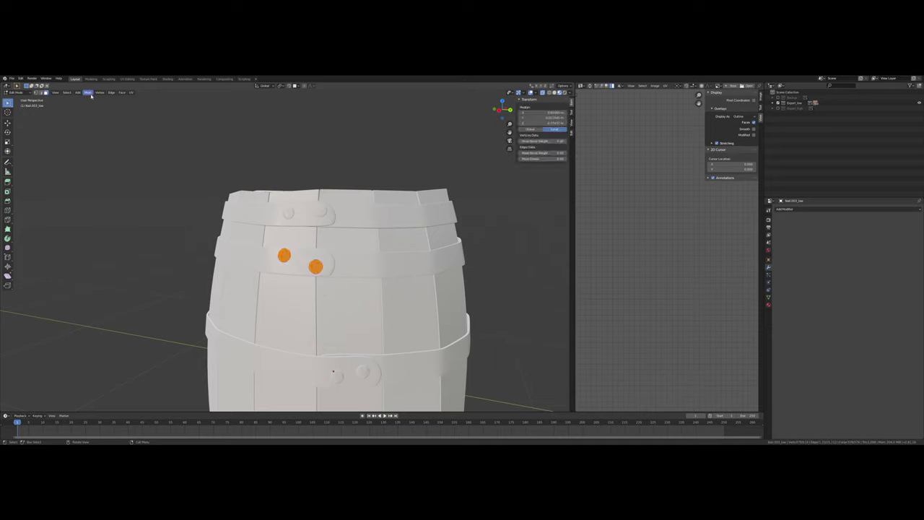
{"action": "left_click", "coordinate": [88, 92]}
{"action": "mouse_move", "coordinate": [105, 165]}
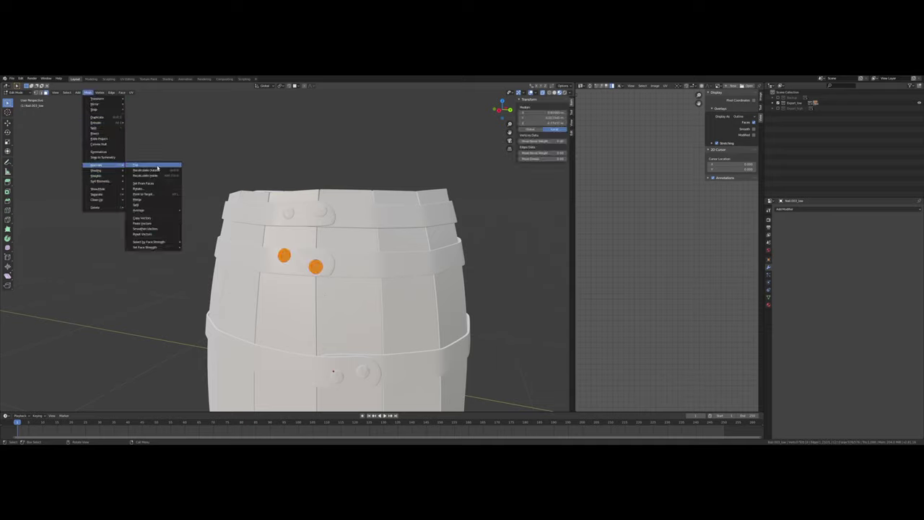
{"action": "left_click", "coordinate": [164, 170]}
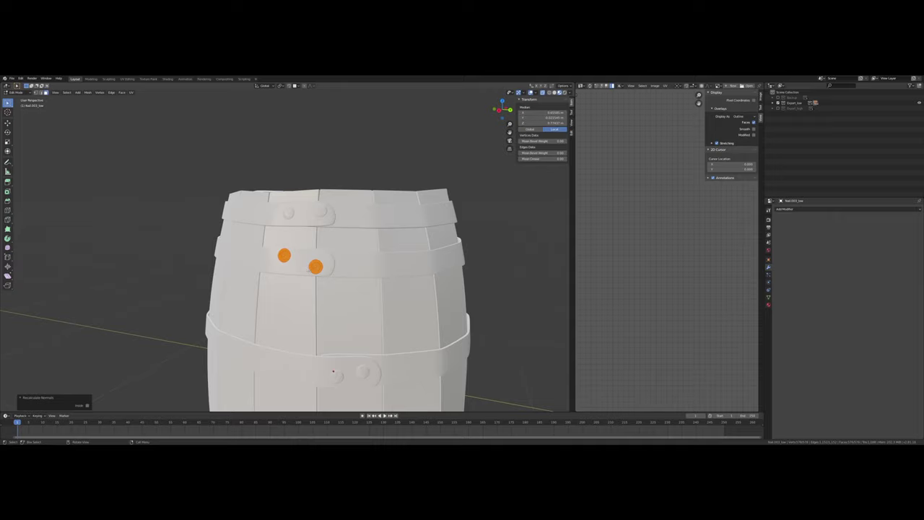
{"action": "key", "text": "Tab"}
Step: Examine the nails and the second metal band up close for shading and overlap problems from several angles
{"action": "scroll", "coordinate": [308, 254], "scroll_direction": "up", "scroll_amount": 2}
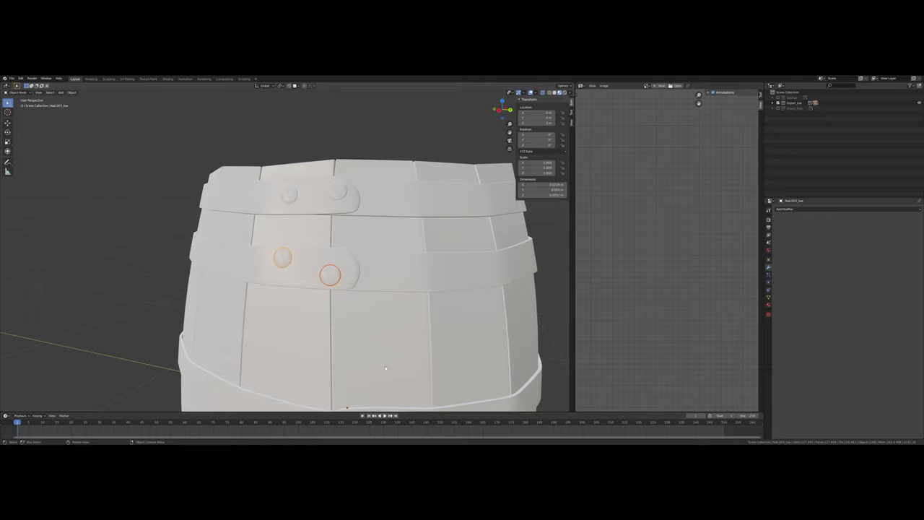
{"action": "middle_click_drag", "start_coordinate": [319, 225], "coordinate": [356, 240]}
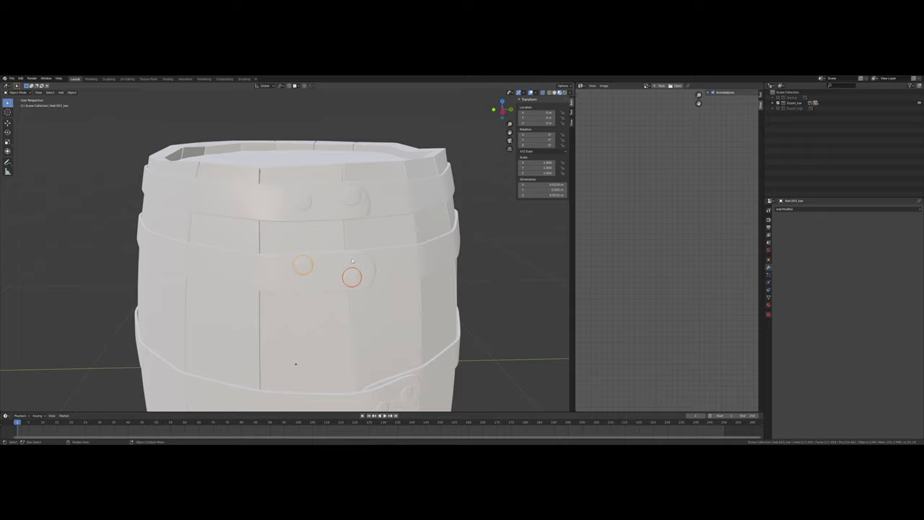
{"action": "scroll", "coordinate": [346, 238], "scroll_direction": "up", "scroll_amount": 3}
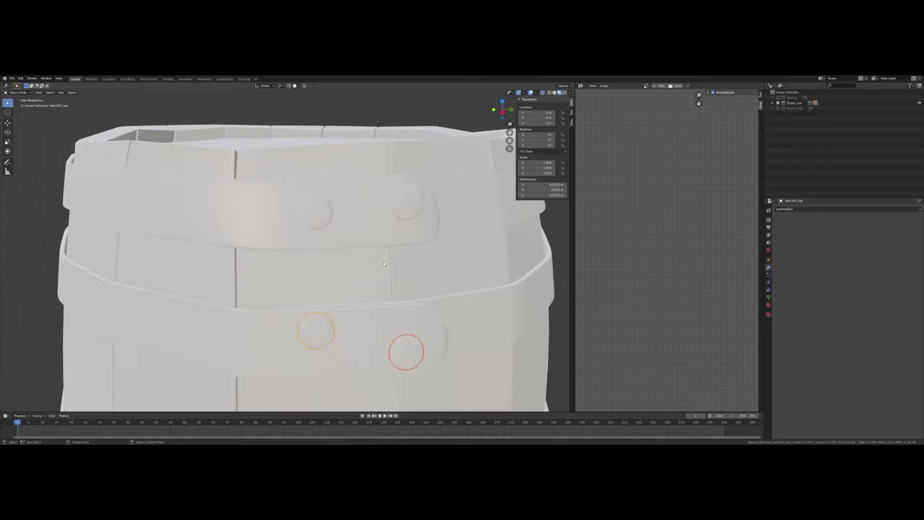
{"action": "middle_click_drag", "start_coordinate": [404, 274], "coordinate": [278, 244]}
{"action": "scroll", "coordinate": [303, 251], "scroll_direction": "up", "scroll_amount": 2}
{"action": "left_click", "coordinate": [320, 261]}
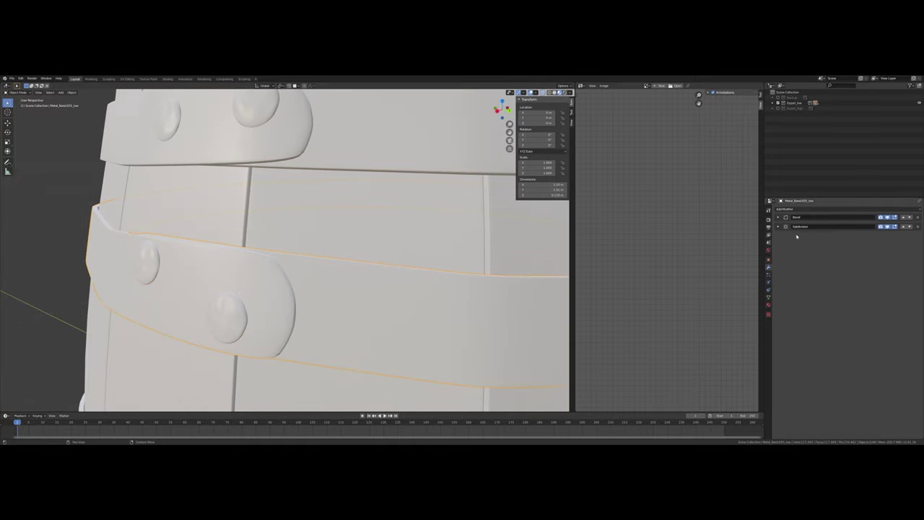
{"action": "middle_click_drag", "start_coordinate": [246, 239], "coordinate": [255, 244]}
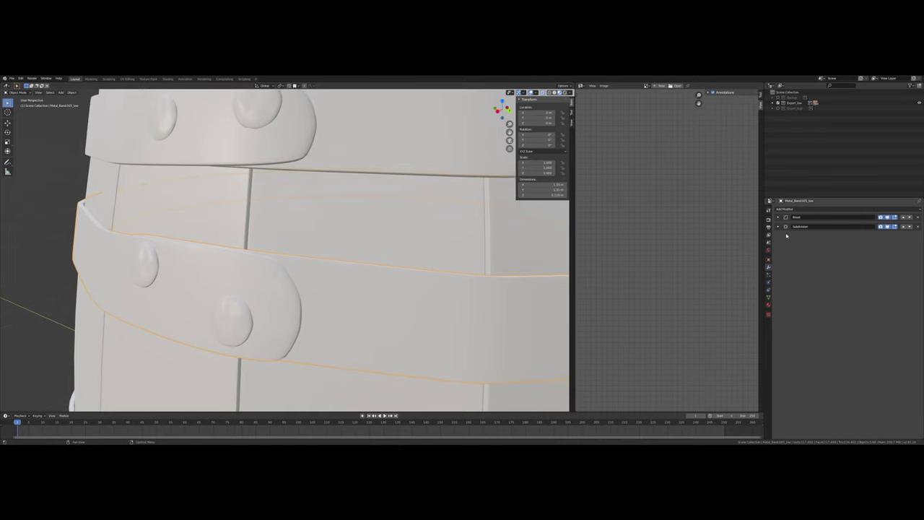
{"action": "middle_click_drag", "start_coordinate": [163, 220], "coordinate": [179, 219]}
{"action": "mouse_move", "coordinate": [234, 272]}
{"action": "middle_mouse_down"}
{"action": "mouse_move", "coordinate": [246, 270]}
{"action": "mouse_move", "coordinate": [231, 268]}
{"action": "middle_mouse_up"}
{"action": "middle_click_drag", "start_coordinate": [303, 295], "coordinate": [306, 291]}
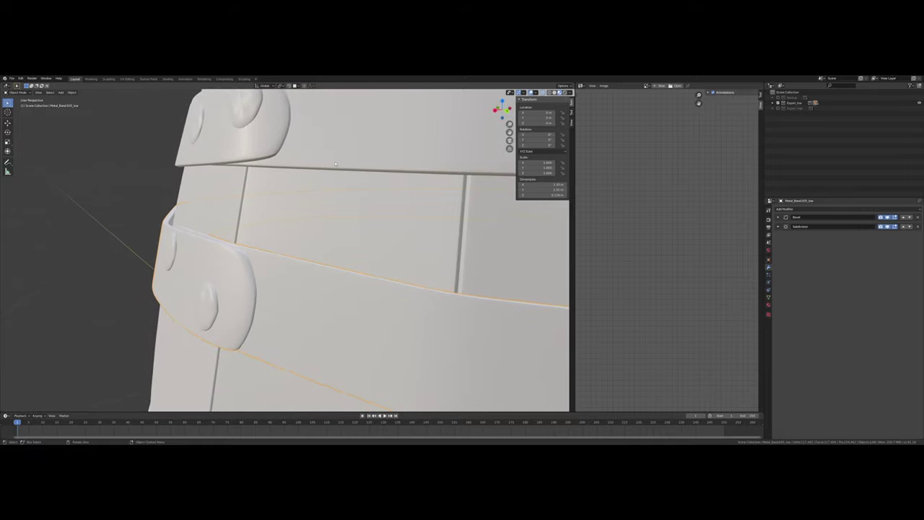
{"action": "middle_click_drag", "start_coordinate": [335, 164], "coordinate": [290, 280]}
{"action": "scroll", "coordinate": [389, 270], "scroll_direction": "down", "scroll_amount": 3}
{"action": "middle_click_drag", "start_coordinate": [275, 250], "coordinate": [274, 251]}
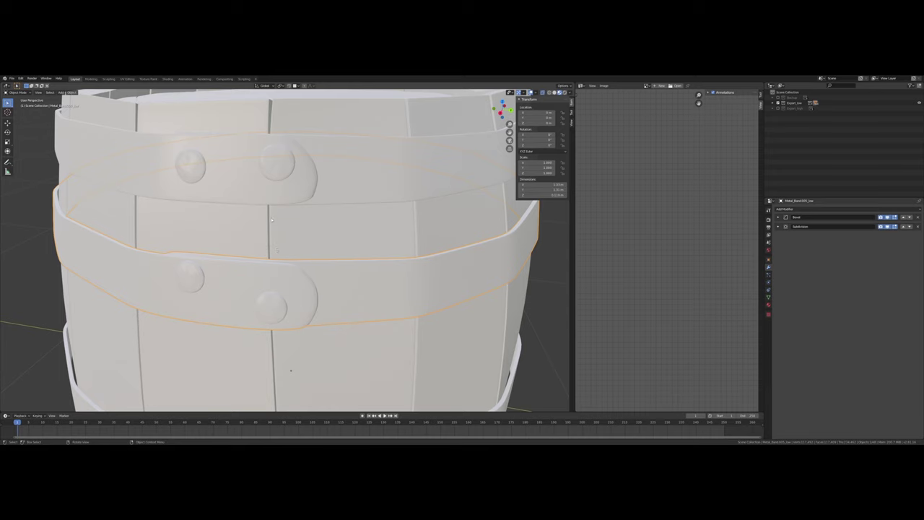
Step: Open the topmost metal band in Edit Mode and switch to edge selection at its rounded overlapping end
{"action": "middle_click_drag", "start_coordinate": [345, 132], "coordinate": [352, 208], "text": "shift"}
{"action": "left_click", "coordinate": [353, 220]}
{"action": "key", "text": "Tab"}
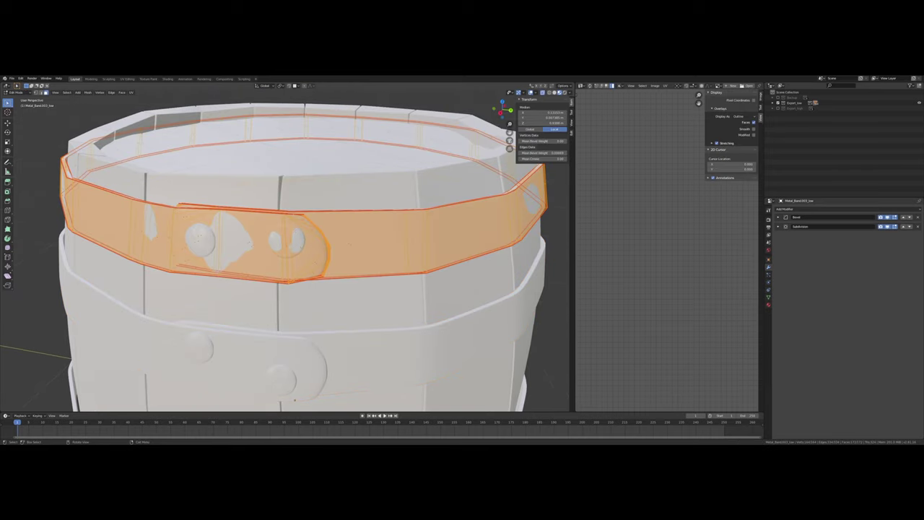
{"action": "middle_click_drag", "start_coordinate": [328, 393], "coordinate": [278, 410]}
{"action": "scroll", "coordinate": [316, 401], "scroll_direction": "up", "scroll_amount": 3}
{"action": "left_click", "coordinate": [231, 220]}
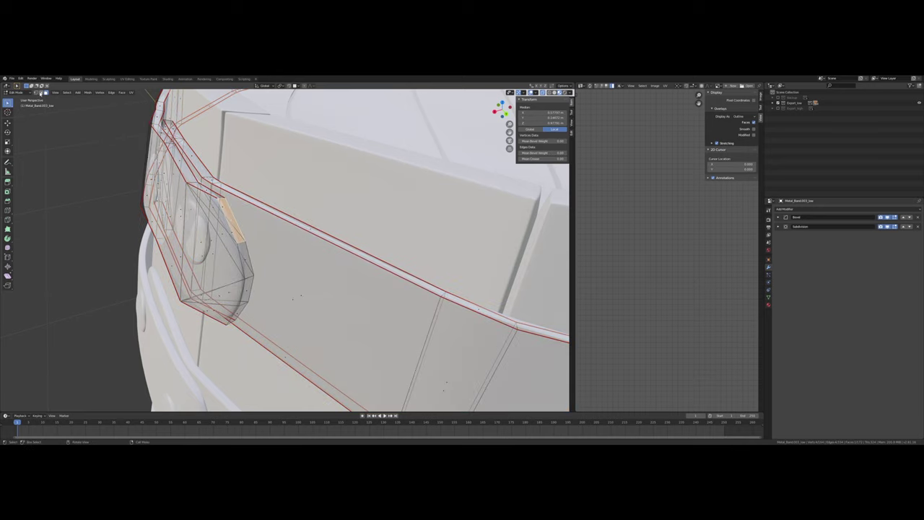
{"action": "left_click", "coordinate": [42, 93]}
Step: Mark the edges around the rounded overlapping end of the top metal band as a UV seam
{"action": "middle_click_drag", "start_coordinate": [245, 224], "coordinate": [210, 227]}
{"action": "middle_click_drag", "start_coordinate": [142, 135], "coordinate": [171, 115]}
{"action": "left_click", "coordinate": [215, 232], "text": "alt"}
{"action": "middle_click_drag", "start_coordinate": [215, 233], "coordinate": [292, 121]}
{"action": "scroll", "coordinate": [264, 264], "scroll_direction": "up", "scroll_amount": 7}
{"action": "scroll", "coordinate": [277, 254], "scroll_direction": "down", "scroll_amount": 7}
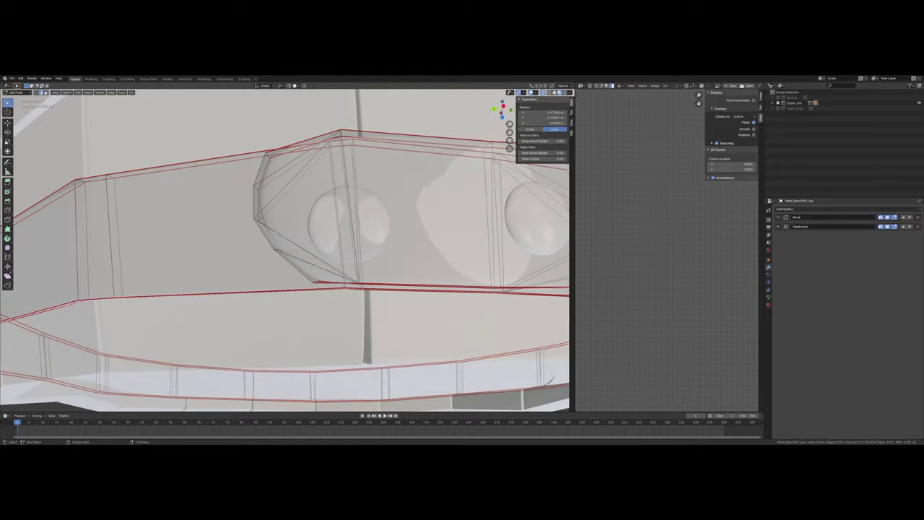
{"action": "middle_click_drag", "start_coordinate": [281, 249], "coordinate": [234, 303]}
{"action": "middle_click_drag", "start_coordinate": [285, 216], "coordinate": [314, 221]}
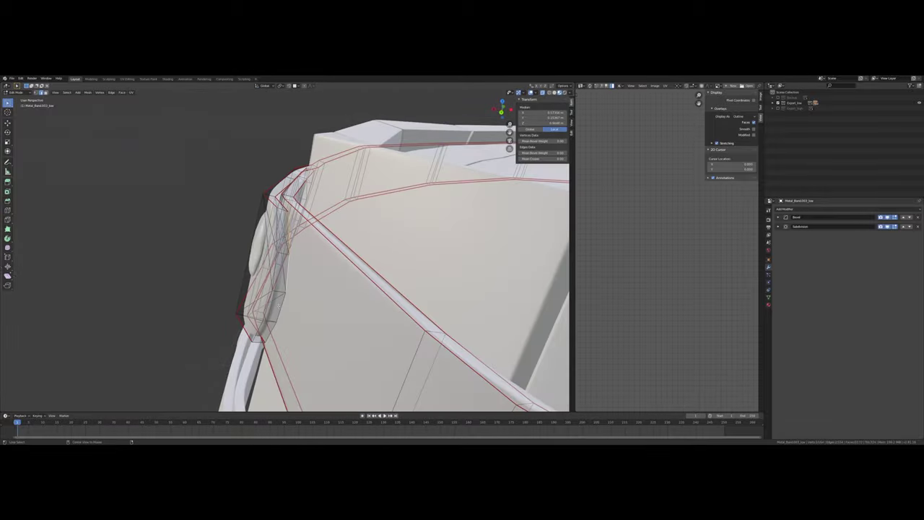
{"action": "left_click", "coordinate": [279, 309], "text": "alt"}
{"action": "middle_click_drag", "start_coordinate": [280, 308], "coordinate": [294, 290]}
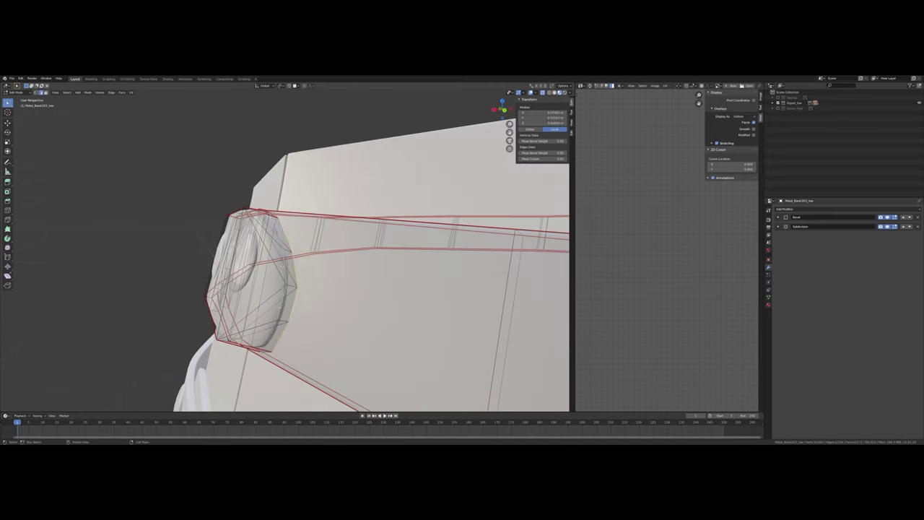
{"action": "middle_click_drag", "start_coordinate": [278, 308], "coordinate": [287, 350]}
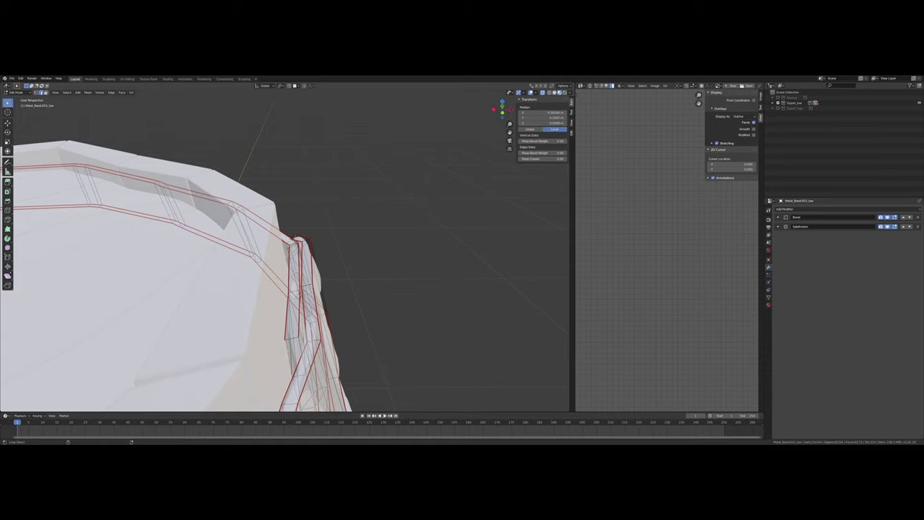
{"action": "middle_click_drag", "start_coordinate": [300, 345], "coordinate": [266, 327]}
{"action": "right_click", "coordinate": [222, 265]}
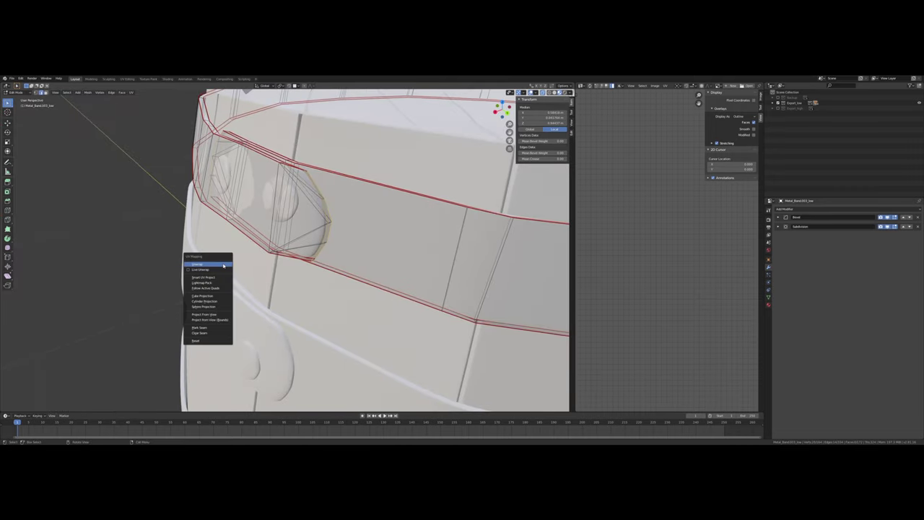
{"action": "left_click", "coordinate": [209, 321]}
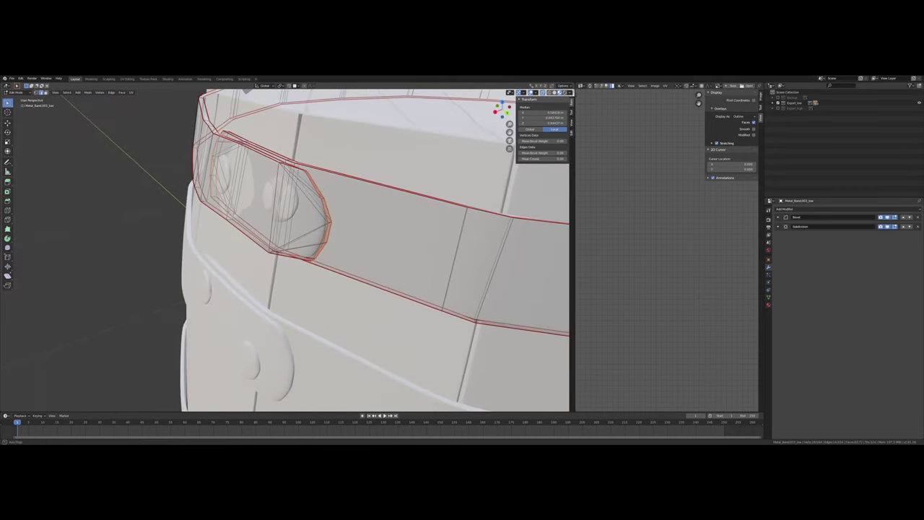
Step: Select all linked geometry of the top metal band and examine its UV layout for stretching around the rounded end
{"action": "key", "text": "ctrl+l"}
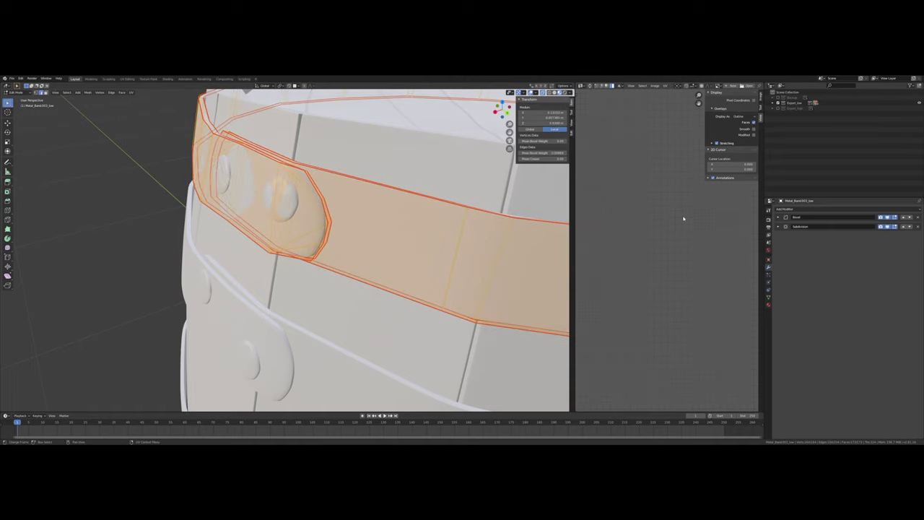
{"action": "scroll", "coordinate": [679, 222], "scroll_direction": "down", "scroll_amount": 5}
{"action": "scroll", "coordinate": [680, 228], "scroll_direction": "down", "scroll_amount": 1}
{"action": "scroll", "coordinate": [697, 274], "scroll_direction": "up", "scroll_amount": 6}
{"action": "middle_click_drag", "start_coordinate": [707, 257], "coordinate": [623, 261]}
{"action": "scroll", "coordinate": [715, 275], "scroll_direction": "up", "scroll_amount": 3}
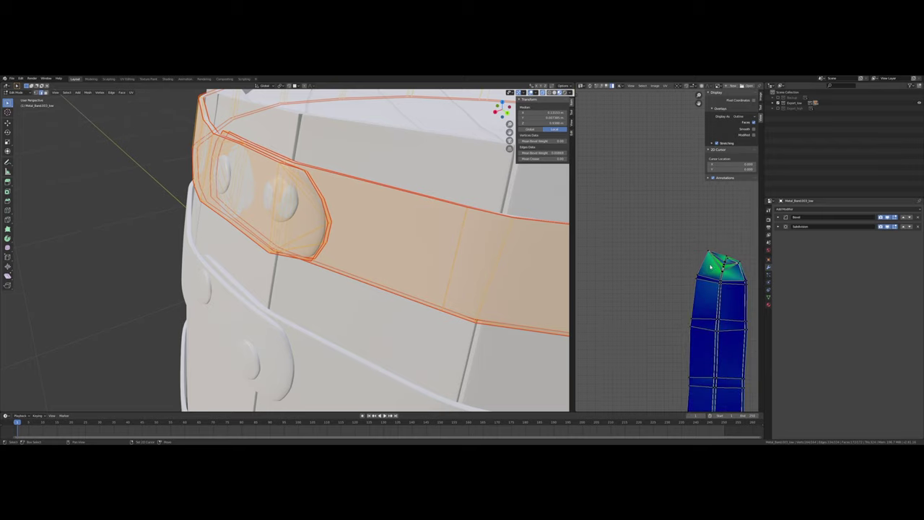
{"action": "middle_click_drag", "start_coordinate": [717, 267], "coordinate": [676, 268]}
{"action": "scroll", "coordinate": [677, 267], "scroll_direction": "up", "scroll_amount": 6}
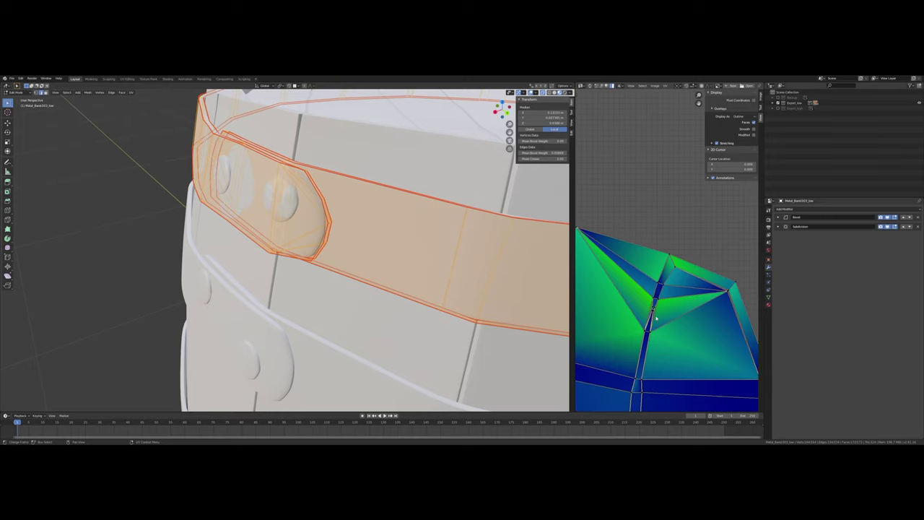
{"action": "scroll", "coordinate": [664, 323], "scroll_direction": "down", "scroll_amount": 1}
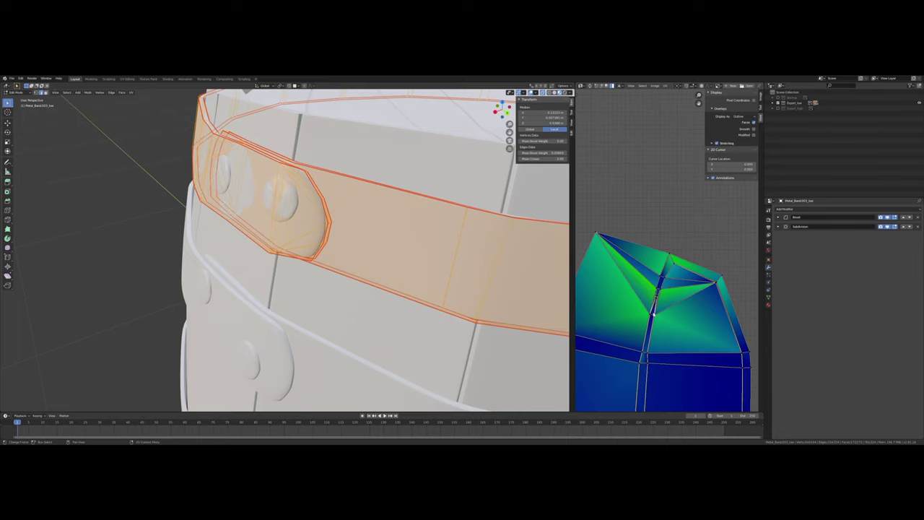
{"action": "scroll", "coordinate": [648, 319], "scroll_direction": "down", "scroll_amount": 2}
{"action": "scroll", "coordinate": [659, 292], "scroll_direction": "down", "scroll_amount": 6}
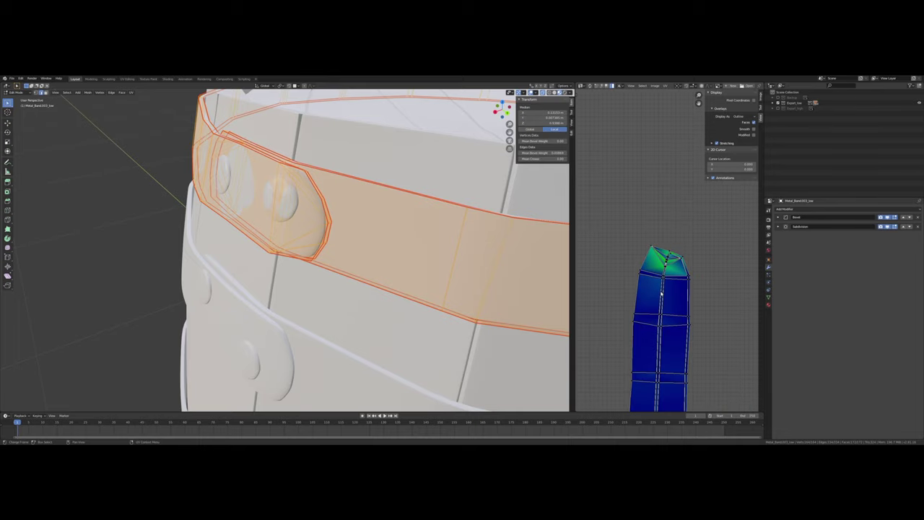
Step: Unwrap the whole top metal band and inspect the UV islands of its strips and rims
{"action": "scroll", "coordinate": [660, 290], "scroll_direction": "down", "scroll_amount": 5}
{"action": "middle_click_drag", "start_coordinate": [631, 295], "coordinate": [649, 295]}
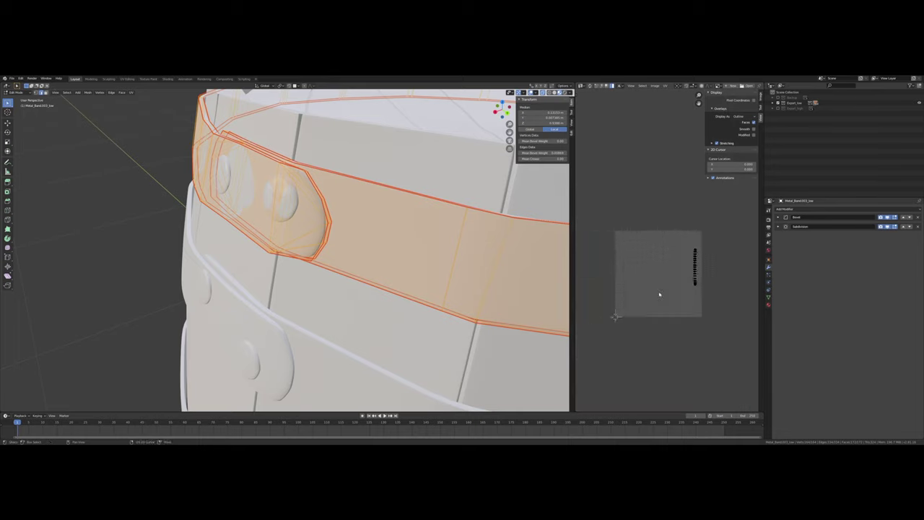
{"action": "key", "text": "u"}
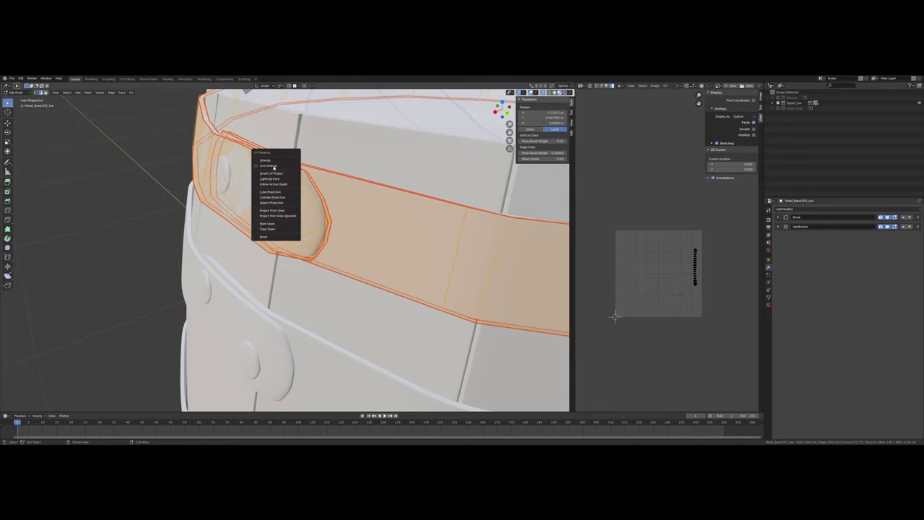
{"action": "left_click", "coordinate": [275, 165]}
{"action": "scroll", "coordinate": [650, 263], "scroll_direction": "up", "scroll_amount": 5}
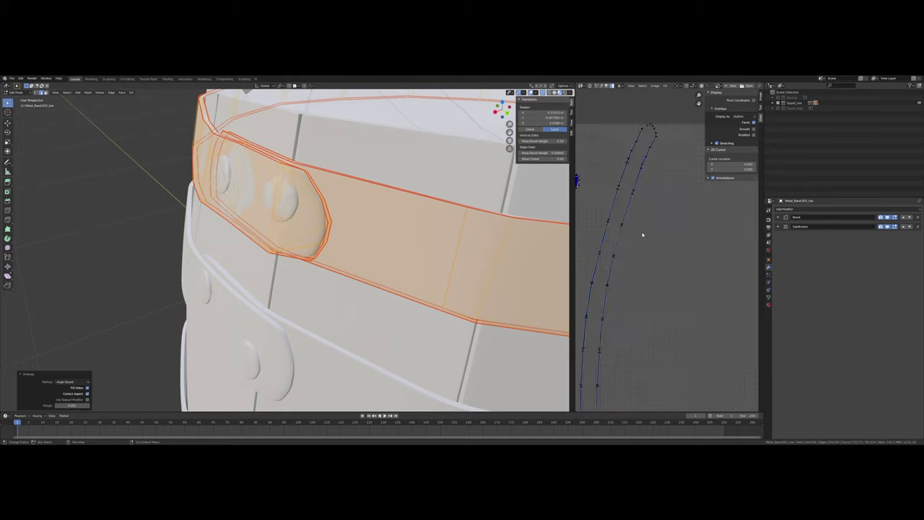
{"action": "middle_click_drag", "start_coordinate": [628, 226], "coordinate": [677, 254]}
{"action": "scroll", "coordinate": [629, 278], "scroll_direction": "up", "scroll_amount": 5}
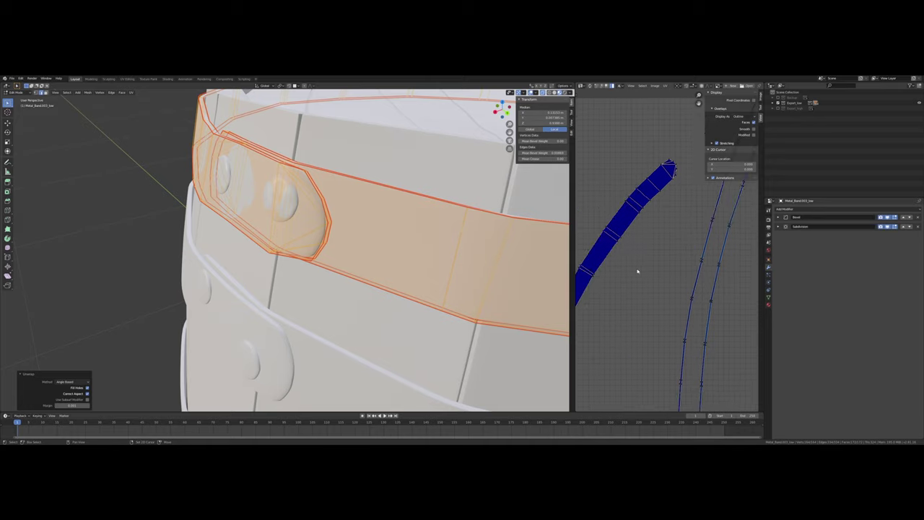
{"action": "scroll", "coordinate": [638, 277], "scroll_direction": "down", "scroll_amount": 8}
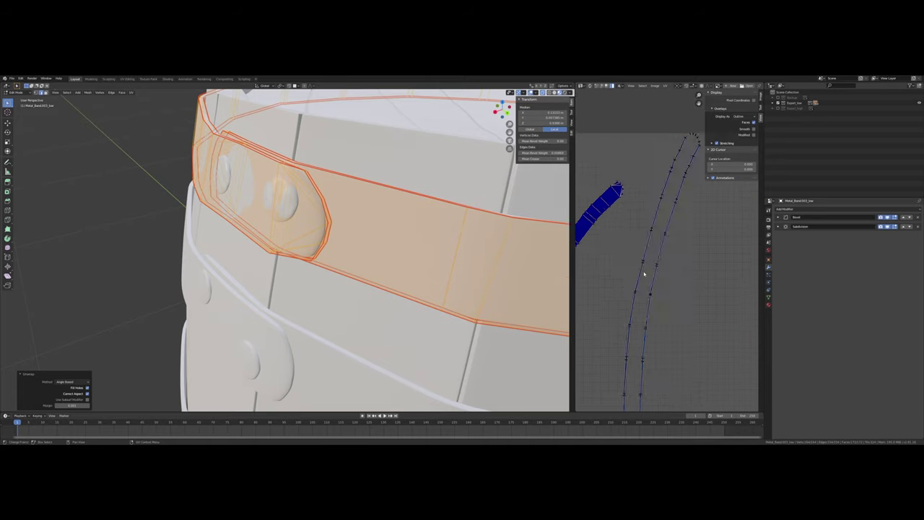
{"action": "middle_click_drag", "start_coordinate": [641, 281], "coordinate": [625, 272]}
Step: Clear the seams from the outer edge loops of the top metal band, leaving its inner loops marked
{"action": "middle_click_drag", "start_coordinate": [404, 263], "coordinate": [384, 277]}
{"action": "middle_click_drag", "start_coordinate": [383, 238], "coordinate": [462, 242]}
{"action": "key", "text": "alt+a"}
{"action": "middle_click_drag", "start_coordinate": [300, 198], "coordinate": [302, 224]}
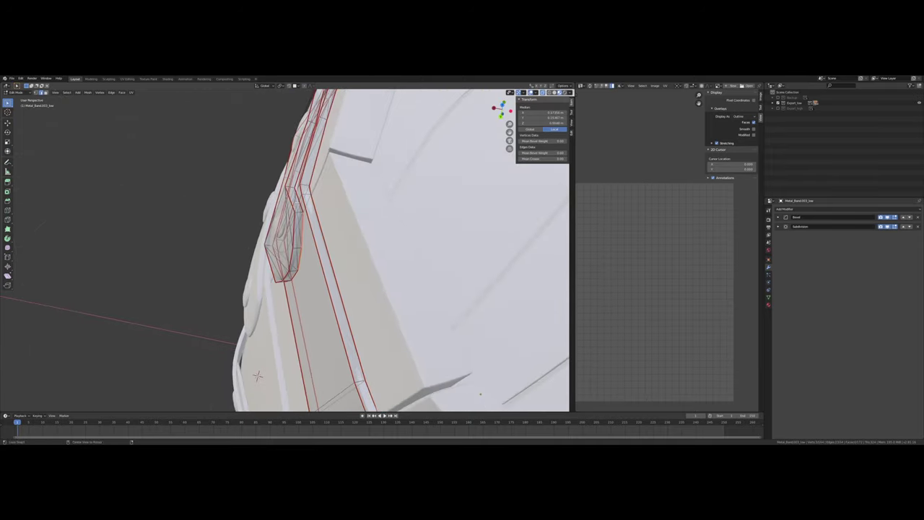
{"action": "left_click", "coordinate": [301, 235], "text": "alt"}
{"action": "middle_click_drag", "start_coordinate": [411, 252], "coordinate": [353, 142]}
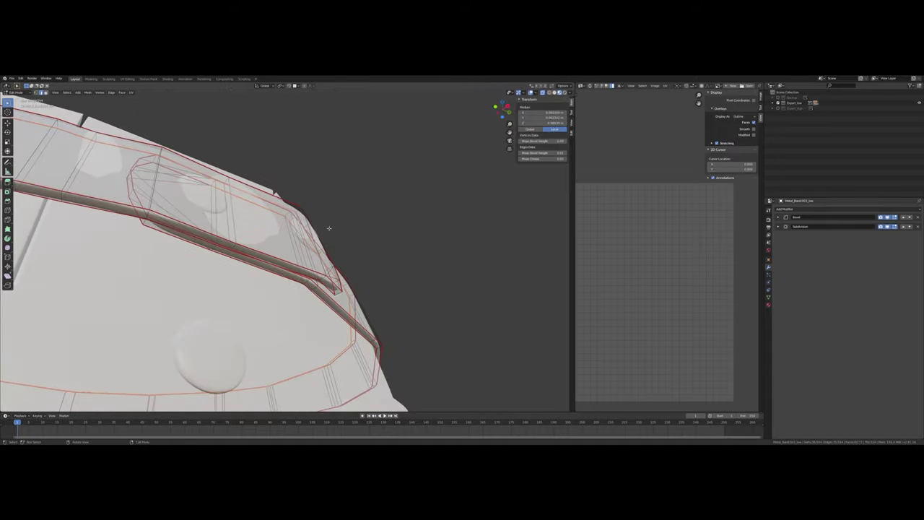
{"action": "left_click", "coordinate": [283, 275], "text": "alt+shift"}
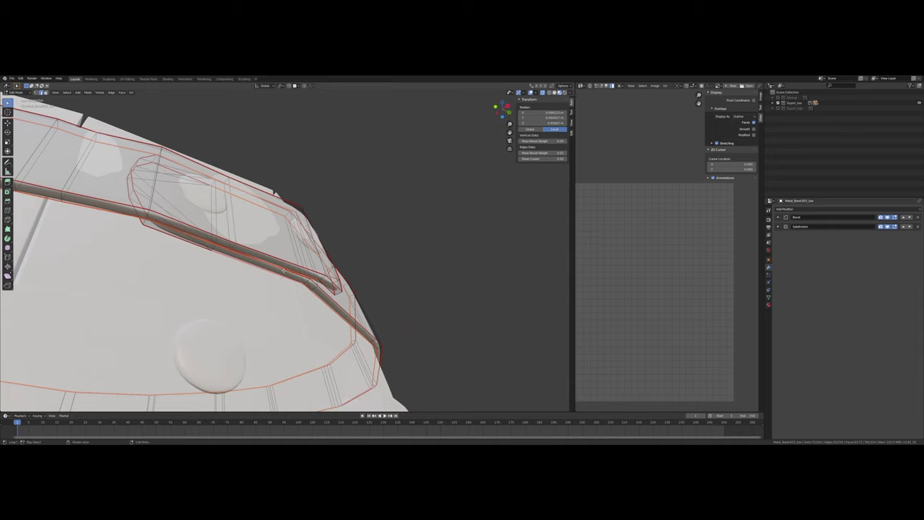
{"action": "middle_click_drag", "start_coordinate": [283, 275], "coordinate": [179, 340]}
{"action": "key", "text": "ctrl"}
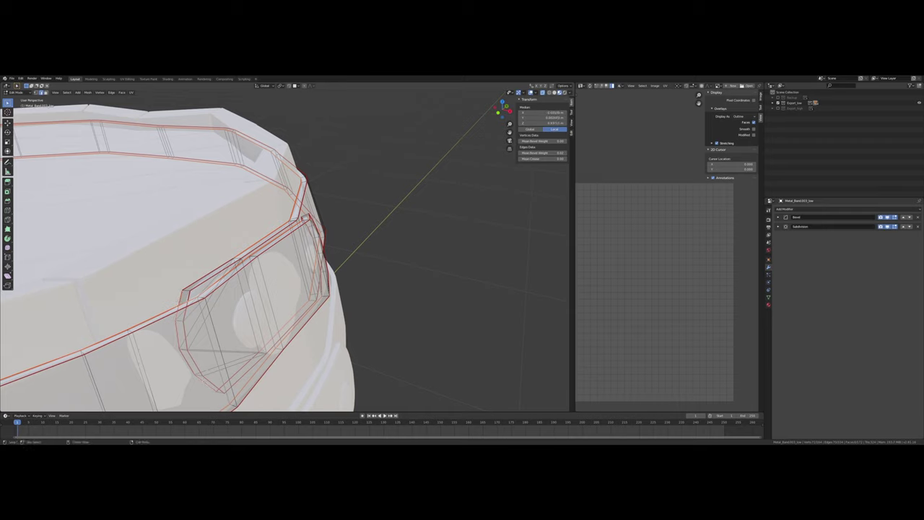
{"action": "key", "text": "alt"}
{"action": "left_click", "coordinate": [177, 311], "text": "alt+shift"}
{"action": "middle_click_drag", "start_coordinate": [289, 310], "coordinate": [250, 275]}
{"action": "left_click", "coordinate": [244, 271], "text": "alt+shift"}
{"action": "middle_click_drag", "start_coordinate": [346, 289], "coordinate": [440, 287]}
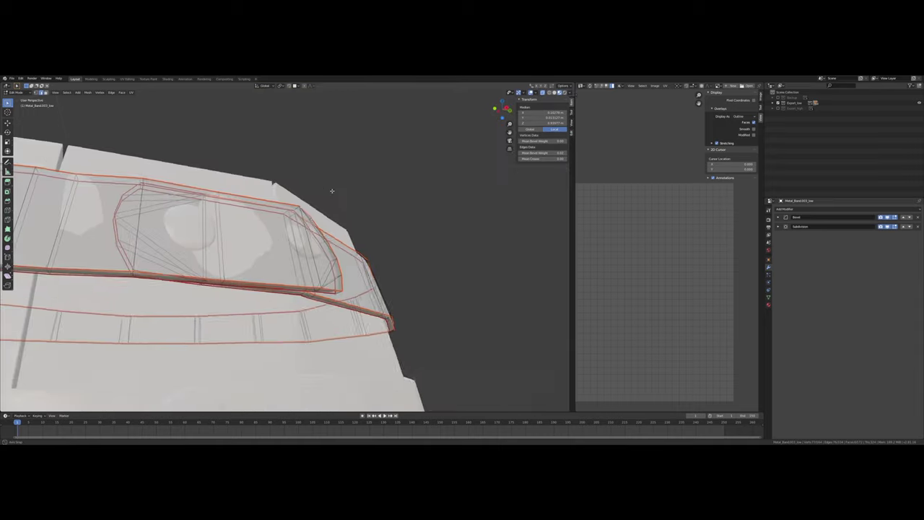
{"action": "middle_click_drag", "start_coordinate": [334, 191], "coordinate": [357, 207]}
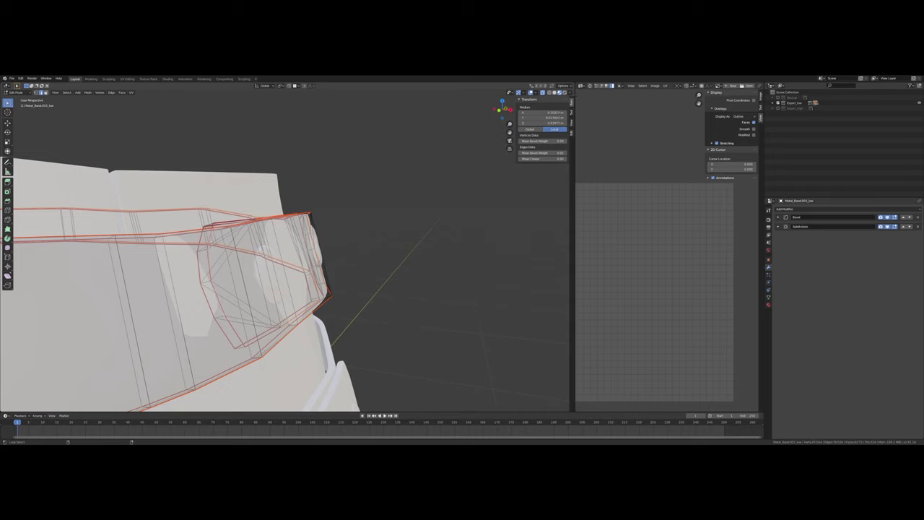
{"action": "left_click", "coordinate": [220, 375], "text": "alt+shift"}
{"action": "middle_click_drag", "start_coordinate": [220, 361], "coordinate": [224, 319]}
{"action": "middle_click_drag", "start_coordinate": [356, 243], "coordinate": [357, 259]}
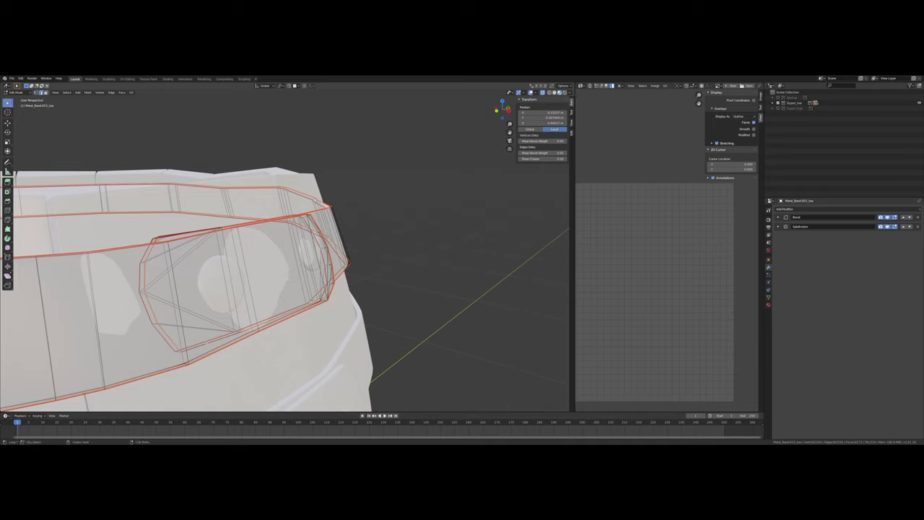
{"action": "middle_click_drag", "start_coordinate": [205, 344], "coordinate": [207, 365]}
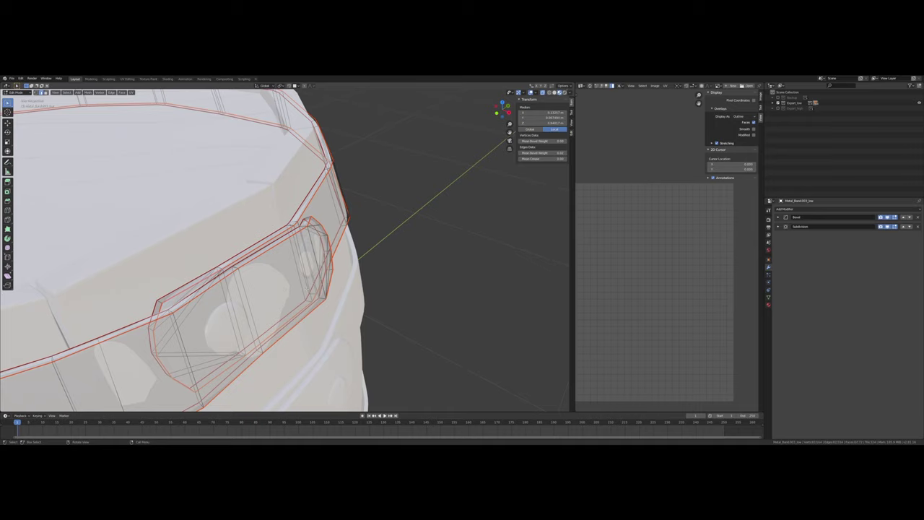
{"action": "key", "text": "u"}
{"action": "left_click", "coordinate": [295, 359]}
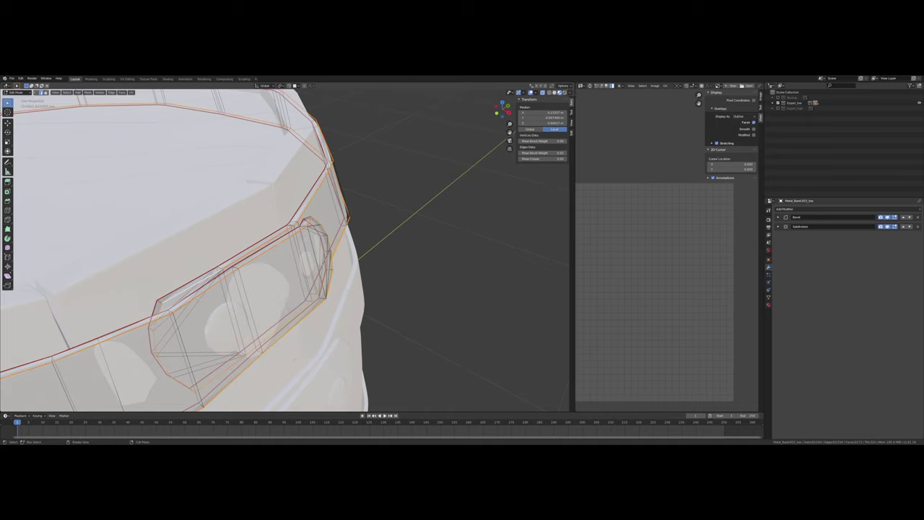
Step: Select the entire top metal band and unwrap it with the reduced seams
{"action": "middle_click_drag", "start_coordinate": [293, 354], "coordinate": [213, 348]}
{"action": "mouse_move", "coordinate": [375, 296]}
{"action": "middle_mouse_down"}
{"action": "mouse_move", "coordinate": [322, 309]}
{"action": "mouse_move", "coordinate": [372, 289]}
{"action": "middle_mouse_up"}
{"action": "key", "text": "a"}
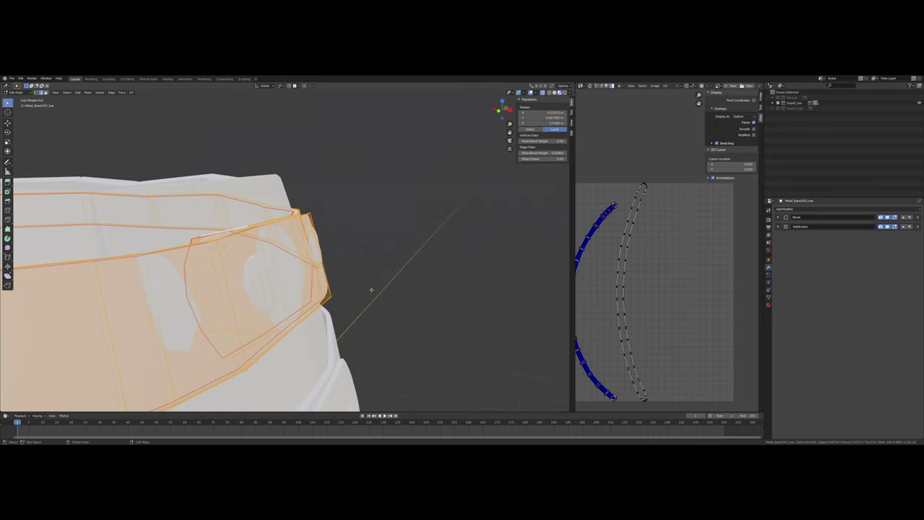
{"action": "key", "text": "u"}
{"action": "left_click", "coordinate": [356, 222]}
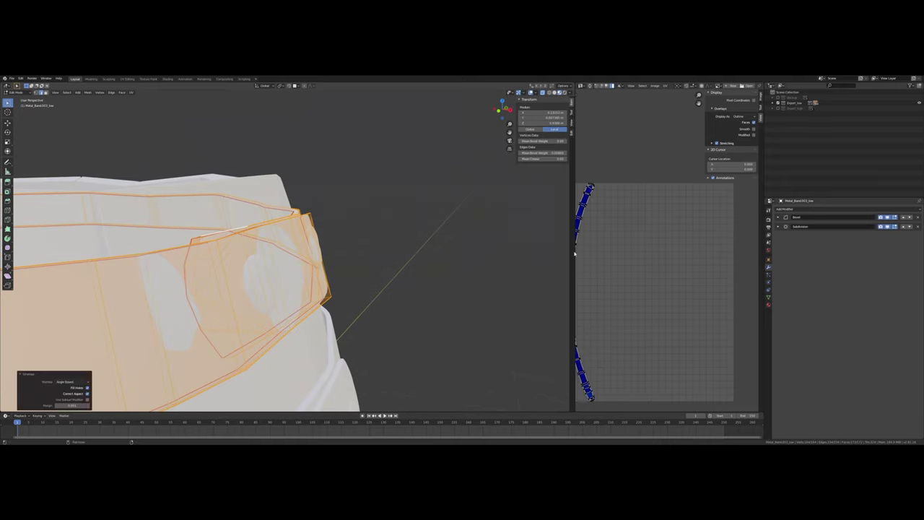
Step: Examine the top band's new UV islands for stretching, comparing the rounded end and the long strip with the model
{"action": "middle_click_drag", "start_coordinate": [628, 217], "coordinate": [668, 236]}
{"action": "scroll", "coordinate": [656, 215], "scroll_direction": "up", "scroll_amount": 3}
{"action": "scroll", "coordinate": [668, 235], "scroll_direction": "up", "scroll_amount": 3}
{"action": "middle_click_drag", "start_coordinate": [628, 180], "coordinate": [670, 226]}
{"action": "scroll", "coordinate": [668, 226], "scroll_direction": "up", "scroll_amount": 3}
{"action": "middle_click_drag", "start_coordinate": [638, 174], "coordinate": [678, 274]}
{"action": "scroll", "coordinate": [677, 271], "scroll_direction": "up", "scroll_amount": 3}
{"action": "middle_click_drag", "start_coordinate": [670, 181], "coordinate": [661, 234]}
{"action": "scroll", "coordinate": [663, 217], "scroll_direction": "up", "scroll_amount": 1}
{"action": "scroll", "coordinate": [664, 207], "scroll_direction": "up", "scroll_amount": 1}
{"action": "middle_click_drag", "start_coordinate": [639, 186], "coordinate": [667, 219]}
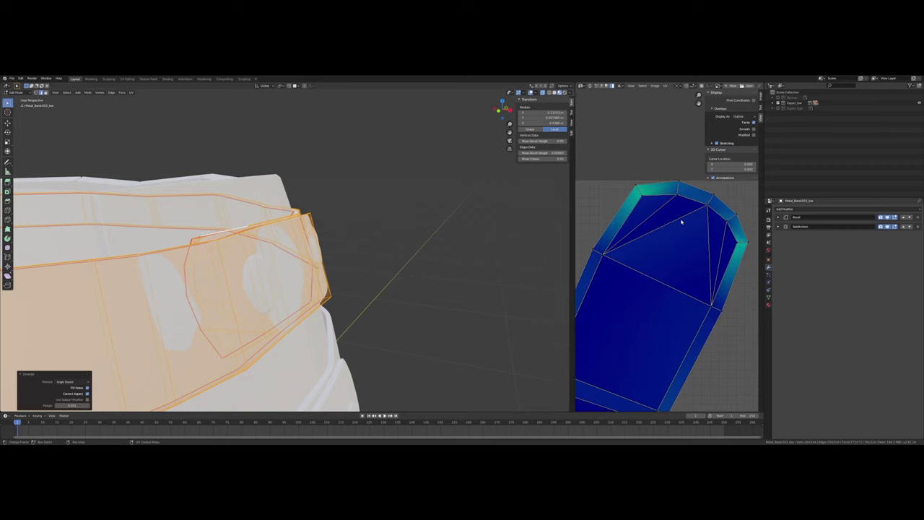
{"action": "middle_click_drag", "start_coordinate": [337, 219], "coordinate": [242, 234]}
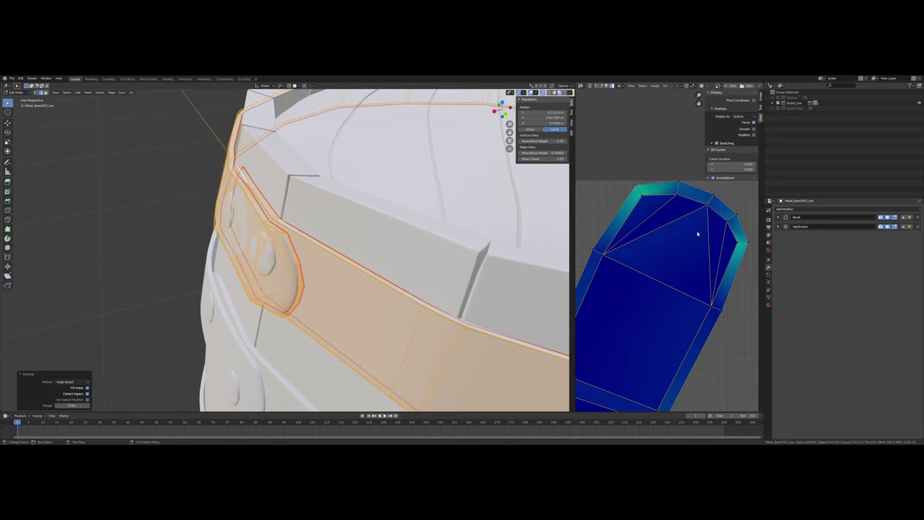
{"action": "middle_click_drag", "start_coordinate": [362, 262], "coordinate": [385, 265]}
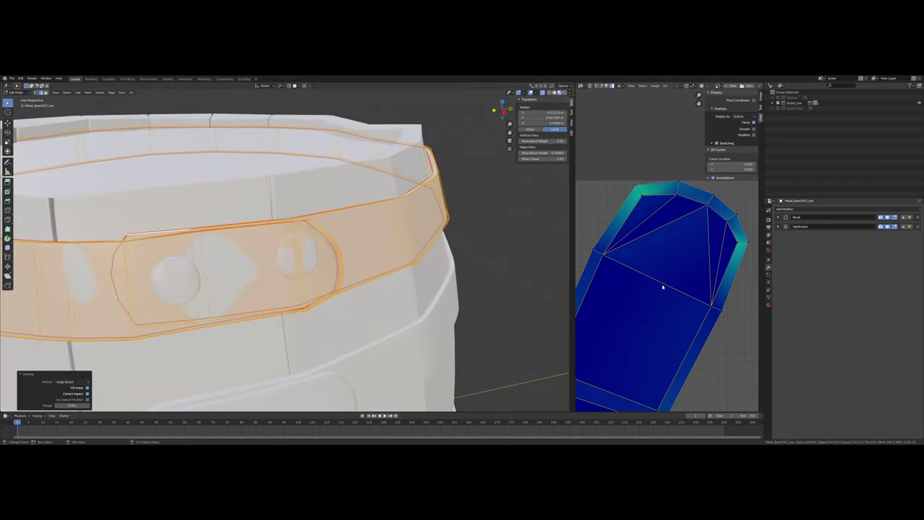
{"action": "scroll", "coordinate": [684, 290], "scroll_direction": "down", "scroll_amount": 5}
{"action": "scroll", "coordinate": [685, 292], "scroll_direction": "down", "scroll_amount": 4}
{"action": "middle_click_drag", "start_coordinate": [645, 339], "coordinate": [661, 274]}
{"action": "scroll", "coordinate": [686, 352], "scroll_direction": "up", "scroll_amount": 5}
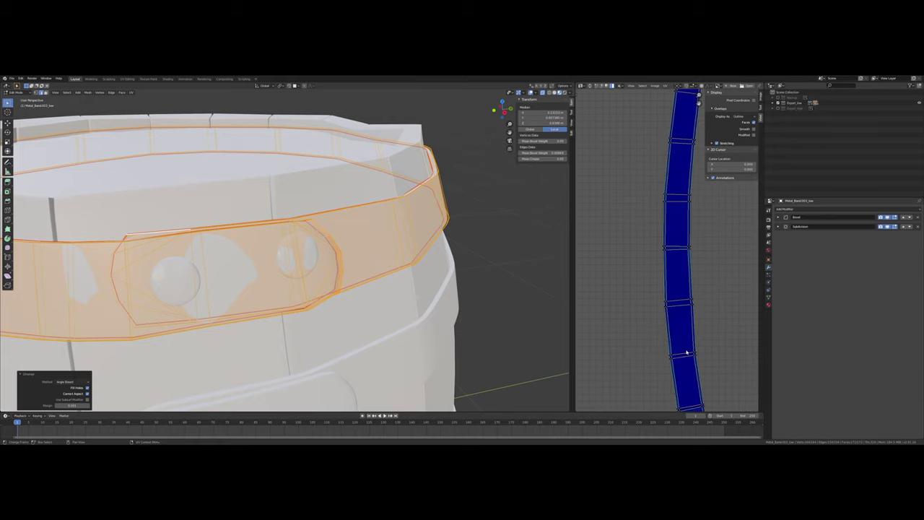
Step: Try the Conformal unwrap method on the top metal band and set the method back to Angle Based
{"action": "key", "text": "ctrl+z"}
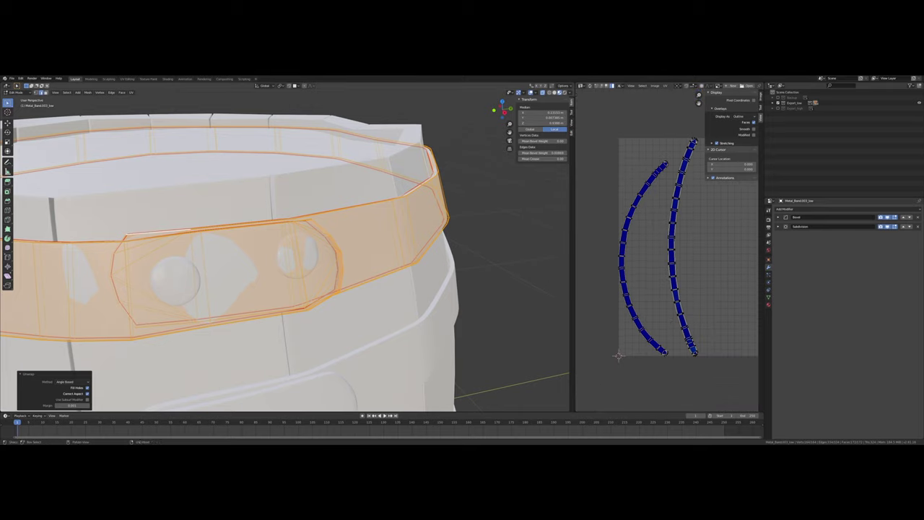
{"action": "key", "text": "u"}
{"action": "key", "text": "Escape"}
{"action": "left_click", "coordinate": [73, 381]}
{"action": "left_click", "coordinate": [72, 388]}
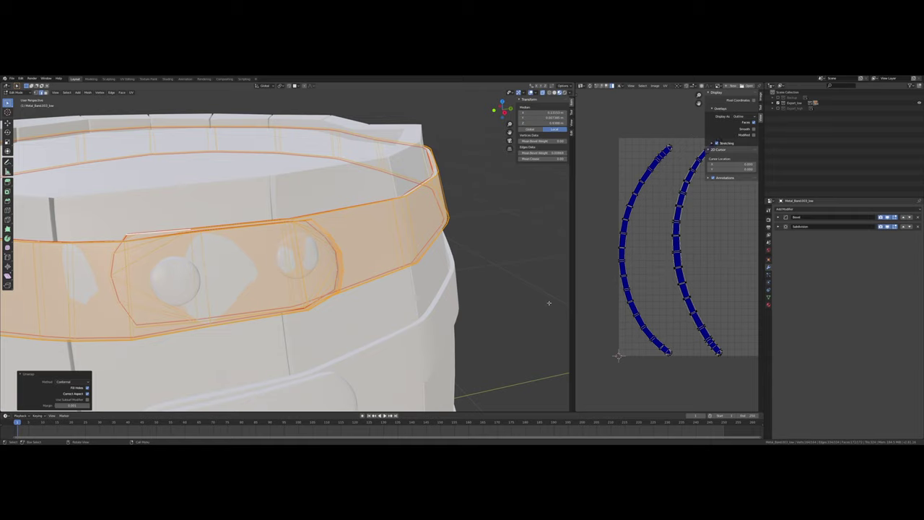
{"action": "left_click", "coordinate": [74, 381]}
{"action": "left_click", "coordinate": [74, 376]}
{"action": "scroll", "coordinate": [658, 241], "scroll_direction": "down", "scroll_amount": 3}
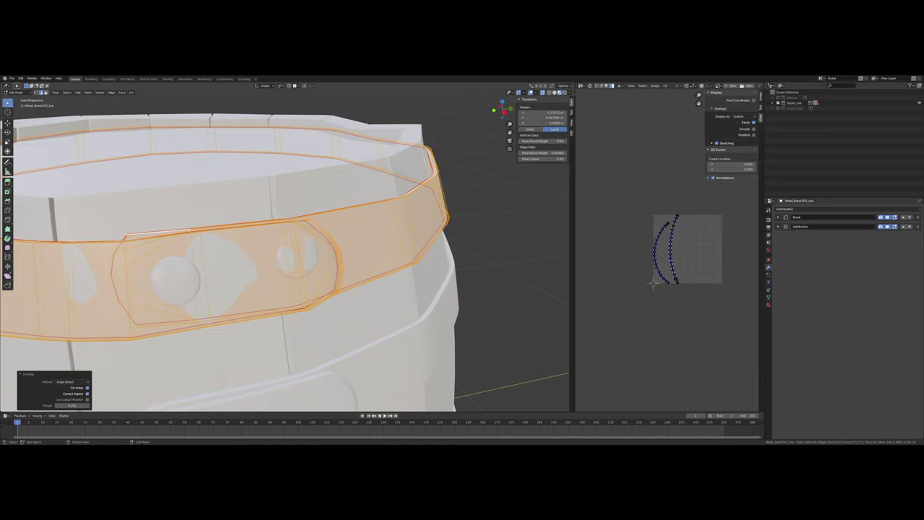
{"action": "scroll", "coordinate": [278, 388], "scroll_direction": "down", "scroll_amount": 6}
Step: Switch Edit Mode from the top metal band to the second one and deselect all its geometry
{"action": "scroll", "coordinate": [280, 251], "scroll_direction": "up", "scroll_amount": 5}
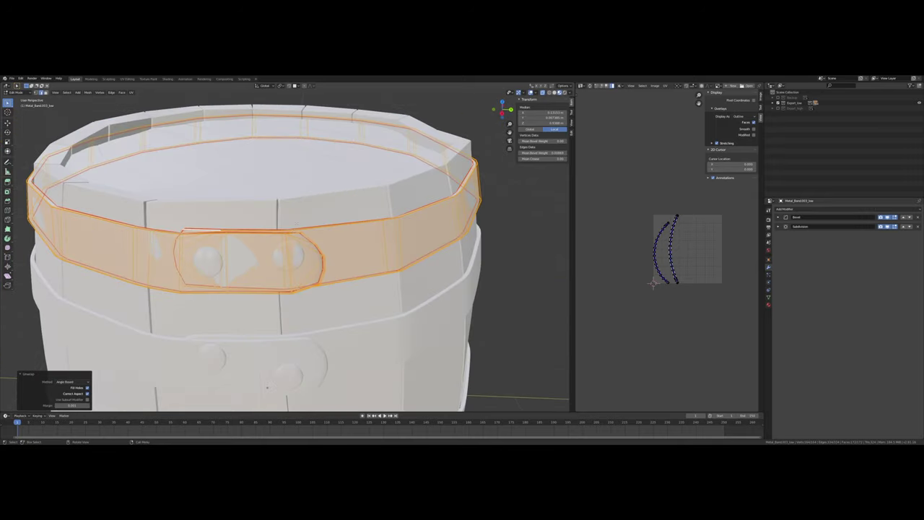
{"action": "middle_click_drag", "start_coordinate": [282, 253], "coordinate": [313, 240]}
{"action": "scroll", "coordinate": [242, 252], "scroll_direction": "up", "scroll_amount": 5}
{"action": "scroll", "coordinate": [313, 240], "scroll_direction": "down", "scroll_amount": 10}
{"action": "key", "text": "Tab"}
{"action": "left_click", "coordinate": [304, 288]}
{"action": "key", "text": "Tab"}
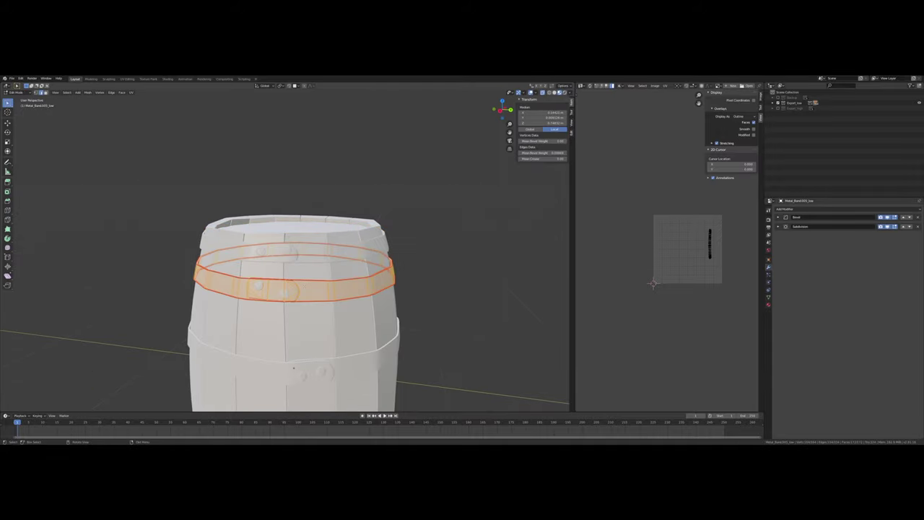
{"action": "middle_click_drag", "start_coordinate": [304, 289], "coordinate": [285, 260]}
{"action": "scroll", "coordinate": [278, 307], "scroll_direction": "up", "scroll_amount": 5}
{"action": "scroll", "coordinate": [286, 259], "scroll_direction": "up", "scroll_amount": 3}
{"action": "key", "text": "alt+a"}
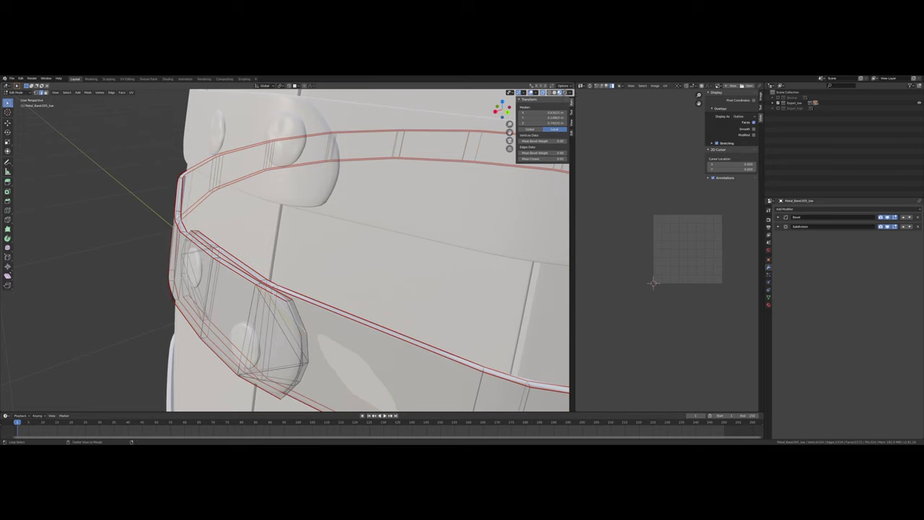
Step: Clear the seams from the upper and lower outer edge loops of the second metal band
{"action": "left_click", "coordinate": [238, 273], "text": "alt"}
{"action": "middle_click_drag", "start_coordinate": [272, 293], "coordinate": [265, 331]}
{"action": "left_click", "coordinate": [224, 353], "text": "alt+shift"}
{"action": "left_click", "coordinate": [265, 351], "text": "alt+shift"}
{"action": "right_click", "coordinate": [265, 352]}
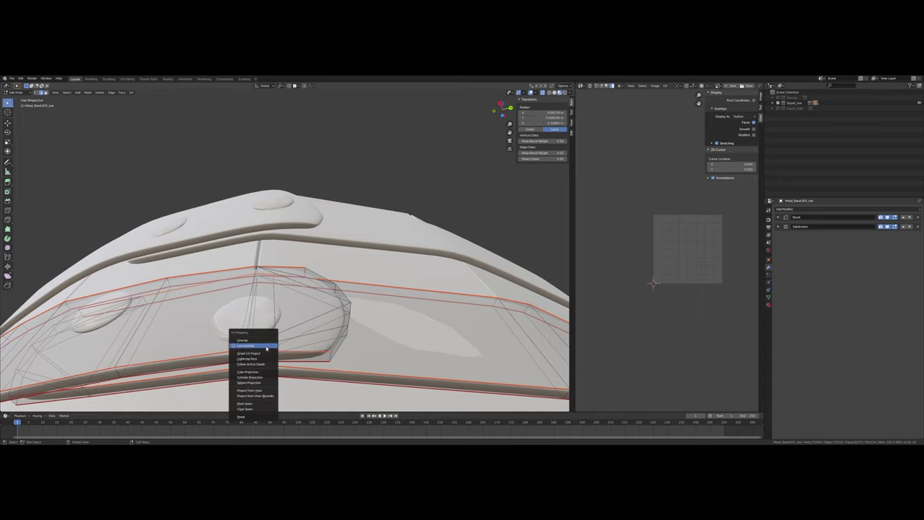
{"action": "left_click", "coordinate": [254, 406]}
Step: Mark the edges around the second metal band's rounded overlapping end as a UV seam
{"action": "middle_click_drag", "start_coordinate": [264, 310], "coordinate": [229, 354]}
{"action": "left_click", "coordinate": [297, 319], "text": "alt"}
{"action": "middle_click_drag", "start_coordinate": [297, 319], "coordinate": [275, 285], "text": "alt"}
{"action": "scroll", "coordinate": [274, 285], "scroll_direction": "up", "scroll_amount": 4}
{"action": "middle_click_drag", "start_coordinate": [318, 260], "coordinate": [345, 361]}
{"action": "scroll", "coordinate": [356, 224], "scroll_direction": "down", "scroll_amount": 6}
{"action": "scroll", "coordinate": [292, 271], "scroll_direction": "up", "scroll_amount": 4}
{"action": "scroll", "coordinate": [361, 309], "scroll_direction": "down", "scroll_amount": 2}
{"action": "middle_click_drag", "start_coordinate": [317, 288], "coordinate": [364, 292]}
{"action": "middle_click_drag", "start_coordinate": [418, 198], "coordinate": [429, 195]}
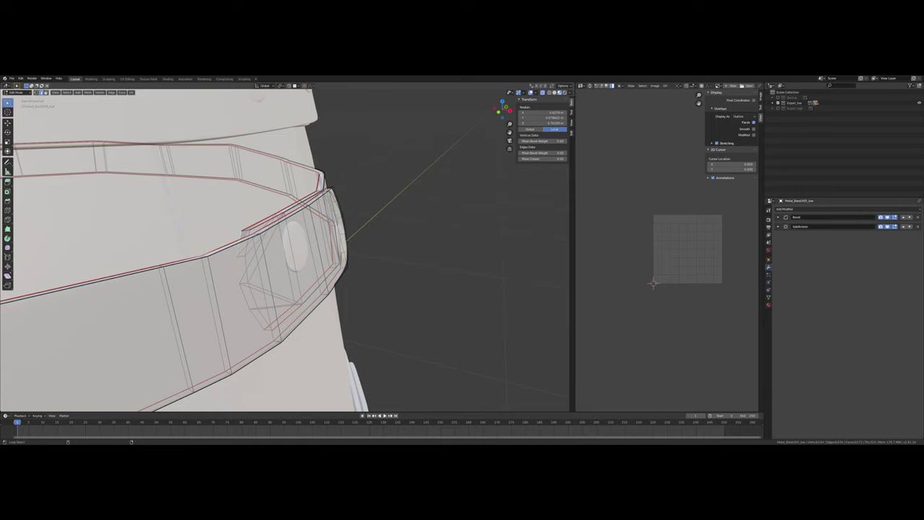
{"action": "key", "text": "u"}
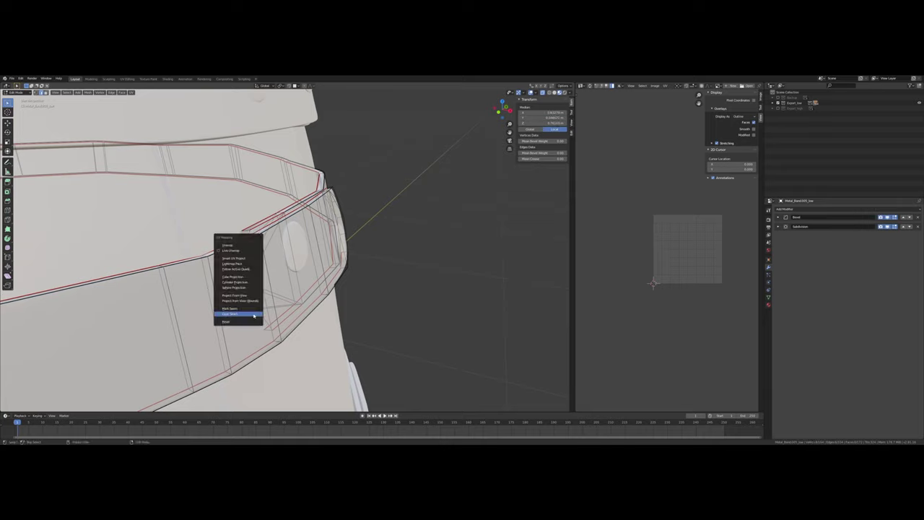
{"action": "left_click", "coordinate": [254, 309]}
Step: Select the entire second metal band and unwrap it with the Angle Based method
{"action": "key", "text": "a"}
{"action": "key", "text": "u"}
{"action": "left_click", "coordinate": [338, 197]}
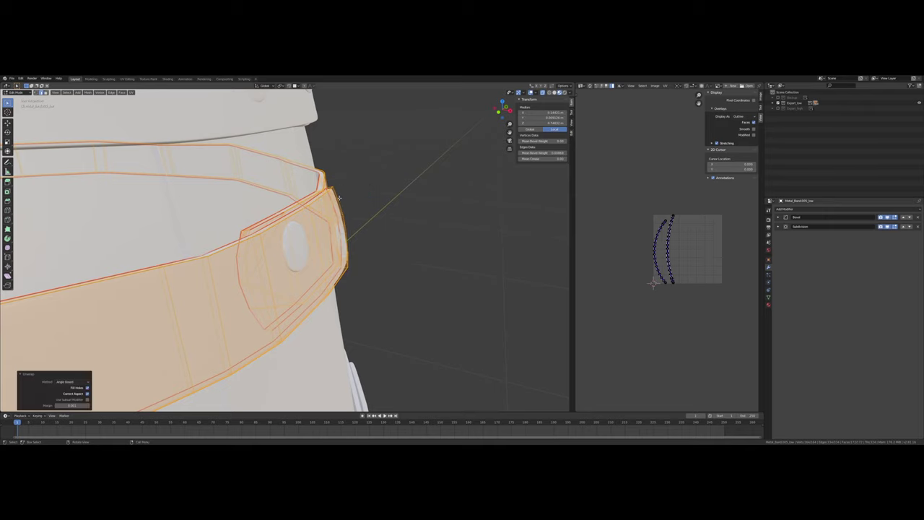
Step: Switch Edit Mode to the third metal band from the top and deselect all its geometry
{"action": "middle_click_drag", "start_coordinate": [404, 252], "coordinate": [303, 249]}
{"action": "scroll", "coordinate": [304, 248], "scroll_direction": "down", "scroll_amount": 6}
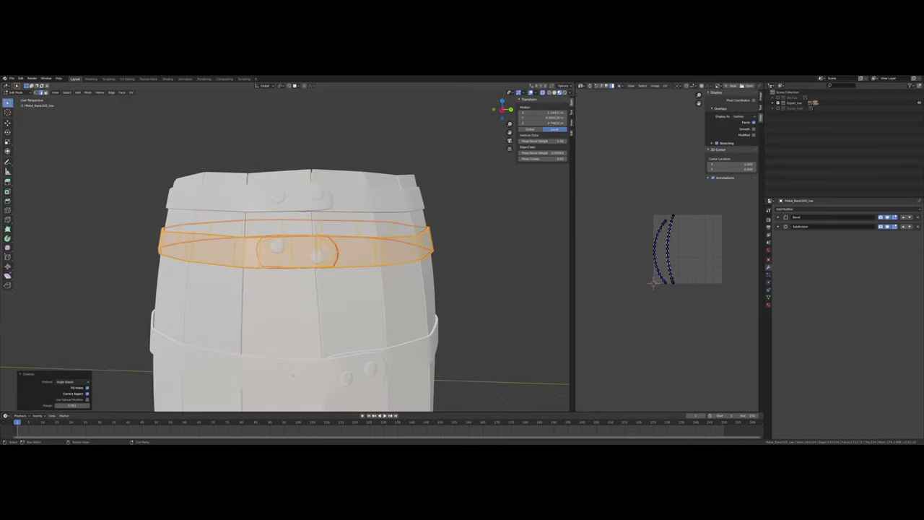
{"action": "middle_click_drag", "start_coordinate": [303, 311], "coordinate": [299, 230], "text": "shift"}
{"action": "middle_click_drag", "start_coordinate": [293, 393], "coordinate": [287, 367]}
{"action": "key", "text": "Tab"}
{"action": "key", "text": "Tab"}
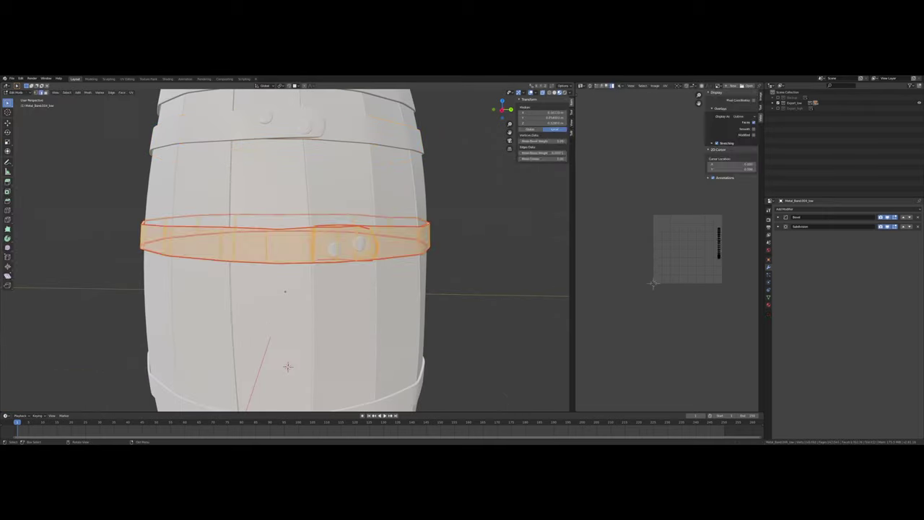
{"action": "middle_click_drag", "start_coordinate": [392, 243], "coordinate": [361, 257]}
{"action": "scroll", "coordinate": [361, 257], "scroll_direction": "up", "scroll_amount": 4}
{"action": "scroll", "coordinate": [324, 253], "scroll_direction": "up", "scroll_amount": 4}
{"action": "key", "text": "alt+a"}
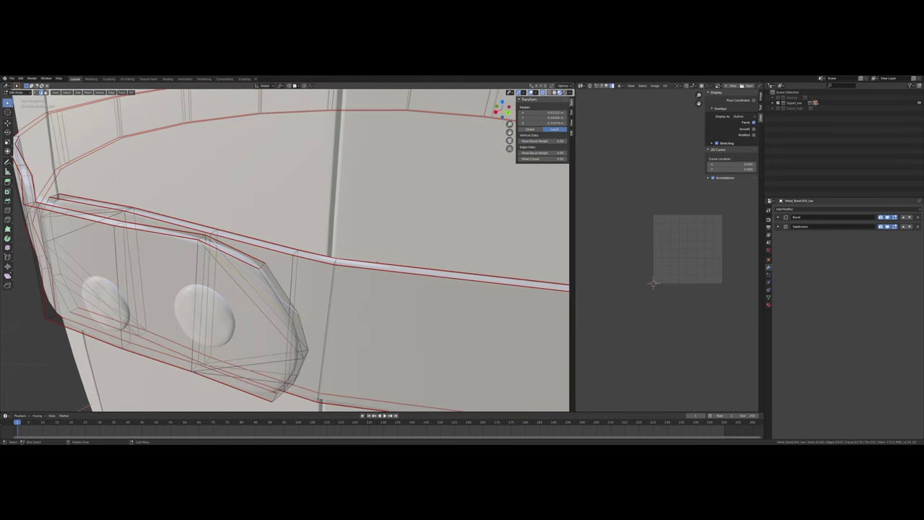
Step: Clear the seams from the outer edge loops of the third metal band
{"action": "middle_click_drag", "start_coordinate": [262, 303], "coordinate": [257, 213]}
{"action": "left_click", "coordinate": [259, 196], "text": "alt+shift"}
{"action": "key", "text": "u"}
{"action": "left_click", "coordinate": [239, 282]}
{"action": "middle_click_drag", "start_coordinate": [239, 281], "coordinate": [231, 329]}
{"action": "middle_click_drag", "start_coordinate": [318, 205], "coordinate": [390, 375]}
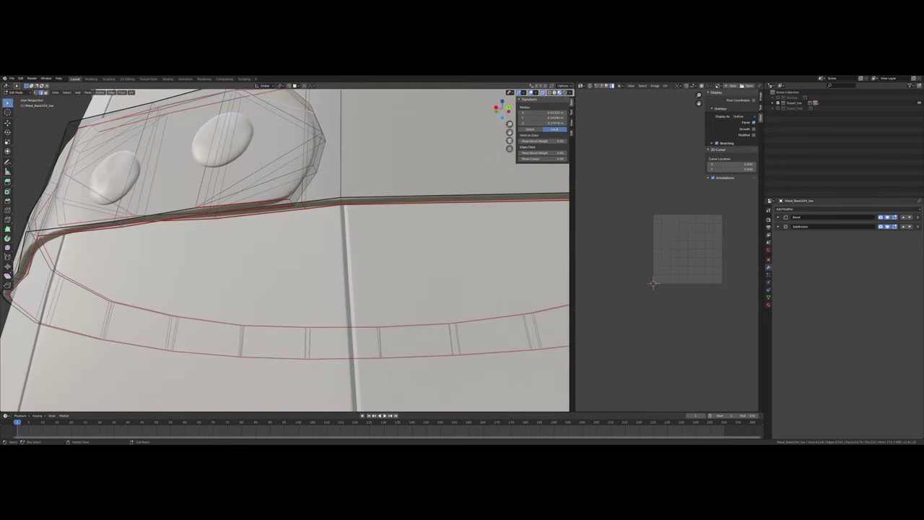
{"action": "key", "text": "u"}
{"action": "left_click", "coordinate": [262, 206]}
{"action": "middle_click_drag", "start_coordinate": [262, 206], "coordinate": [429, 374]}
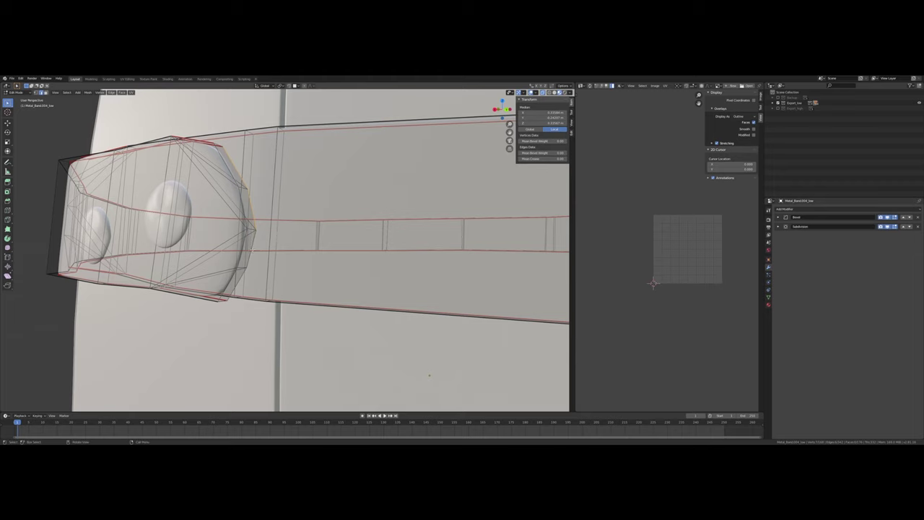
Step: Mark the edges around the third metal band's rounded overlapping end as a UV seam
{"action": "left_click", "coordinate": [248, 255], "text": "alt"}
{"action": "middle_click_drag", "start_coordinate": [429, 374], "coordinate": [121, 333]}
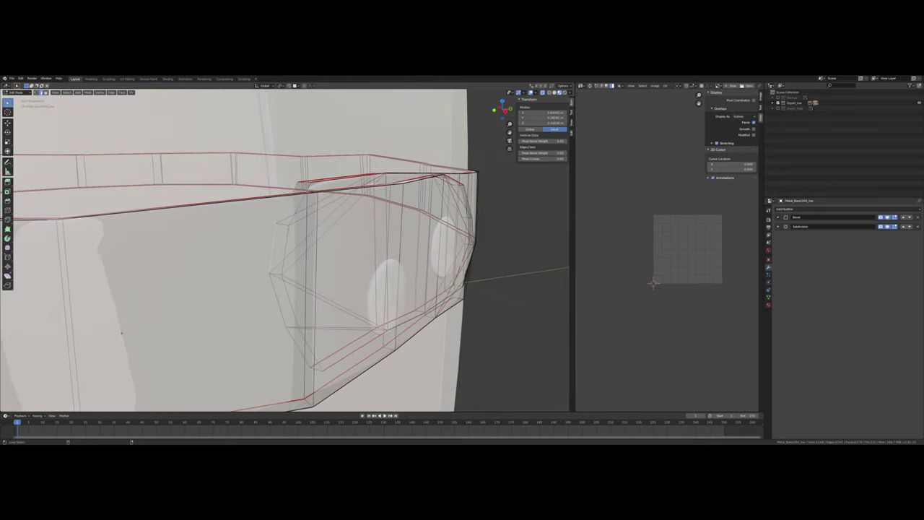
{"action": "key", "text": "u"}
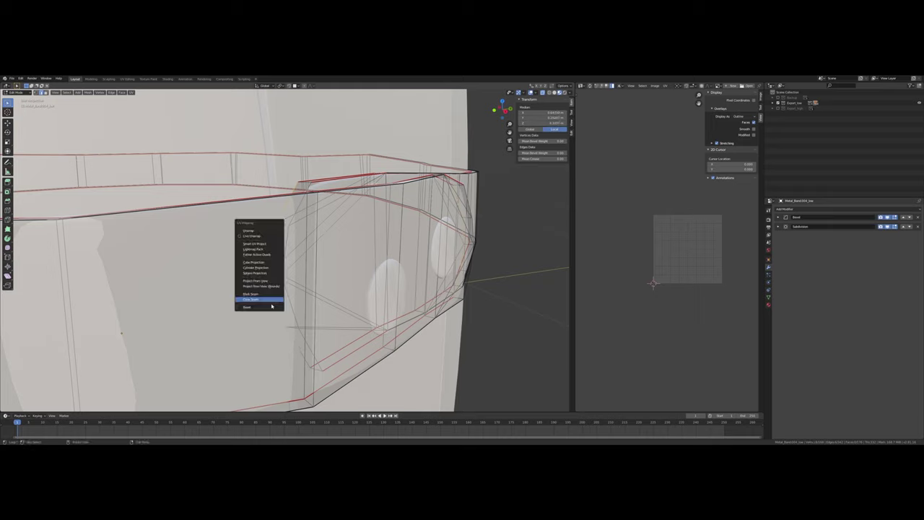
{"action": "left_click", "coordinate": [270, 293]}
Step: Select the entire third metal band and unwrap it with the Angle Based method
{"action": "key", "text": "a"}
{"action": "key", "text": "u"}
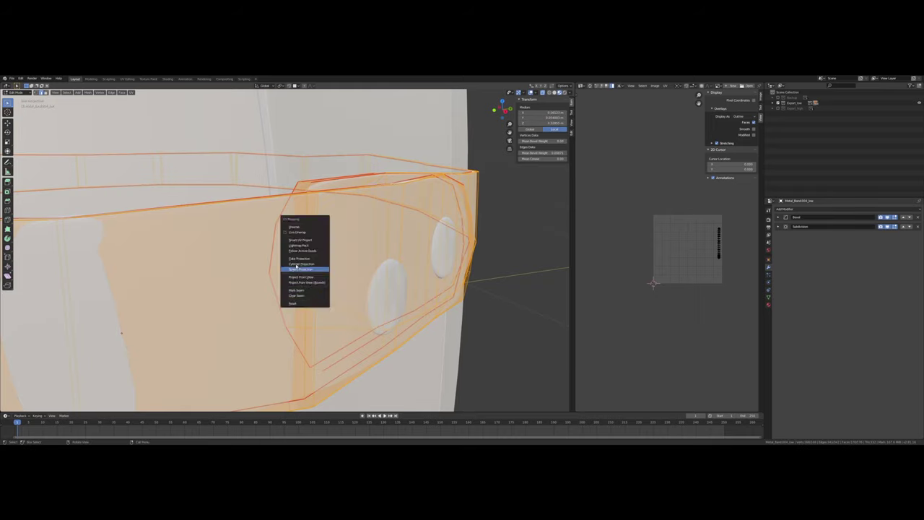
{"action": "left_click", "coordinate": [303, 219]}
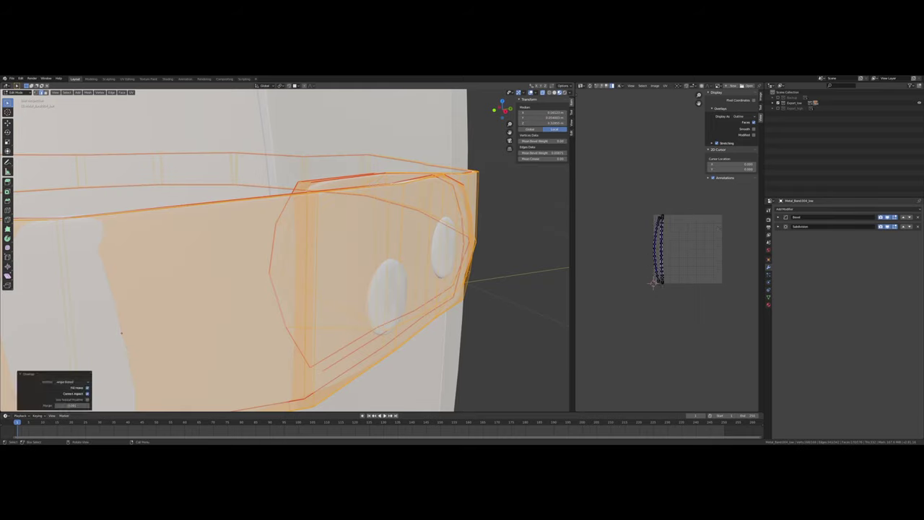
{"action": "scroll", "coordinate": [264, 354], "scroll_direction": "down", "scroll_amount": 7}
{"action": "middle_click_drag", "start_coordinate": [265, 354], "coordinate": [257, 339]}
{"action": "scroll", "coordinate": [671, 254], "scroll_direction": "up", "scroll_amount": 5}
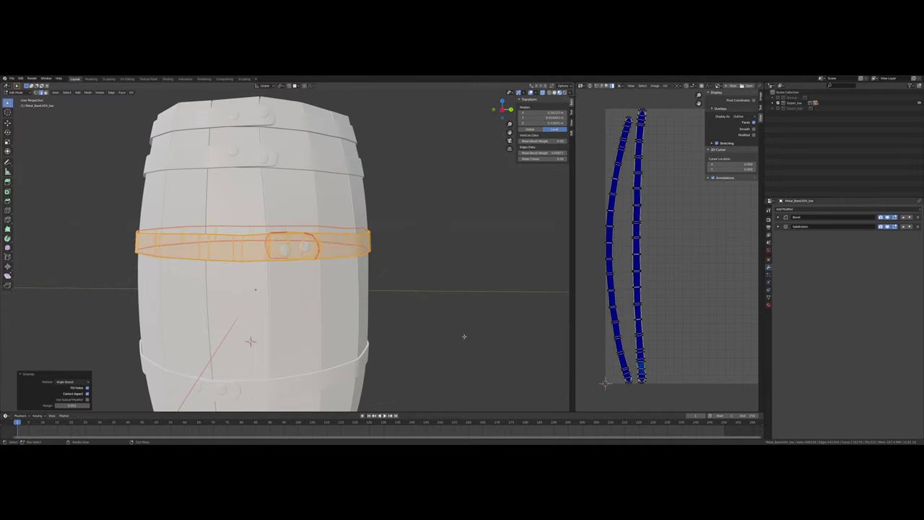
Step: Switch Edit Mode to the fourth metal band from the top and clear the seams from its outer edge loops
{"action": "key", "text": "Tab"}
{"action": "middle_click_drag", "start_coordinate": [288, 318], "coordinate": [281, 289]}
{"action": "scroll", "coordinate": [244, 284], "scroll_direction": "up", "scroll_amount": 1}
{"action": "scroll", "coordinate": [264, 278], "scroll_direction": "up", "scroll_amount": 3}
{"action": "key", "text": "Tab"}
{"action": "scroll", "coordinate": [279, 272], "scroll_direction": "up", "scroll_amount": 4}
{"action": "middle_click_drag", "start_coordinate": [361, 124], "coordinate": [382, 181]}
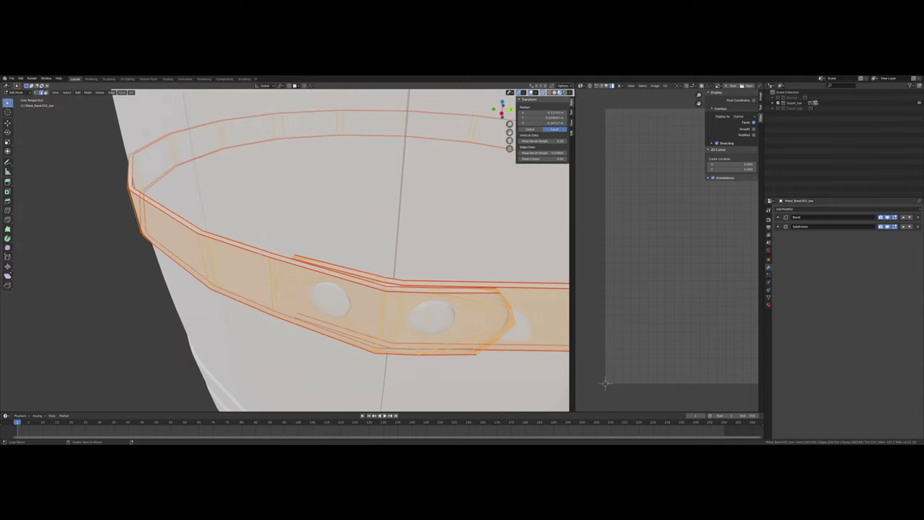
{"action": "left_click", "coordinate": [407, 281], "text": "alt"}
{"action": "middle_click_drag", "start_coordinate": [416, 250], "coordinate": [445, 207]}
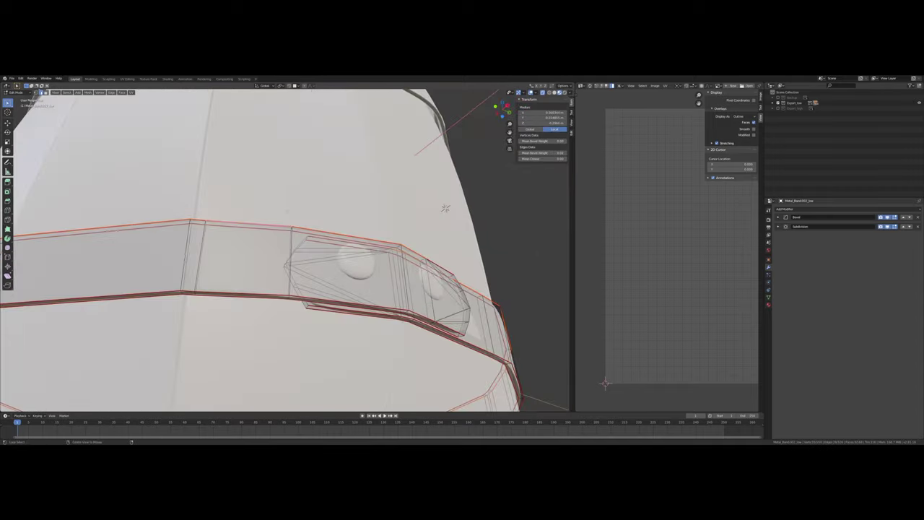
{"action": "left_click", "coordinate": [265, 293], "text": "alt"}
{"action": "key", "text": "u"}
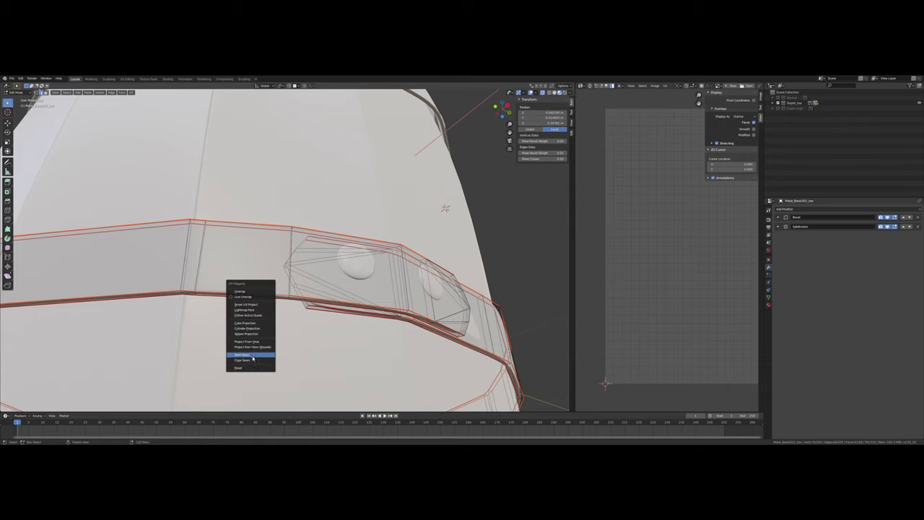
{"action": "left_click", "coordinate": [249, 359]}
Step: Mark the edges around the fourth metal band's rounded overlapping end as a UV seam
{"action": "middle_click_drag", "start_coordinate": [250, 360], "coordinate": [297, 331]}
{"action": "middle_click_drag", "start_coordinate": [310, 274], "coordinate": [340, 295]}
{"action": "key", "text": "alt+a"}
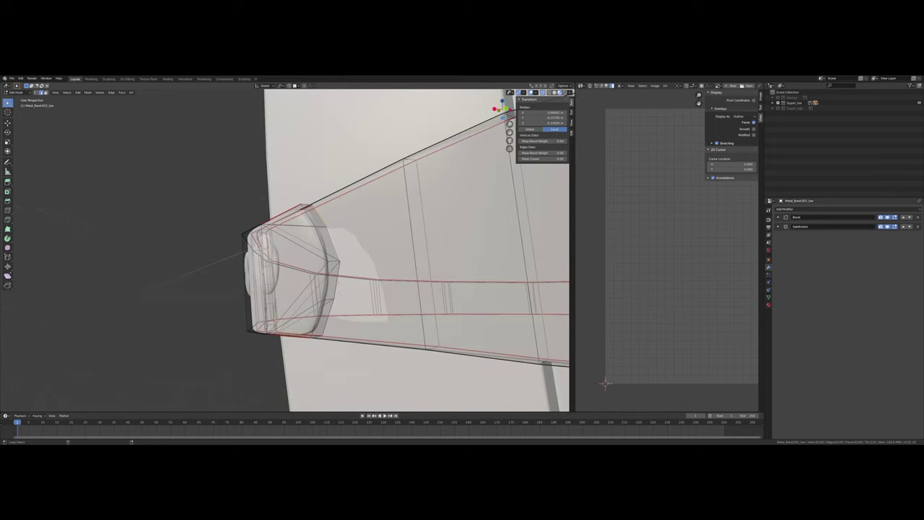
{"action": "left_click", "coordinate": [336, 283], "text": "alt+shift"}
{"action": "key", "text": "u"}
{"action": "left_click", "coordinate": [337, 280]}
Step: Select the entire fourth metal band and unwrap it
{"action": "key", "text": "a"}
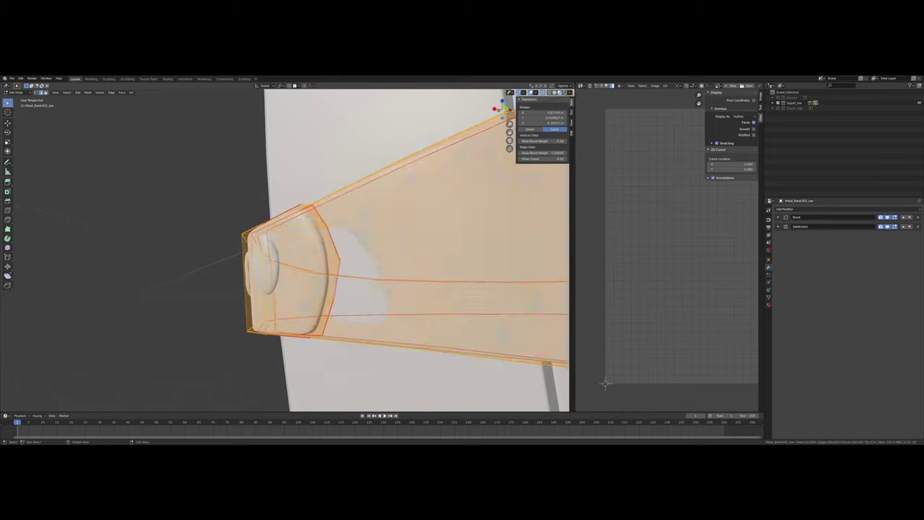
{"action": "key", "text": "u"}
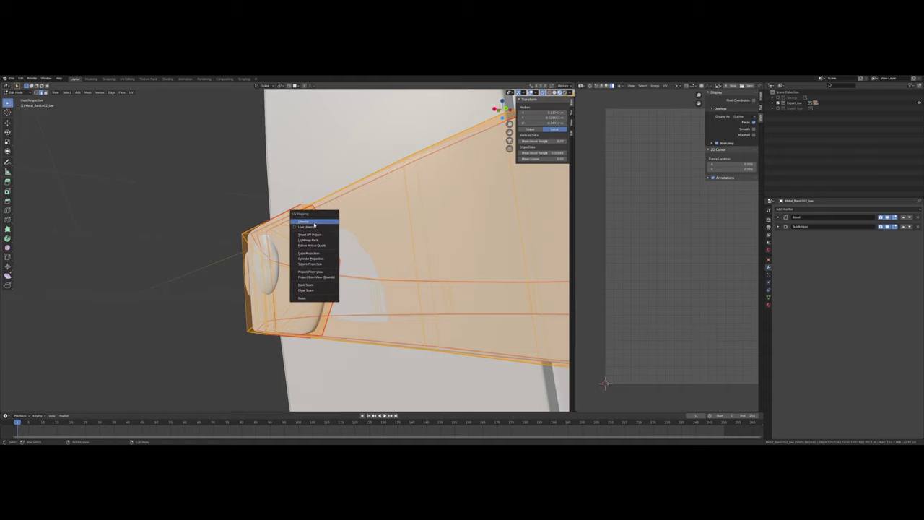
{"action": "left_click", "coordinate": [306, 221]}
{"action": "middle_click_drag", "start_coordinate": [306, 221], "coordinate": [333, 280]}
Step: Switch Edit Mode to the bottom metal band and clear the seams from its outer edge loops
{"action": "key", "text": "Tab"}
{"action": "middle_click_drag", "start_coordinate": [347, 313], "coordinate": [320, 282], "text": "shift"}
{"action": "scroll", "coordinate": [309, 234], "scroll_direction": "down", "scroll_amount": 3}
{"action": "scroll", "coordinate": [309, 234], "scroll_direction": "up", "scroll_amount": 8}
{"action": "key", "text": "Tab"}
{"action": "key", "text": "alt+a"}
{"action": "middle_click_drag", "start_coordinate": [259, 148], "coordinate": [264, 139]}
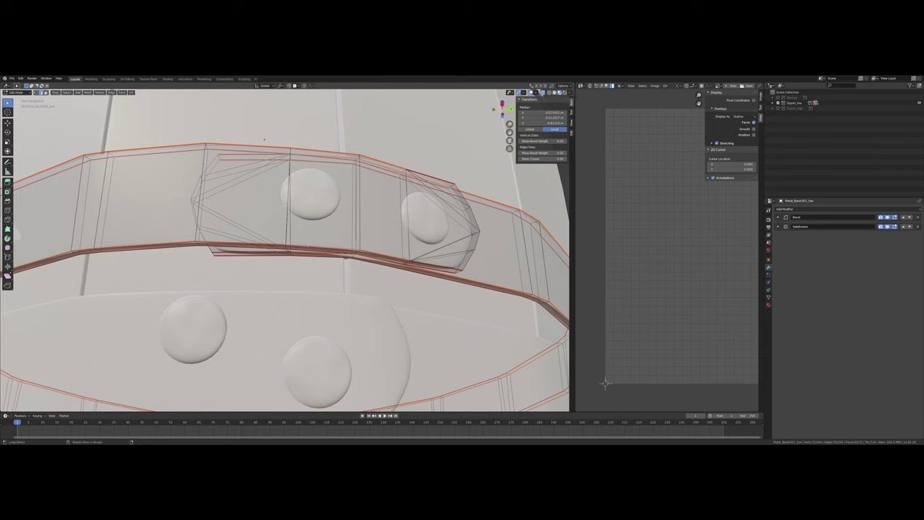
{"action": "middle_click_drag", "start_coordinate": [303, 246], "coordinate": [362, 130]}
{"action": "left_click", "coordinate": [359, 296], "text": "alt+shift"}
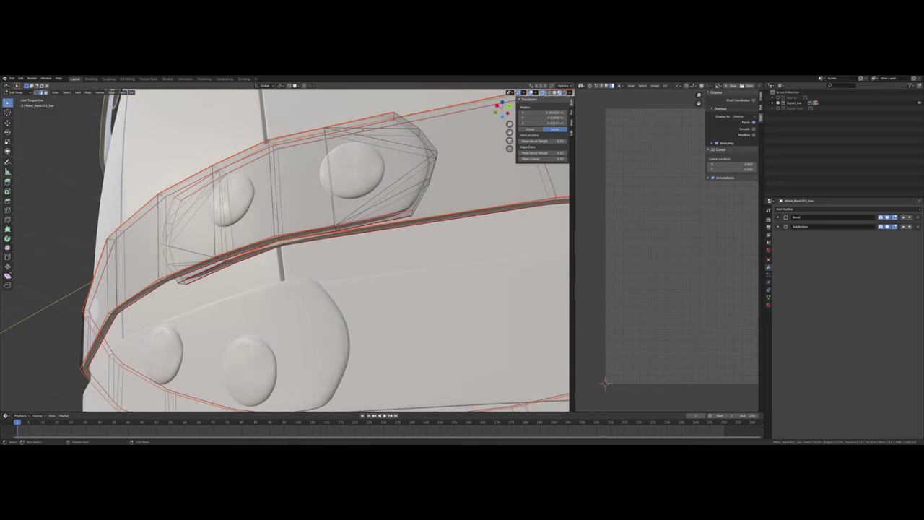
{"action": "key", "text": "u"}
{"action": "left_click", "coordinate": [351, 290]}
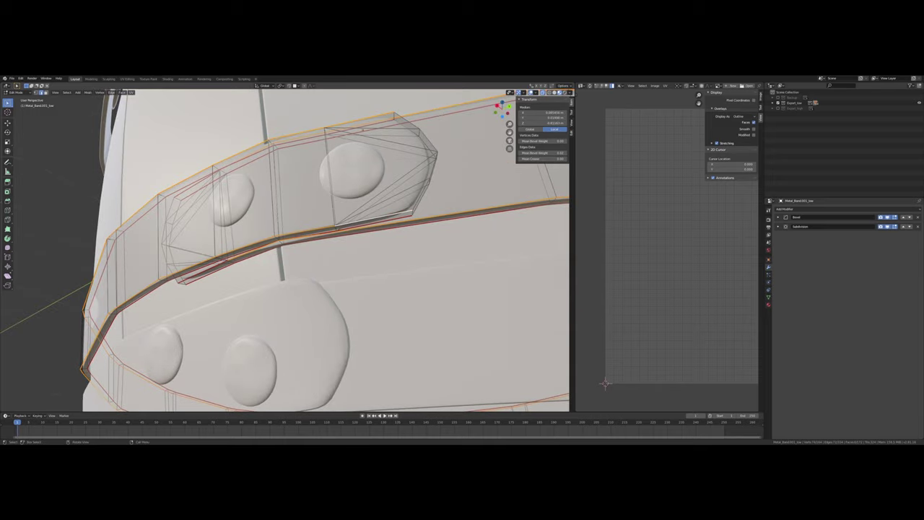
Step: Mark the edge loops around both rounded ends of the bottom metal band as UV seams
{"action": "middle_click_drag", "start_coordinate": [350, 290], "coordinate": [434, 299]}
{"action": "left_click", "coordinate": [271, 258], "text": "alt"}
{"action": "left_click", "coordinate": [290, 311], "text": "alt+shift"}
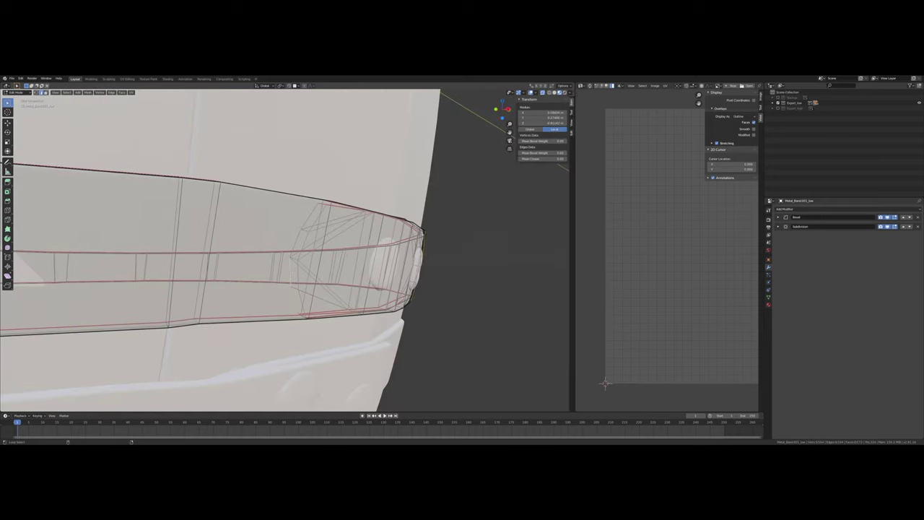
{"action": "key", "text": "u"}
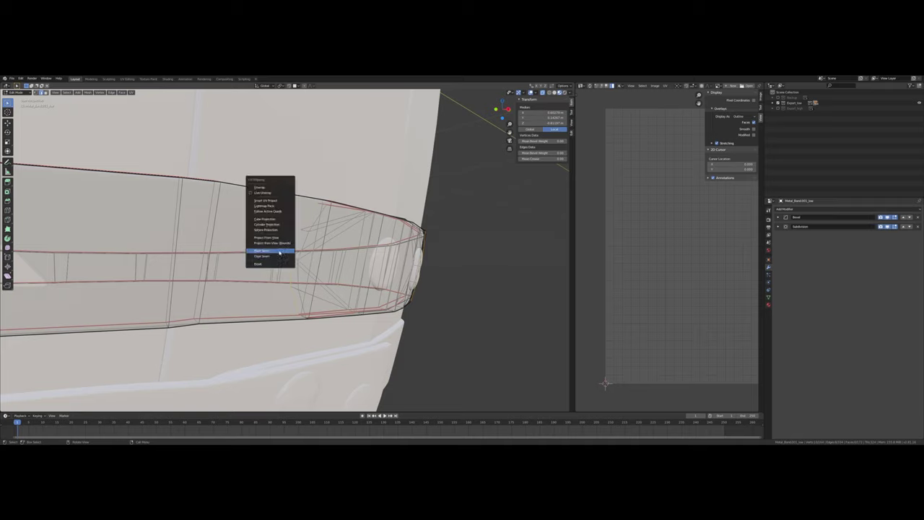
{"action": "left_click", "coordinate": [280, 252]}
Step: Select the entire bottom metal band and unwrap it with the Angle Based method
{"action": "key", "text": "a"}
{"action": "key", "text": "u"}
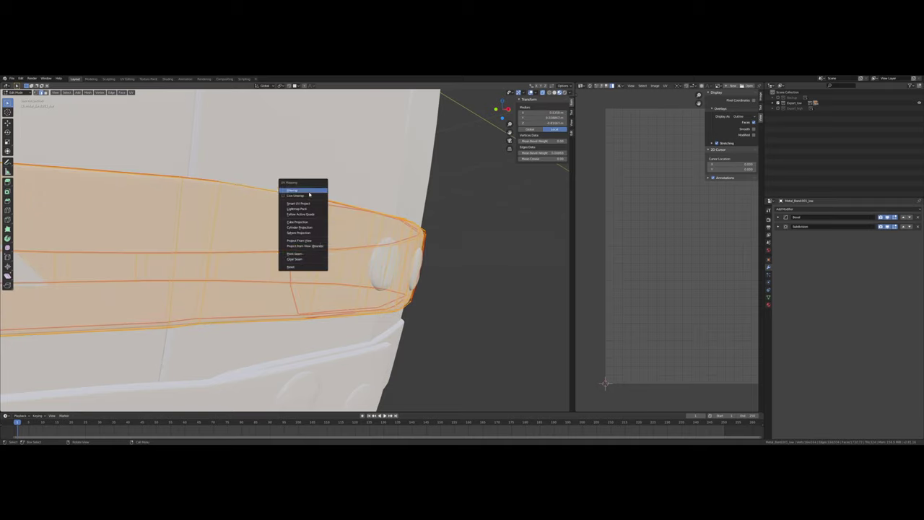
{"action": "left_click", "coordinate": [309, 192]}
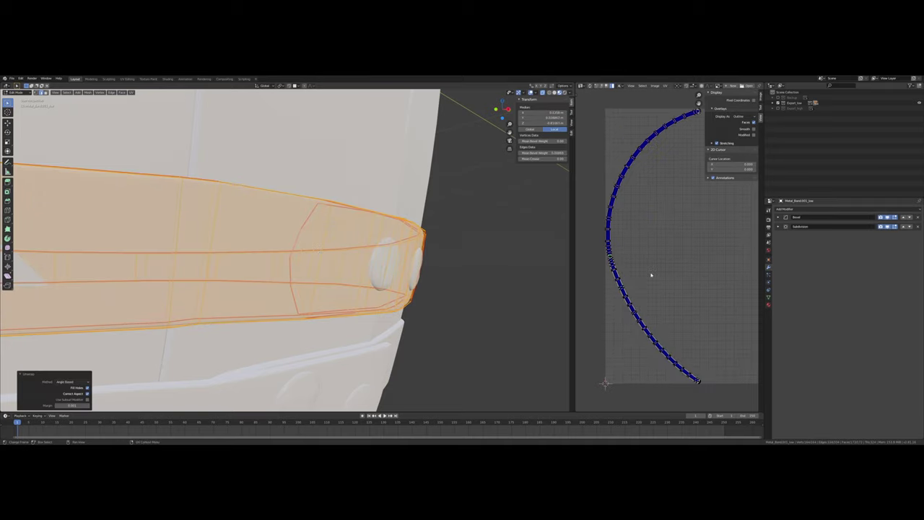
{"action": "middle_click_drag", "start_coordinate": [425, 255], "coordinate": [407, 322]}
{"action": "middle_click_drag", "start_coordinate": [334, 373], "coordinate": [244, 359]}
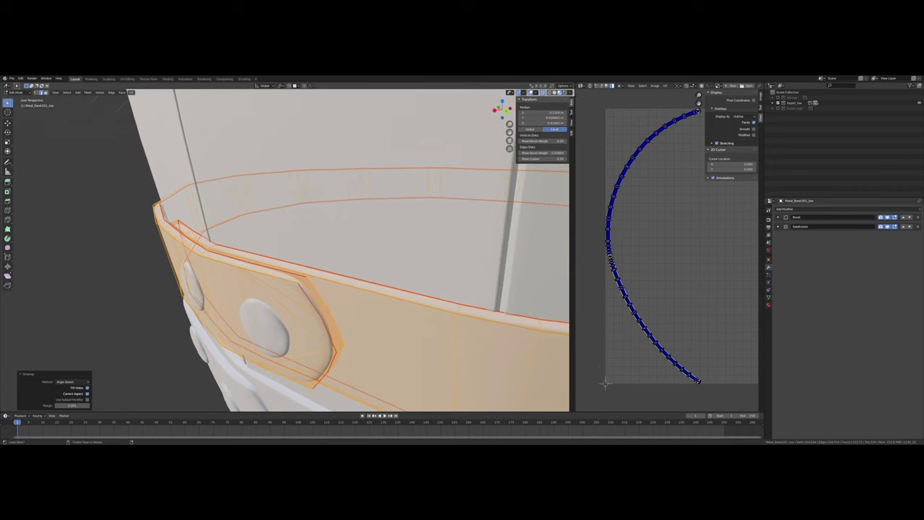
Step: Mark the neighbouring edge loop around the bottom band's visible rounded end as a seam
{"action": "left_click", "coordinate": [333, 336], "text": "alt"}
{"action": "middle_click_drag", "start_coordinate": [333, 336], "coordinate": [331, 316]}
{"action": "left_click", "coordinate": [319, 318], "text": "alt"}
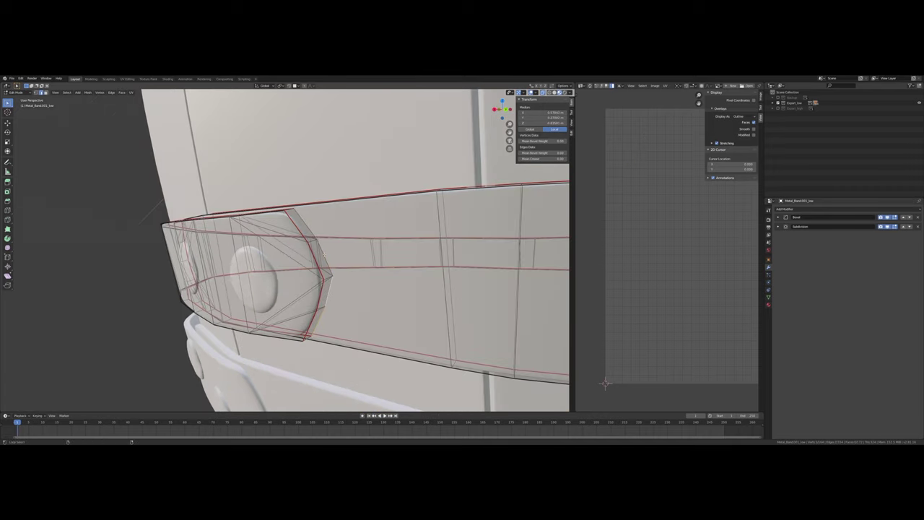
{"action": "left_click", "coordinate": [326, 282], "text": "alt"}
{"action": "key", "text": "u"}
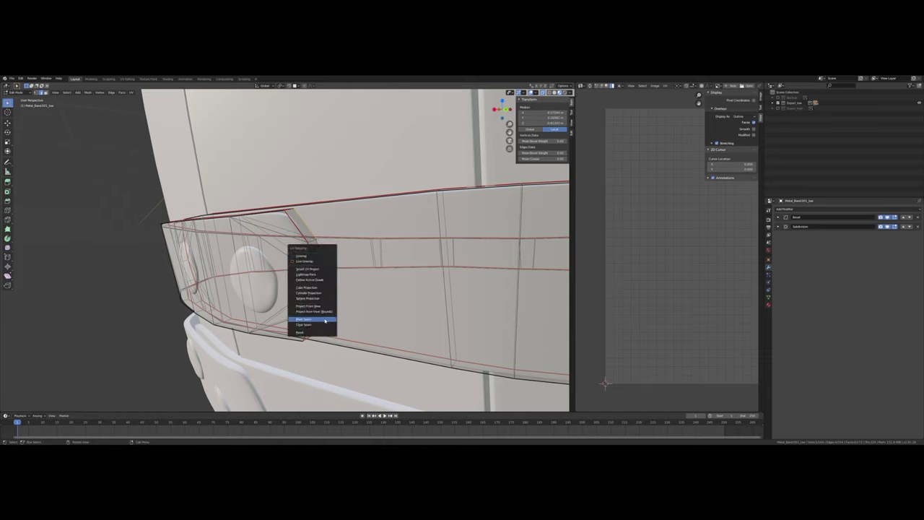
{"action": "left_click", "coordinate": [324, 318]}
Step: Clear the misplaced seam loop beside the new one on the bottom band's rounded end and deselect everything
{"action": "left_click", "coordinate": [316, 265], "text": "alt"}
{"action": "middle_click_drag", "start_coordinate": [322, 279], "coordinate": [332, 290]}
{"action": "left_click", "coordinate": [336, 280], "text": "alt"}
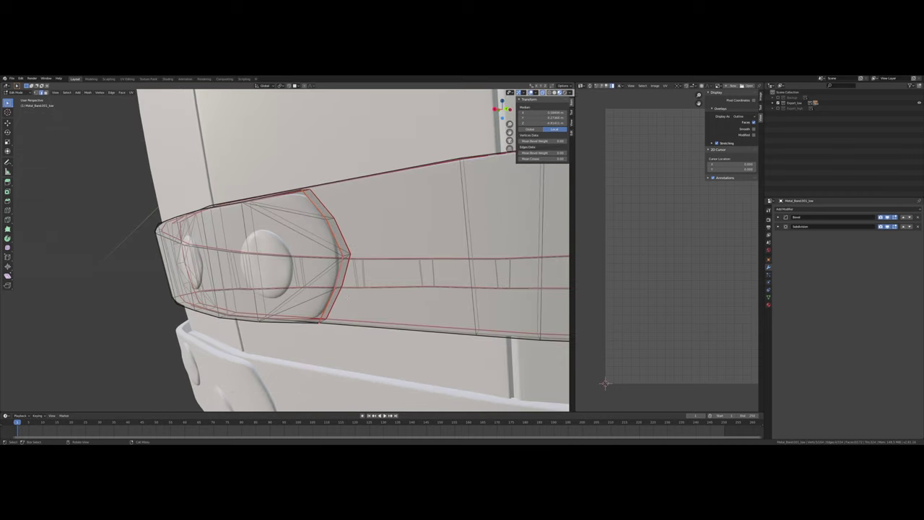
{"action": "key", "text": "u"}
{"action": "left_click", "coordinate": [344, 303]}
{"action": "middle_click_drag", "start_coordinate": [344, 303], "coordinate": [360, 325]}
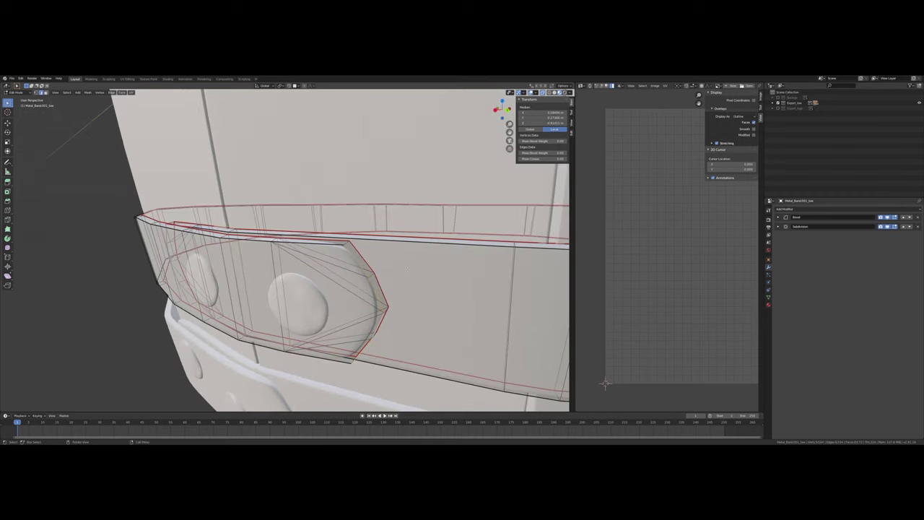
{"action": "key", "text": "alt+a"}
Step: Switch Edit Mode back to the fourth metal band from the top and deselect all its geometry
{"action": "middle_click_drag", "start_coordinate": [289, 325], "coordinate": [338, 156]}
{"action": "scroll", "coordinate": [314, 359], "scroll_direction": "down", "scroll_amount": 6}
{"action": "key", "text": "Tab"}
{"action": "left_click", "coordinate": [326, 131]}
{"action": "key", "text": "Tab"}
{"action": "scroll", "coordinate": [338, 157], "scroll_direction": "up", "scroll_amount": 4}
{"action": "middle_click_drag", "start_coordinate": [256, 216], "coordinate": [278, 233]}
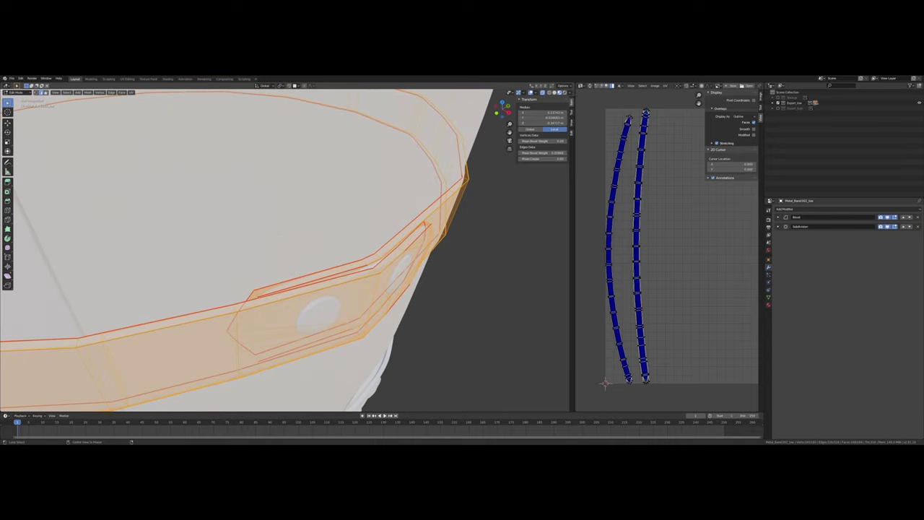
{"action": "key", "text": "alt+a"}
Step: Clear the seams from the short upper and lower edges inside the fourth band's overlap and deselect everything
{"action": "left_click", "coordinate": [329, 273]}
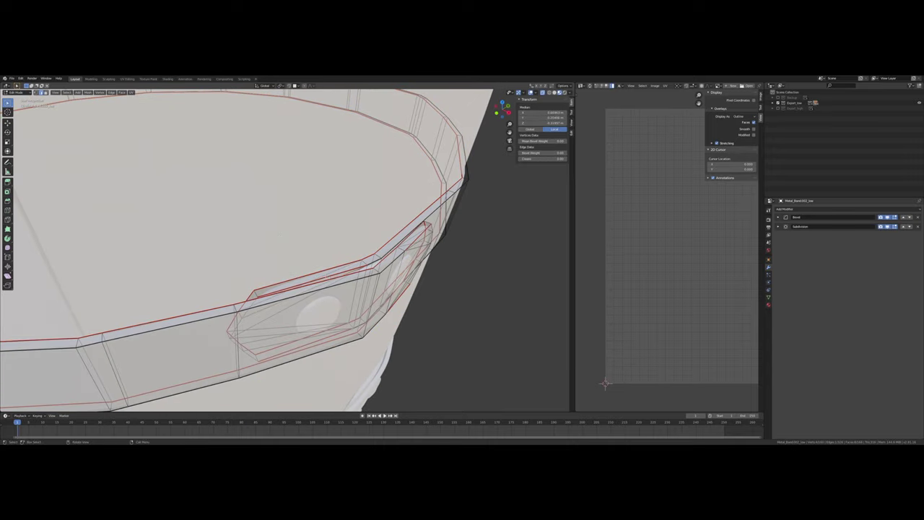
{"action": "left_click", "coordinate": [324, 277], "text": "alt"}
{"action": "mouse_move", "coordinate": [324, 277]}
{"action": "middle_mouse_down"}
{"action": "mouse_move", "coordinate": [322, 289]}
{"action": "mouse_move", "coordinate": [337, 285]}
{"action": "mouse_move", "coordinate": [334, 274]}
{"action": "mouse_move", "coordinate": [338, 286]}
{"action": "middle_mouse_up"}
{"action": "scroll", "coordinate": [323, 289], "scroll_direction": "up", "scroll_amount": 2}
{"action": "left_click", "coordinate": [339, 313], "text": "alt"}
{"action": "middle_click_drag", "start_coordinate": [187, 245], "coordinate": [405, 260]}
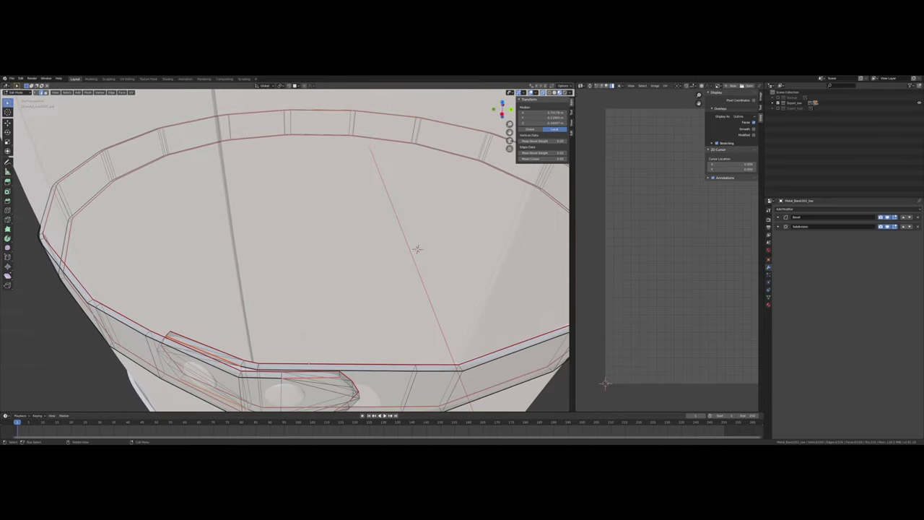
{"action": "key", "text": "u"}
{"action": "left_click", "coordinate": [299, 356]}
{"action": "middle_click_drag", "start_coordinate": [299, 356], "coordinate": [303, 294]}
{"action": "key", "text": "alt+a"}
Step: Switch Edit Mode back to the third metal band from the top and deselect all its geometry
{"action": "scroll", "coordinate": [302, 279], "scroll_direction": "down", "scroll_amount": 4}
{"action": "key", "text": "Tab"}
{"action": "middle_click_drag", "start_coordinate": [287, 202], "coordinate": [301, 277], "text": "shift"}
{"action": "left_click", "coordinate": [354, 197]}
{"action": "key", "text": "Tab"}
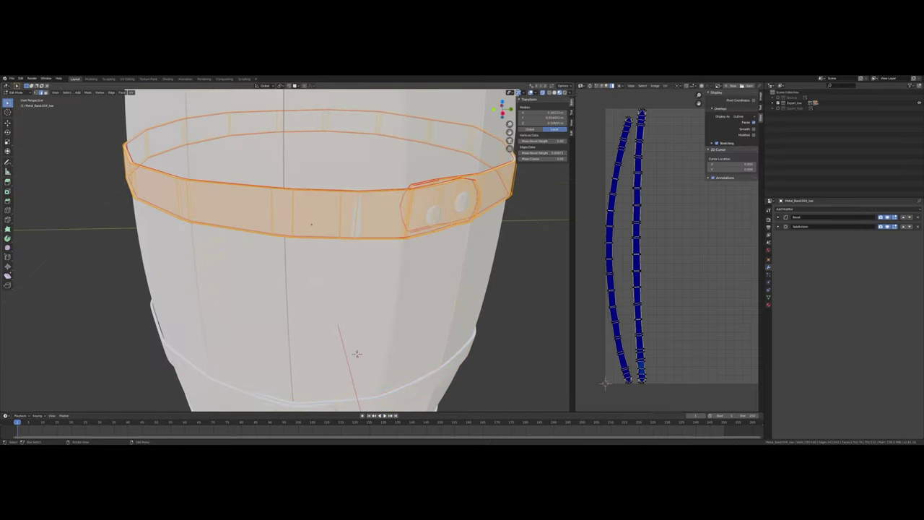
{"action": "middle_click_drag", "start_coordinate": [354, 197], "coordinate": [285, 230]}
{"action": "scroll", "coordinate": [292, 206], "scroll_direction": "up", "scroll_amount": 3}
{"action": "middle_click_drag", "start_coordinate": [160, 249], "coordinate": [217, 120]}
{"action": "key", "text": "alt+a"}
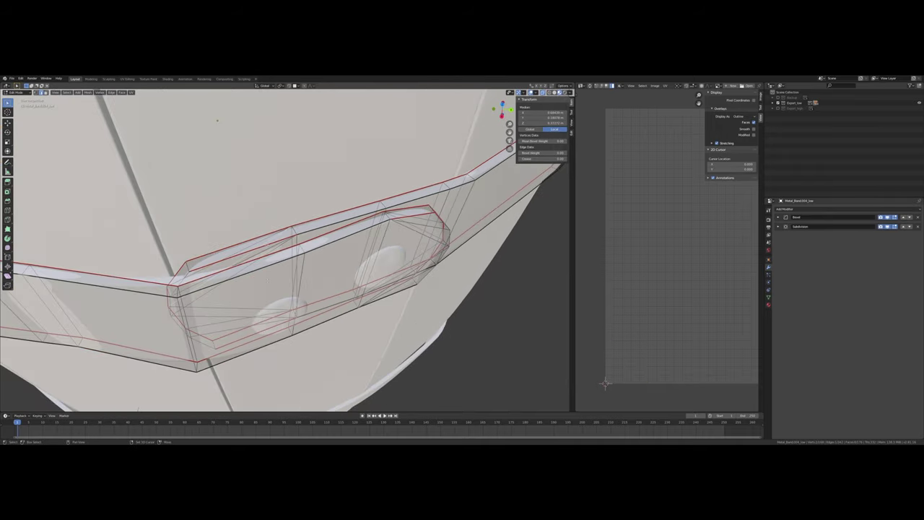
Step: Clear the seams from the short upper and lower edges at the third band's overlapping ends
{"action": "left_click", "coordinate": [265, 245], "text": "shift"}
{"action": "middle_click_drag", "start_coordinate": [217, 120], "coordinate": [112, 399]}
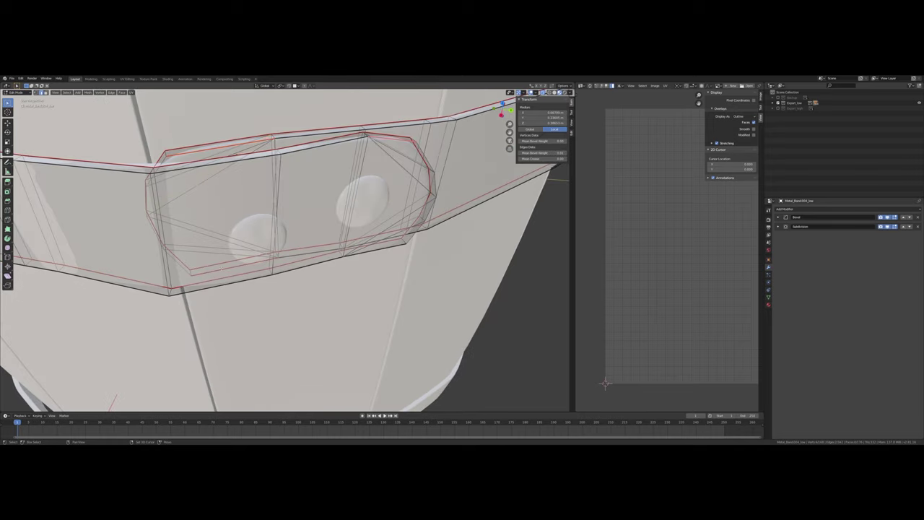
{"action": "left_click", "coordinate": [220, 269], "text": "shift"}
{"action": "middle_click_drag", "start_coordinate": [221, 268], "coordinate": [318, 120]}
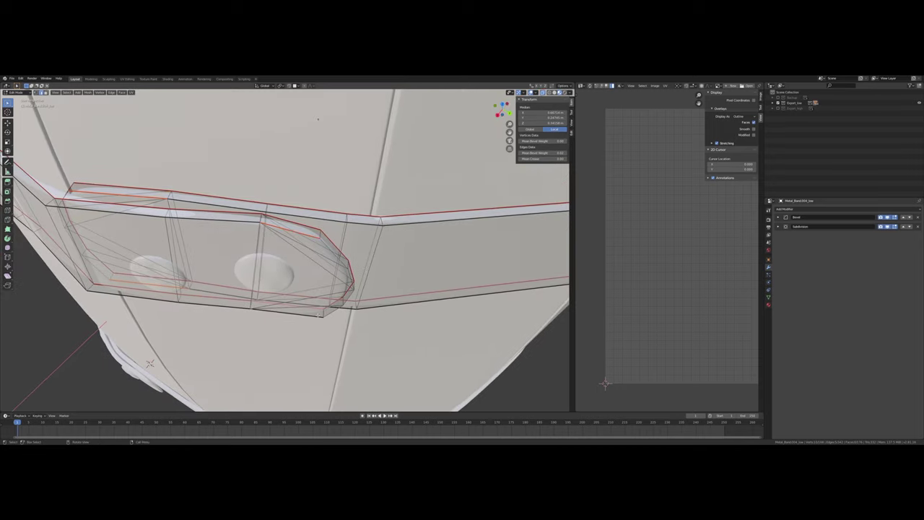
{"action": "left_click", "coordinate": [318, 312]}
{"action": "left_click", "coordinate": [286, 229]}
{"action": "left_click", "coordinate": [121, 196], "text": "shift"}
{"action": "left_click", "coordinate": [130, 282]}
{"action": "key", "text": "u"}
{"action": "left_click", "coordinate": [137, 275]}
Step: Edit the second metal band from the top and clear the seams from the short upper and lower edges inside its overlap
{"action": "key", "text": "Tab"}
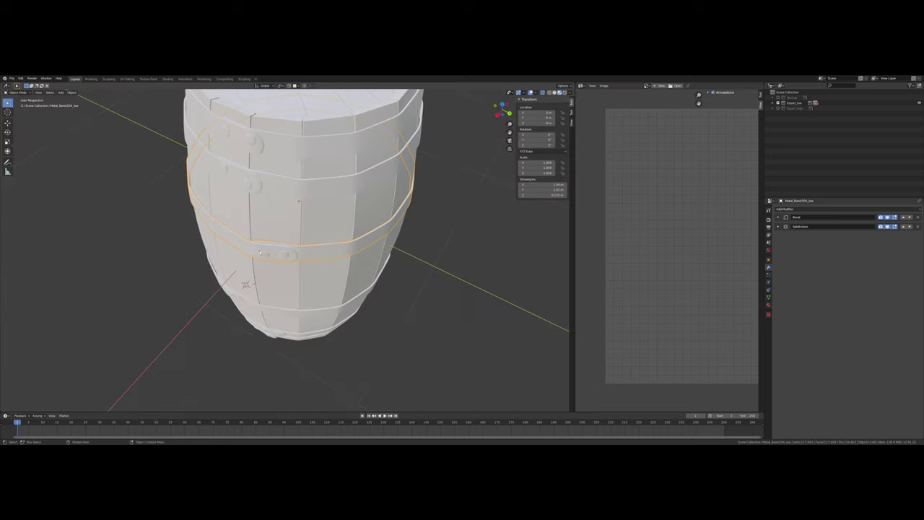
{"action": "middle_click_drag", "start_coordinate": [289, 253], "coordinate": [303, 245]}
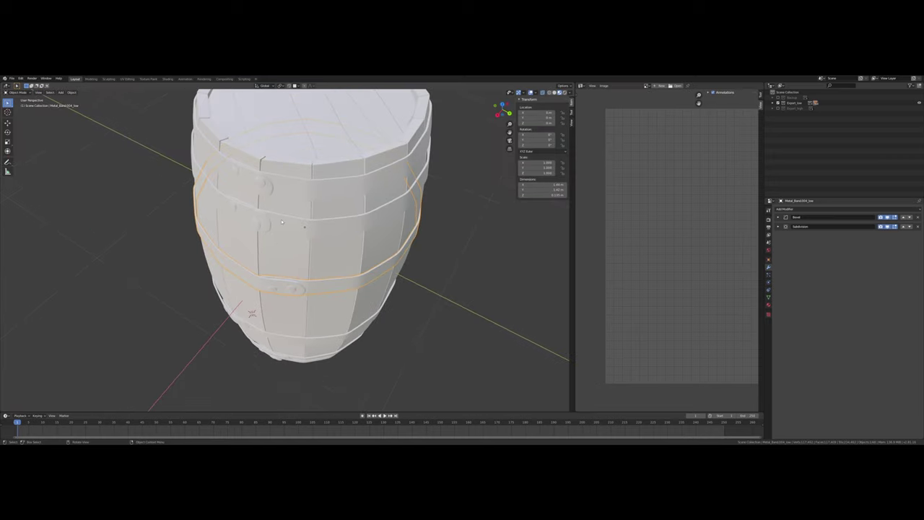
{"action": "key", "text": "Tab"}
{"action": "scroll", "coordinate": [329, 224], "scroll_direction": "up", "scroll_amount": 8}
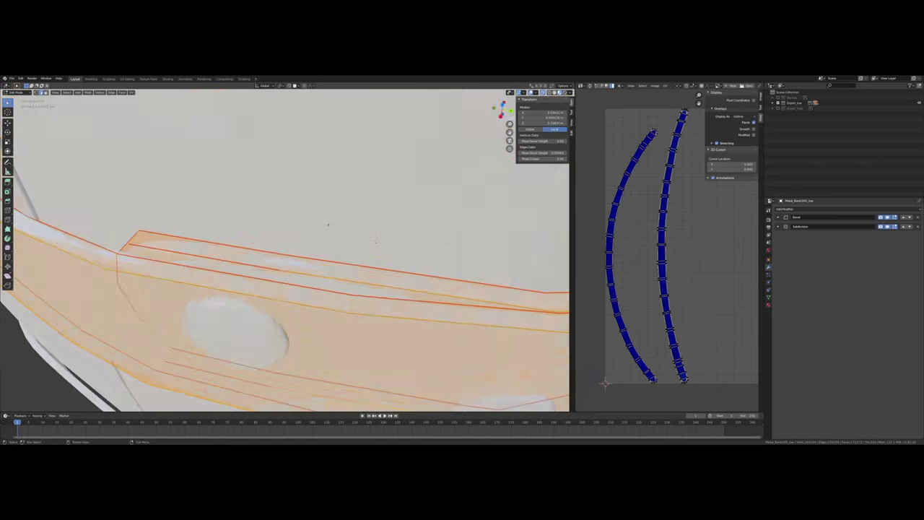
{"action": "left_click", "coordinate": [214, 260]}
{"action": "scroll", "coordinate": [215, 263], "scroll_direction": "down", "scroll_amount": 4}
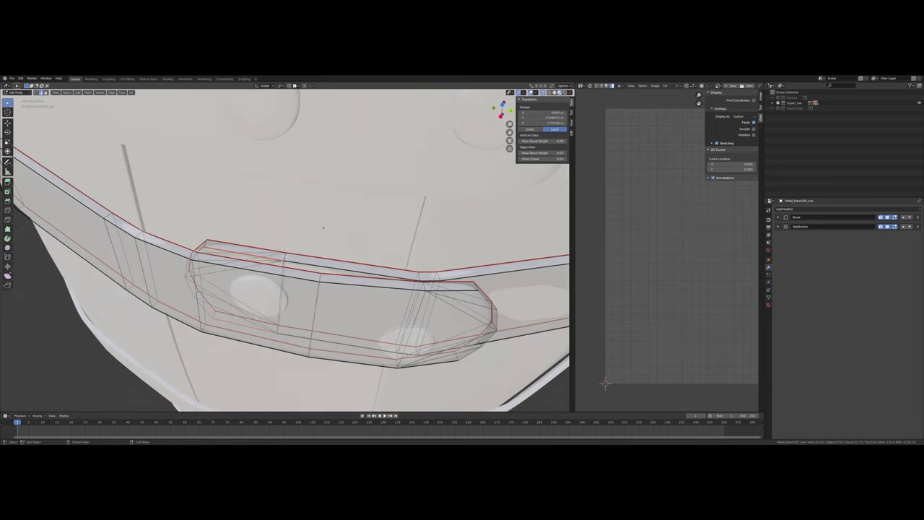
{"action": "left_click", "coordinate": [226, 319], "text": "shift"}
{"action": "key", "text": "u"}
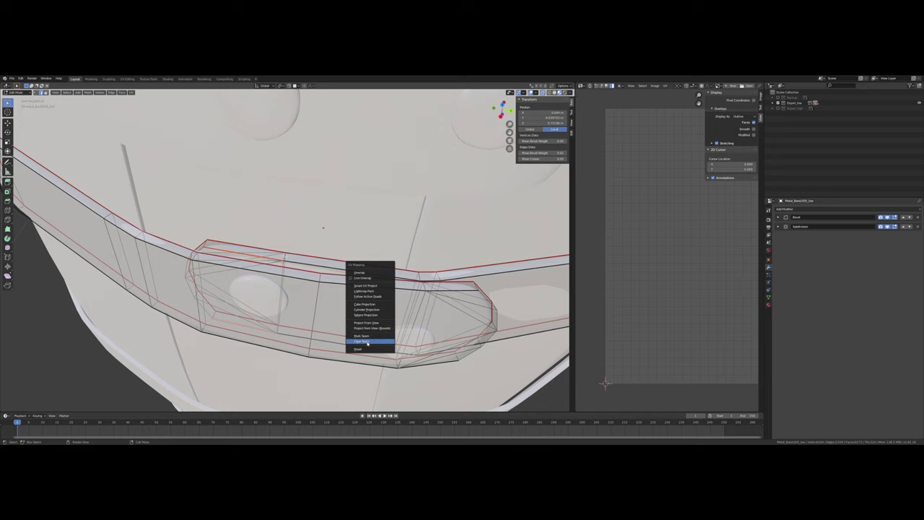
{"action": "left_click", "coordinate": [367, 343]}
{"action": "scroll", "coordinate": [352, 274], "scroll_direction": "down", "scroll_amount": 6}
{"action": "scroll", "coordinate": [352, 274], "scroll_direction": "up", "scroll_amount": 6}
{"action": "middle_click_drag", "start_coordinate": [312, 241], "coordinate": [335, 240]}
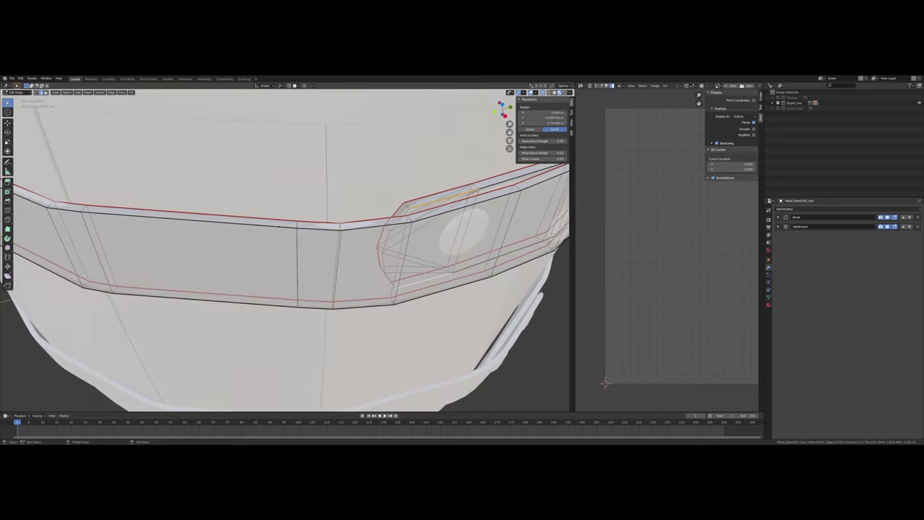
Step: Switch Edit Mode to the topmost metal band and deselect all its geometry
{"action": "key", "text": "Tab"}
{"action": "middle_click_drag", "start_coordinate": [355, 192], "coordinate": [327, 271], "text": "shift"}
{"action": "scroll", "coordinate": [326, 271], "scroll_direction": "down", "scroll_amount": 5}
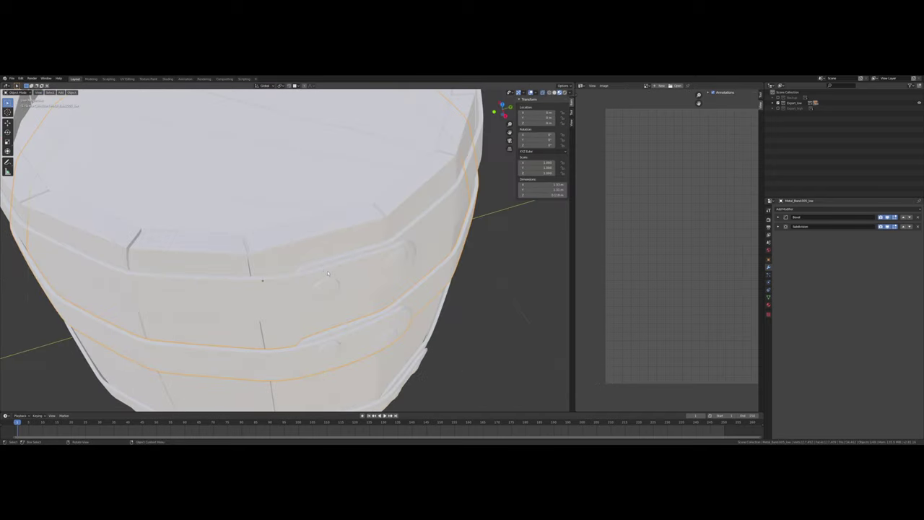
{"action": "left_click", "coordinate": [326, 271]}
{"action": "key", "text": "Tab"}
{"action": "scroll", "coordinate": [327, 270], "scroll_direction": "up", "scroll_amount": 5}
{"action": "key", "text": "alt+a"}
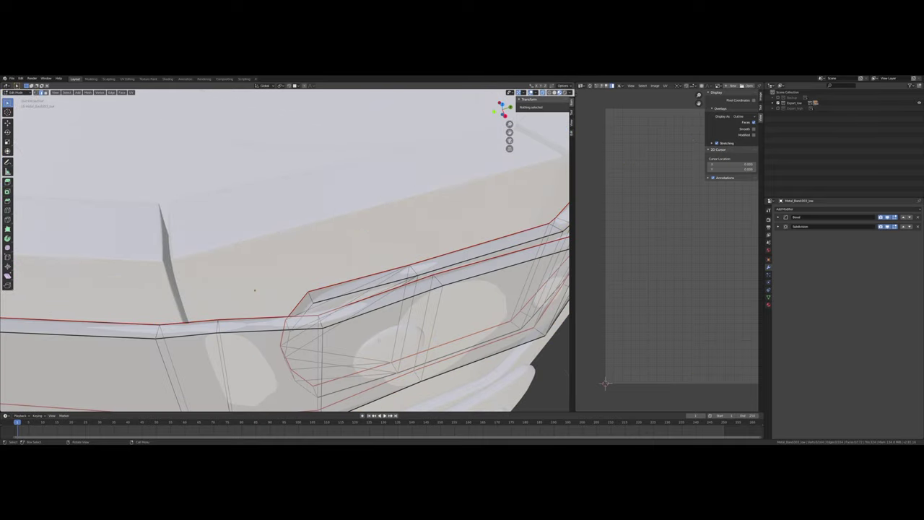
{"action": "middle_click_drag", "start_coordinate": [404, 360], "coordinate": [376, 332], "text": "shift"}
Step: Switch Edit Mode to the second-lowest metal band at its overlapping ends
{"action": "key", "text": "Tab"}
{"action": "scroll", "coordinate": [376, 332], "scroll_direction": "down", "scroll_amount": 6}
{"action": "scroll", "coordinate": [376, 332], "scroll_direction": "down", "scroll_amount": 3}
{"action": "middle_click_drag", "start_coordinate": [324, 359], "coordinate": [284, 249], "text": "shift"}
{"action": "scroll", "coordinate": [311, 276], "scroll_direction": "up", "scroll_amount": 3}
{"action": "middle_click_drag", "start_coordinate": [284, 344], "coordinate": [297, 263]}
{"action": "scroll", "coordinate": [297, 280], "scroll_direction": "up", "scroll_amount": 5}
{"action": "key", "text": "Tab"}
{"action": "scroll", "coordinate": [297, 263], "scroll_direction": "up", "scroll_amount": 3}
{"action": "middle_click_drag", "start_coordinate": [297, 346], "coordinate": [297, 253], "text": "shift"}
{"action": "middle_click_drag", "start_coordinate": [297, 253], "coordinate": [297, 329]}
Step: Clear the seams from the short upper and lower edges inside the second-lowest band's overlap and deselect everything
{"action": "left_click", "coordinate": [290, 189]}
{"action": "key", "text": "KP_Decimal"}
{"action": "scroll", "coordinate": [286, 192], "scroll_direction": "down", "scroll_amount": 5}
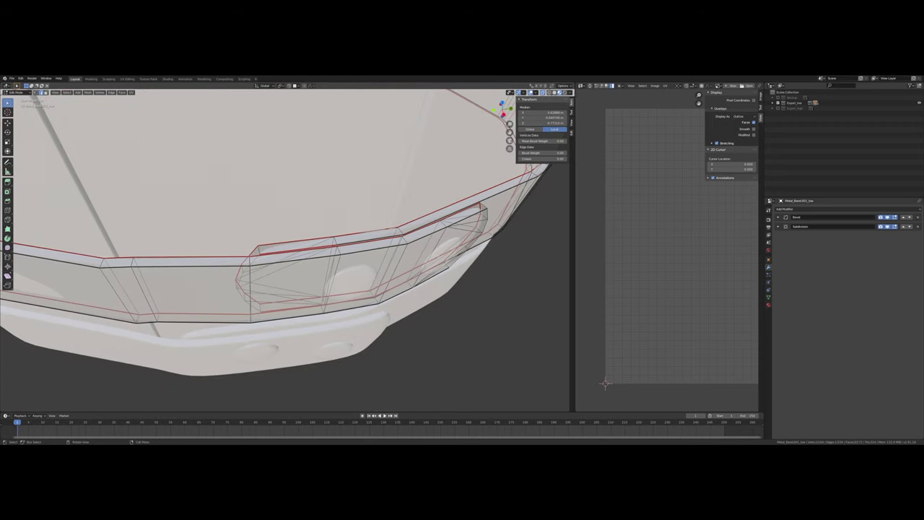
{"action": "middle_click_drag", "start_coordinate": [298, 264], "coordinate": [298, 264]}
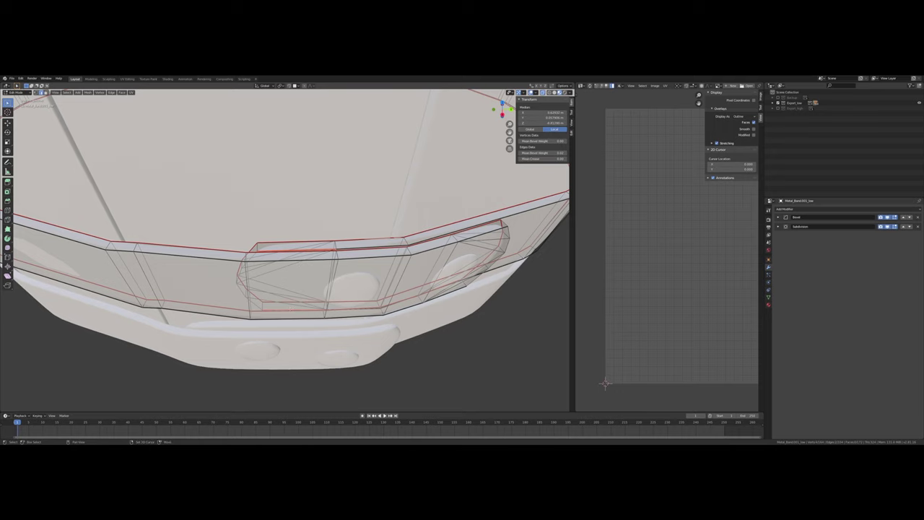
{"action": "middle_click_drag", "start_coordinate": [288, 310], "coordinate": [303, 273]}
{"action": "key", "text": "u"}
{"action": "left_click", "coordinate": [303, 267]}
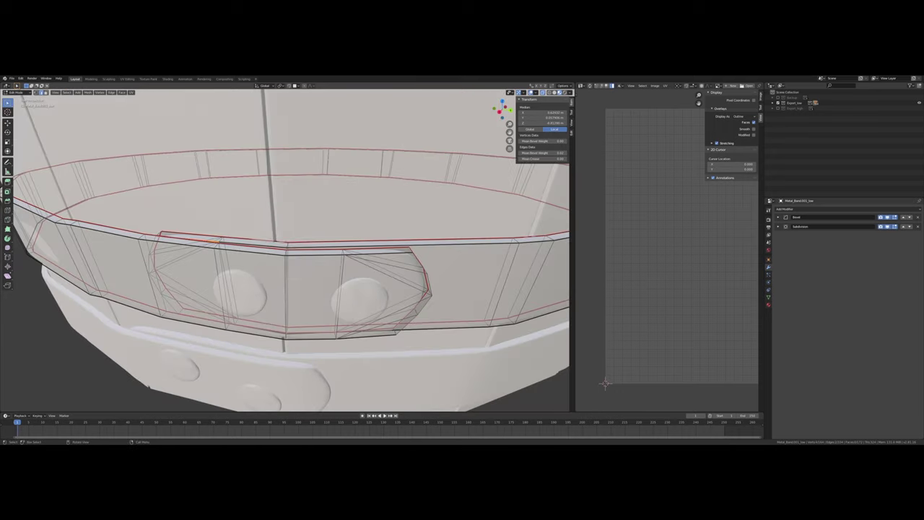
{"action": "key", "text": "alt+a"}
{"action": "middle_click_drag", "start_coordinate": [273, 227], "coordinate": [292, 246]}
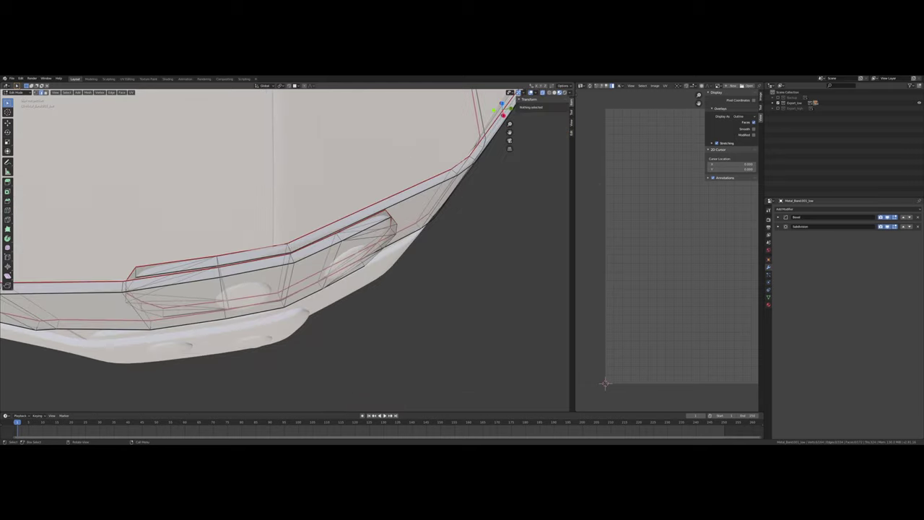
Step: Switch Edit Mode to the bottom metal band and select all its geometry
{"action": "middle_click_drag", "start_coordinate": [292, 297], "coordinate": [292, 245]}
{"action": "key", "text": "Tab"}
{"action": "middle_click_drag", "start_coordinate": [286, 307], "coordinate": [329, 298]}
{"action": "key", "text": "Tab"}
{"action": "key", "text": "a"}
Step: Clear the seams from the upper and lower outer edge loops running around the bottom band
{"action": "left_click", "coordinate": [283, 269], "text": "alt"}
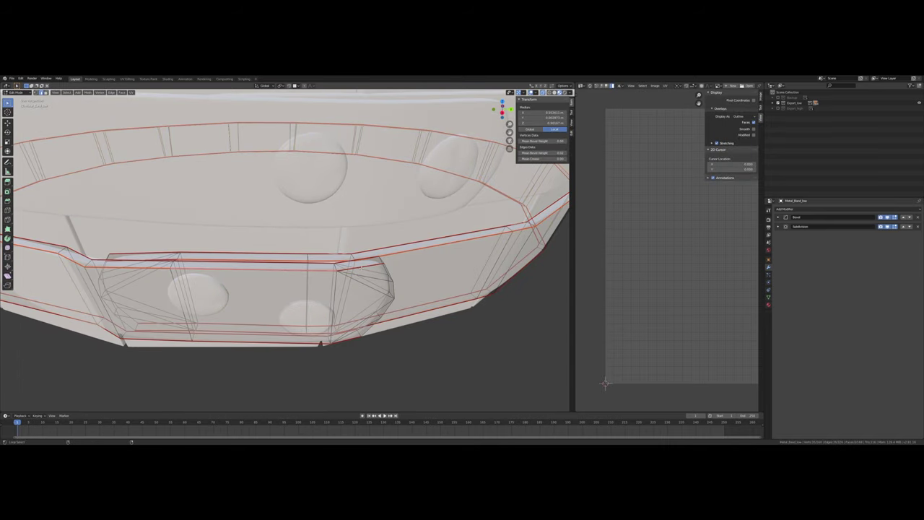
{"action": "left_click", "coordinate": [360, 267], "text": "alt"}
{"action": "middle_click_drag", "start_coordinate": [360, 267], "coordinate": [365, 249]}
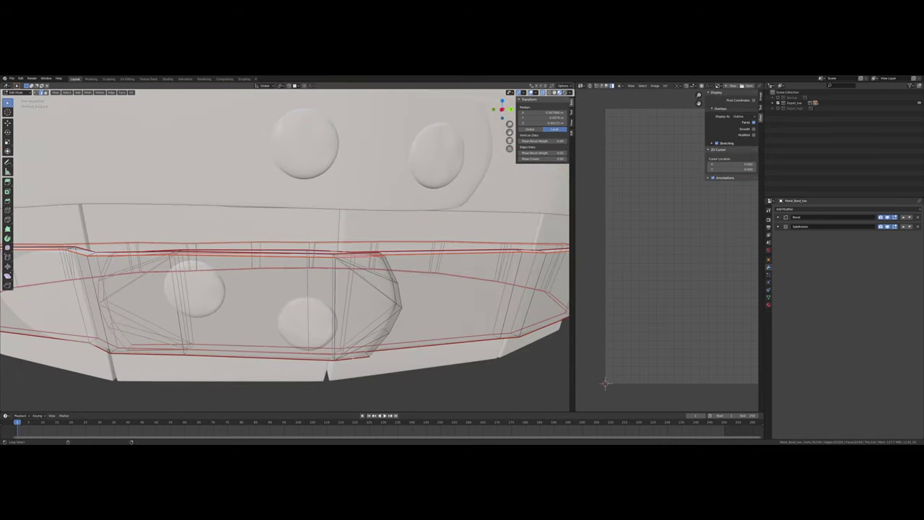
{"action": "left_click", "coordinate": [303, 359], "text": "alt+shift"}
{"action": "middle_click_drag", "start_coordinate": [262, 314], "coordinate": [280, 332]}
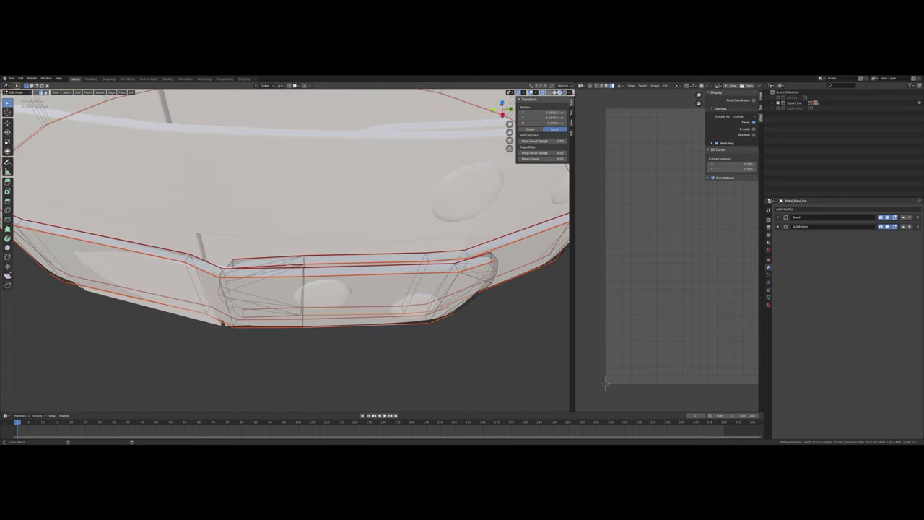
{"action": "left_click", "coordinate": [290, 264], "text": "alt+shift"}
{"action": "key", "text": "u"}
{"action": "left_click", "coordinate": [269, 318]}
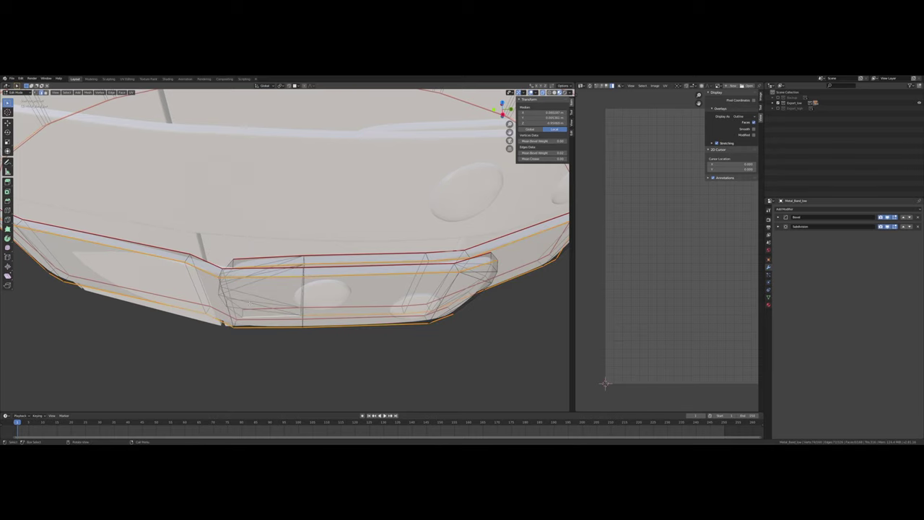
Step: Mark seams along the curved edges at the bottom band's overlapping ends and select the whole band
{"action": "middle_click_drag", "start_coordinate": [268, 318], "coordinate": [298, 298]}
{"action": "left_click", "coordinate": [228, 288], "text": "alt"}
{"action": "middle_click_drag", "start_coordinate": [447, 316], "coordinate": [386, 300]}
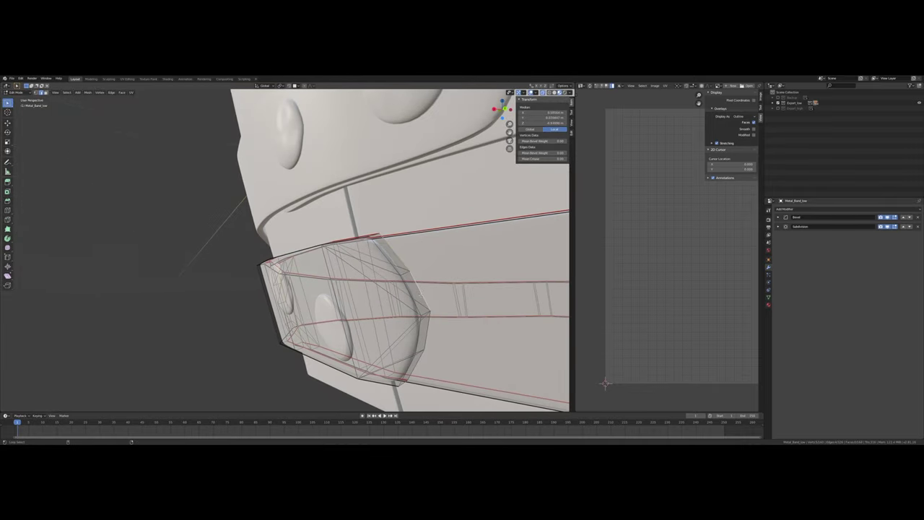
{"action": "left_click", "coordinate": [417, 333], "text": "alt"}
{"action": "right_click", "coordinate": [408, 330]}
{"action": "left_click", "coordinate": [407, 326]}
{"action": "middle_click_drag", "start_coordinate": [401, 313], "coordinate": [433, 328]}
{"action": "key", "text": "a"}
{"action": "scroll", "coordinate": [431, 323], "scroll_direction": "down", "scroll_amount": 2}
{"action": "middle_click_drag", "start_coordinate": [410, 293], "coordinate": [381, 268]}
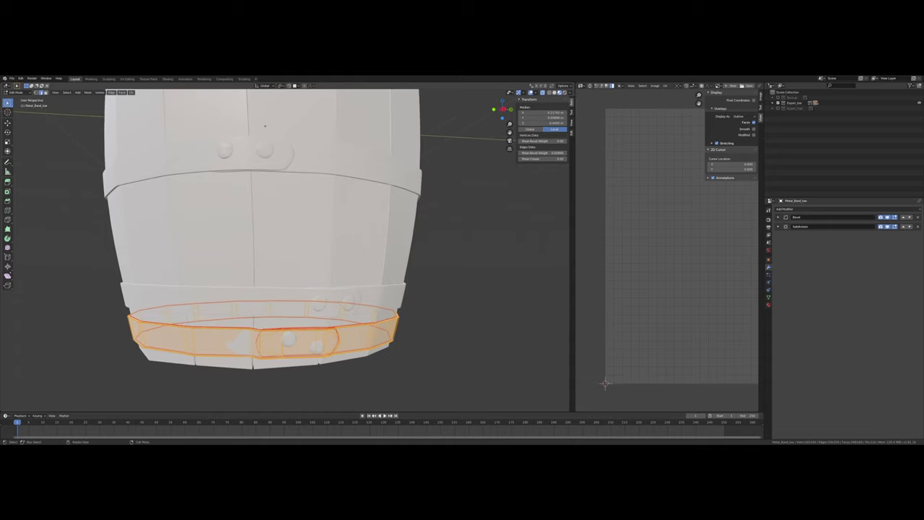
{"action": "mouse_move", "coordinate": [265, 125]}
{"action": "middle_mouse_down"}
{"action": "mouse_move", "coordinate": [256, 111]}
{"action": "mouse_move", "coordinate": [316, 116]}
{"action": "middle_mouse_up"}
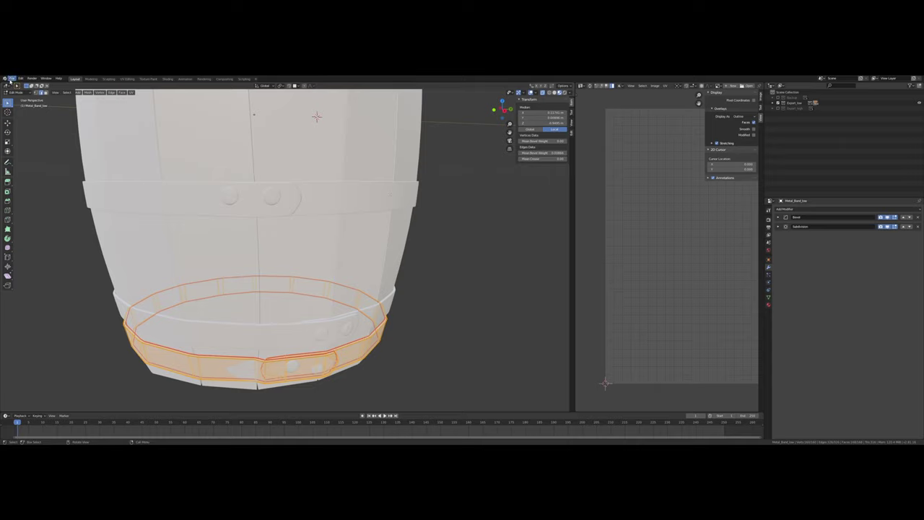
Step: Save the file and return to Object Mode with the whole barrel in view
{"action": "left_click", "coordinate": [10, 78]}
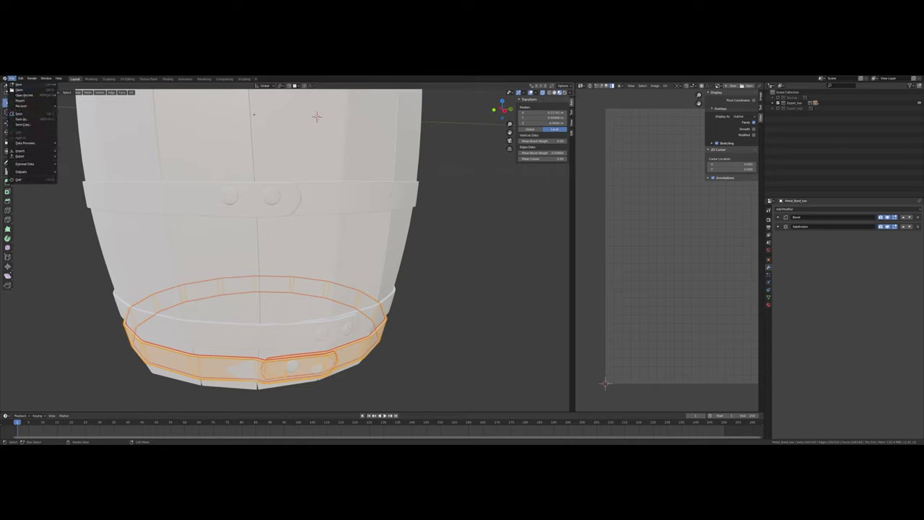
{"action": "left_click", "coordinate": [22, 115]}
{"action": "key", "text": "Tab"}
{"action": "middle_click_drag", "start_coordinate": [339, 194], "coordinate": [330, 247], "text": "shift"}
{"action": "scroll", "coordinate": [330, 247], "scroll_direction": "up", "scroll_amount": 3}
{"action": "scroll", "coordinate": [329, 229], "scroll_direction": "down", "scroll_amount": 6}
{"action": "middle_click_drag", "start_coordinate": [324, 189], "coordinate": [343, 245]}
{"action": "left_click", "coordinate": [11, 78]}
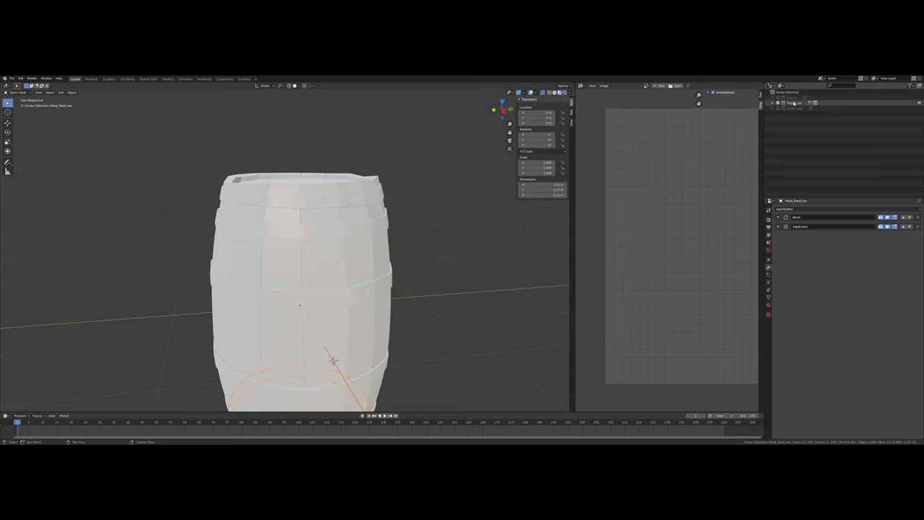
Step: Rename the disabled collection above Export_low and make Export_low the active collection
{"action": "middle_click_drag", "start_coordinate": [433, 218], "coordinate": [346, 223]}
{"action": "scroll", "coordinate": [353, 238], "scroll_direction": "up", "scroll_amount": 4}
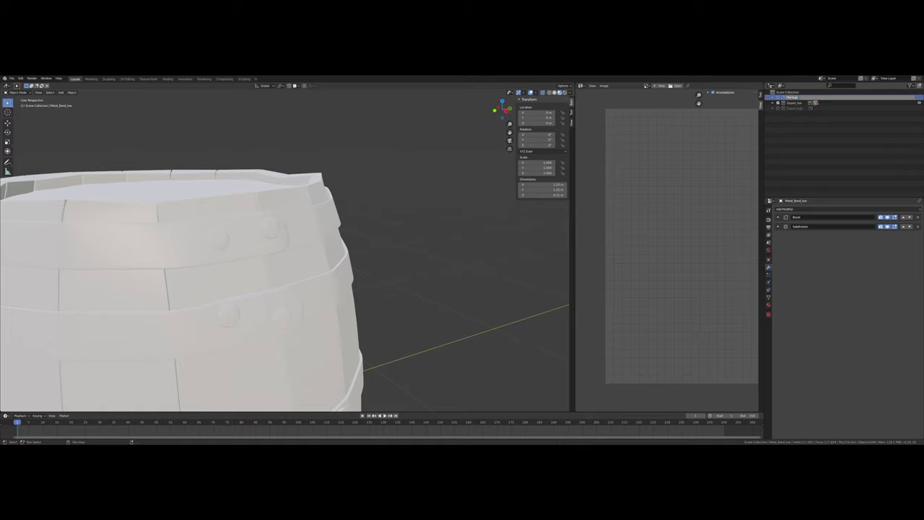
{"action": "left_click", "coordinate": [798, 100]}
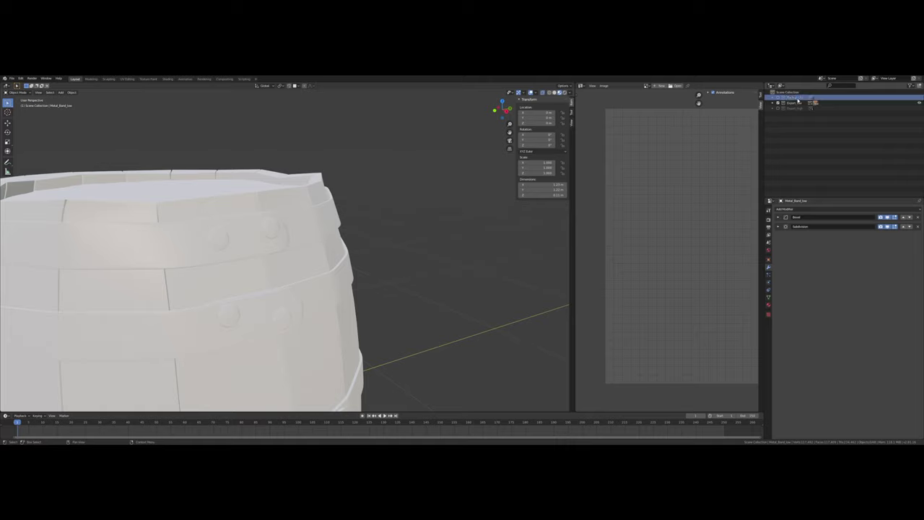
{"action": "middle_click_drag", "start_coordinate": [397, 199], "coordinate": [373, 208]}
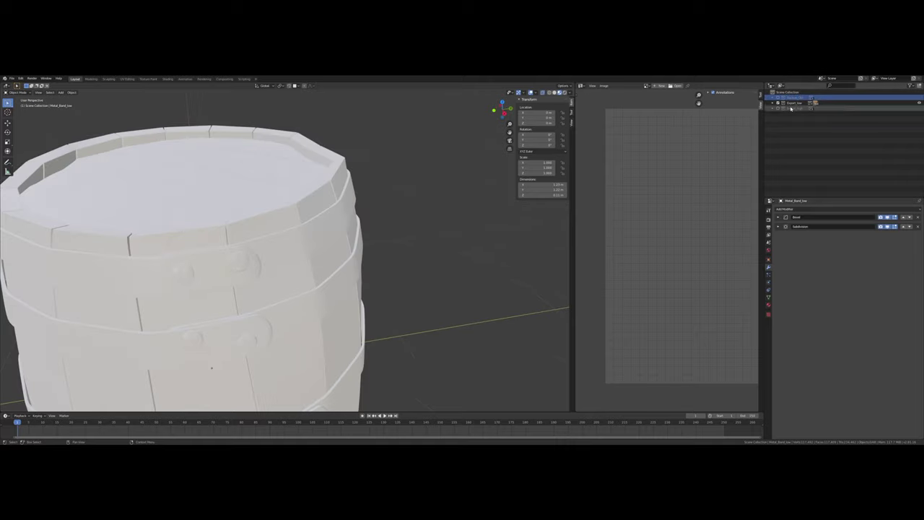
{"action": "left_click", "coordinate": [791, 103]}
Step: Examine the planks of the barrel's top up close and select one of them
{"action": "middle_click_drag", "start_coordinate": [445, 165], "coordinate": [337, 228]}
{"action": "middle_click_drag", "start_coordinate": [249, 160], "coordinate": [376, 148]}
{"action": "scroll", "coordinate": [344, 187], "scroll_direction": "down", "scroll_amount": 2}
{"action": "middle_click_drag", "start_coordinate": [344, 188], "coordinate": [364, 193]}
{"action": "scroll", "coordinate": [317, 179], "scroll_direction": "up", "scroll_amount": 5}
{"action": "scroll", "coordinate": [325, 197], "scroll_direction": "down", "scroll_amount": 5}
{"action": "scroll", "coordinate": [343, 223], "scroll_direction": "up", "scroll_amount": 6}
{"action": "left_click", "coordinate": [364, 194]}
{"action": "middle_click_drag", "start_coordinate": [374, 389], "coordinate": [358, 346]}
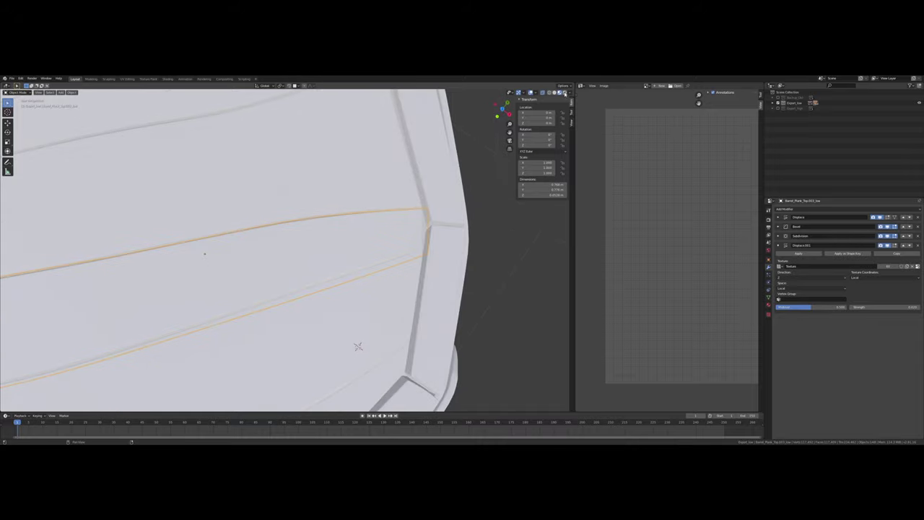
Step: Set the viewport to Solid shading with a glossy, reflective MatCap and turn off X-ray
{"action": "left_click", "coordinate": [565, 93]}
{"action": "left_click", "coordinate": [569, 93]}
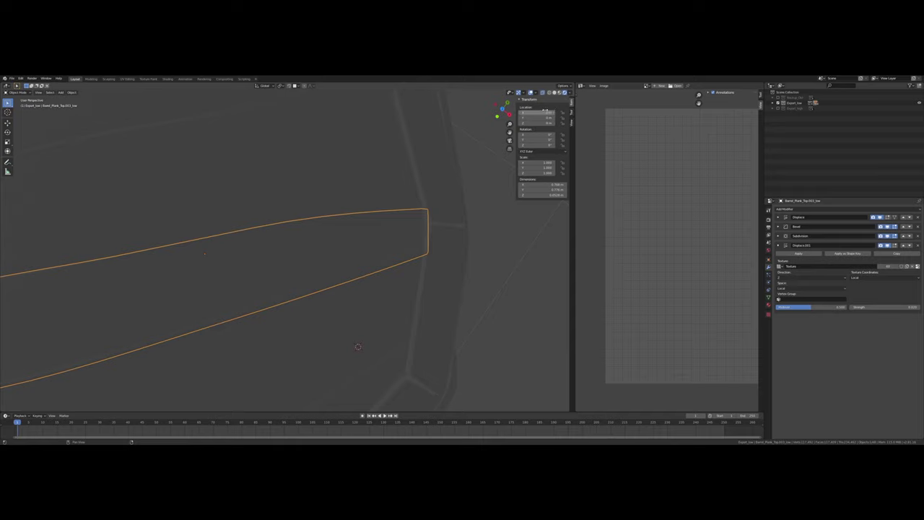
{"action": "left_click", "coordinate": [569, 93]}
{"action": "left_click", "coordinate": [569, 93]}
{"action": "left_click", "coordinate": [554, 93]}
{"action": "left_click", "coordinate": [569, 93]}
{"action": "left_click", "coordinate": [564, 118]}
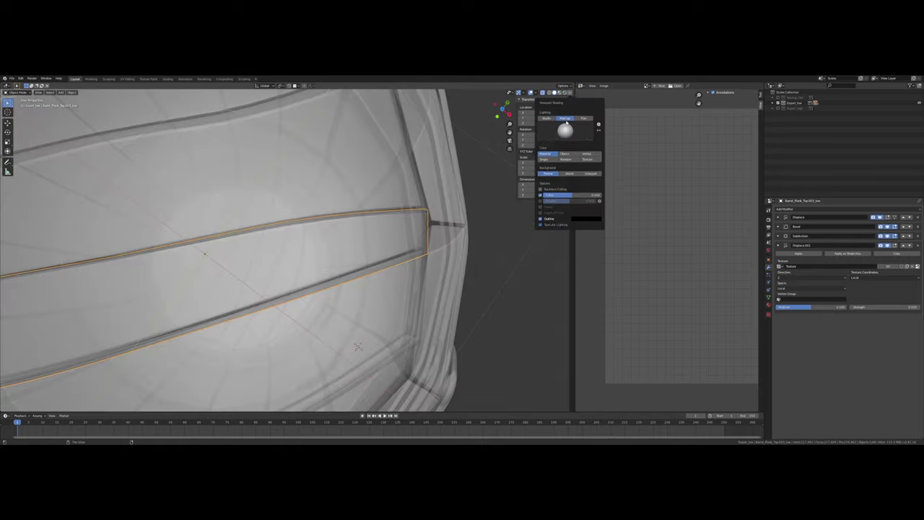
{"action": "left_click", "coordinate": [565, 130]}
{"action": "left_click", "coordinate": [548, 181]}
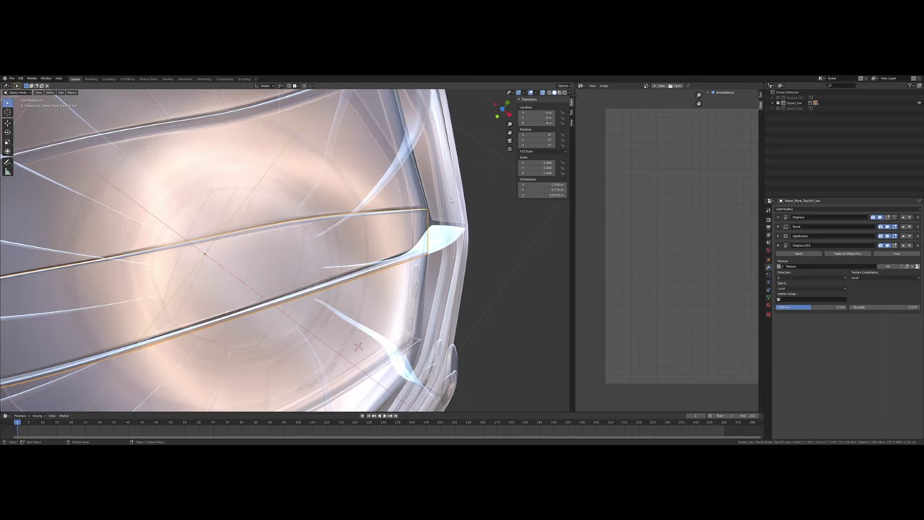
{"action": "middle_click_drag", "start_coordinate": [442, 203], "coordinate": [359, 278]}
{"action": "key", "text": "alt+z"}
Step: Examine individual top planks in the orthographic Top view, checking one plank's mesh in Edit Mode
{"action": "scroll", "coordinate": [372, 191], "scroll_direction": "up", "scroll_amount": 3}
{"action": "left_click", "coordinate": [359, 279]}
{"action": "key", "text": "KP_7"}
{"action": "scroll", "coordinate": [355, 212], "scroll_direction": "down", "scroll_amount": 6}
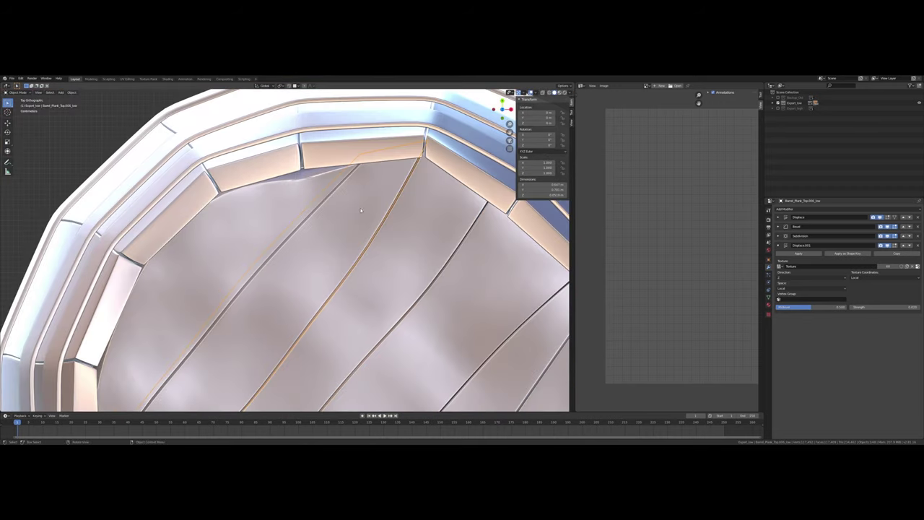
{"action": "key", "text": "Tab"}
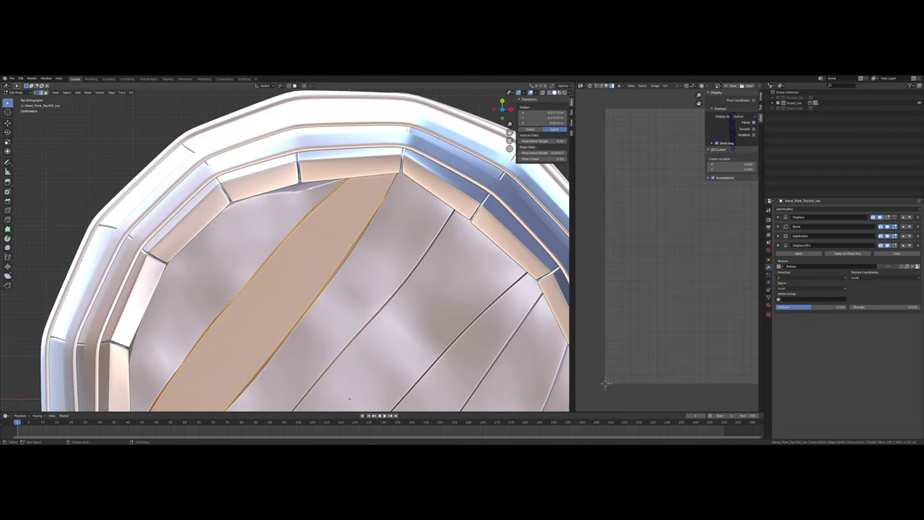
{"action": "key", "text": "Tab"}
{"action": "left_click", "coordinate": [270, 223]}
{"action": "scroll", "coordinate": [270, 223], "scroll_direction": "down", "scroll_amount": 3}
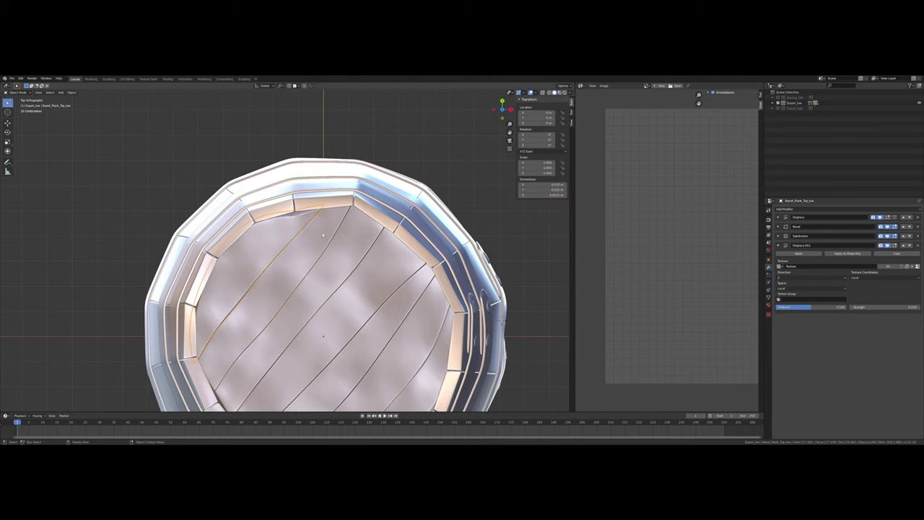
Step: Expand the Export_low and barrel top collections and select all seven top planks
{"action": "left_click", "coordinate": [772, 103]}
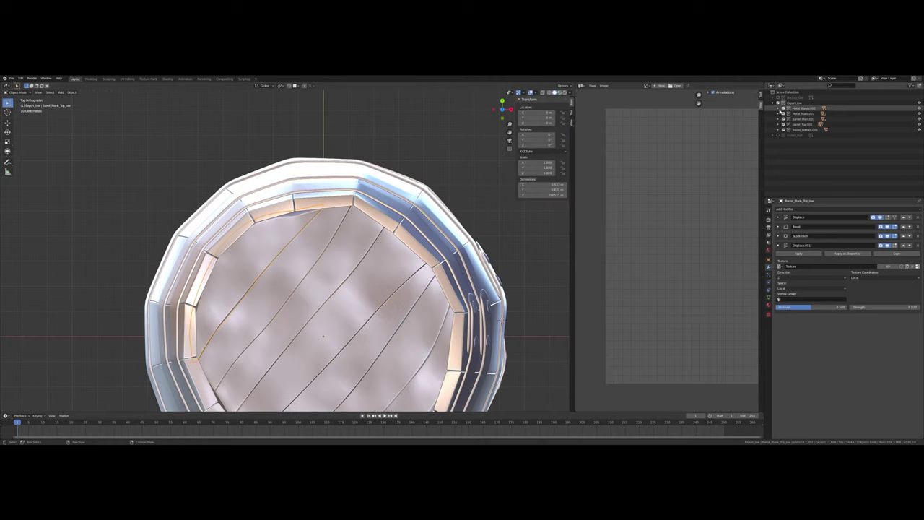
{"action": "left_click", "coordinate": [778, 125]}
{"action": "left_click", "coordinate": [803, 130]}
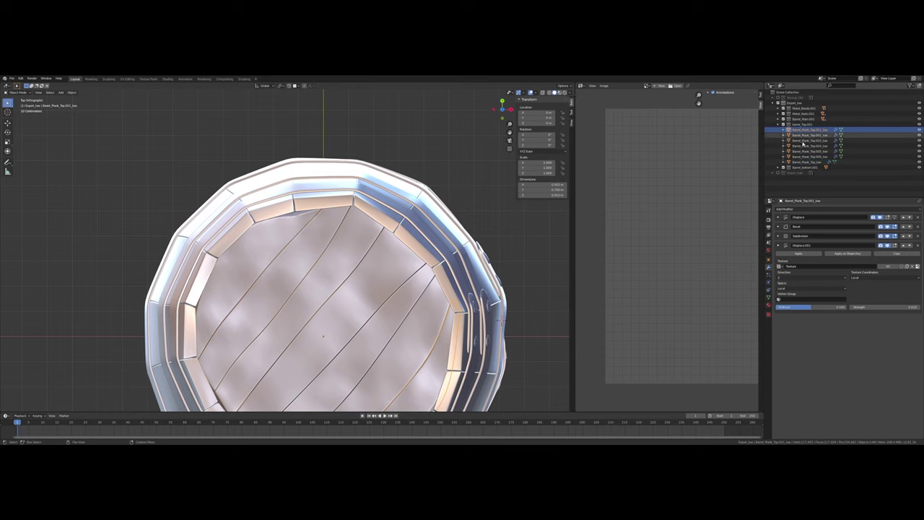
{"action": "left_click", "coordinate": [804, 162], "text": "shift"}
Step: Check the selected planks together in Edit Mode where they meet the barrel's rim, and return to Object Mode
{"action": "key", "text": "Tab"}
{"action": "scroll", "coordinate": [321, 319], "scroll_direction": "up", "scroll_amount": 1}
{"action": "scroll", "coordinate": [285, 249], "scroll_direction": "up", "scroll_amount": 8}
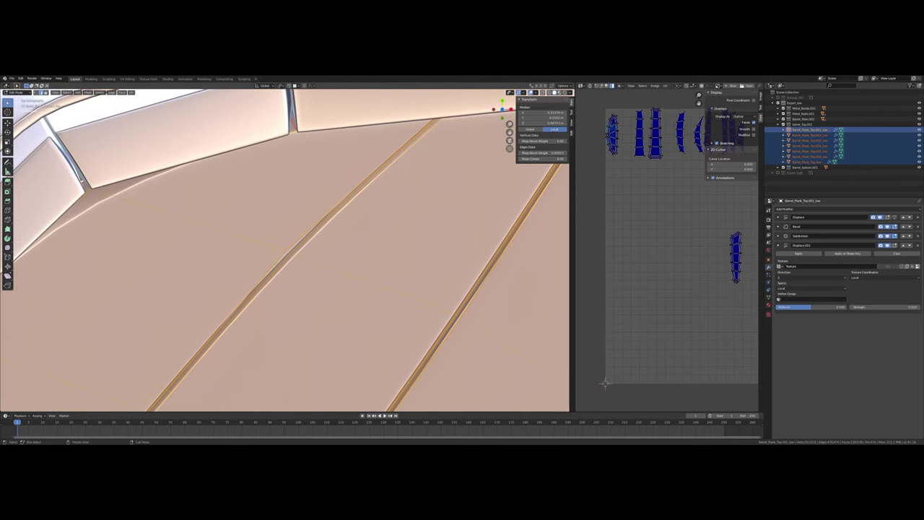
{"action": "middle_click_drag", "start_coordinate": [285, 249], "coordinate": [296, 194]}
{"action": "key", "text": "Tab"}
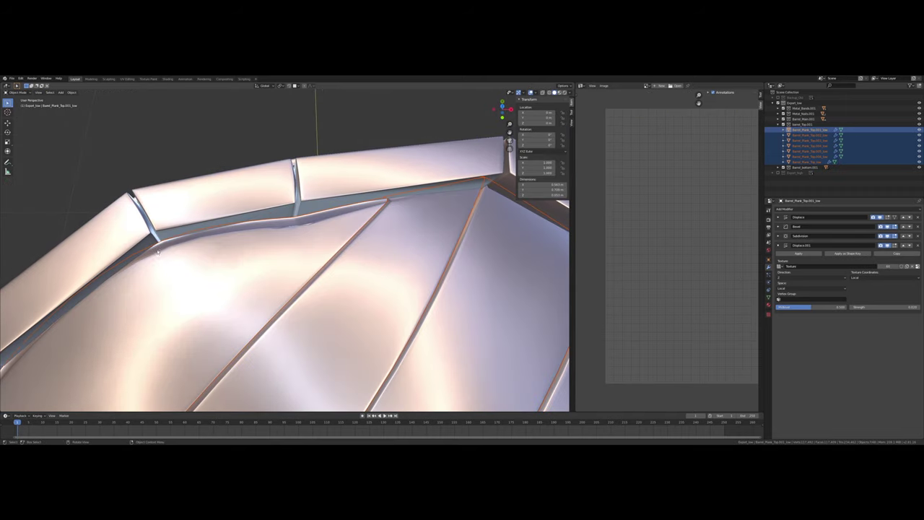
Step: Turn off the viewport display of both Displace modifiers, comparing the top planks in Object Mode and Edit Mode
{"action": "key", "text": "Tab"}
{"action": "key", "text": "Tab"}
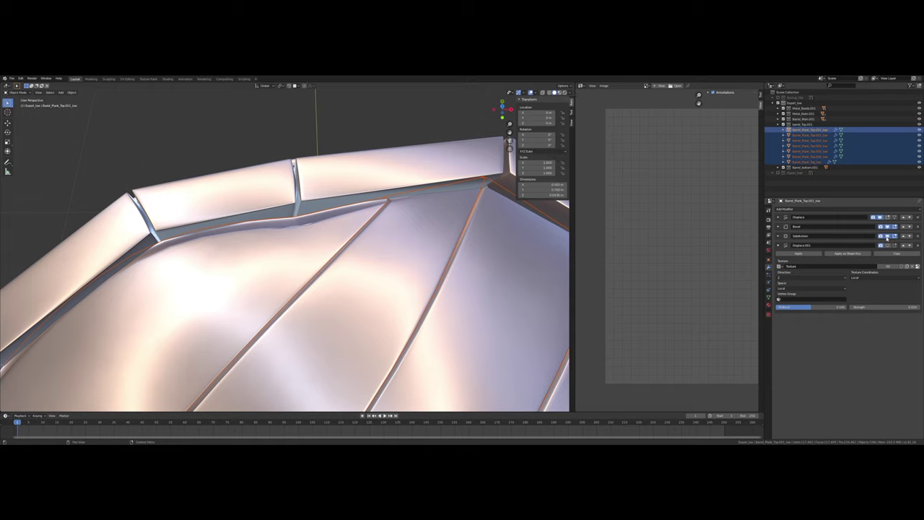
{"action": "left_click", "coordinate": [881, 218]}
{"action": "key", "text": "Tab"}
{"action": "key", "text": "Tab"}
{"action": "key", "text": "Tab"}
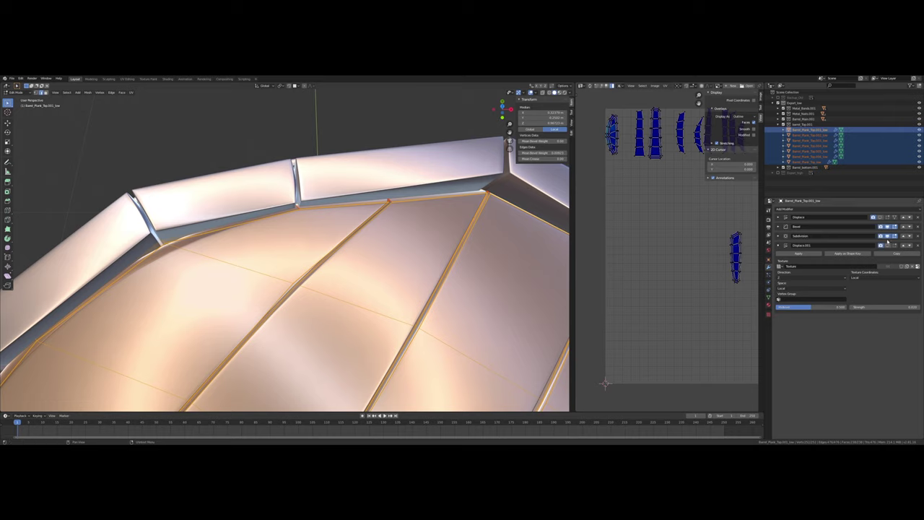
Step: Check the Bevel modifier's effect on the planks in Edit Mode, collapse the Displace.001 settings and return to Object Mode
{"action": "left_click", "coordinate": [888, 228]}
{"action": "left_click", "coordinate": [887, 227]}
{"action": "left_click", "coordinate": [778, 245]}
{"action": "key", "text": "Tab"}
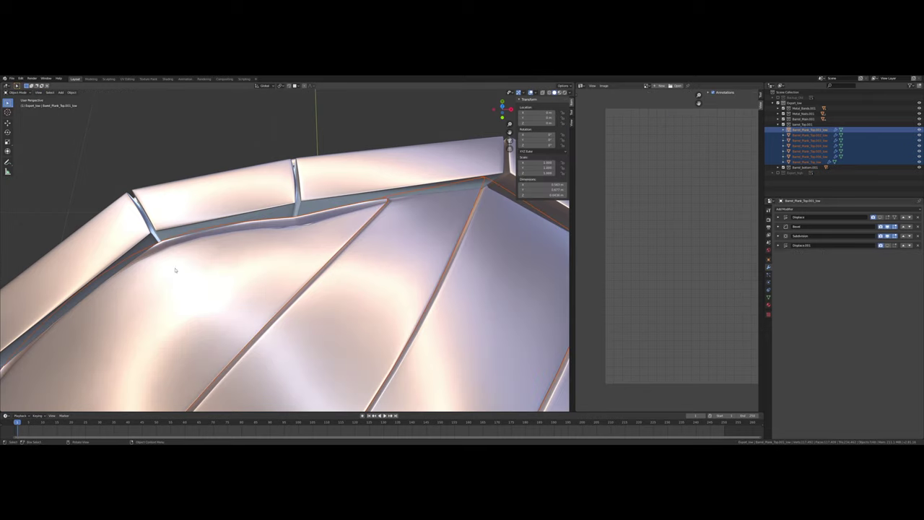
Step: Apply all transforms (location, rotation and scale) to the selected top planks
{"action": "middle_click_drag", "start_coordinate": [252, 261], "coordinate": [301, 248]}
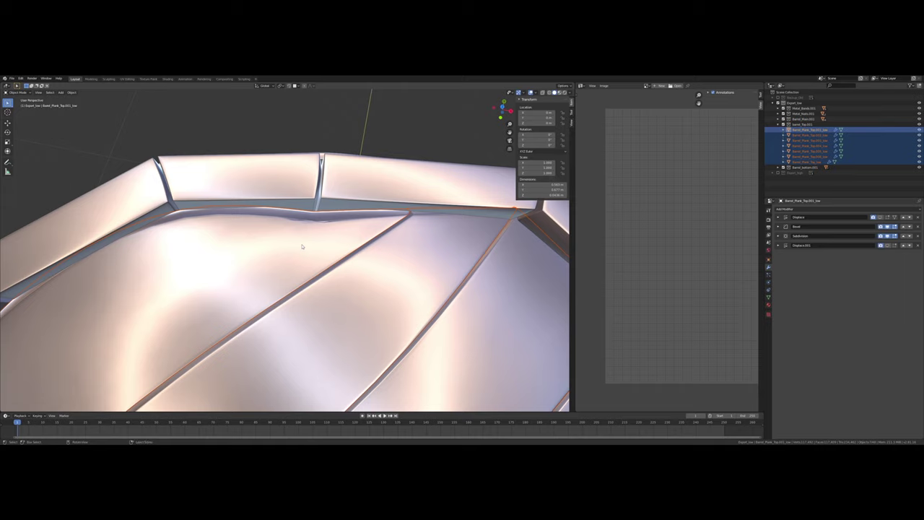
{"action": "key", "text": "ctrl+a"}
{"action": "left_click", "coordinate": [302, 247]}
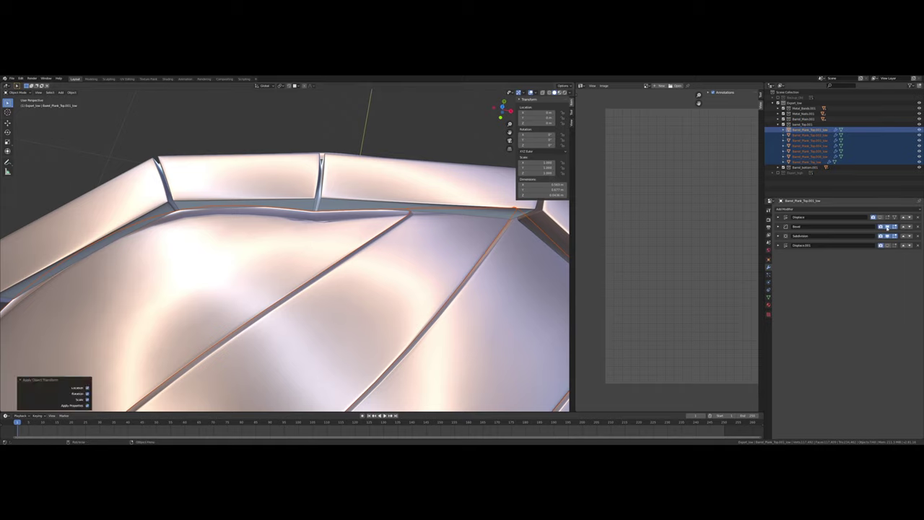
Step: Compare the planks with their Bevel and Displace modifiers shown and hidden, and check the mesh against the rim in Edit Mode
{"action": "left_click", "coordinate": [887, 227]}
{"action": "left_click", "coordinate": [886, 227]}
{"action": "left_click", "coordinate": [887, 245]}
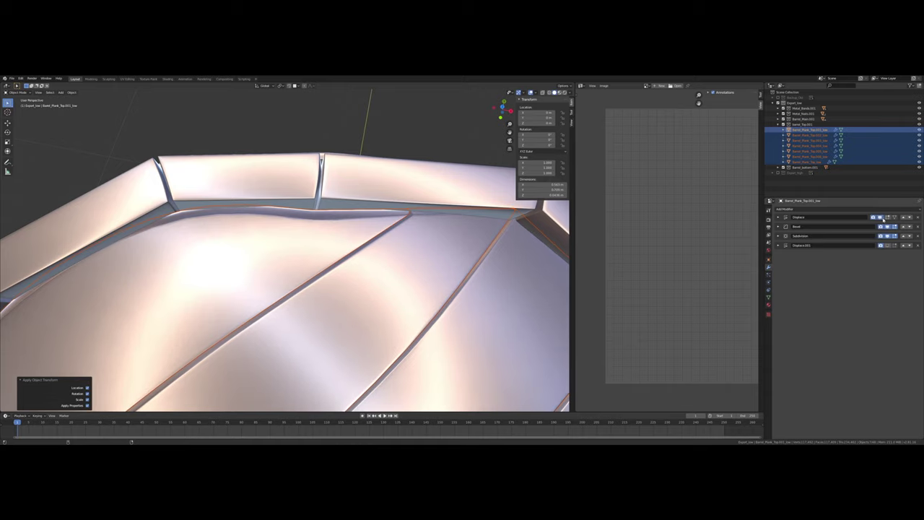
{"action": "left_click", "coordinate": [881, 218]}
{"action": "mouse_move", "coordinate": [339, 238]}
{"action": "middle_mouse_down"}
{"action": "mouse_move", "coordinate": [335, 267]}
{"action": "mouse_move", "coordinate": [359, 252]}
{"action": "mouse_move", "coordinate": [340, 267]}
{"action": "mouse_move", "coordinate": [348, 252]}
{"action": "middle_mouse_up"}
{"action": "scroll", "coordinate": [349, 262], "scroll_direction": "up", "scroll_amount": 4}
{"action": "key", "text": "Tab"}
{"action": "scroll", "coordinate": [347, 250], "scroll_direction": "down", "scroll_amount": 3}
{"action": "middle_click_drag", "start_coordinate": [500, 389], "coordinate": [478, 303]}
{"action": "key", "text": "Tab"}
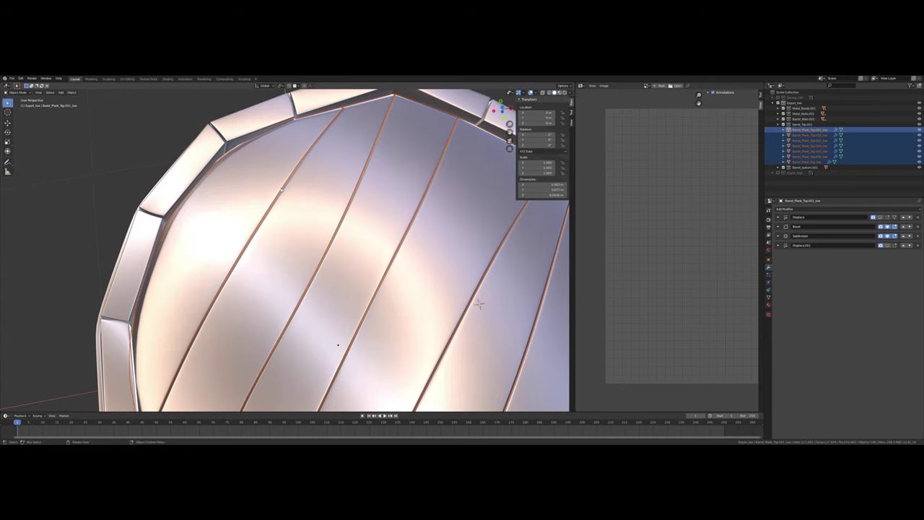
Step: Show the planks' mesh in X-ray in Edit Mode, clear the selection and switch to vertex selection
{"action": "key", "text": "Tab"}
{"action": "scroll", "coordinate": [279, 189], "scroll_direction": "down", "scroll_amount": 2}
{"action": "middle_click_drag", "start_coordinate": [224, 157], "coordinate": [220, 171], "text": "shift"}
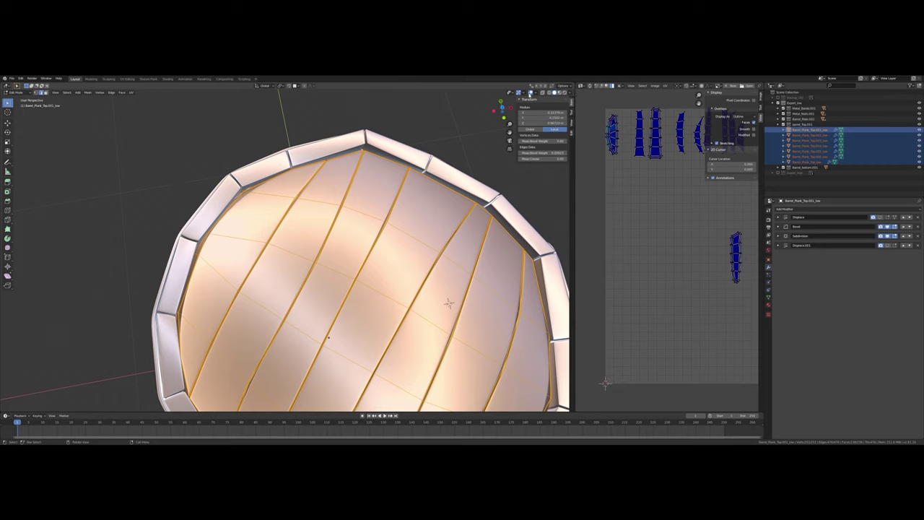
{"action": "key", "text": "alt+z"}
{"action": "middle_click_drag", "start_coordinate": [285, 231], "coordinate": [296, 270], "text": "shift"}
{"action": "scroll", "coordinate": [297, 269], "scroll_direction": "up", "scroll_amount": 2}
{"action": "key", "text": "alt+a"}
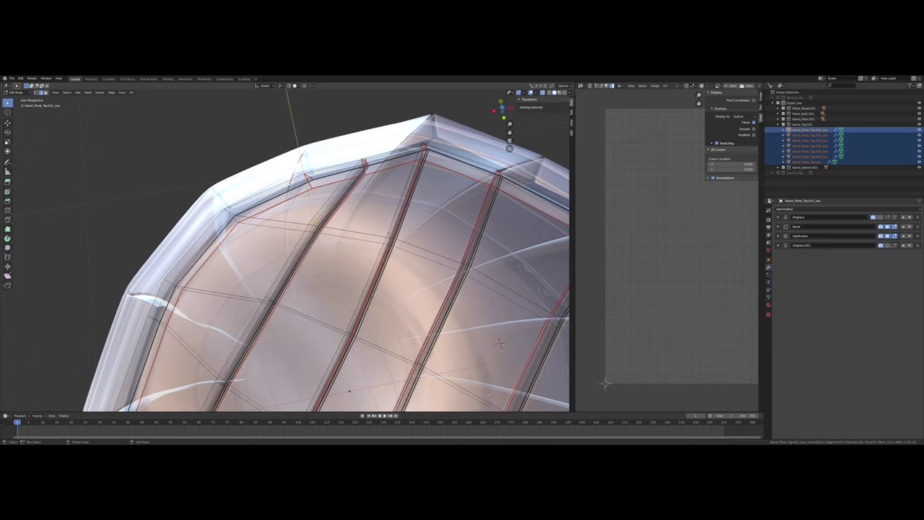
{"action": "middle_click_drag", "start_coordinate": [499, 342], "coordinate": [146, 135]}
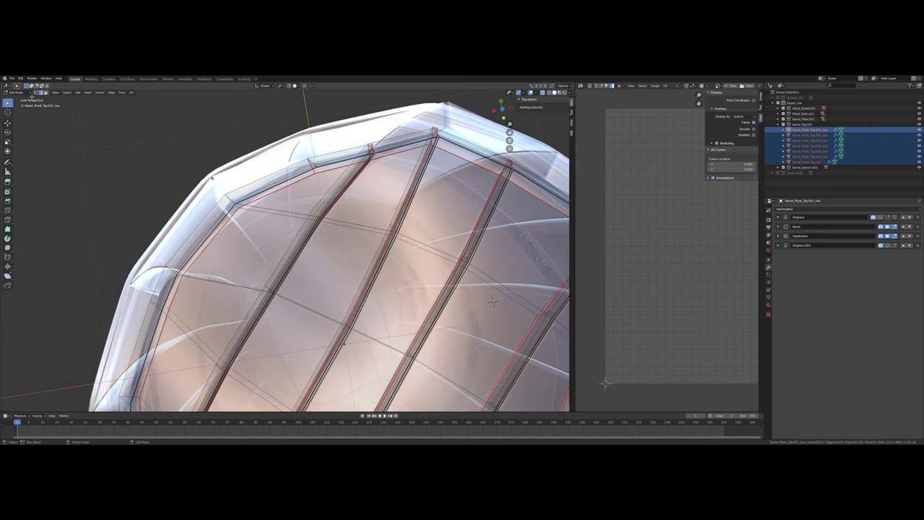
{"action": "left_click", "coordinate": [36, 93]}
{"action": "left_click", "coordinate": [392, 230]}
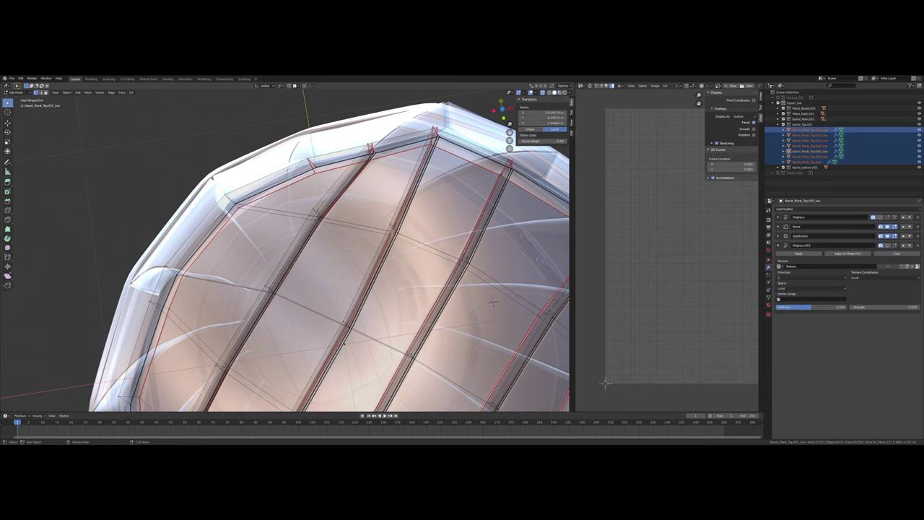
Step: In the orthographic Top view, shift the first two vertex groups along the outermost plank's long inner edge
{"action": "key", "text": "KP_7"}
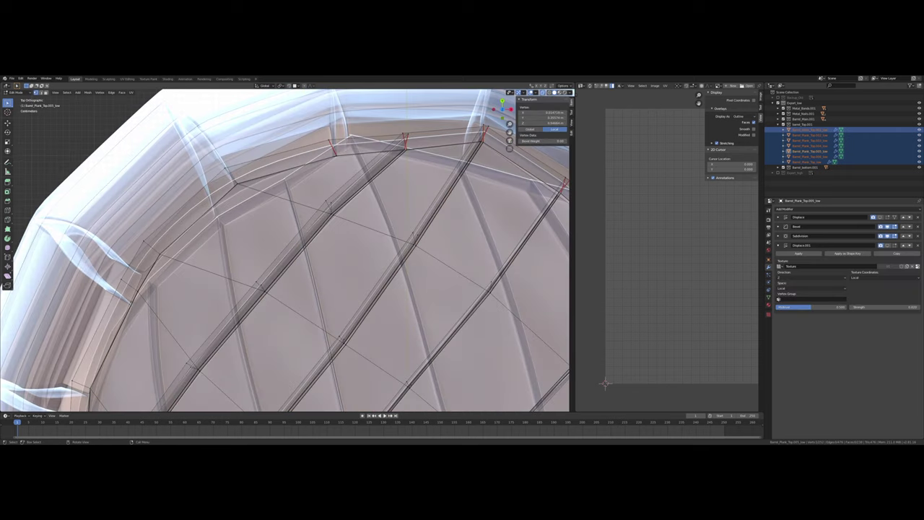
{"action": "left_click_drag", "start_coordinate": [291, 239], "coordinate": [365, 186]}
{"action": "scroll", "coordinate": [376, 197], "scroll_direction": "down", "scroll_amount": 3}
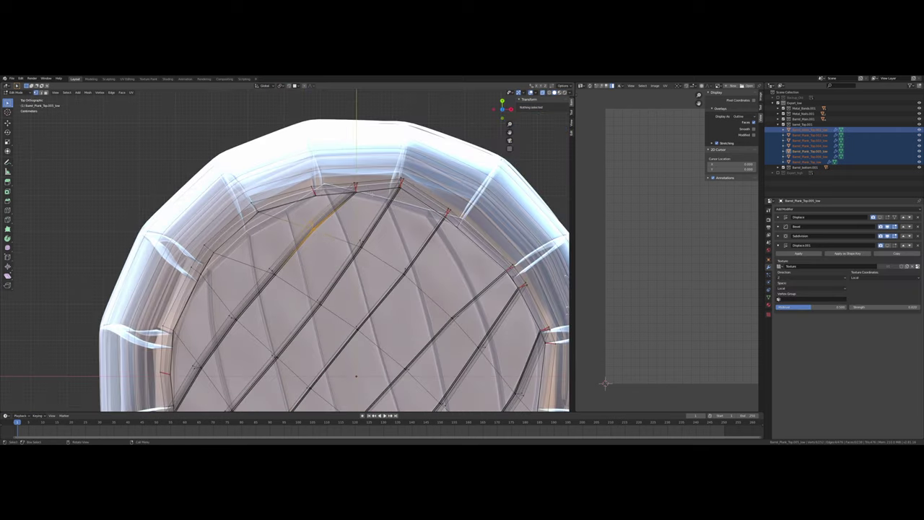
{"action": "key", "text": "g"}
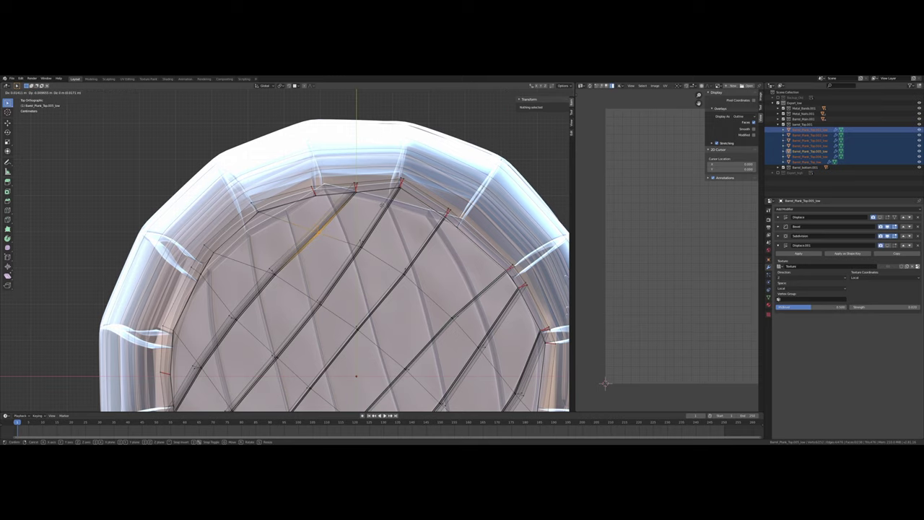
{"action": "left_click", "coordinate": [382, 198]}
{"action": "key", "text": "b"}
{"action": "left_click_drag", "start_coordinate": [280, 267], "coordinate": [269, 273]}
{"action": "key", "text": "g"}
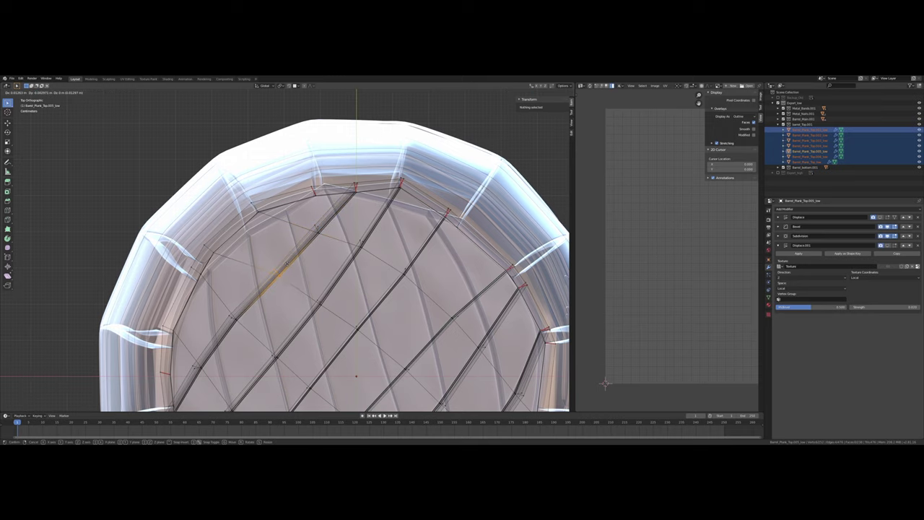
{"action": "left_click", "coordinate": [275, 277]}
Step: Shift the remaining vertex groups along the outermost plank's inner edge to even out its line, down to the rim
{"action": "middle_click_drag", "start_coordinate": [278, 278], "coordinate": [311, 239], "text": "shift"}
{"action": "key", "text": "g"}
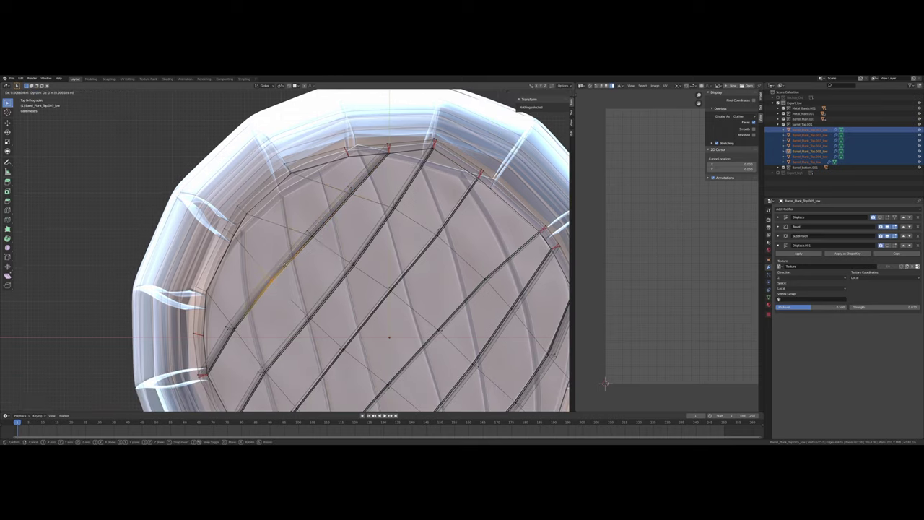
{"action": "left_click", "coordinate": [238, 318]}
{"action": "left_click_drag", "start_coordinate": [241, 308], "coordinate": [243, 307]}
{"action": "key", "text": "g"}
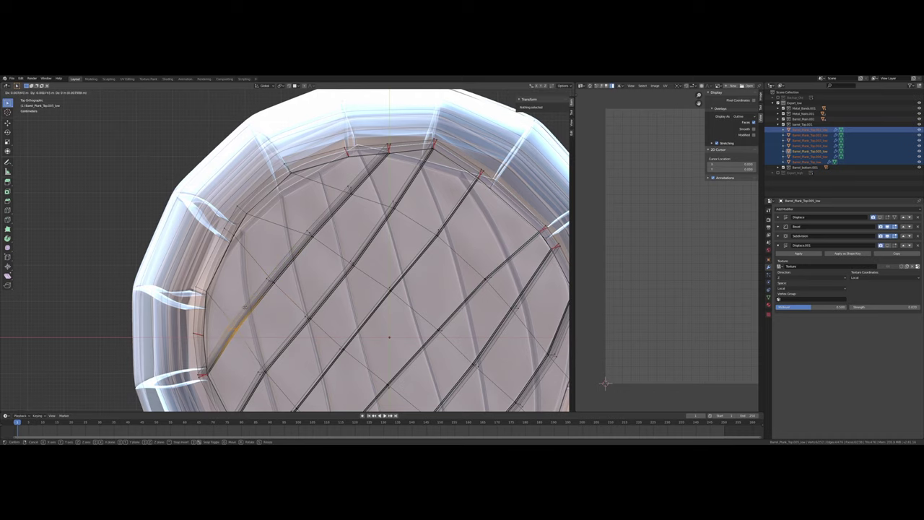
{"action": "left_click", "coordinate": [247, 306]}
{"action": "middle_click_drag", "start_coordinate": [307, 336], "coordinate": [370, 308], "text": "shift"}
{"action": "middle_click_drag", "start_coordinate": [472, 249], "coordinate": [513, 312]}
{"action": "scroll", "coordinate": [513, 312], "scroll_direction": "up", "scroll_amount": 1}
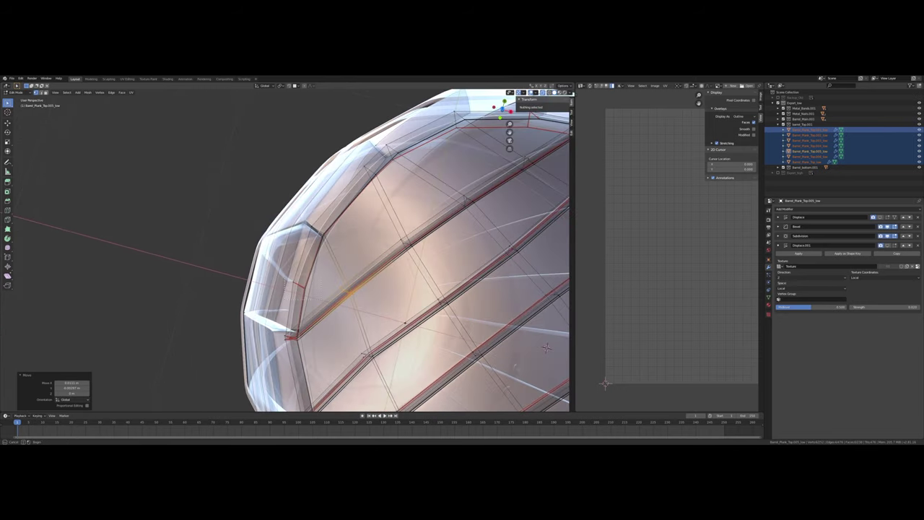
Step: Try to move the outermost plank's rim-side vertices along the curve of the barrel's rim in perspective view
{"action": "left_click", "coordinate": [320, 267]}
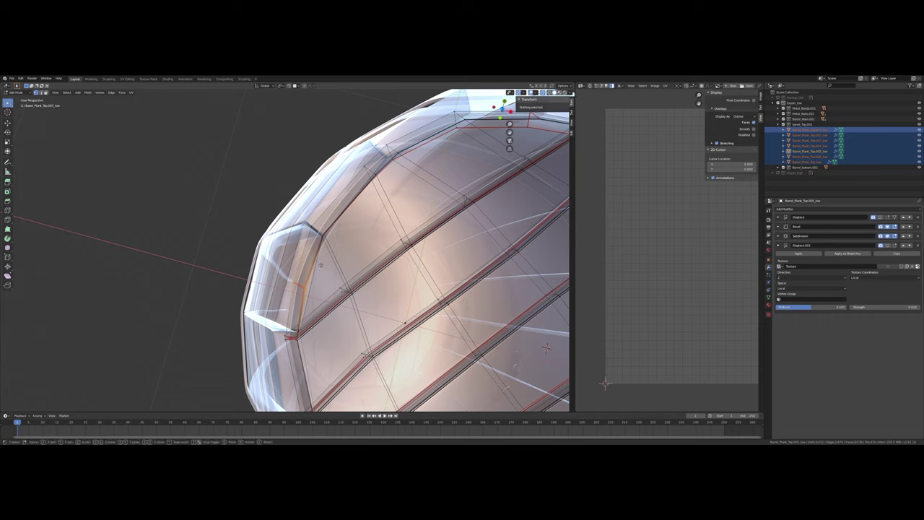
{"action": "key", "text": "g"}
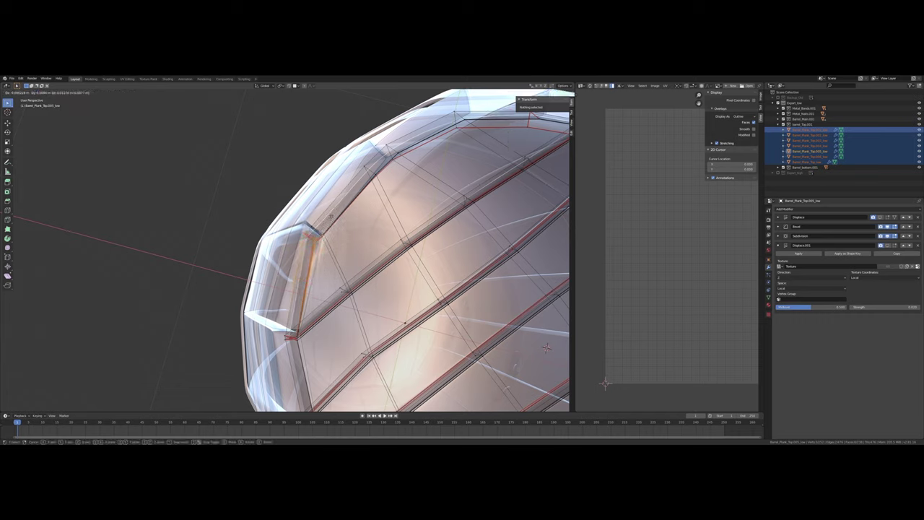
{"action": "left_click", "coordinate": [330, 215]}
{"action": "left_click_drag", "start_coordinate": [341, 210], "coordinate": [315, 250]}
{"action": "key", "text": "g"}
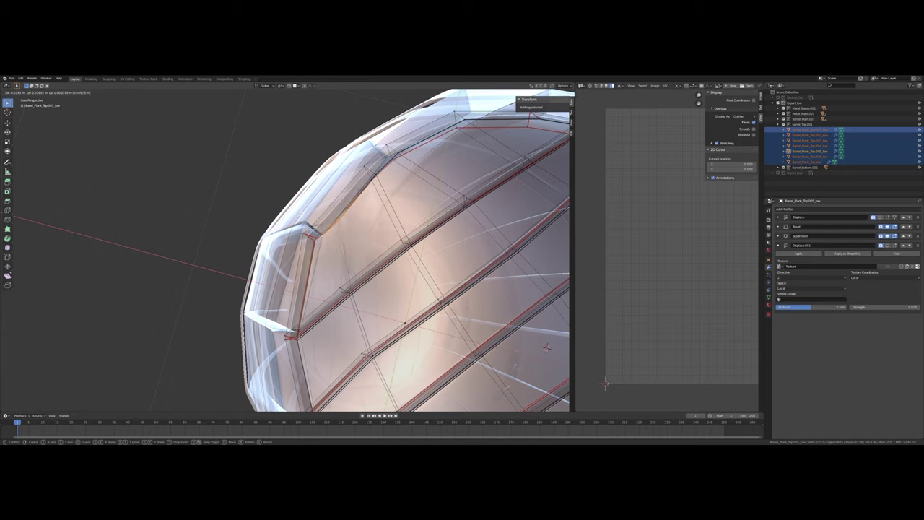
{"action": "left_click", "coordinate": [377, 174]}
{"action": "scroll", "coordinate": [389, 171], "scroll_direction": "up", "scroll_amount": 2}
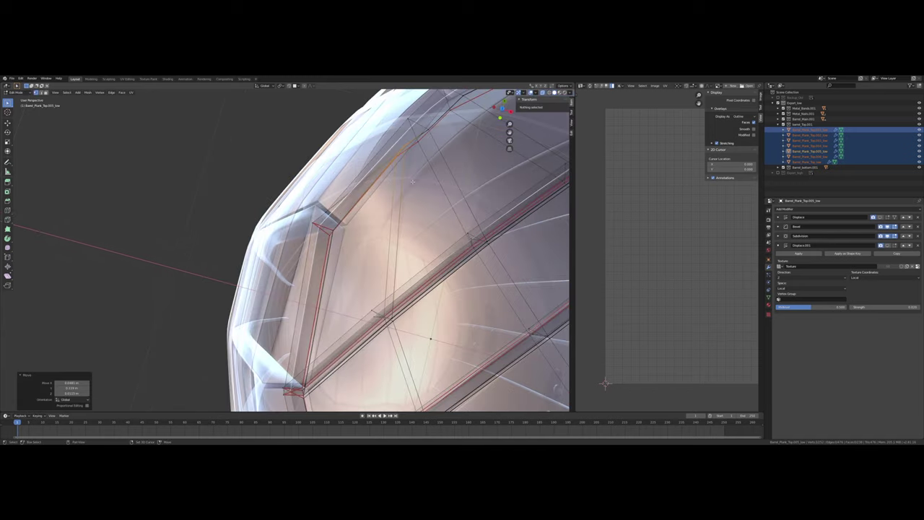
{"action": "middle_click_drag", "start_coordinate": [412, 182], "coordinate": [393, 189]}
{"action": "left_click_drag", "start_coordinate": [211, 233], "coordinate": [210, 212]}
{"action": "middle_click_drag", "start_coordinate": [296, 215], "coordinate": [316, 215]}
Step: Undo the last moves of the outermost plank's rim-side vertices
{"action": "key", "text": "ctrl+z"}
{"action": "key", "text": "ctrl+z"}
{"action": "key", "text": "ctrl+z"}
{"action": "key", "text": "ctrl+z"}
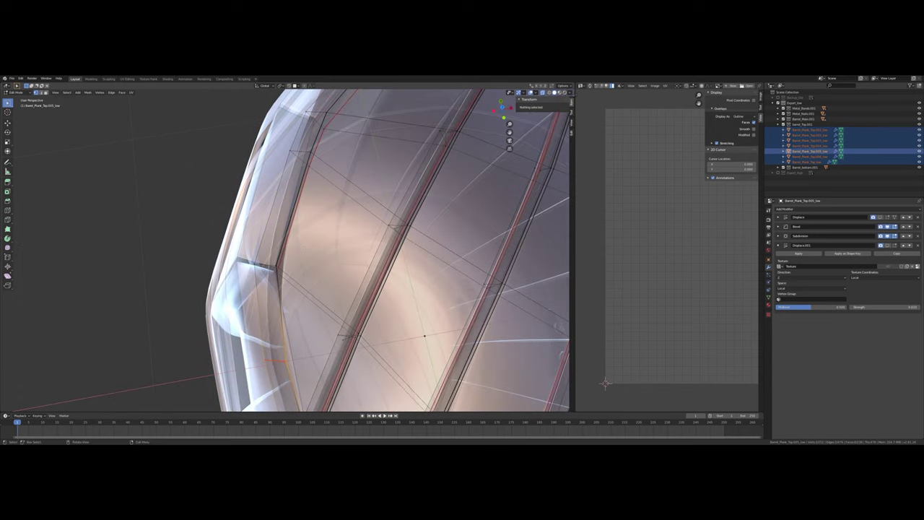
{"action": "key", "text": "ctrl+z"}
Step: Move the seam-edge vertices on the outermost plank's rim side along the barrel's rim, adjusting them from the Top view
{"action": "key", "text": "g"}
{"action": "left_click", "coordinate": [320, 189]}
{"action": "middle_click_drag", "start_coordinate": [319, 189], "coordinate": [329, 292]}
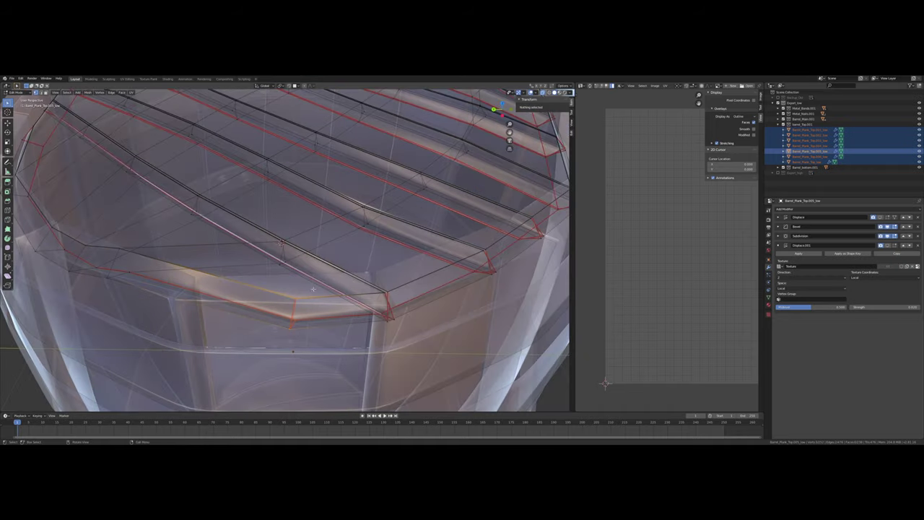
{"action": "middle_click_drag", "start_coordinate": [279, 353], "coordinate": [280, 299]}
{"action": "key", "text": "KP_7"}
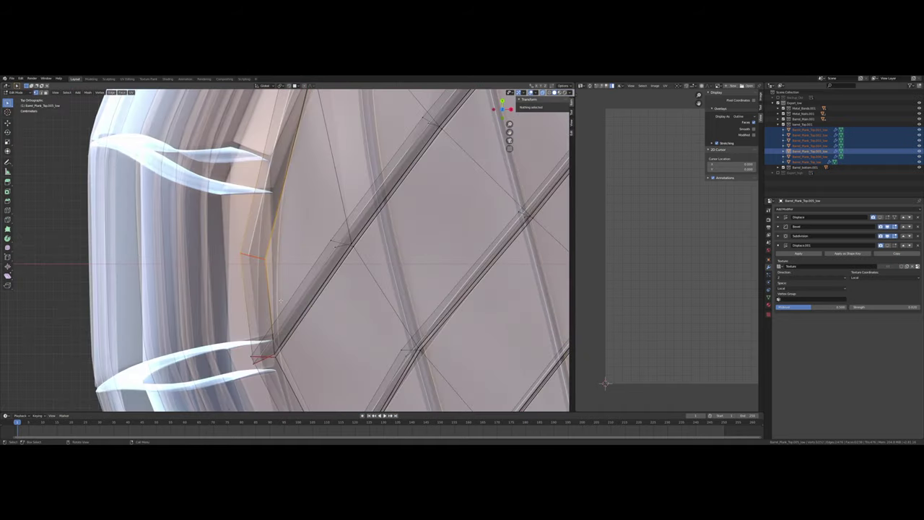
{"action": "scroll", "coordinate": [280, 301], "scroll_direction": "down", "scroll_amount": 5}
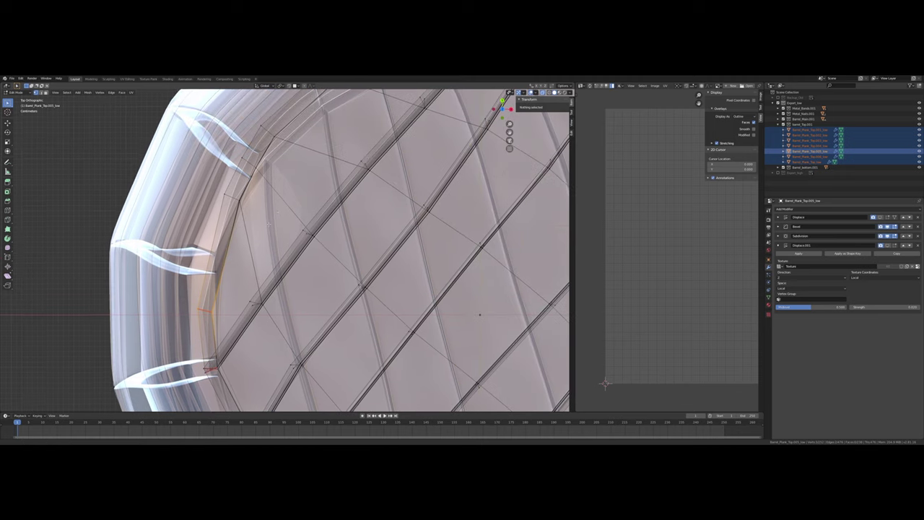
{"action": "key", "text": "g"}
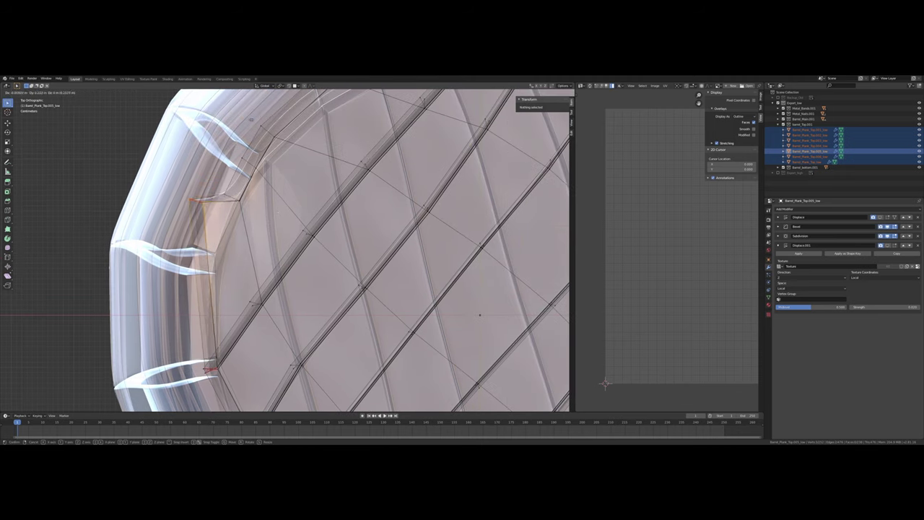
{"action": "left_click", "coordinate": [267, 118]}
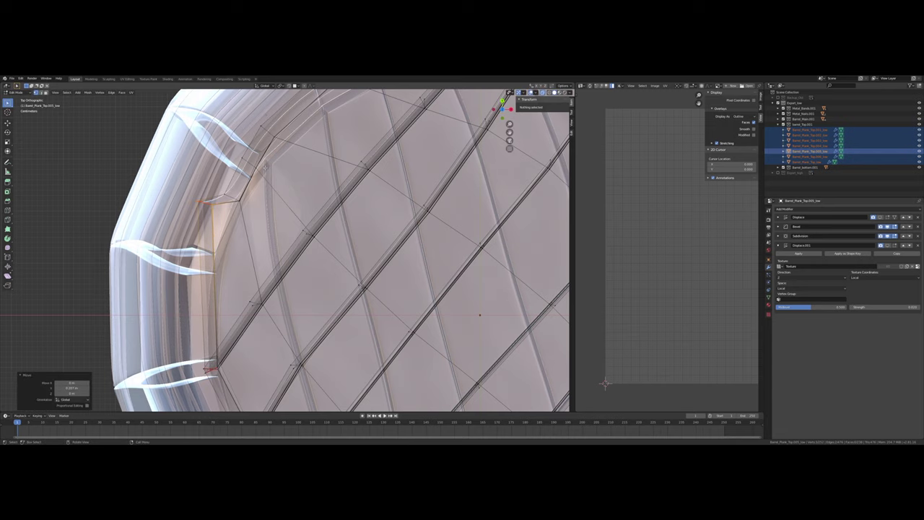
Step: Fine-tune the seam-edge vertices on the outermost plank's rim side so they follow the barrel's rim in perspective
{"action": "middle_click_drag", "start_coordinate": [265, 166], "coordinate": [249, 238]}
{"action": "middle_click_drag", "start_coordinate": [250, 181], "coordinate": [233, 156]}
{"action": "key", "text": "g"}
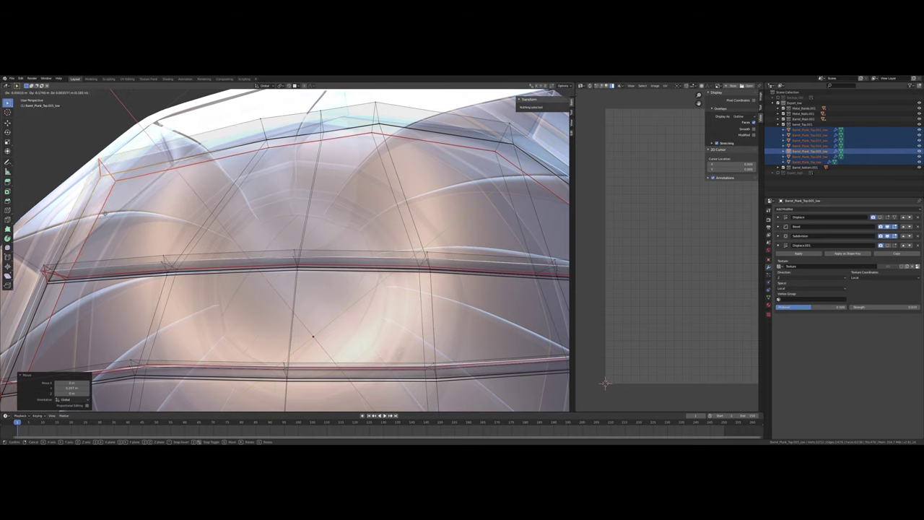
{"action": "left_click", "coordinate": [105, 215]}
{"action": "middle_click_drag", "start_coordinate": [104, 214], "coordinate": [455, 390]}
{"action": "key", "text": "g"}
{"action": "left_click", "coordinate": [400, 229]}
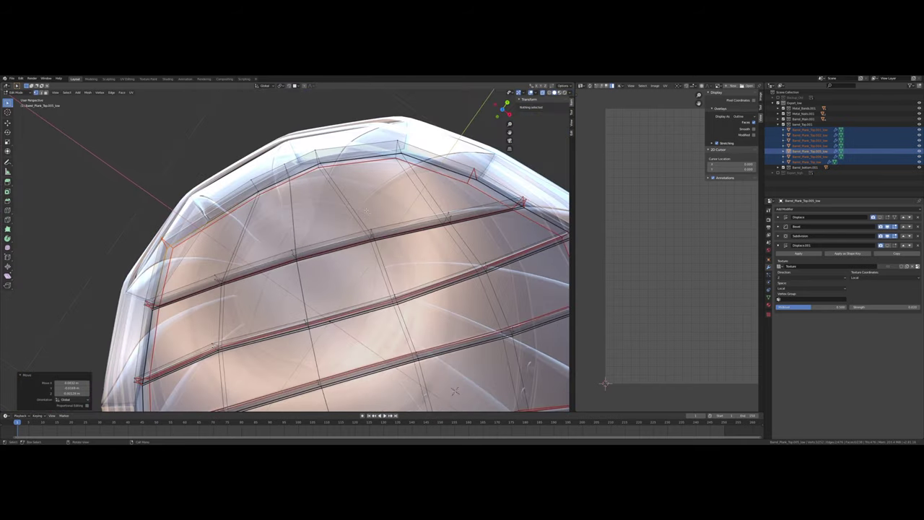
Step: Move the outermost plank's rim-side vertices in Top view so its outer edge follows the inside curve of the barrel's rim
{"action": "key", "text": "KP_7"}
{"action": "middle_click_drag", "start_coordinate": [366, 209], "coordinate": [300, 157]}
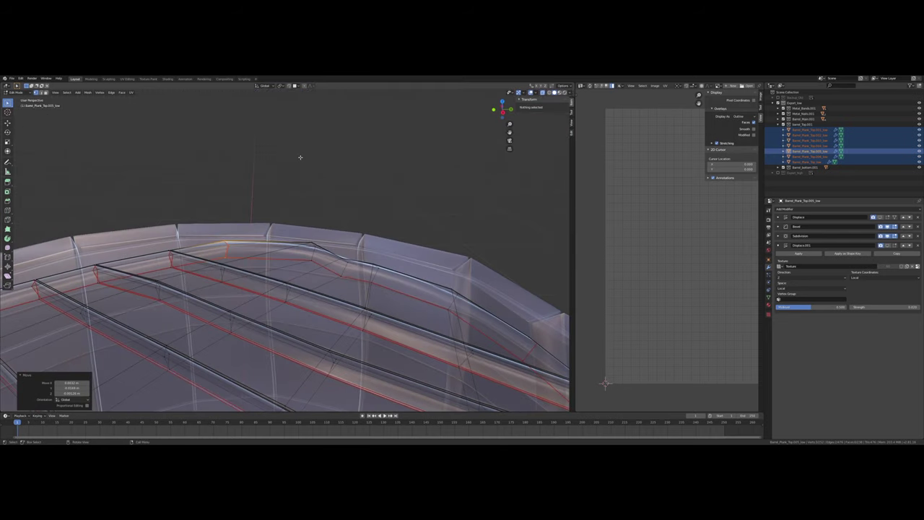
{"action": "key", "text": "KP_7"}
{"action": "key", "text": "g"}
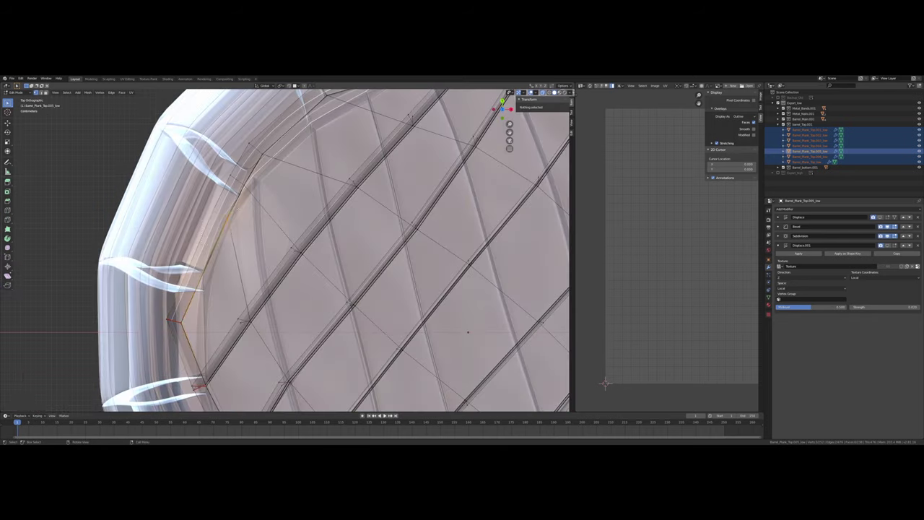
{"action": "left_click", "coordinate": [207, 248]}
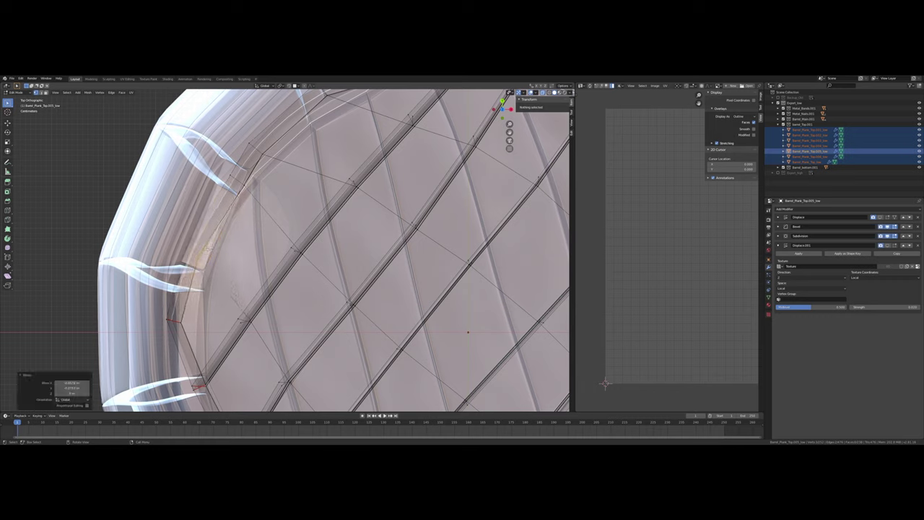
{"action": "left_click_drag", "start_coordinate": [259, 180], "coordinate": [263, 183]}
{"action": "key", "text": "g"}
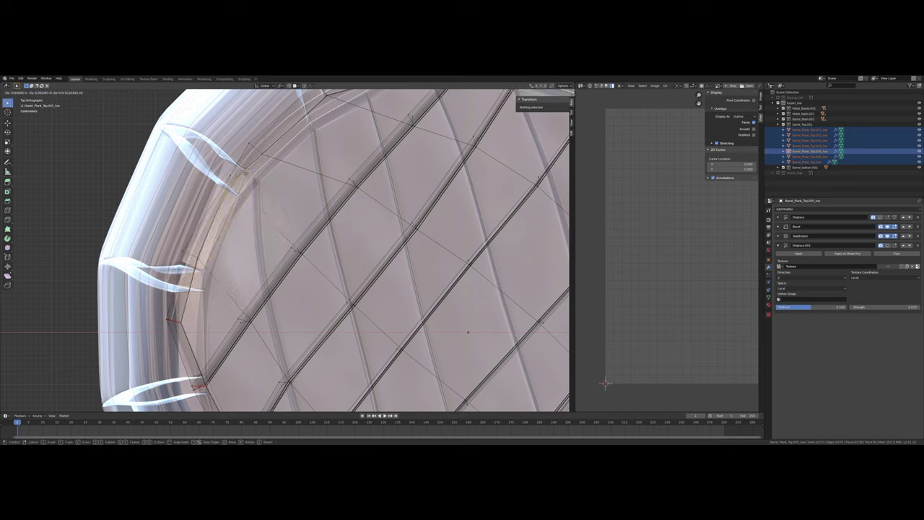
{"action": "left_click", "coordinate": [251, 173]}
{"action": "key", "text": "g"}
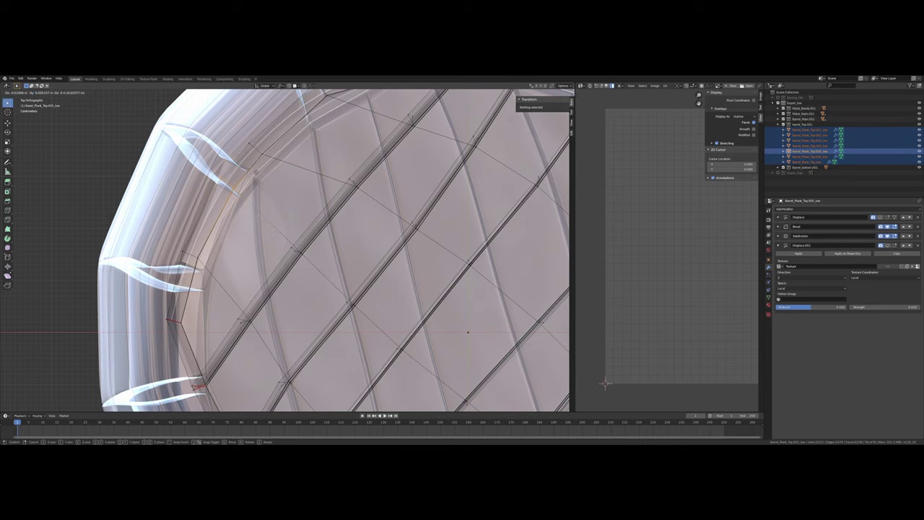
{"action": "left_click", "coordinate": [246, 171]}
Step: Move the remaining rim-side vertices toward the outermost plank's far end along the rim curve in Top view
{"action": "left_click", "coordinate": [262, 153]}
{"action": "key", "text": "g"}
{"action": "left_click", "coordinate": [268, 146]}
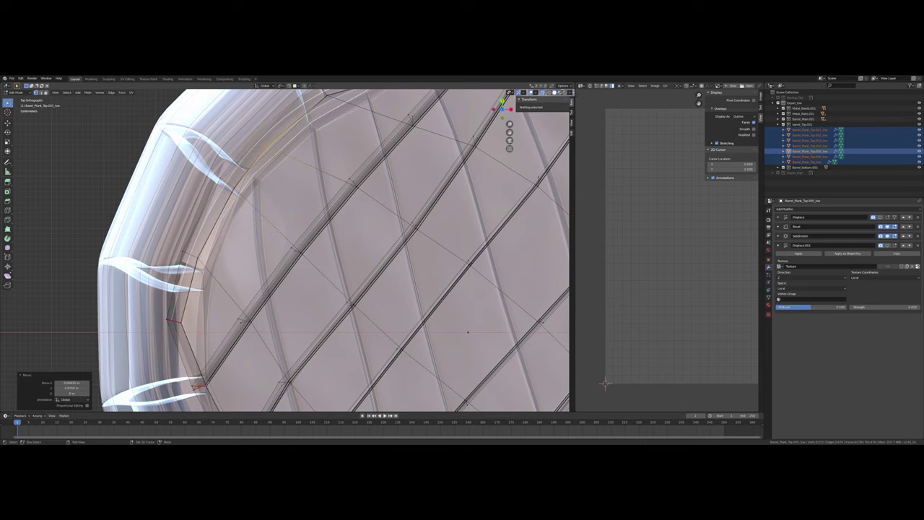
{"action": "middle_click_drag", "start_coordinate": [267, 146], "coordinate": [219, 207], "text": "shift"}
{"action": "key", "text": "g"}
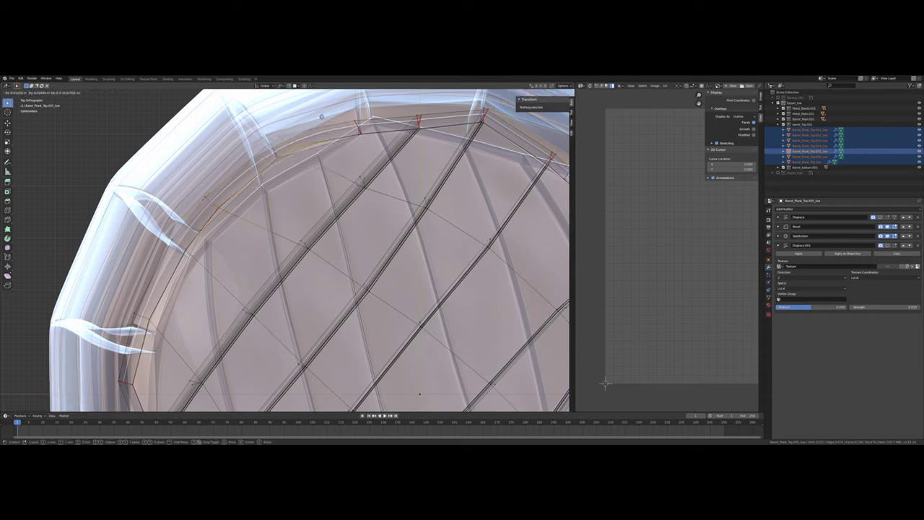
{"action": "key", "text": "Return"}
{"action": "key", "text": "g"}
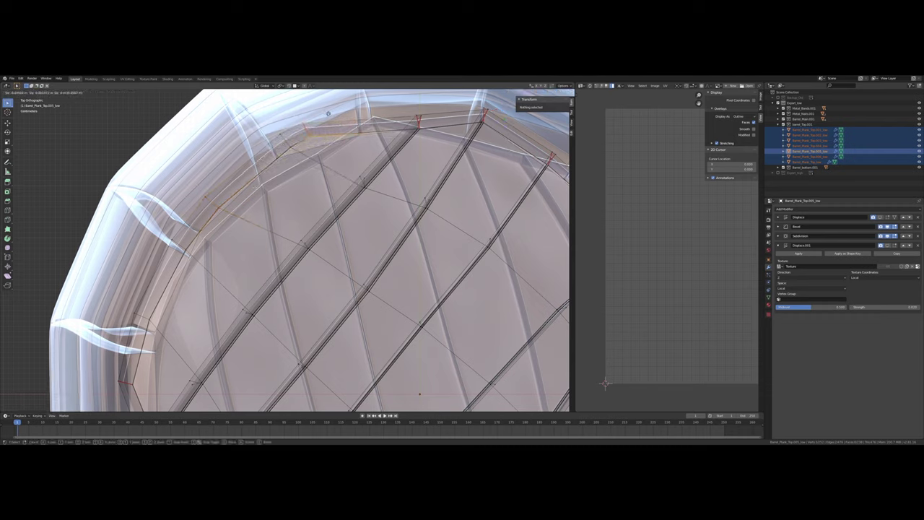
{"action": "left_click", "coordinate": [332, 112]}
{"action": "key", "text": "g"}
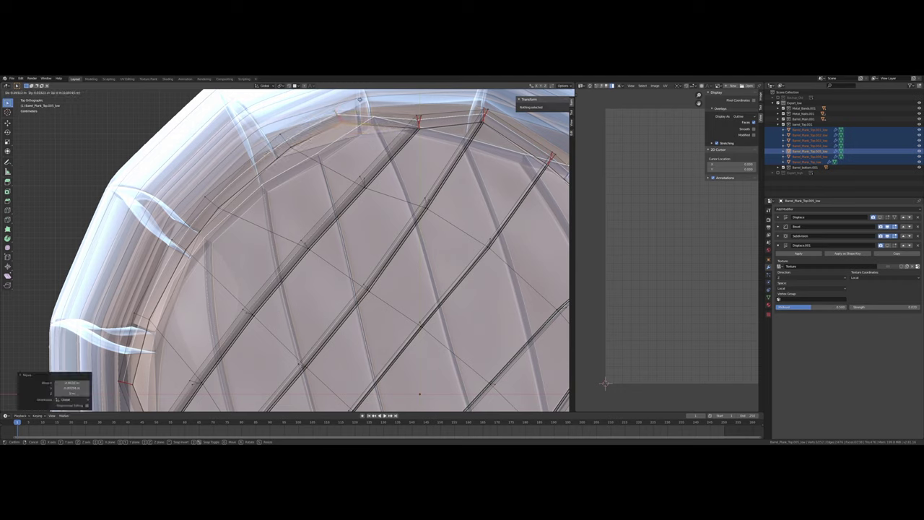
{"action": "left_click", "coordinate": [337, 104]}
Step: Examine how all the top planks meet the barrel's rim from several angles
{"action": "scroll", "coordinate": [318, 127], "scroll_direction": "up", "scroll_amount": 3}
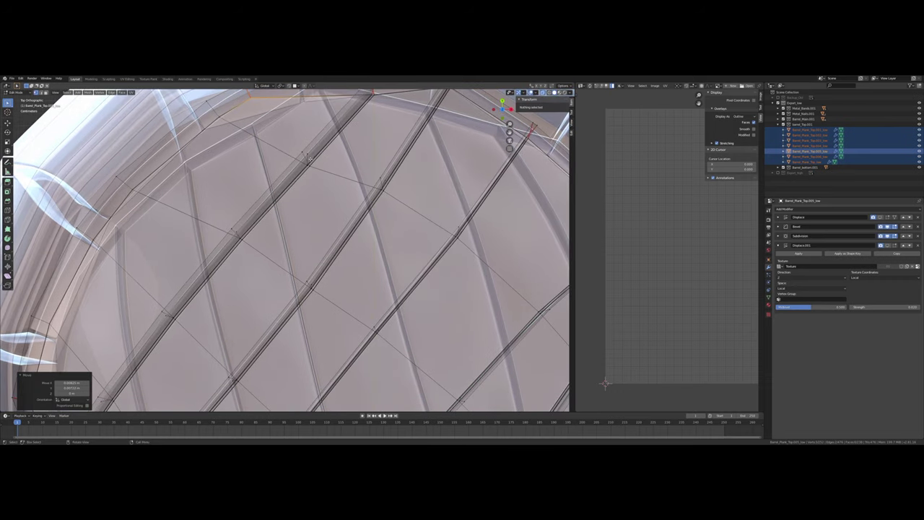
{"action": "mouse_move", "coordinate": [311, 157]}
{"action": "middle_mouse_down"}
{"action": "mouse_move", "coordinate": [314, 144]}
{"action": "mouse_move", "coordinate": [315, 153]}
{"action": "middle_mouse_up"}
{"action": "scroll", "coordinate": [316, 301], "scroll_direction": "down", "scroll_amount": 4}
{"action": "middle_click_drag", "start_coordinate": [328, 321], "coordinate": [332, 167]}
{"action": "middle_click_drag", "start_coordinate": [407, 206], "coordinate": [432, 223]}
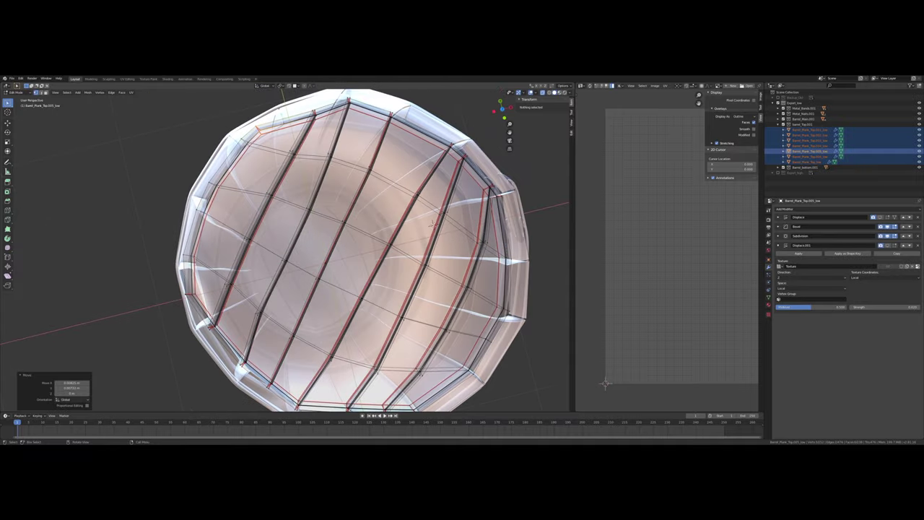
{"action": "middle_click_drag", "start_coordinate": [268, 156], "coordinate": [295, 205], "text": "shift"}
{"action": "scroll", "coordinate": [303, 200], "scroll_direction": "up", "scroll_amount": 4}
{"action": "scroll", "coordinate": [289, 202], "scroll_direction": "down", "scroll_amount": 6}
{"action": "middle_click_drag", "start_coordinate": [475, 347], "coordinate": [312, 250]}
{"action": "scroll", "coordinate": [314, 249], "scroll_direction": "up", "scroll_amount": 5}
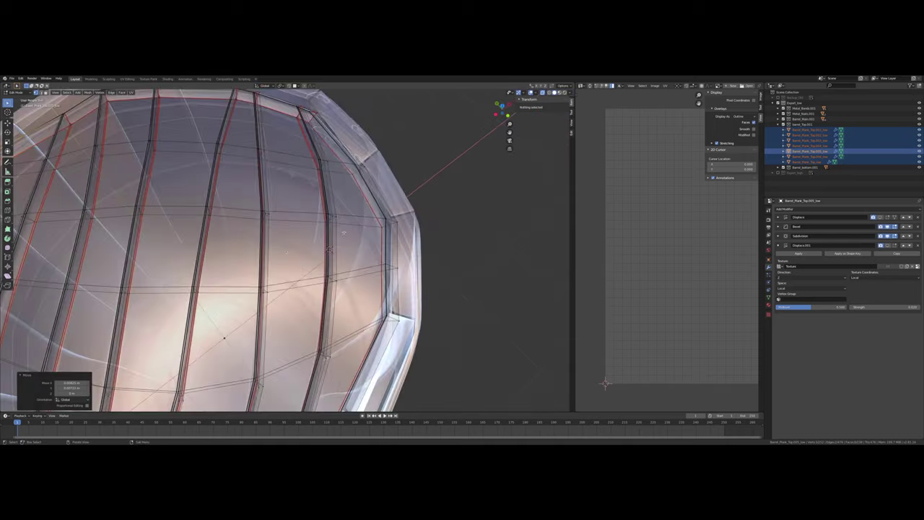
Step: Move the vertices along the seam beside the opposite outermost plank to make the seam straighter
{"action": "middle_click_drag", "start_coordinate": [349, 201], "coordinate": [327, 199]}
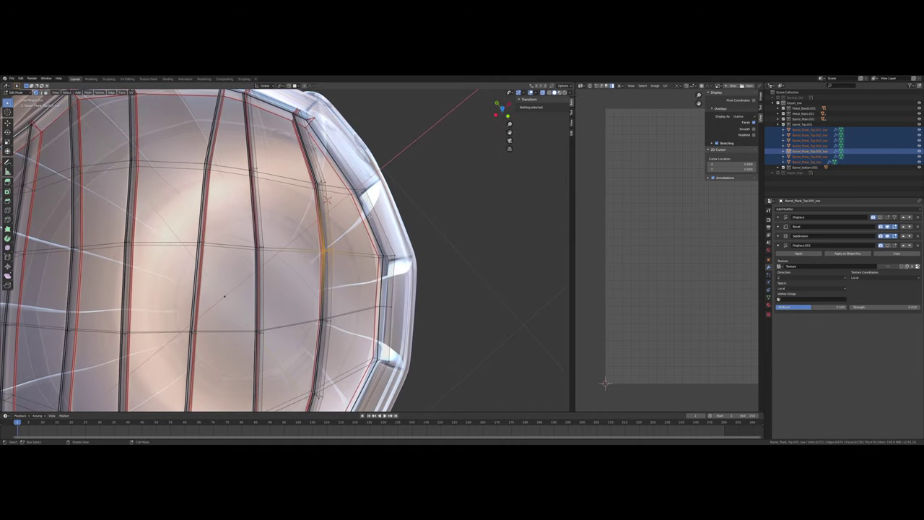
{"action": "key", "text": "g"}
{"action": "left_click", "coordinate": [327, 199]}
{"action": "key", "text": "g"}
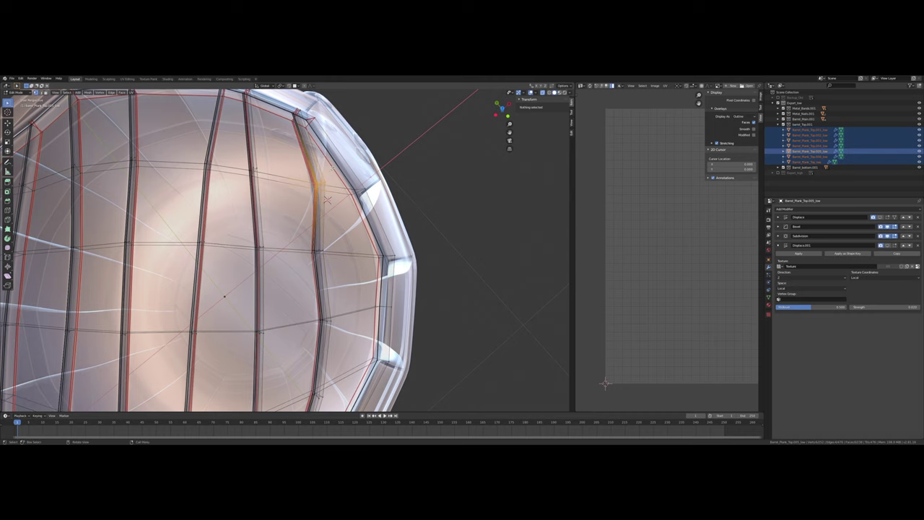
{"action": "left_click", "coordinate": [322, 169]}
{"action": "middle_click_drag", "start_coordinate": [322, 169], "coordinate": [311, 154]}
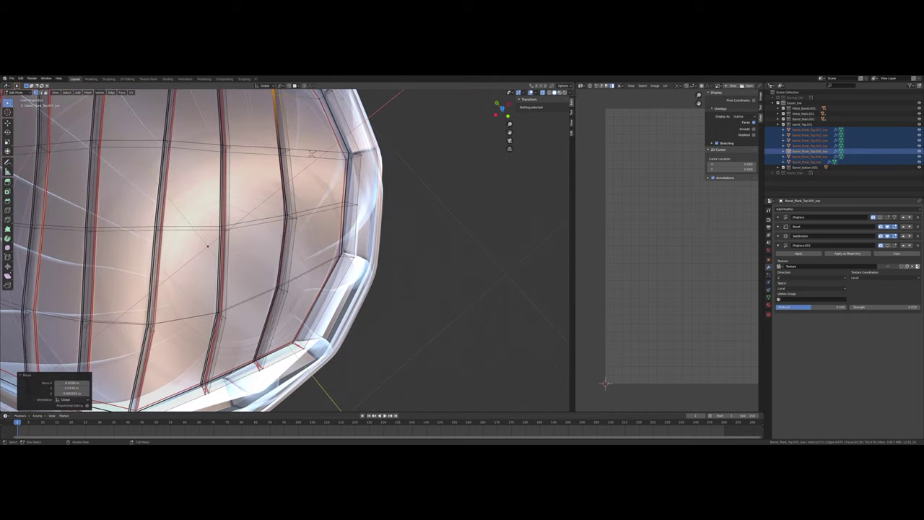
{"action": "key", "text": "g"}
{"action": "left_click", "coordinate": [312, 153]}
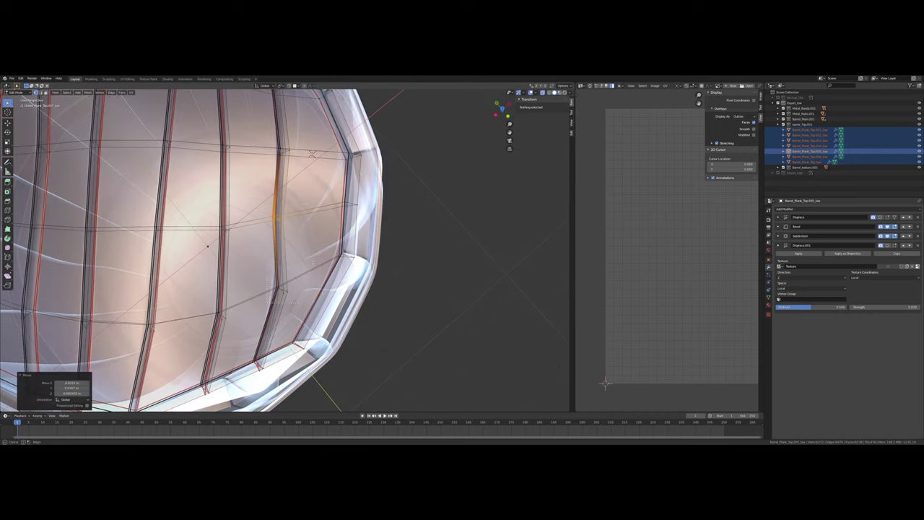
Step: Fine-tune the middle and lower vertices of the opposite outermost plank's inner seam to even out its line
{"action": "key", "text": "g"}
{"action": "left_click", "coordinate": [292, 205]}
{"action": "key", "text": "g"}
{"action": "left_click", "coordinate": [290, 205]}
{"action": "left_click", "coordinate": [279, 164]}
{"action": "key", "text": "g"}
{"action": "left_click", "coordinate": [277, 163]}
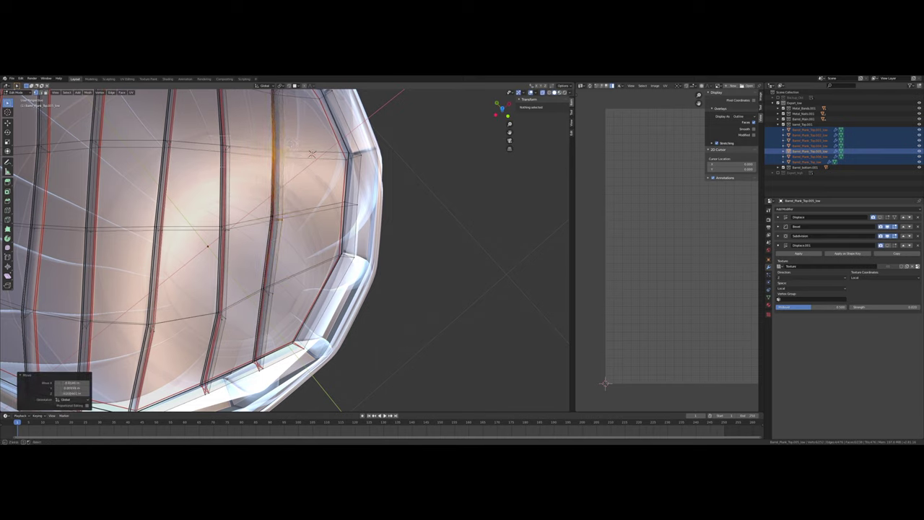
Step: Move the vertices along the next seam toward the barrel's centre to straighten the gap between those planks
{"action": "key", "text": "g"}
{"action": "left_click", "coordinate": [245, 137]}
{"action": "left_click", "coordinate": [243, 213]}
{"action": "key", "text": "g"}
{"action": "left_click", "coordinate": [236, 212]}
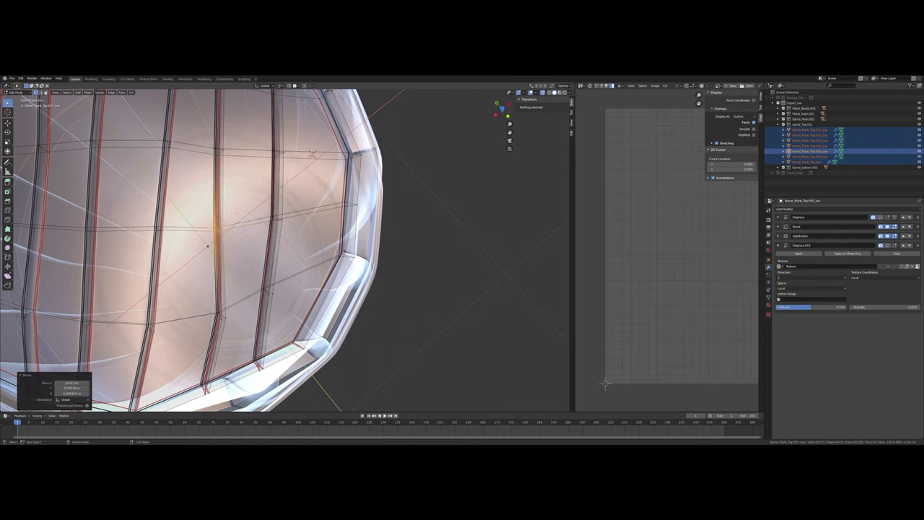
{"action": "key", "text": "g"}
{"action": "key", "text": "Return"}
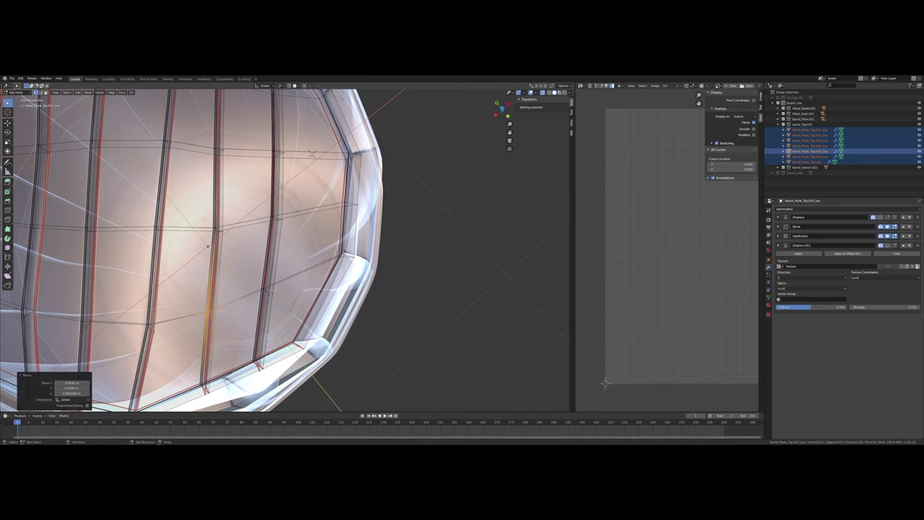
Step: Shift the lower and middle vertices of the central seam so the gap runs in a straighter line
{"action": "scroll", "coordinate": [312, 154], "scroll_direction": "down", "scroll_amount": 4}
{"action": "left_click_drag", "start_coordinate": [257, 316], "coordinate": [280, 295]}
{"action": "key", "text": "g"}
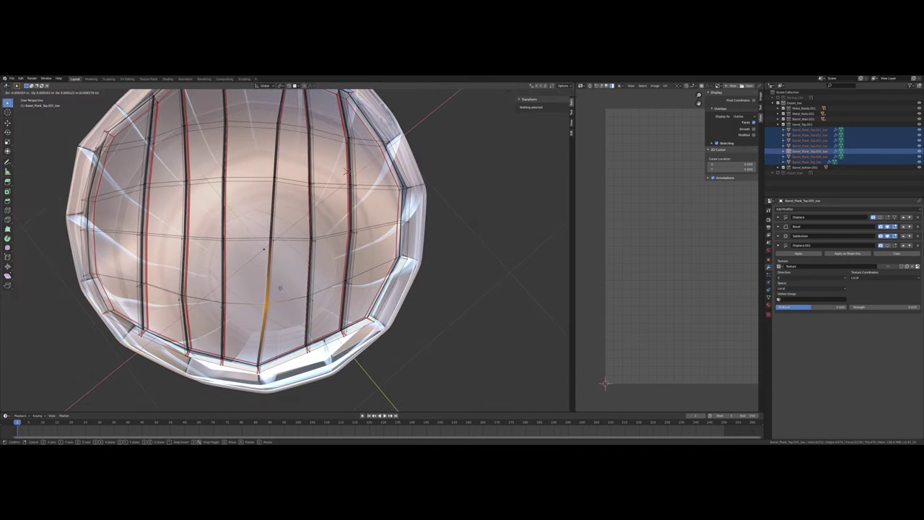
{"action": "left_click", "coordinate": [280, 296]}
{"action": "key", "text": "b"}
{"action": "left_click_drag", "start_coordinate": [258, 249], "coordinate": [287, 227]}
{"action": "key", "text": "g"}
{"action": "key", "text": "Return"}
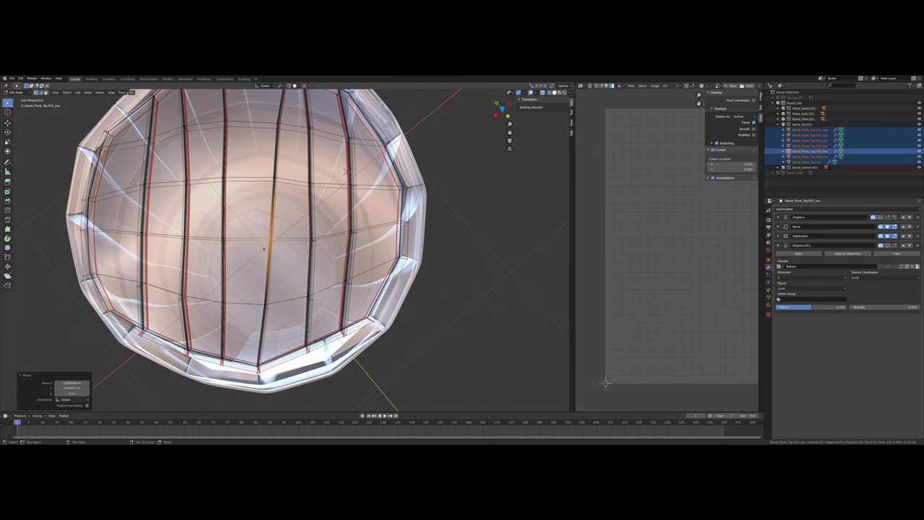
Step: Move the upper vertices of the central seam and its neighbouring seam to straighten both gaps
{"action": "middle_click_drag", "start_coordinate": [285, 227], "coordinate": [357, 200]}
{"action": "left_click_drag", "start_coordinate": [285, 193], "coordinate": [307, 172]}
{"action": "key", "text": "g"}
{"action": "left_click", "coordinate": [306, 172]}
{"action": "left_click_drag", "start_coordinate": [329, 200], "coordinate": [316, 176]}
{"action": "key", "text": "g"}
{"action": "left_click", "coordinate": [317, 178]}
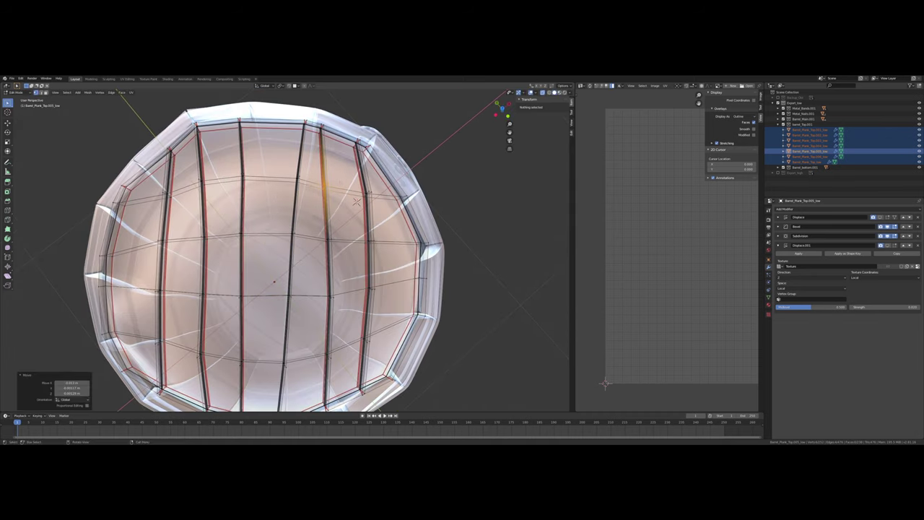
Step: Readjust the upper and lower vertices of the seam neighbouring the central one
{"action": "scroll", "coordinate": [306, 229], "scroll_direction": "up", "scroll_amount": 4}
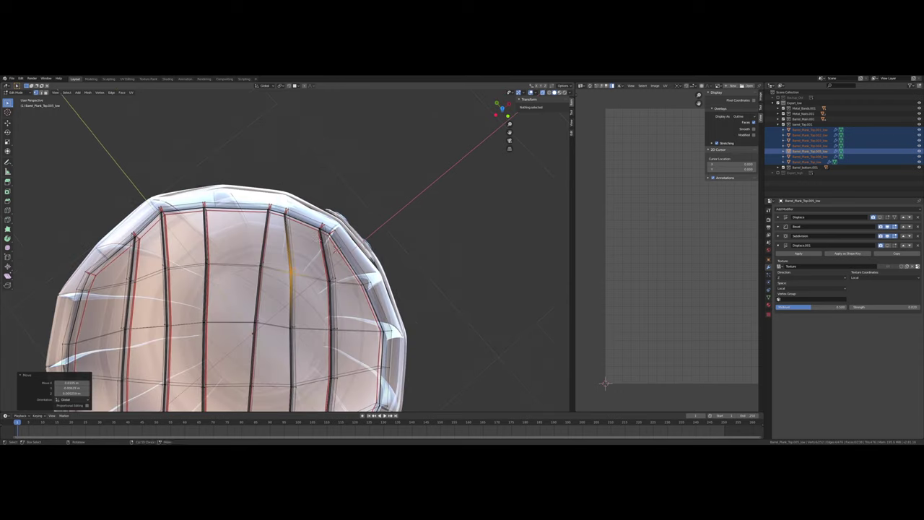
{"action": "left_click_drag", "start_coordinate": [276, 189], "coordinate": [296, 166]}
{"action": "key", "text": "g"}
{"action": "left_click", "coordinate": [314, 176]}
{"action": "left_click_drag", "start_coordinate": [287, 319], "coordinate": [309, 278]}
{"action": "key", "text": "g"}
{"action": "left_click", "coordinate": [305, 288]}
Step: Nudge the seam vertices on the other half of the barrel top to straighten the gaps between planks
{"action": "scroll", "coordinate": [299, 285], "scroll_direction": "down", "scroll_amount": 3}
{"action": "middle_click_drag", "start_coordinate": [300, 285], "coordinate": [365, 222], "text": "shift"}
{"action": "left_click_drag", "start_coordinate": [244, 215], "coordinate": [273, 188]}
{"action": "key", "text": "g"}
{"action": "left_click", "coordinate": [273, 189]}
{"action": "middle_click_drag", "start_coordinate": [377, 215], "coordinate": [387, 192]}
{"action": "left_click_drag", "start_coordinate": [221, 242], "coordinate": [248, 215]}
{"action": "key", "text": "g"}
{"action": "left_click", "coordinate": [246, 214]}
Step: Fine-tune more seam vertices near the upper ends of the planks on that same half
{"action": "left_click_drag", "start_coordinate": [228, 182], "coordinate": [241, 149]}
{"action": "key", "text": "g"}
{"action": "left_click", "coordinate": [244, 149]}
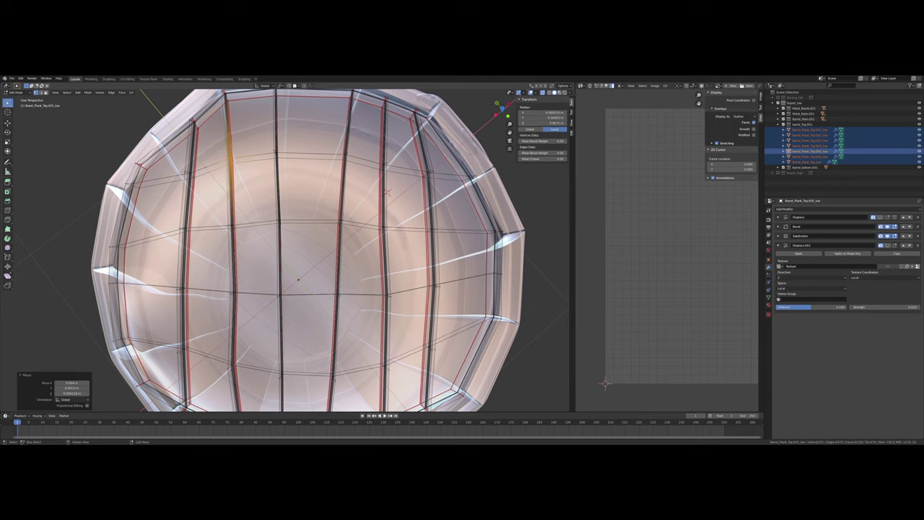
{"action": "middle_click_drag", "start_coordinate": [385, 293], "coordinate": [421, 192], "text": "shift"}
{"action": "left_click_drag", "start_coordinate": [264, 279], "coordinate": [284, 249]}
{"action": "key", "text": "g"}
{"action": "left_click", "coordinate": [304, 237]}
Step: Move the opposite outermost plank's rim-side vertices outward so its outer edge follows the barrel's rim
{"action": "middle_click_drag", "start_coordinate": [380, 217], "coordinate": [192, 265], "text": "shift"}
{"action": "middle_click_drag", "start_coordinate": [310, 134], "coordinate": [317, 216], "text": "shift"}
{"action": "scroll", "coordinate": [321, 208], "scroll_direction": "up", "scroll_amount": 1}
{"action": "key", "text": "g"}
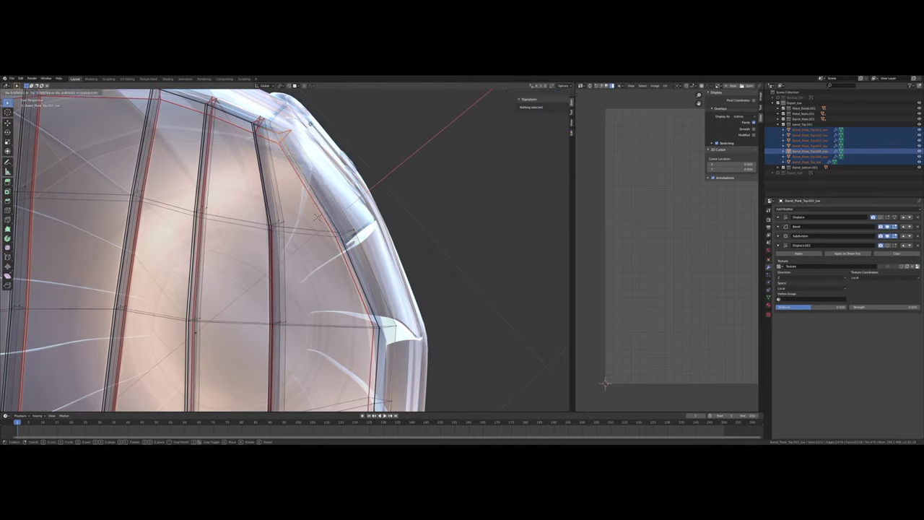
{"action": "left_click", "coordinate": [382, 213]}
{"action": "key", "text": "g"}
{"action": "left_click", "coordinate": [360, 176]}
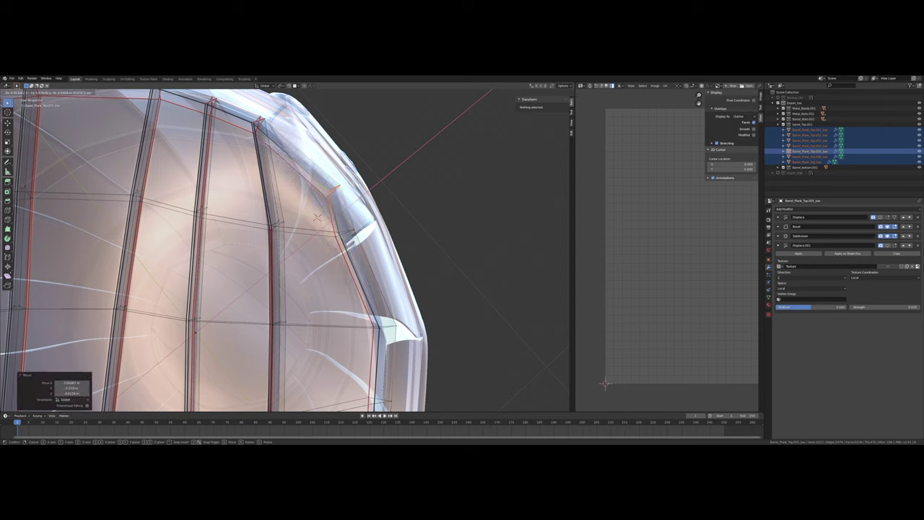
{"action": "key", "text": "g"}
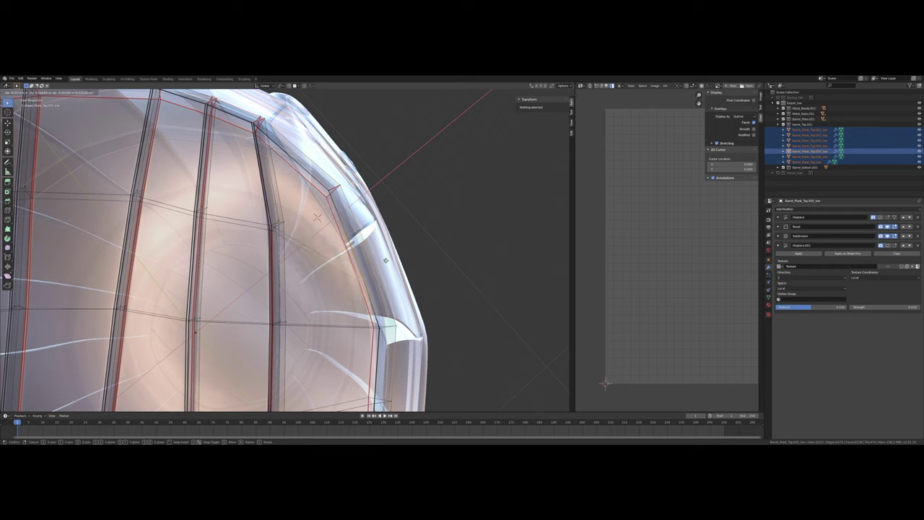
{"action": "left_click", "coordinate": [317, 217]}
{"action": "key", "text": "g"}
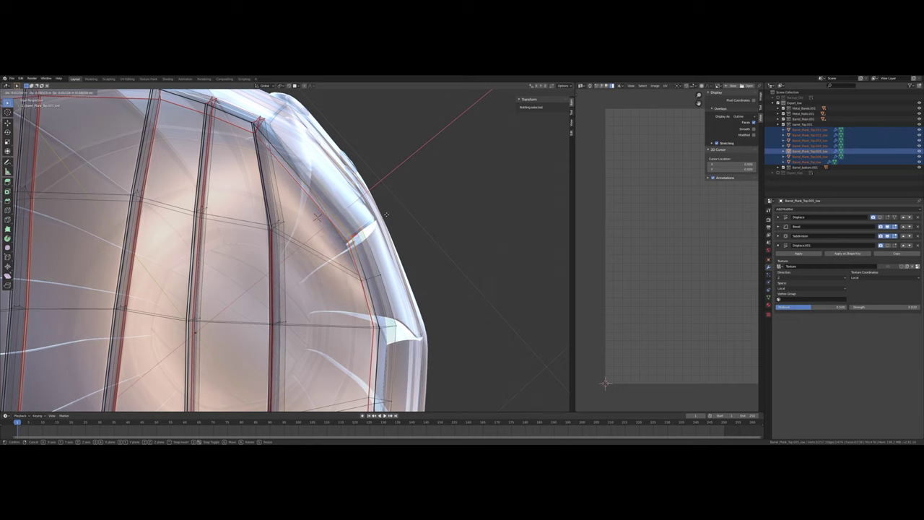
{"action": "left_click", "coordinate": [387, 212]}
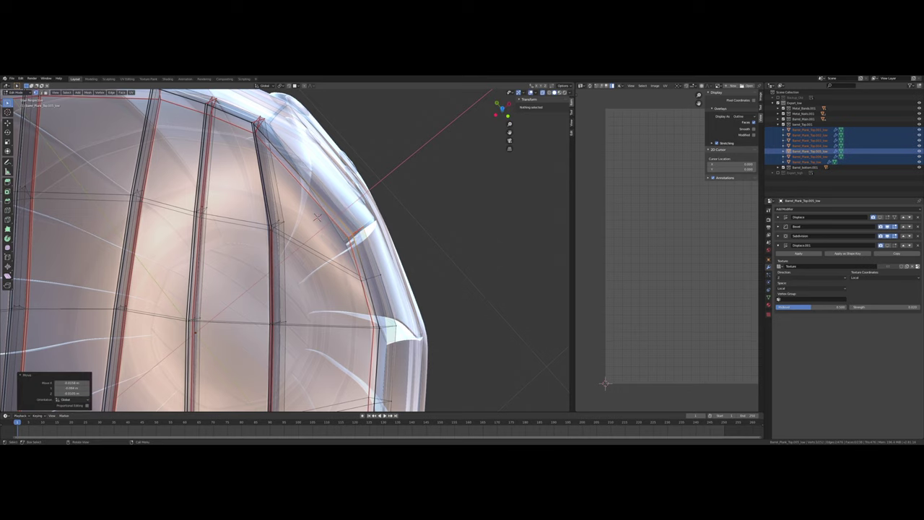
Step: Move the rim end of the opposite outermost plank's inner seam closer to the barrel's rim
{"action": "middle_click_drag", "start_coordinate": [318, 217], "coordinate": [278, 224]}
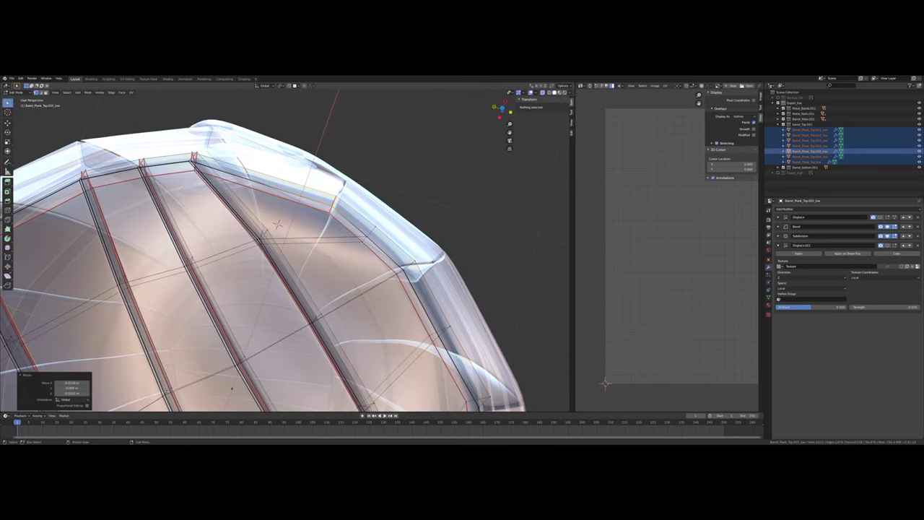
{"action": "key", "text": "g"}
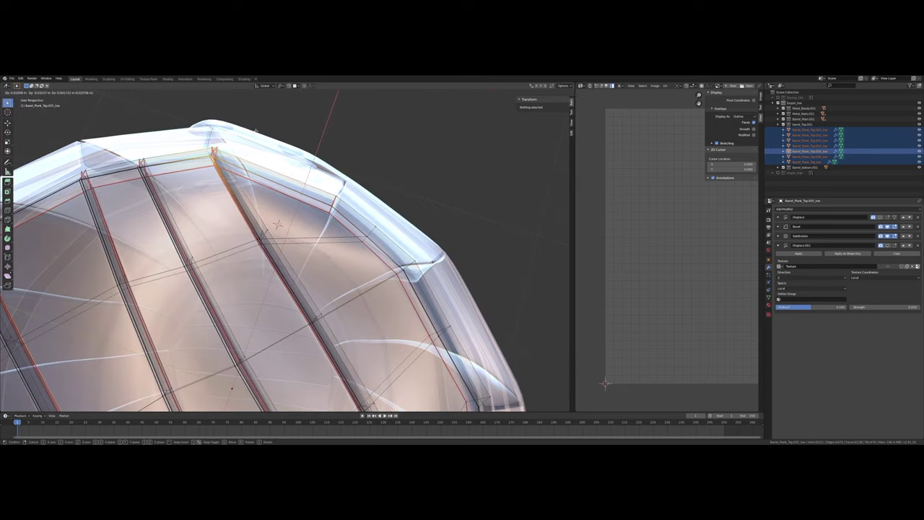
{"action": "left_click", "coordinate": [256, 130]}
{"action": "middle_click_drag", "start_coordinate": [255, 130], "coordinate": [228, 148]}
{"action": "scroll", "coordinate": [228, 148], "scroll_direction": "down", "scroll_amount": 3}
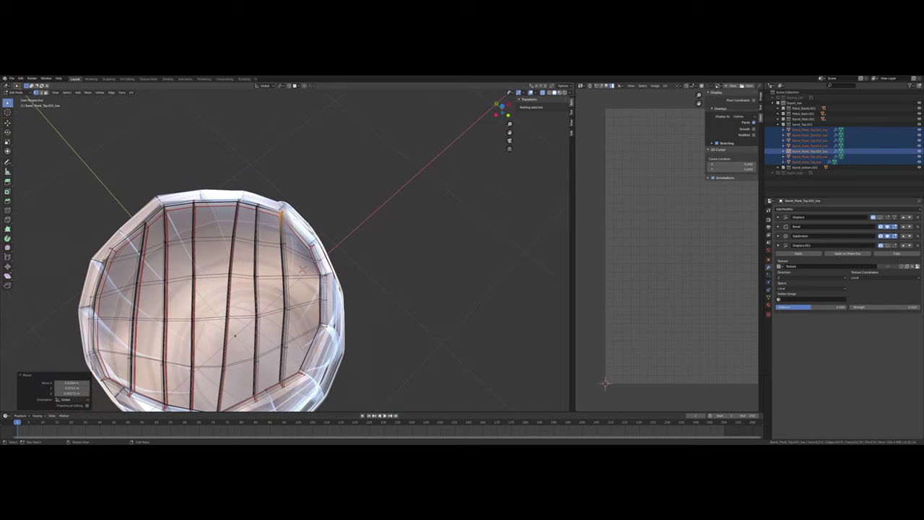
Step: Leave Edit Mode, select a side stave beside the barrel's top, and turn off X-ray shading
{"action": "middle_click_drag", "start_coordinate": [303, 269], "coordinate": [288, 177]}
{"action": "key", "text": "Tab"}
{"action": "left_click", "coordinate": [427, 243]}
{"action": "key", "text": "alt+z"}
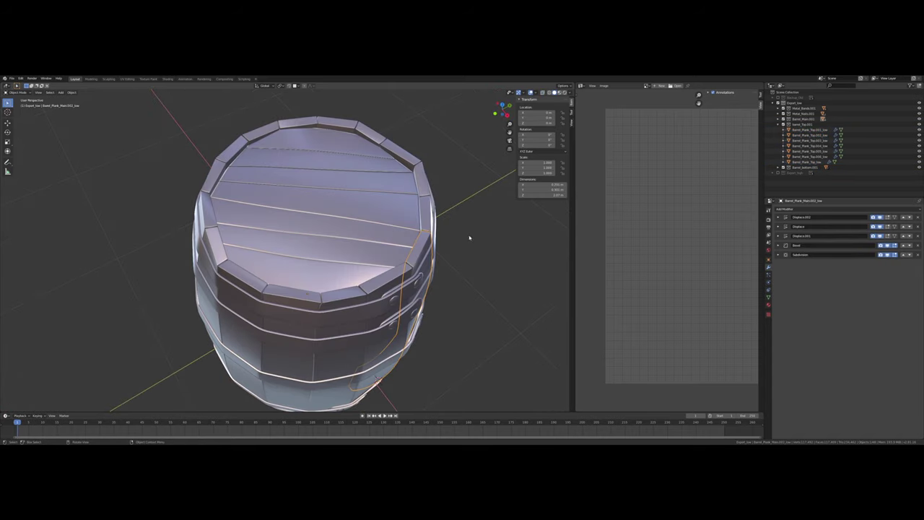
Step: Examine the reshaped top planks and the gaps along the barrel's rim in solid shading
{"action": "mouse_move", "coordinate": [462, 239]}
{"action": "middle_mouse_down"}
{"action": "mouse_move", "coordinate": [355, 211]}
{"action": "mouse_move", "coordinate": [349, 268]}
{"action": "mouse_move", "coordinate": [301, 215]}
{"action": "mouse_move", "coordinate": [310, 265]}
{"action": "middle_mouse_up"}
{"action": "scroll", "coordinate": [387, 218], "scroll_direction": "up", "scroll_amount": 2}
{"action": "scroll", "coordinate": [306, 251], "scroll_direction": "up", "scroll_amount": 5}
{"action": "scroll", "coordinate": [309, 265], "scroll_direction": "down", "scroll_amount": 8}
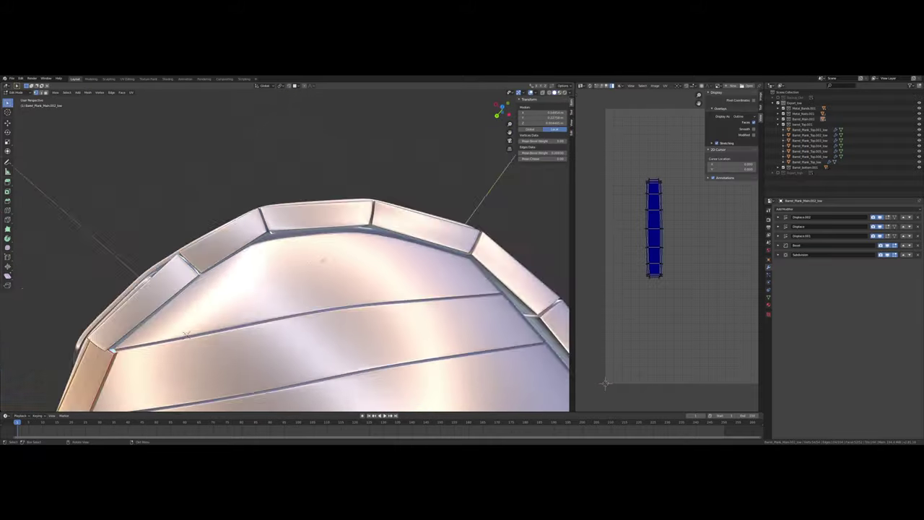
{"action": "mouse_move", "coordinate": [357, 270]}
{"action": "middle_mouse_down"}
{"action": "mouse_move", "coordinate": [402, 248]}
{"action": "mouse_move", "coordinate": [371, 262]}
{"action": "middle_mouse_up"}
{"action": "scroll", "coordinate": [371, 262], "scroll_direction": "up", "scroll_amount": 6}
{"action": "scroll", "coordinate": [367, 267], "scroll_direction": "down", "scroll_amount": 6}
{"action": "middle_click_drag", "start_coordinate": [361, 324], "coordinate": [326, 363]}
{"action": "middle_click_drag", "start_coordinate": [465, 268], "coordinate": [419, 285]}
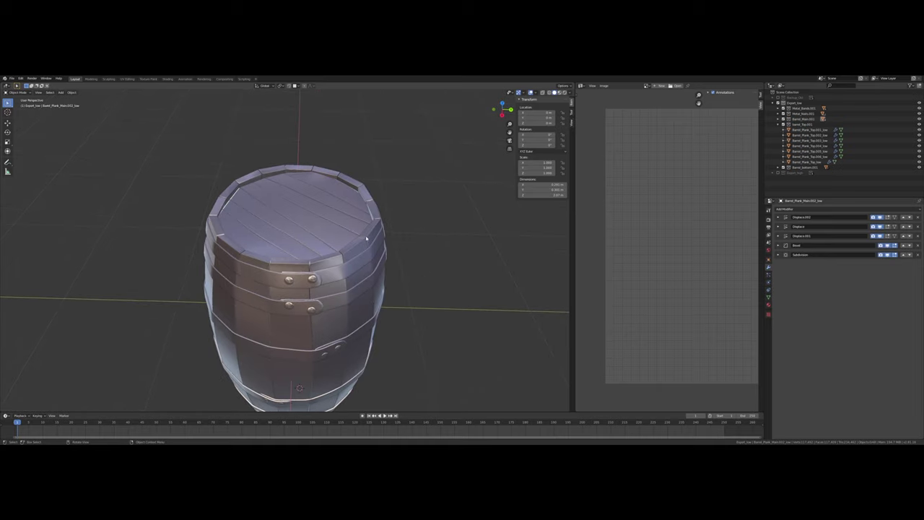
Step: Put the selected rim stave Barrel_Plank_Main.002_low into face editing and select both of its top faces
{"action": "middle_click_drag", "start_coordinate": [366, 238], "coordinate": [339, 246]}
{"action": "scroll", "coordinate": [373, 244], "scroll_direction": "up", "scroll_amount": 5}
{"action": "scroll", "coordinate": [373, 245], "scroll_direction": "up", "scroll_amount": 2}
{"action": "scroll", "coordinate": [365, 246], "scroll_direction": "down", "scroll_amount": 7}
{"action": "scroll", "coordinate": [365, 249], "scroll_direction": "up", "scroll_amount": 3}
{"action": "key", "text": "Tab"}
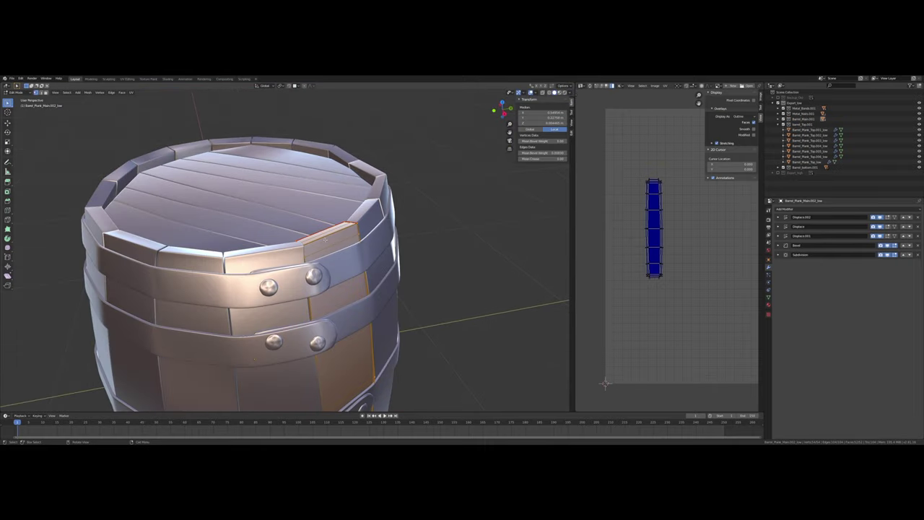
{"action": "scroll", "coordinate": [323, 238], "scroll_direction": "up", "scroll_amount": 6}
{"action": "scroll", "coordinate": [322, 239], "scroll_direction": "down", "scroll_amount": 4}
{"action": "left_click", "coordinate": [46, 92]}
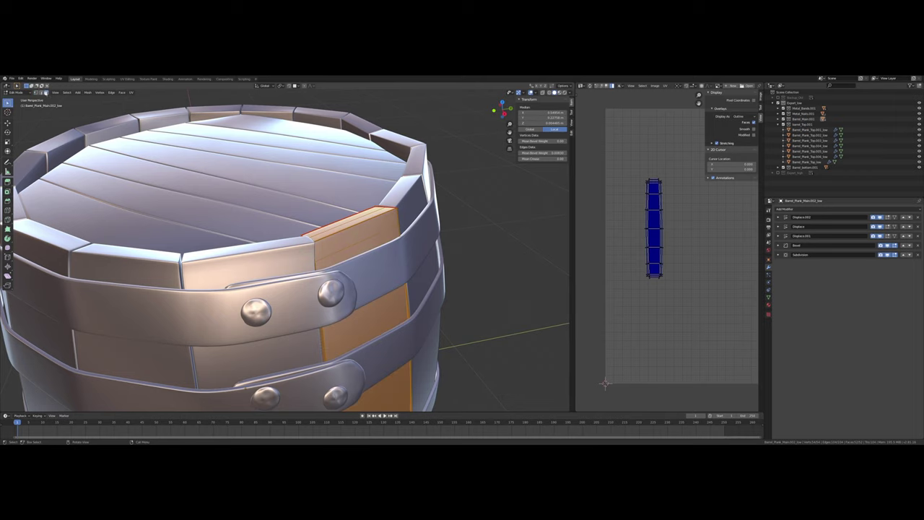
{"action": "middle_click_drag", "start_coordinate": [389, 192], "coordinate": [352, 246], "text": "shift"}
{"action": "scroll", "coordinate": [352, 245], "scroll_direction": "up", "scroll_amount": 4}
{"action": "left_click", "coordinate": [319, 302]}
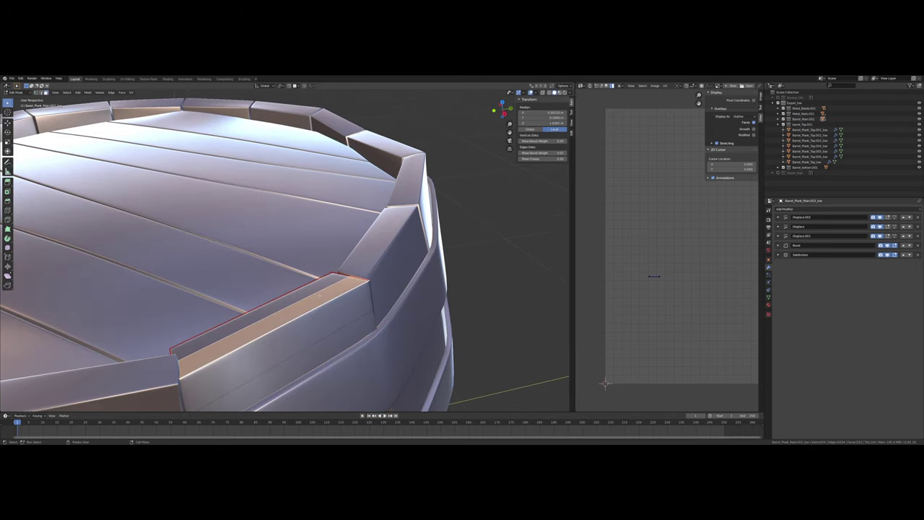
{"action": "left_click", "coordinate": [310, 293], "text": "shift"}
{"action": "middle_click_drag", "start_coordinate": [309, 305], "coordinate": [294, 293]}
{"action": "scroll", "coordinate": [294, 292], "scroll_direction": "down", "scroll_amount": 2}
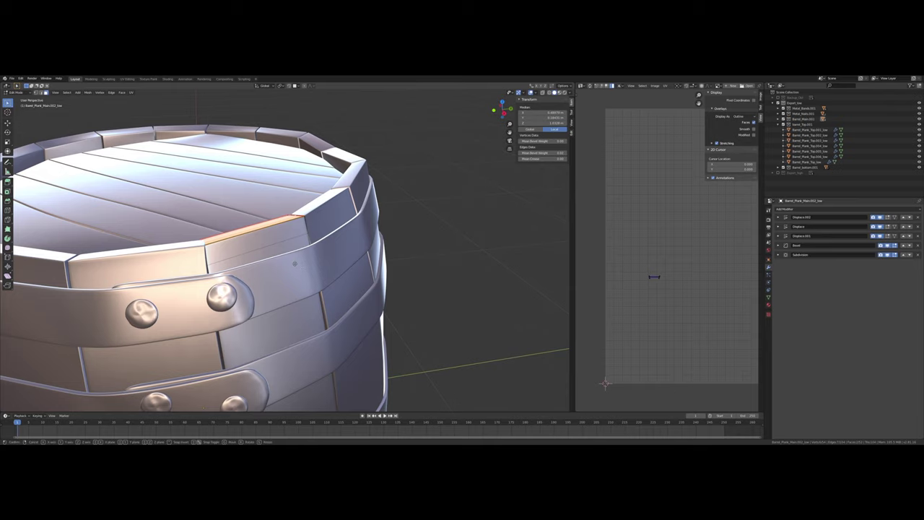
Step: Try to raise the stave's top faces along Z using the Local transform orientation
{"action": "left_click", "coordinate": [264, 85]}
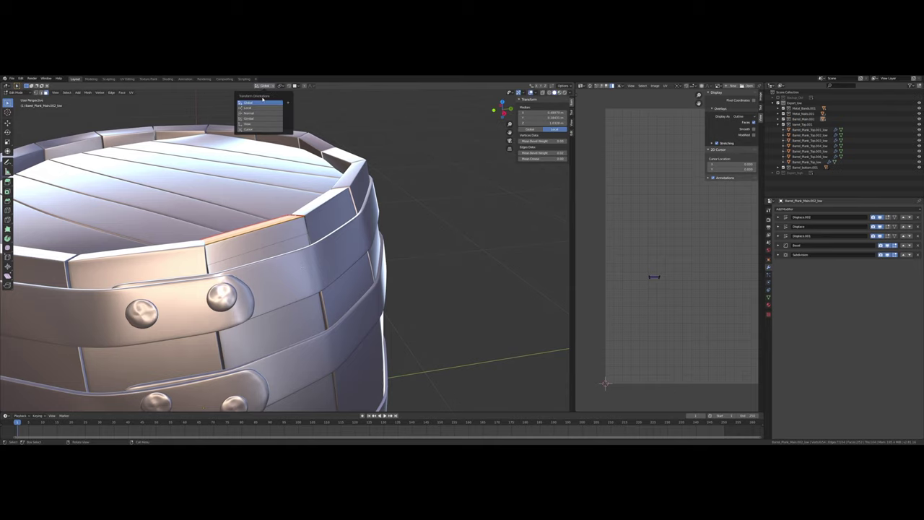
{"action": "left_click", "coordinate": [249, 107]}
{"action": "middle_click_drag", "start_coordinate": [305, 152], "coordinate": [324, 154]}
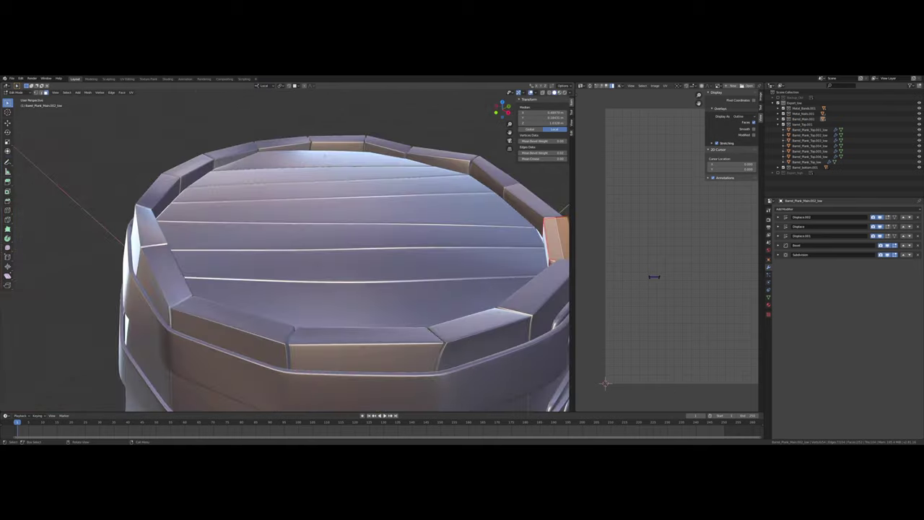
{"action": "middle_click_drag", "start_coordinate": [439, 210], "coordinate": [337, 203]}
{"action": "key", "text": "g"}
{"action": "key", "text": "z"}
{"action": "left_click", "coordinate": [350, 181]}
{"action": "key", "text": "g"}
{"action": "key", "text": "z"}
{"action": "right_click", "coordinate": [385, 149]}
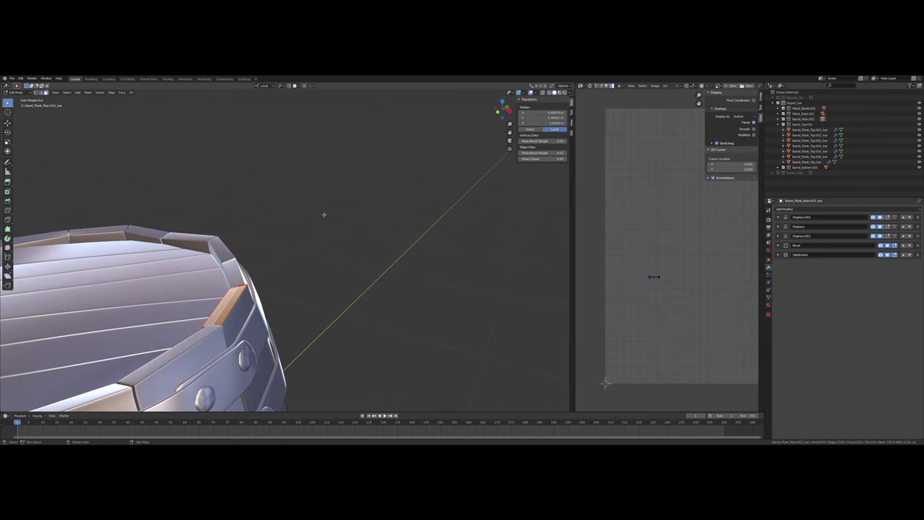
Step: Switch the transform orientation to Normal and raise the stave's top faces along their normal, above the neighbouring staves
{"action": "left_click", "coordinate": [264, 86]}
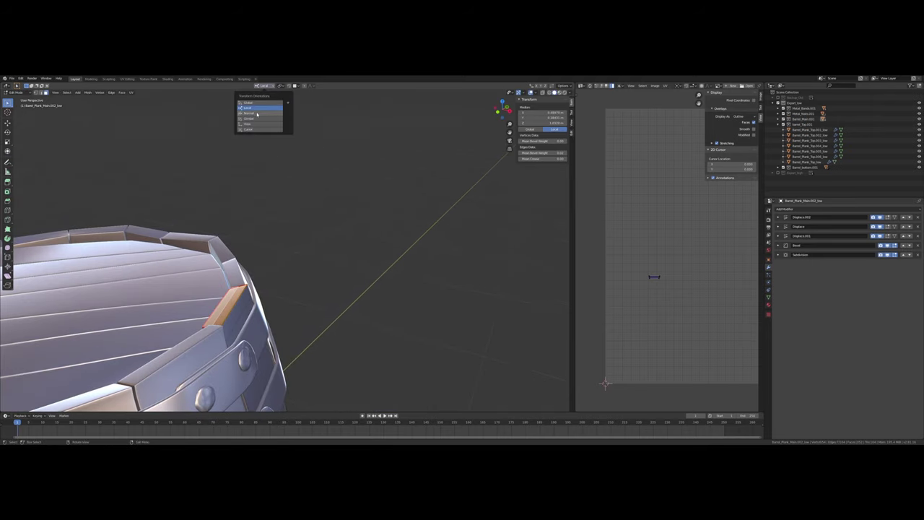
{"action": "left_click", "coordinate": [257, 113]}
{"action": "key", "text": "g"}
{"action": "key", "text": "Escape"}
{"action": "key", "text": "g"}
{"action": "key", "text": "z"}
{"action": "left_click", "coordinate": [282, 178]}
{"action": "middle_click_drag", "start_coordinate": [281, 188], "coordinate": [217, 194]}
{"action": "key", "text": "g"}
{"action": "key", "text": "z"}
{"action": "key", "text": "Escape"}
{"action": "middle_click_drag", "start_coordinate": [148, 190], "coordinate": [228, 189]}
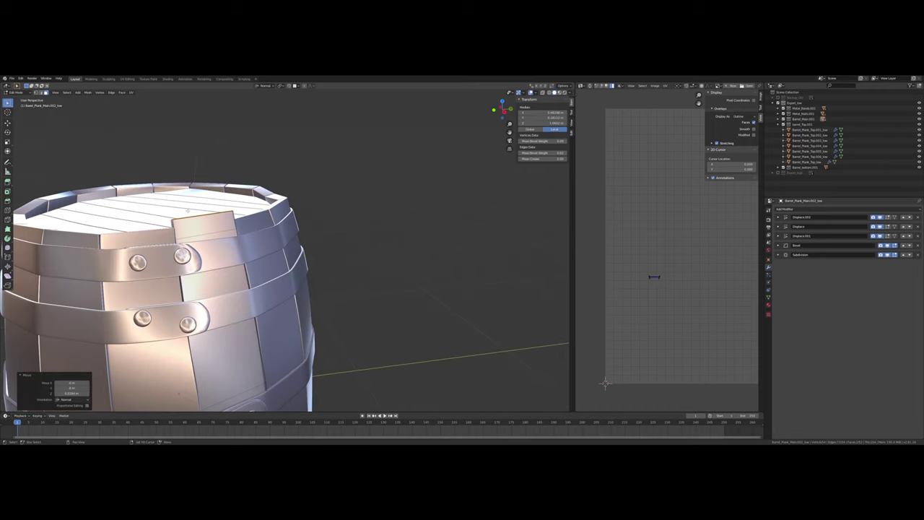
Step: Examine the raised stave against its neighbours in both Object and Edit Mode
{"action": "mouse_move", "coordinate": [187, 210]}
{"action": "middle_mouse_down"}
{"action": "mouse_move", "coordinate": [169, 214]}
{"action": "mouse_move", "coordinate": [179, 203]}
{"action": "mouse_move", "coordinate": [205, 208]}
{"action": "middle_mouse_up"}
{"action": "scroll", "coordinate": [185, 210], "scroll_direction": "up", "scroll_amount": 4}
{"action": "middle_click_drag", "start_coordinate": [118, 230], "coordinate": [239, 247]}
{"action": "key", "text": "Tab"}
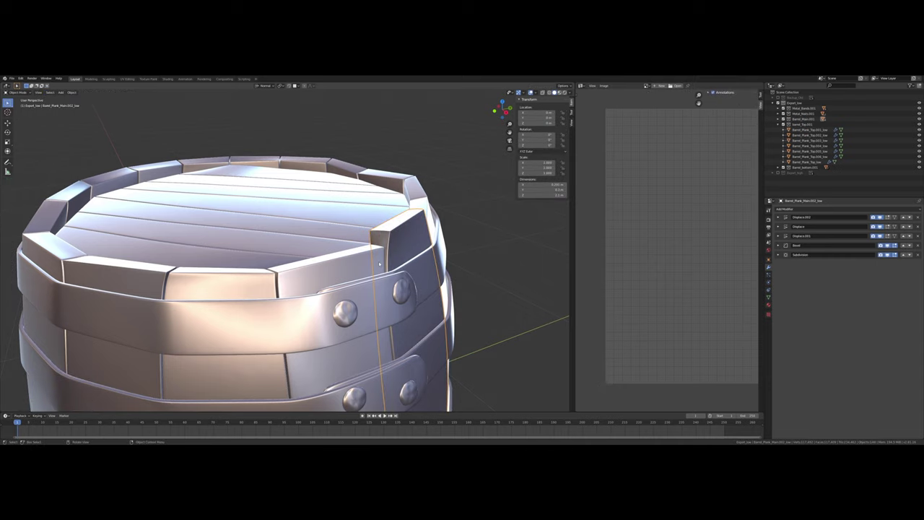
{"action": "middle_click_drag", "start_coordinate": [380, 264], "coordinate": [355, 265]}
{"action": "key", "text": "Tab"}
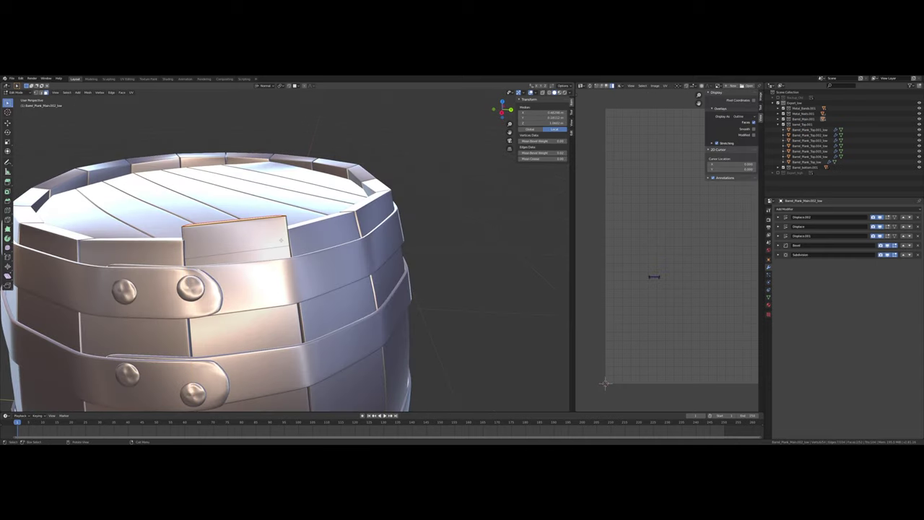
{"action": "mouse_move", "coordinate": [274, 237]}
{"action": "middle_mouse_down"}
{"action": "mouse_move", "coordinate": [282, 249]}
{"action": "mouse_move", "coordinate": [282, 234]}
{"action": "mouse_move", "coordinate": [295, 231]}
{"action": "mouse_move", "coordinate": [285, 251]}
{"action": "middle_mouse_up"}
{"action": "scroll", "coordinate": [282, 249], "scroll_direction": "up", "scroll_amount": 5}
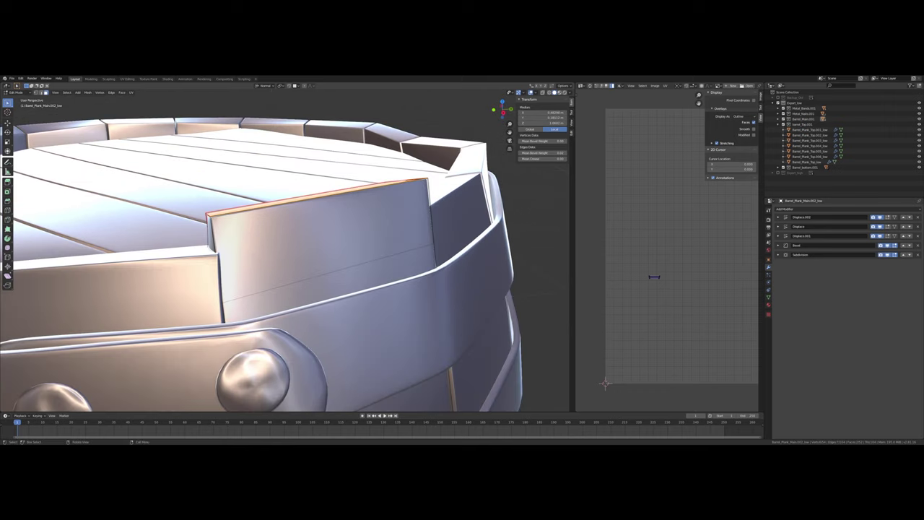
Step: Inspect the raised stave's outer face, exposed side and bevelled edges up close, comparing edit and object shading
{"action": "left_click", "coordinate": [214, 233]}
{"action": "key", "text": "Tab"}
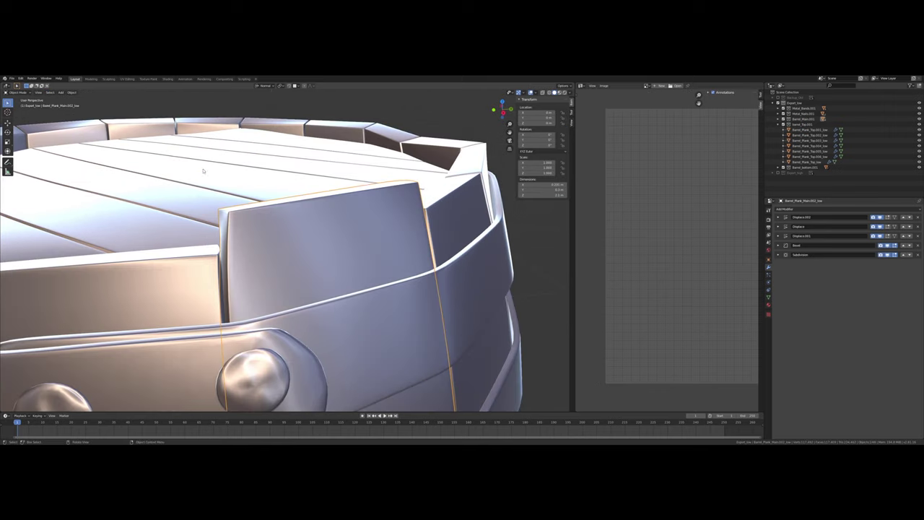
{"action": "key", "text": "Tab"}
{"action": "key", "text": "Tab"}
{"action": "key", "text": "Tab"}
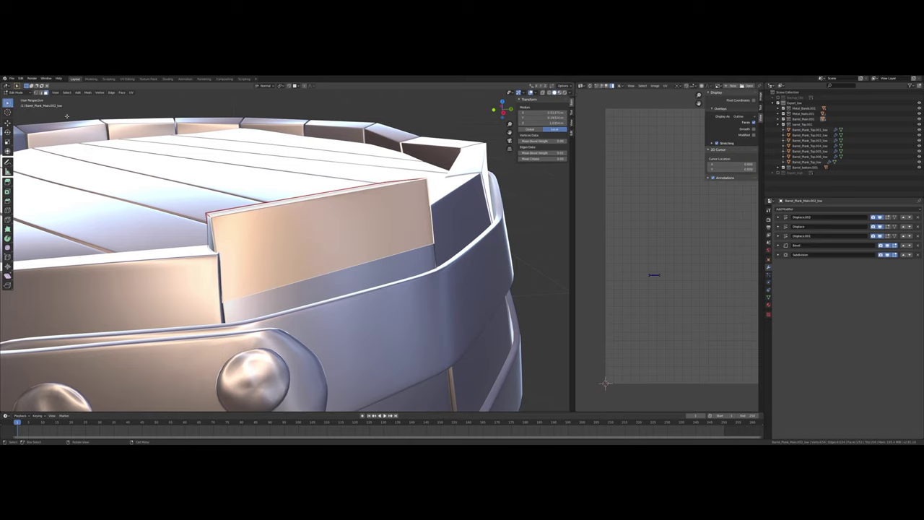
{"action": "left_click", "coordinate": [43, 93]}
{"action": "key", "text": "alt+a"}
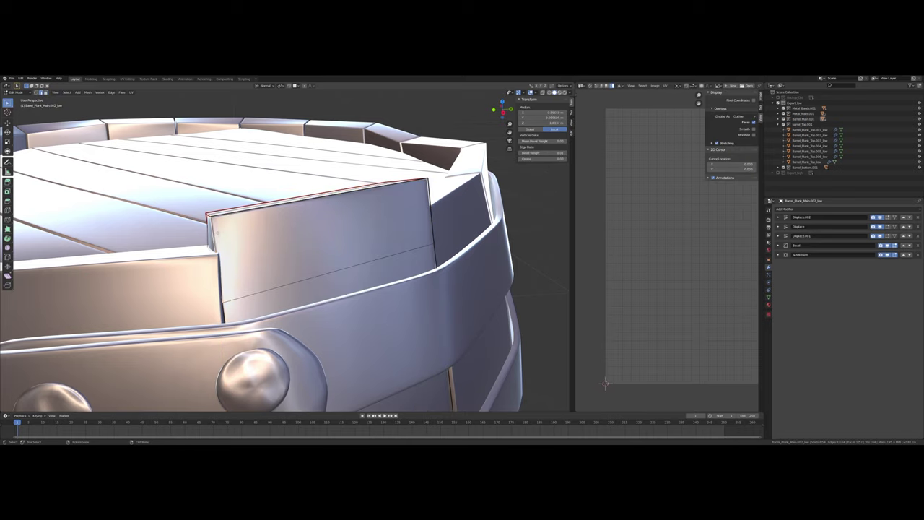
{"action": "middle_click_drag", "start_coordinate": [216, 232], "coordinate": [292, 267]}
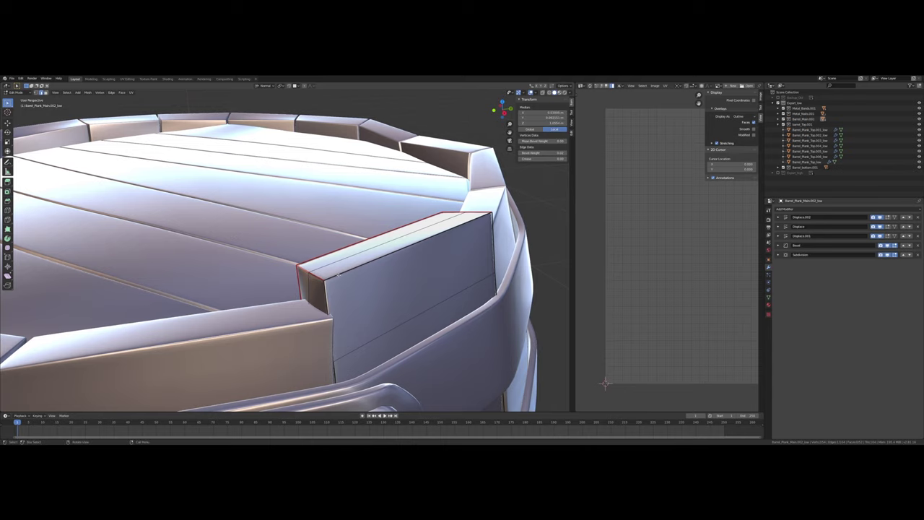
{"action": "middle_click_drag", "start_coordinate": [339, 274], "coordinate": [321, 263]}
{"action": "left_click", "coordinate": [322, 233]}
{"action": "middle_click_drag", "start_coordinate": [322, 231], "coordinate": [318, 238]}
{"action": "scroll", "coordinate": [474, 268], "scroll_direction": "down", "scroll_amount": 6}
{"action": "key", "text": "Tab"}
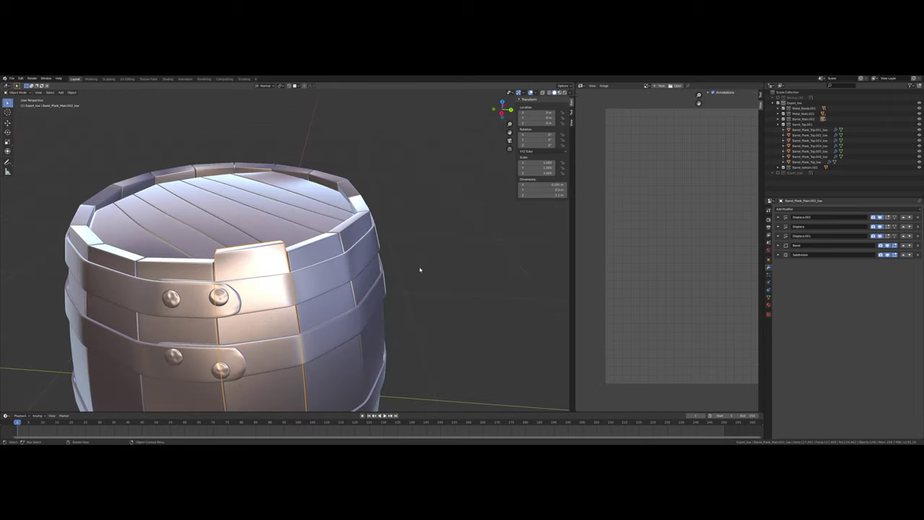
Step: Select all the main side staves in the low-poly collection and open them together in Edit Mode with nothing selected
{"action": "scroll", "coordinate": [339, 265], "scroll_direction": "up", "scroll_amount": 4}
{"action": "middle_click_drag", "start_coordinate": [339, 264], "coordinate": [307, 258]}
{"action": "left_click", "coordinate": [250, 240]}
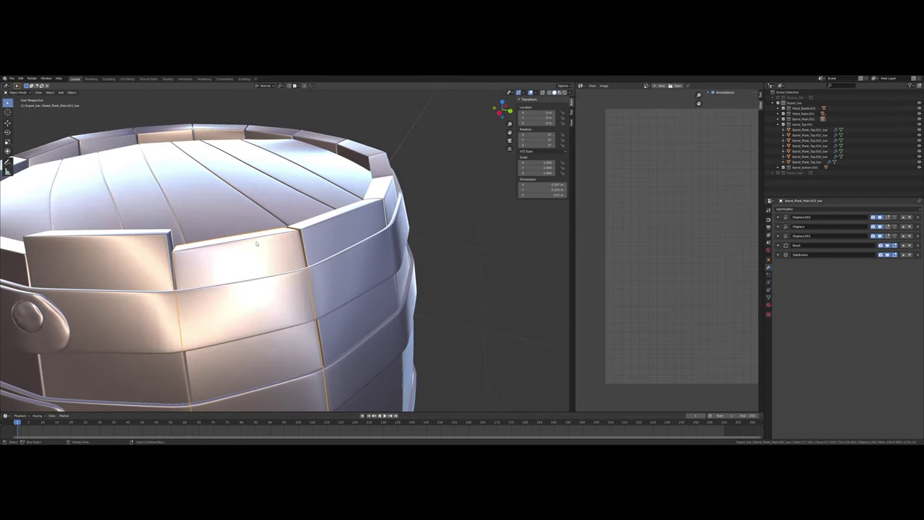
{"action": "key", "text": "Tab"}
{"action": "middle_click_drag", "start_coordinate": [256, 243], "coordinate": [261, 260]}
{"action": "key", "text": "Tab"}
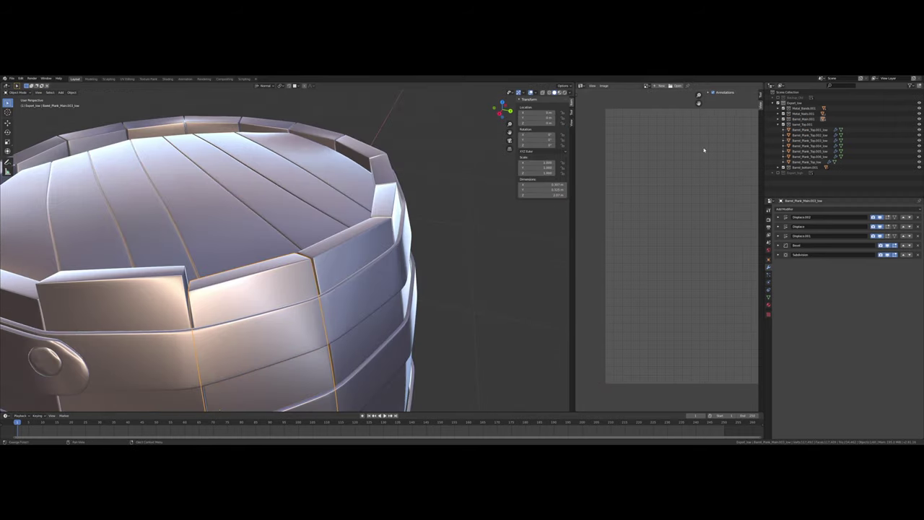
{"action": "left_click", "coordinate": [786, 119]}
{"action": "left_click", "coordinate": [779, 120]}
{"action": "scroll", "coordinate": [814, 150], "scroll_direction": "down", "scroll_amount": 5}
{"action": "left_click", "coordinate": [814, 138]}
{"action": "left_click", "coordinate": [814, 139], "text": "shift"}
{"action": "key", "text": "Tab"}
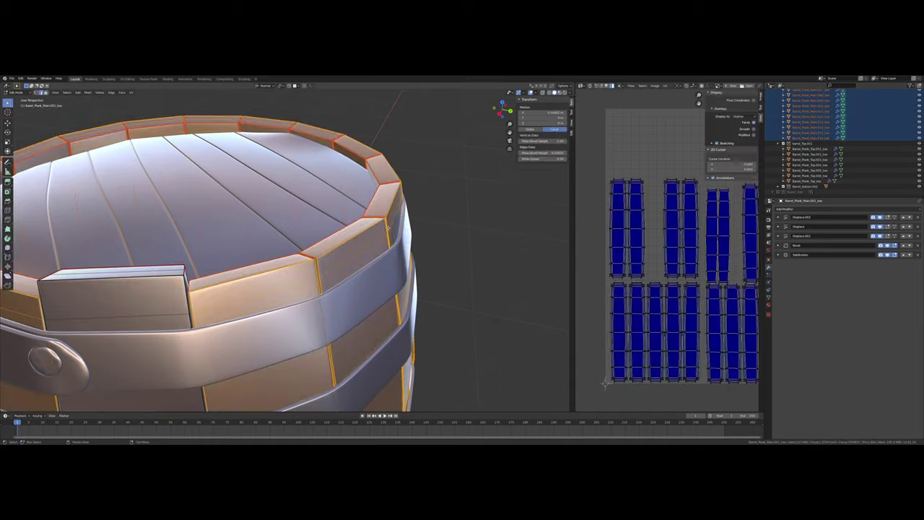
{"action": "middle_click_drag", "start_coordinate": [394, 225], "coordinate": [376, 227]}
{"action": "key", "text": "alt+a"}
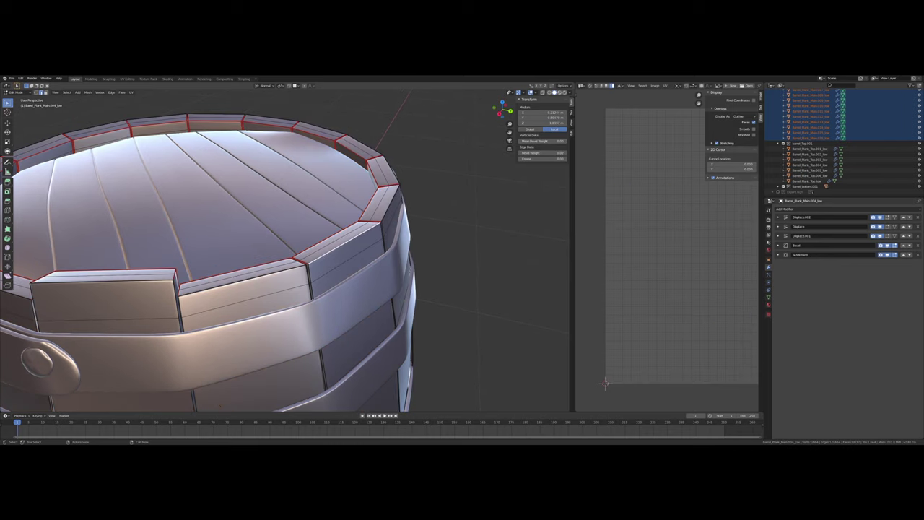
Step: Raise the top faces of stave Barrel_Plank_Main.004_low along their normal
{"action": "left_click", "coordinate": [46, 93]}
{"action": "left_click", "coordinate": [338, 240]}
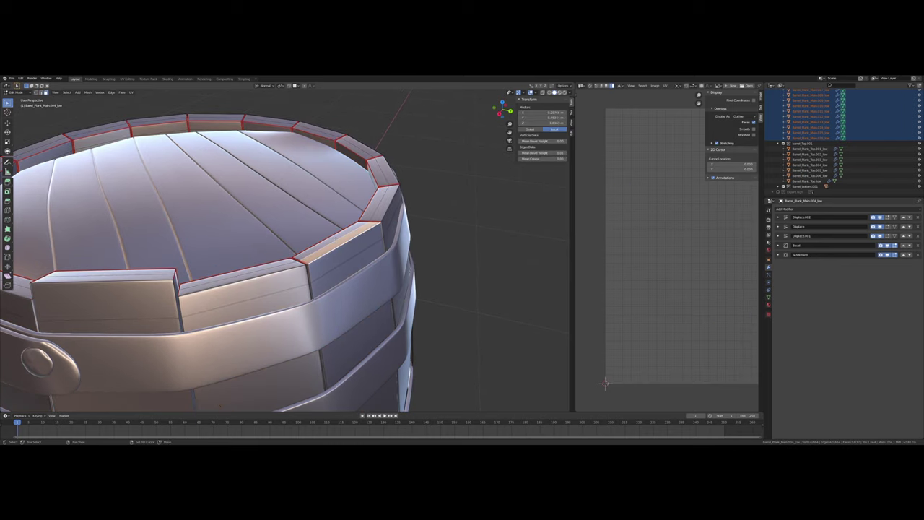
{"action": "key", "text": "l"}
{"action": "middle_click_drag", "start_coordinate": [388, 249], "coordinate": [410, 236]}
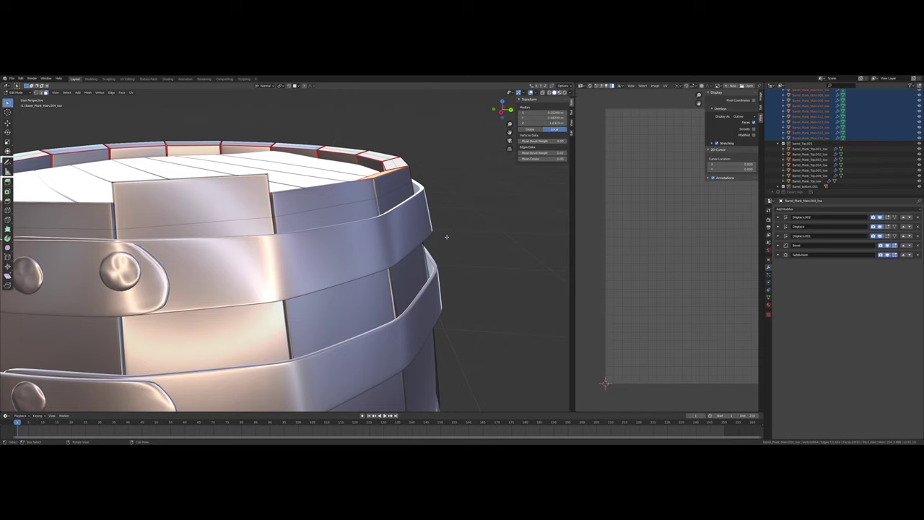
{"action": "key", "text": "g"}
{"action": "key", "text": "z"}
{"action": "key", "text": "z"}
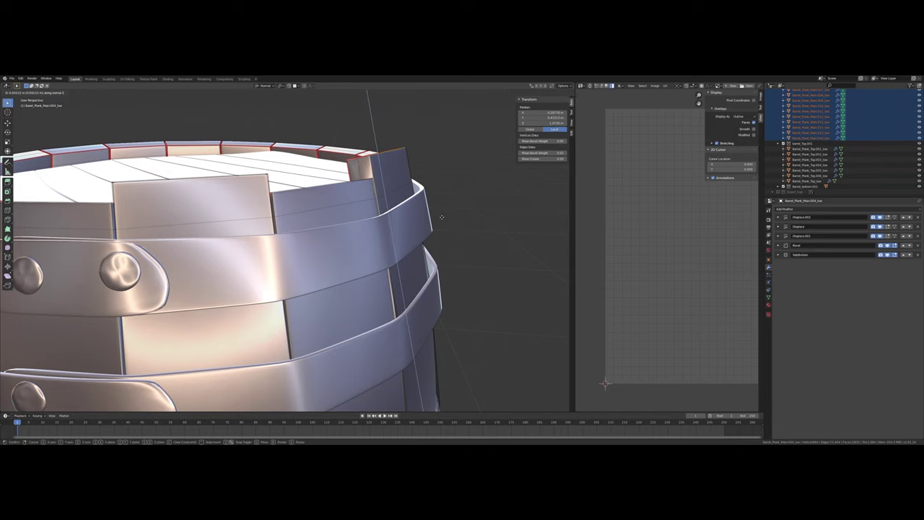
{"action": "left_click", "coordinate": [442, 223]}
Step: Raise the top faces of stave Barrel_Plank_Main.006_low slightly along their normal
{"action": "middle_click_drag", "start_coordinate": [442, 222], "coordinate": [415, 216]}
{"action": "middle_click_drag", "start_coordinate": [263, 232], "coordinate": [377, 241]}
{"action": "left_click", "coordinate": [291, 248]}
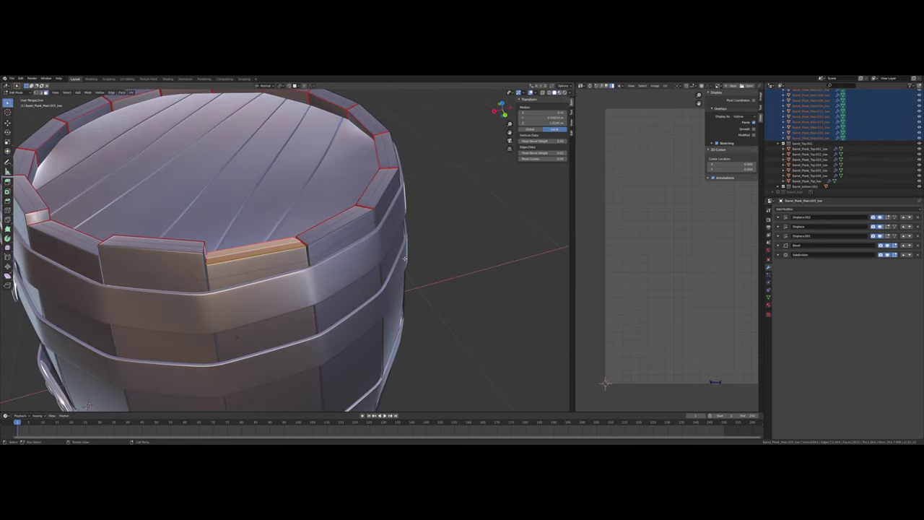
{"action": "left_click", "coordinate": [328, 224]}
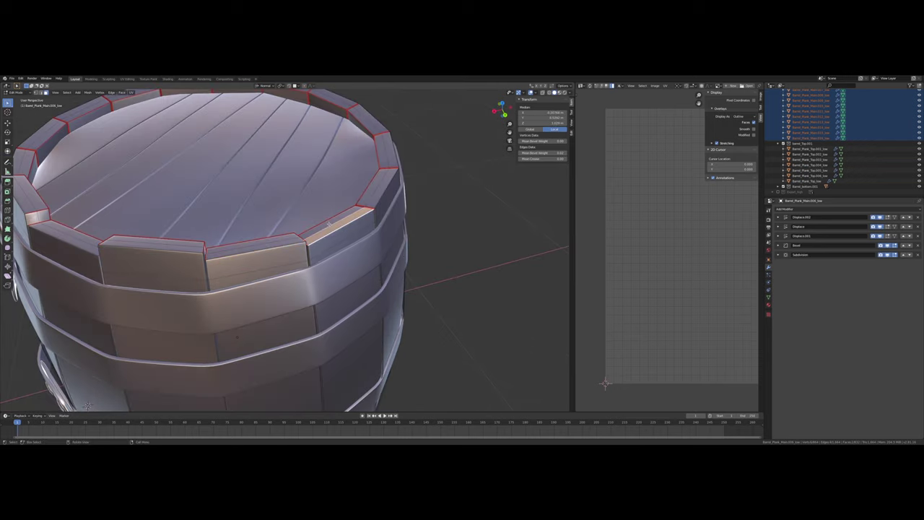
{"action": "key", "text": "g"}
{"action": "key", "text": "z"}
{"action": "key", "text": "z"}
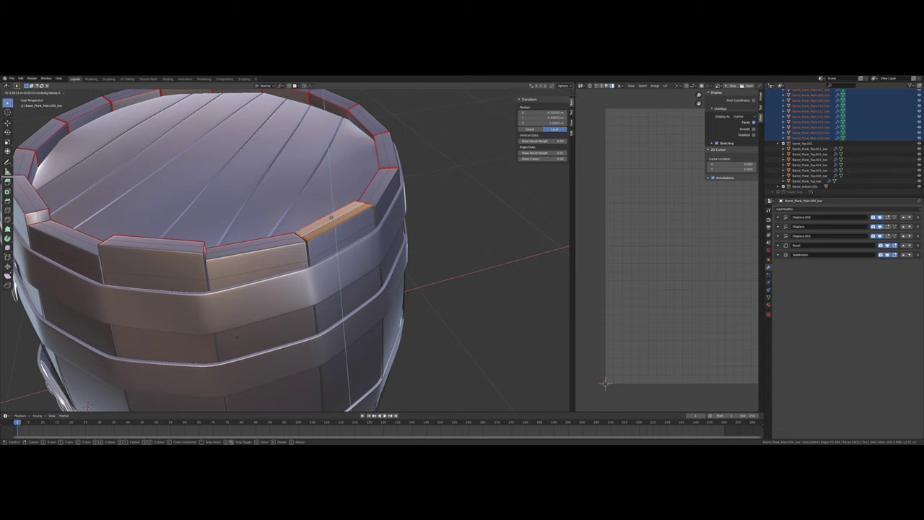
{"action": "left_click", "coordinate": [329, 214]}
Step: Raise the top faces of stave Barrel_Plank_Main.007_low slightly along their normal
{"action": "middle_click_drag", "start_coordinate": [329, 214], "coordinate": [305, 244]}
{"action": "left_click", "coordinate": [307, 246]}
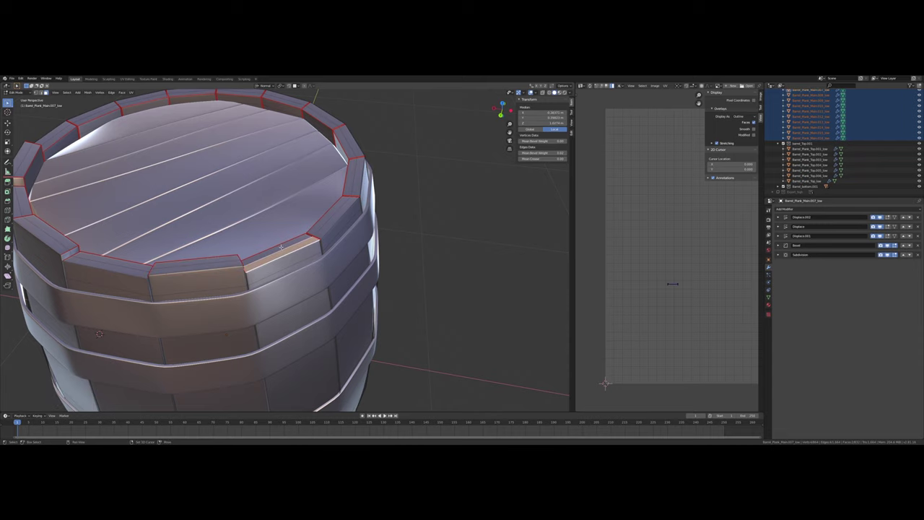
{"action": "key", "text": "g"}
{"action": "key", "text": "z"}
{"action": "key", "text": "z"}
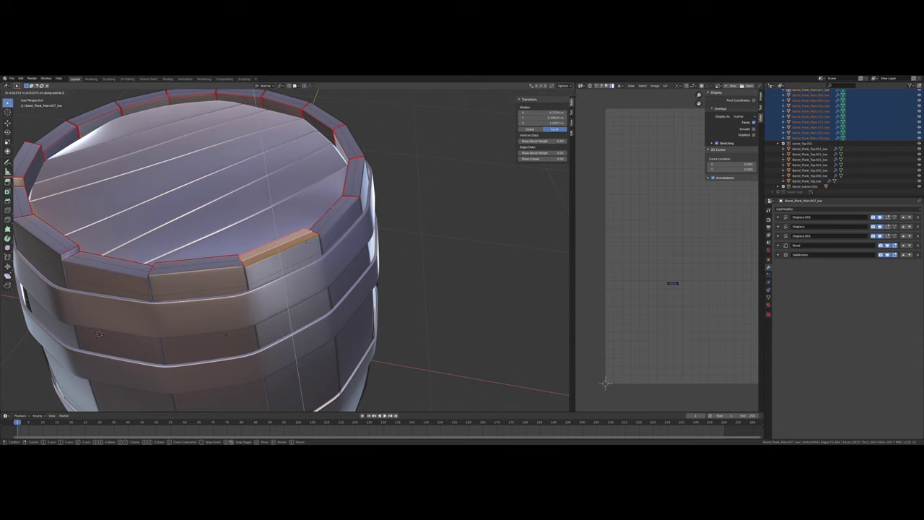
{"action": "left_click", "coordinate": [307, 239]}
Step: Raise the top faces of stave Barrel_Plank_Main.008_low along their normal
{"action": "middle_click_drag", "start_coordinate": [307, 239], "coordinate": [287, 230]}
{"action": "left_click", "coordinate": [285, 232]}
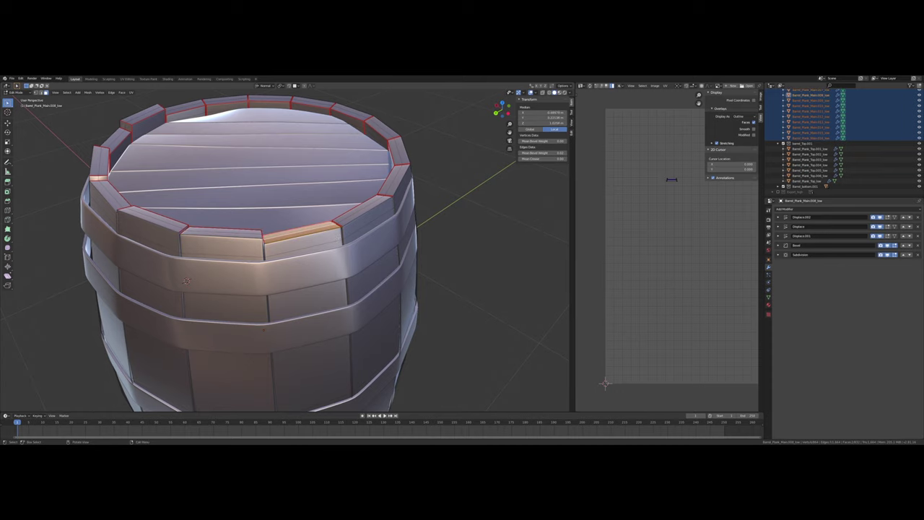
{"action": "key", "text": "g"}
{"action": "key", "text": "z"}
{"action": "key", "text": "z"}
{"action": "left_click", "coordinate": [344, 212]}
Step: Raise the top of the stave that follows Barrel_Plank_Main.008_low around the rim
{"action": "middle_click_drag", "start_coordinate": [347, 213], "coordinate": [318, 245]}
{"action": "left_click", "coordinate": [332, 274]}
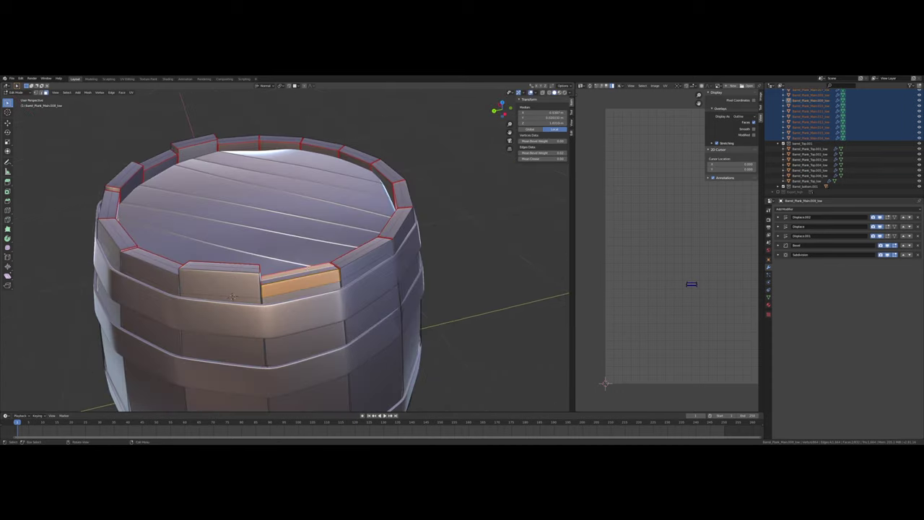
{"action": "mouse_move", "coordinate": [337, 271]}
{"action": "middle_mouse_down"}
{"action": "mouse_move", "coordinate": [374, 269]}
{"action": "mouse_move", "coordinate": [343, 270]}
{"action": "middle_mouse_up"}
{"action": "key", "text": "e"}
{"action": "left_click", "coordinate": [459, 257]}
Step: Raise the top faces of staves Barrel_Plank_Main.010_low and Barrel_Plank_Main.011_low slightly along their normals
{"action": "left_click", "coordinate": [370, 228]}
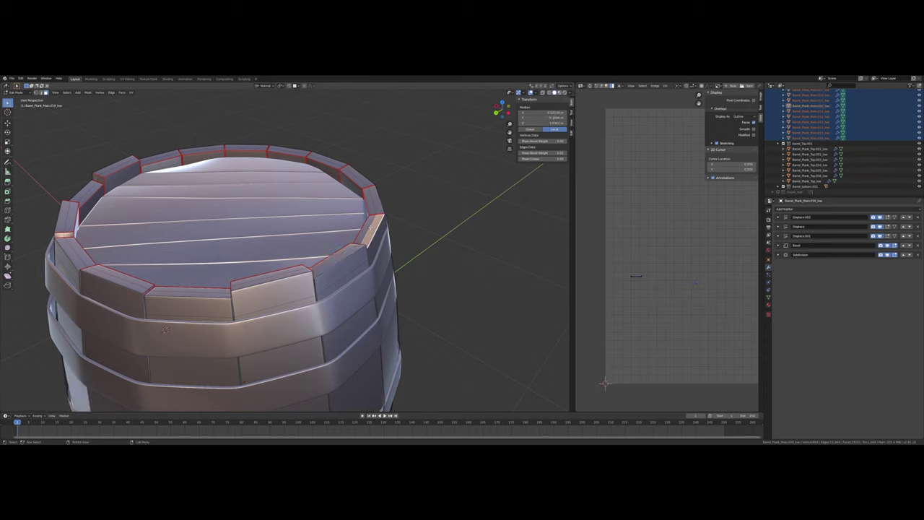
{"action": "key", "text": "e"}
{"action": "left_click", "coordinate": [409, 227]}
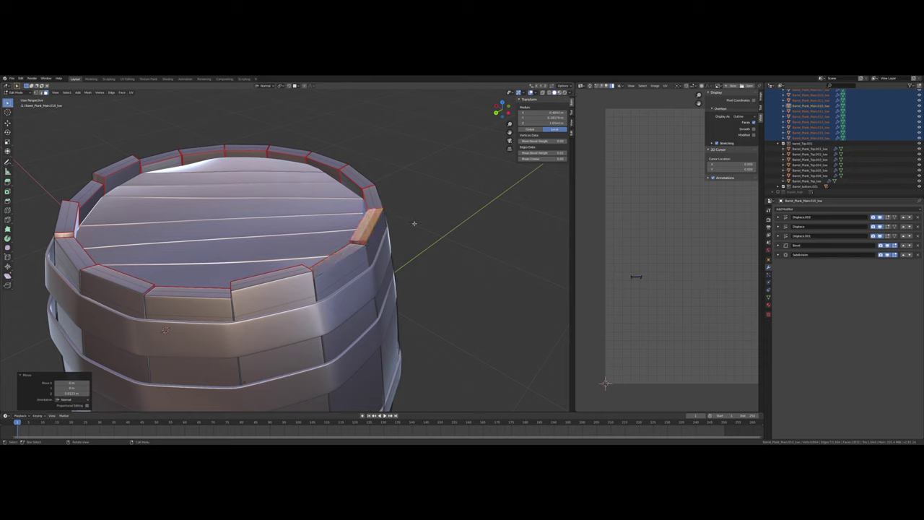
{"action": "middle_click_drag", "start_coordinate": [409, 227], "coordinate": [344, 263]}
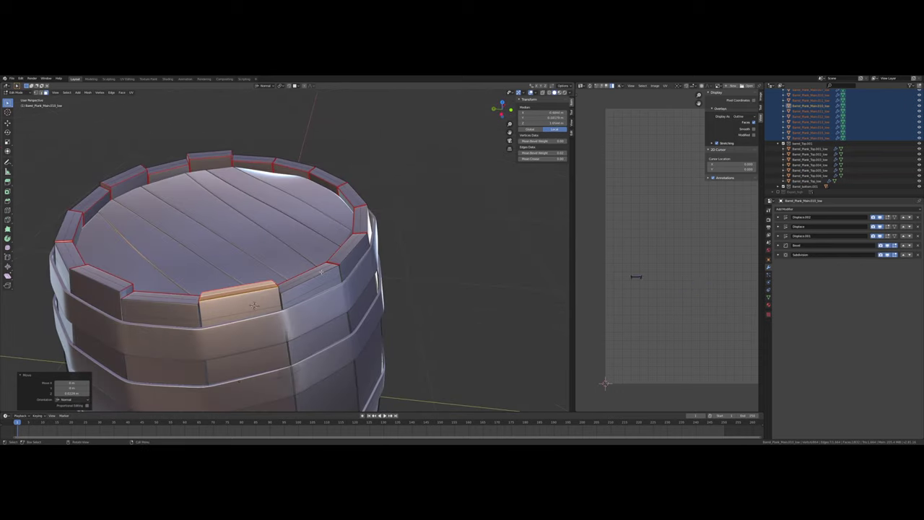
{"action": "left_click", "coordinate": [322, 271]}
{"action": "key", "text": "e"}
{"action": "left_click", "coordinate": [329, 263]}
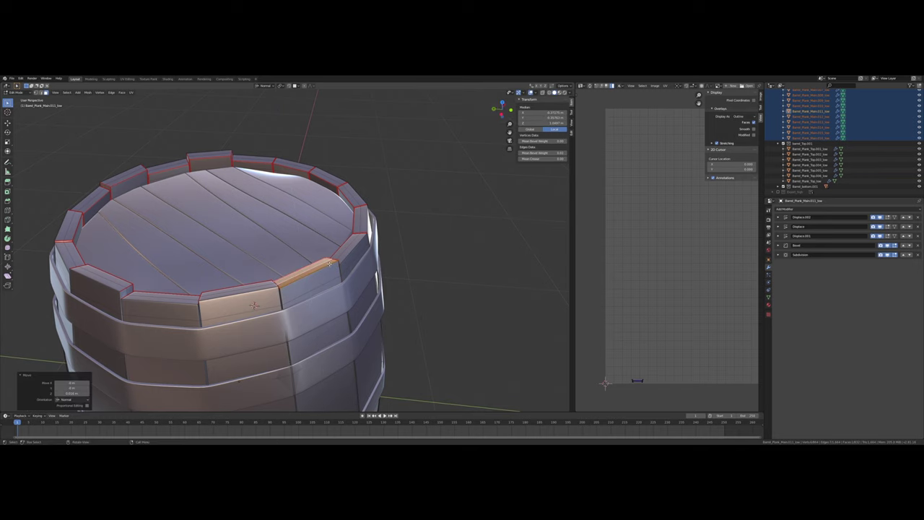
Step: Raise the top faces of the next two staves around the rim past Barrel_Plank_Main.011_low
{"action": "middle_click_drag", "start_coordinate": [330, 263], "coordinate": [318, 274]}
{"action": "left_click", "coordinate": [353, 262]}
{"action": "key", "text": "g"}
{"action": "left_click", "coordinate": [394, 269]}
{"action": "middle_click_drag", "start_coordinate": [393, 269], "coordinate": [353, 273]}
{"action": "left_click", "coordinate": [353, 273]}
{"action": "key", "text": "e"}
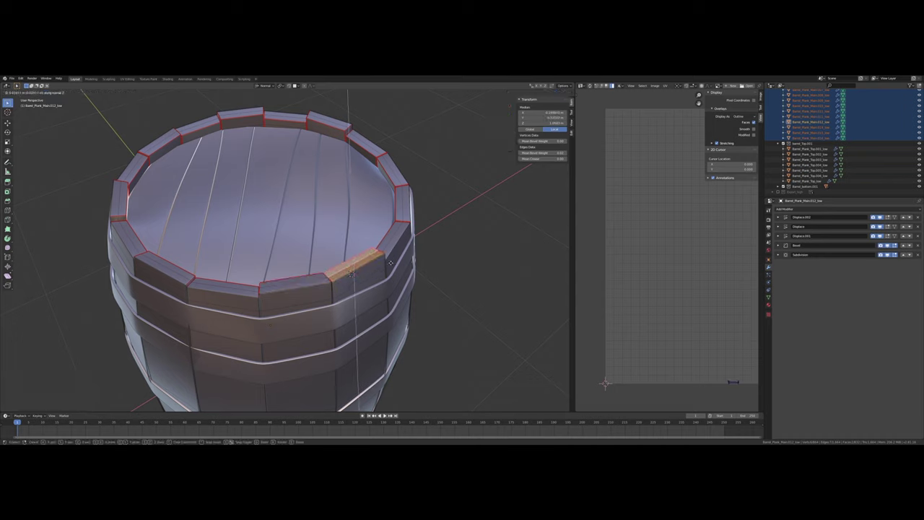
Step: Offset the top end faces of several front rim planks vertically so the plank heights vary
{"action": "left_click", "coordinate": [390, 262]}
{"action": "middle_click_drag", "start_coordinate": [390, 262], "coordinate": [354, 291]}
{"action": "left_click", "coordinate": [357, 294]}
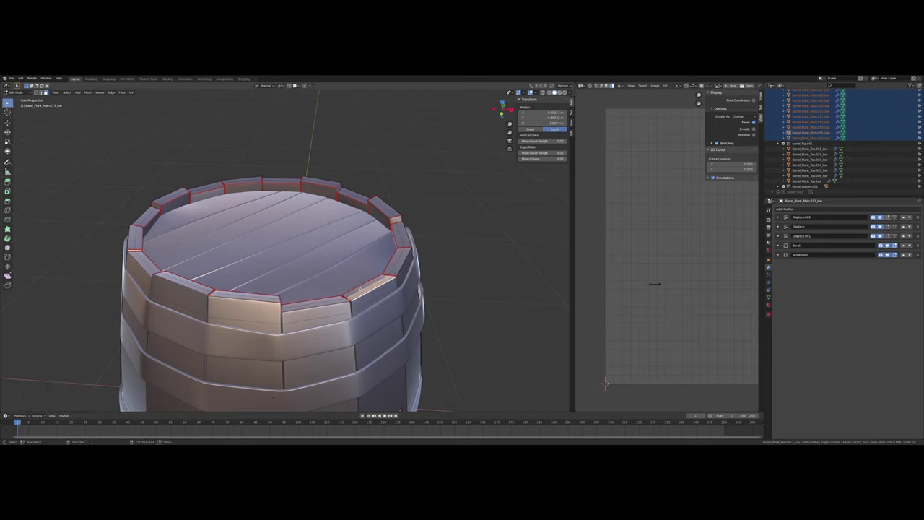
{"action": "key", "text": "e"}
{"action": "left_click", "coordinate": [376, 285]}
{"action": "left_click", "coordinate": [338, 301]}
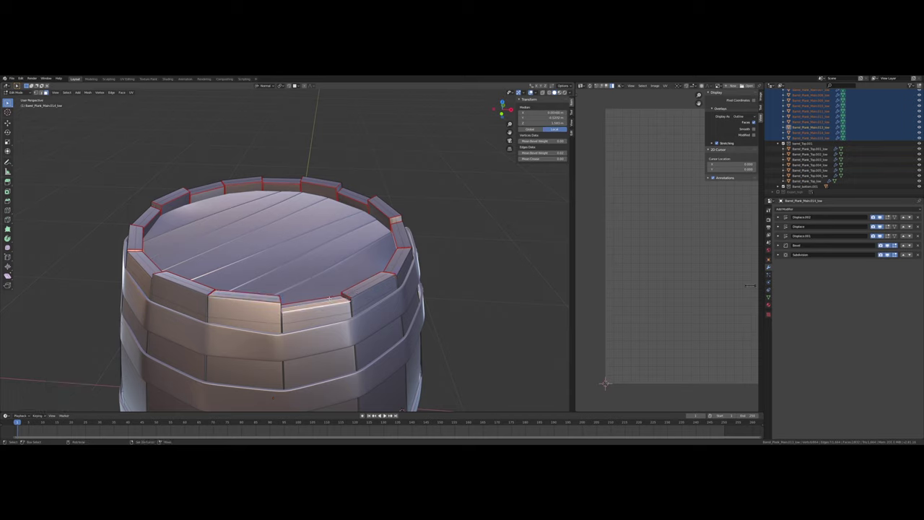
{"action": "key", "text": "e"}
{"action": "left_click", "coordinate": [348, 292]}
{"action": "middle_click_drag", "start_coordinate": [349, 293], "coordinate": [373, 318]}
Step: Move the end faces of two more rim planks along Z to uneven heights and leave edit mode
{"action": "left_click", "coordinate": [361, 304]}
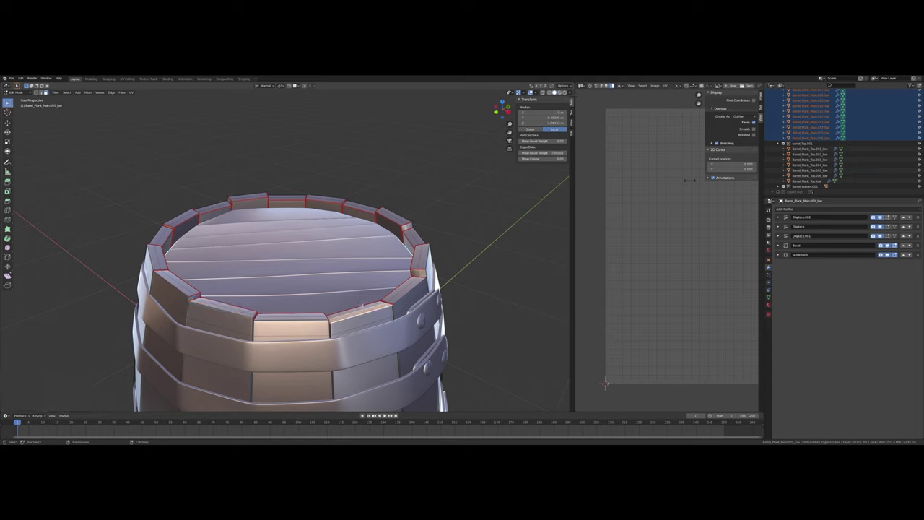
{"action": "key", "text": "g"}
{"action": "key", "text": "z"}
{"action": "left_click", "coordinate": [406, 303]}
{"action": "middle_click_drag", "start_coordinate": [421, 301], "coordinate": [341, 326], "text": "shift"}
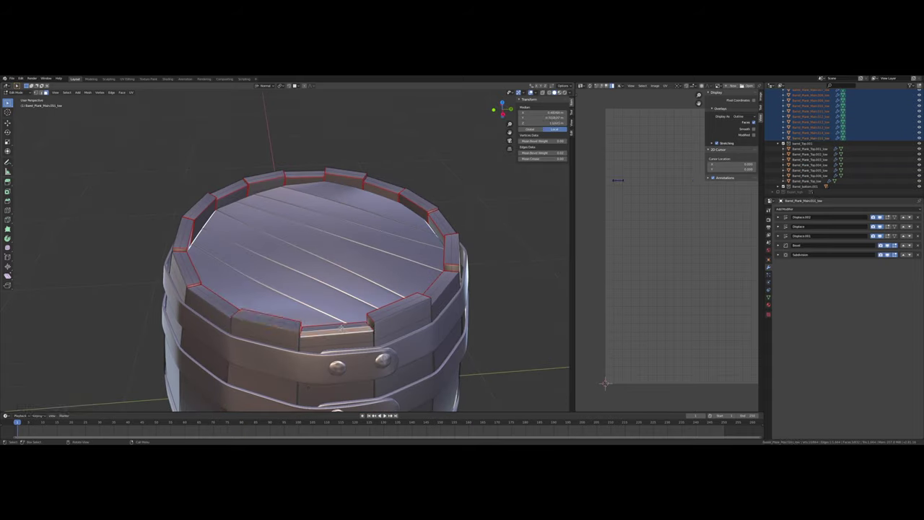
{"action": "key", "text": "g"}
{"action": "key", "text": "z"}
{"action": "left_click", "coordinate": [379, 322]}
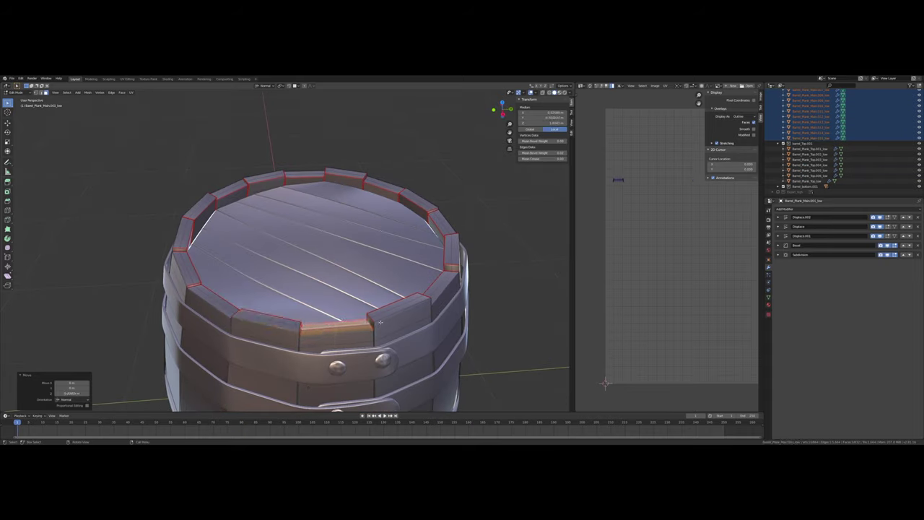
{"action": "middle_click_drag", "start_coordinate": [378, 322], "coordinate": [253, 274]}
{"action": "key", "text": "Tab"}
{"action": "scroll", "coordinate": [436, 279], "scroll_direction": "down", "scroll_amount": 2}
{"action": "left_click", "coordinate": [390, 291]}
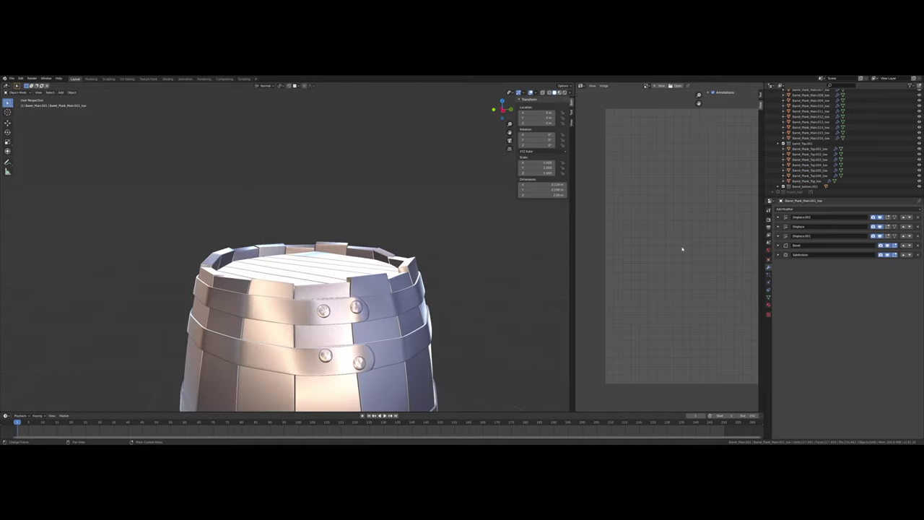
Step: Select all Barrel_Plank_Main objects and toggle the Displace.002 modifier's viewport display to compare the rim, leaving it enabled
{"action": "middle_click_drag", "start_coordinate": [405, 269], "coordinate": [405, 296]}
{"action": "scroll", "coordinate": [372, 265], "scroll_direction": "down", "scroll_amount": 5}
{"action": "scroll", "coordinate": [404, 295], "scroll_direction": "up", "scroll_amount": 5}
{"action": "scroll", "coordinate": [404, 295], "scroll_direction": "up", "scroll_amount": 3}
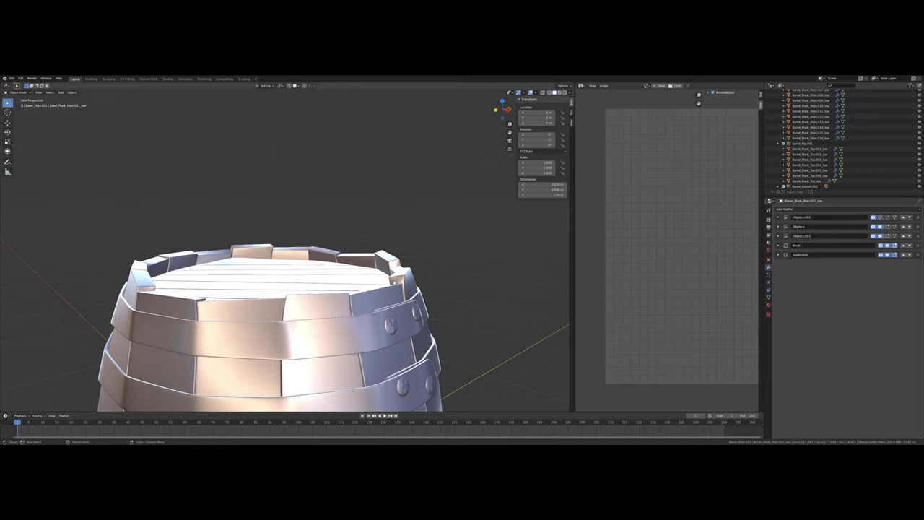
{"action": "middle_click_drag", "start_coordinate": [433, 279], "coordinate": [416, 275]}
{"action": "scroll", "coordinate": [416, 274], "scroll_direction": "down", "scroll_amount": 6}
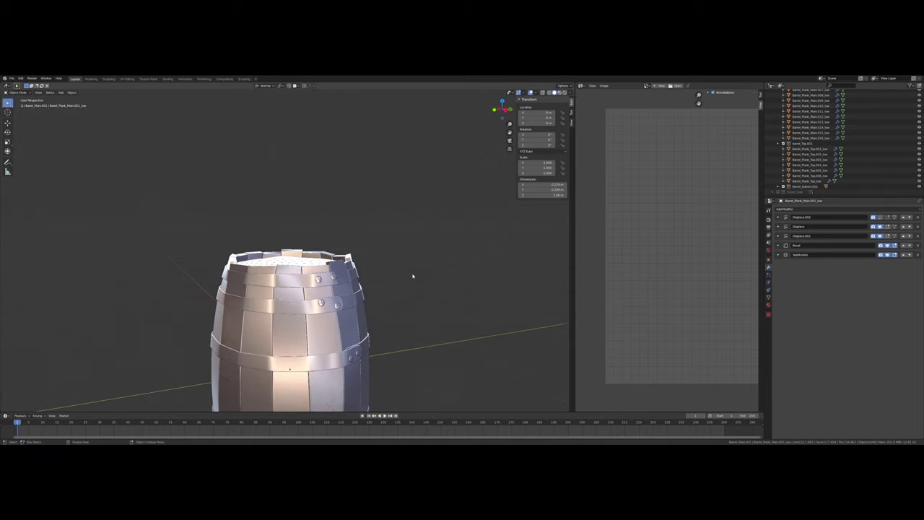
{"action": "left_click", "coordinate": [808, 137]}
{"action": "scroll", "coordinate": [808, 130], "scroll_direction": "up", "scroll_amount": 3}
{"action": "left_click", "coordinate": [806, 113], "text": "shift"}
{"action": "scroll", "coordinate": [539, 268], "scroll_direction": "up", "scroll_amount": 4}
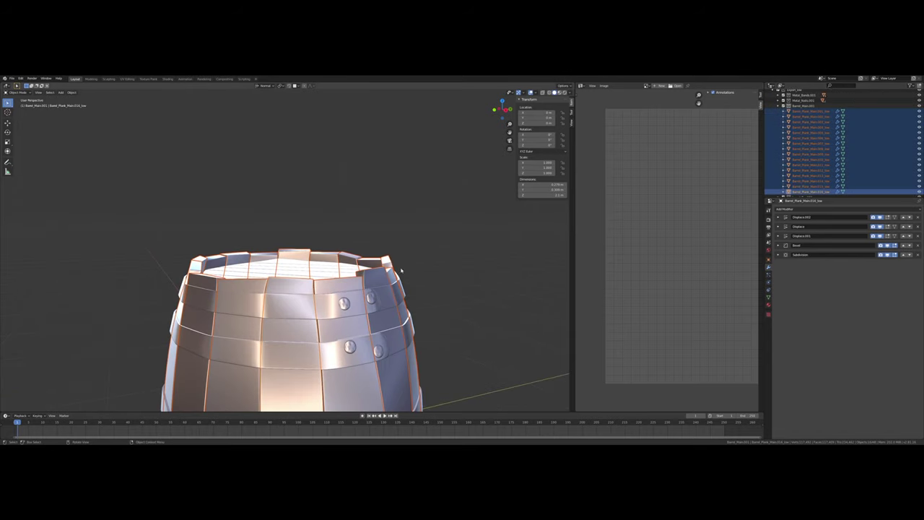
{"action": "left_click", "coordinate": [880, 217]}
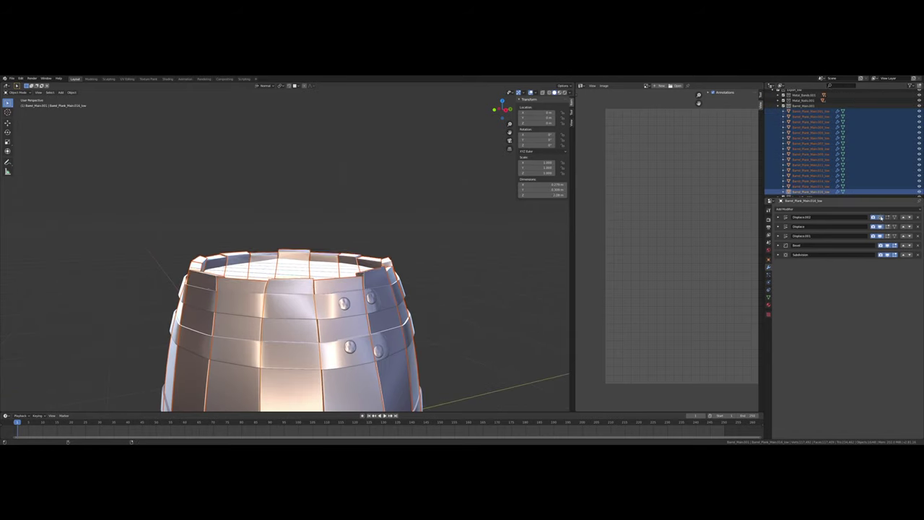
{"action": "left_click", "coordinate": [880, 217]}
{"action": "left_click", "coordinate": [880, 217]}
{"action": "left_click", "coordinate": [879, 218]}
Step: Adjust the Displace.002 modifier's Strength for all selected main planks and clear the selection
{"action": "left_click", "coordinate": [778, 217]}
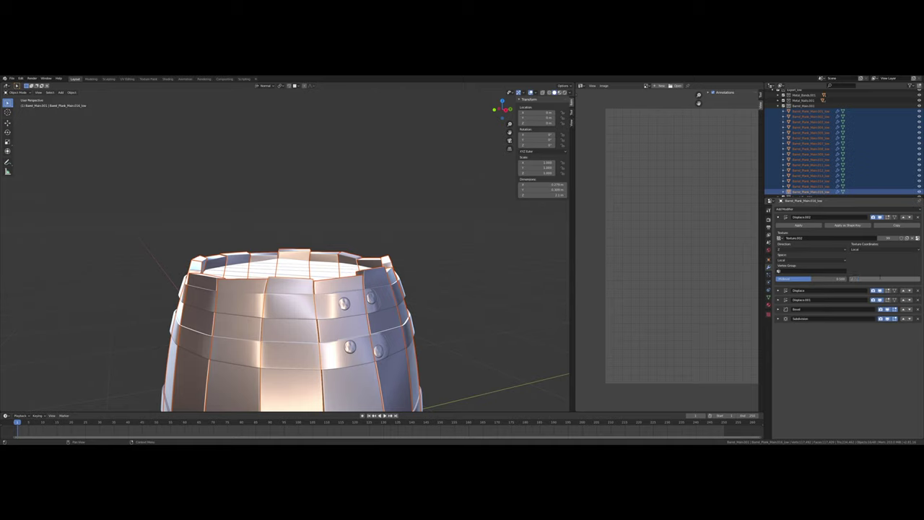
{"action": "key", "text": "Return"}
{"action": "middle_click_drag", "start_coordinate": [416, 298], "coordinate": [293, 276]}
{"action": "scroll", "coordinate": [292, 266], "scroll_direction": "up", "scroll_amount": 3}
{"action": "left_click", "coordinate": [386, 260]}
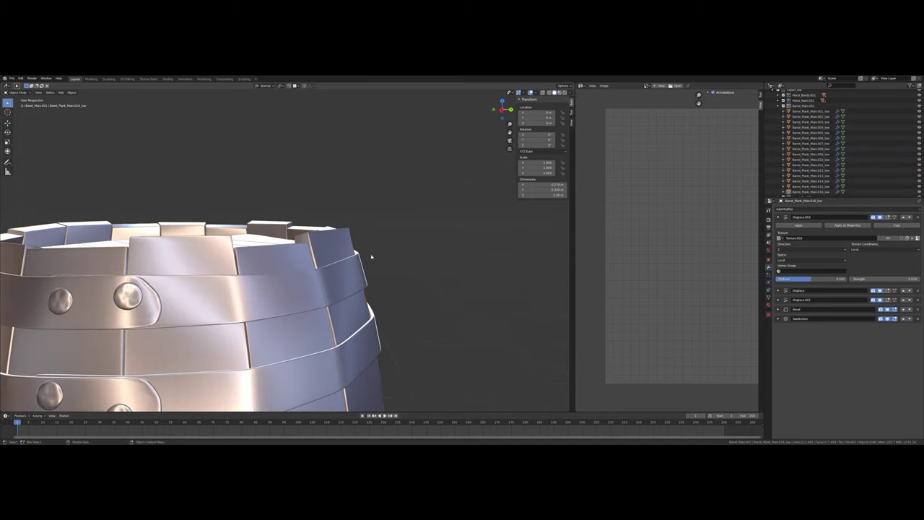
Step: Examine the displaced plank ends around the barrel's rim from several angles and distances
{"action": "mouse_move", "coordinate": [367, 255]}
{"action": "middle_mouse_down"}
{"action": "mouse_move", "coordinate": [377, 260]}
{"action": "mouse_move", "coordinate": [366, 270]}
{"action": "mouse_move", "coordinate": [360, 261]}
{"action": "middle_mouse_up"}
{"action": "scroll", "coordinate": [376, 261], "scroll_direction": "down", "scroll_amount": 5}
{"action": "middle_click_drag", "start_coordinate": [323, 314], "coordinate": [364, 267], "text": "shift"}
{"action": "scroll", "coordinate": [363, 284], "scroll_direction": "down", "scroll_amount": 2}
{"action": "scroll", "coordinate": [360, 278], "scroll_direction": "up", "scroll_amount": 5}
{"action": "scroll", "coordinate": [354, 263], "scroll_direction": "up", "scroll_amount": 6}
{"action": "middle_click_drag", "start_coordinate": [360, 180], "coordinate": [336, 278]}
{"action": "scroll", "coordinate": [350, 187], "scroll_direction": "down", "scroll_amount": 5}
{"action": "scroll", "coordinate": [343, 245], "scroll_direction": "up", "scroll_amount": 4}
{"action": "scroll", "coordinate": [339, 225], "scroll_direction": "down", "scroll_amount": 4}
{"action": "key", "text": "Tab"}
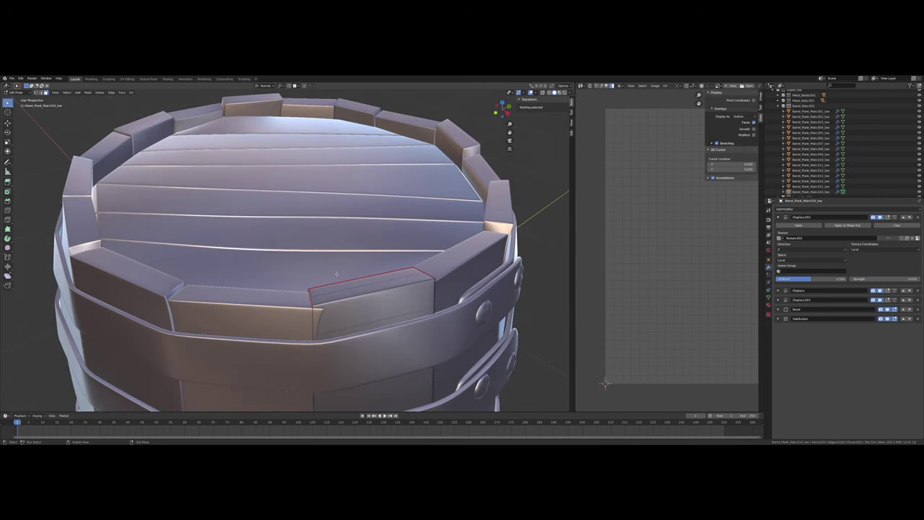
{"action": "key", "text": "Tab"}
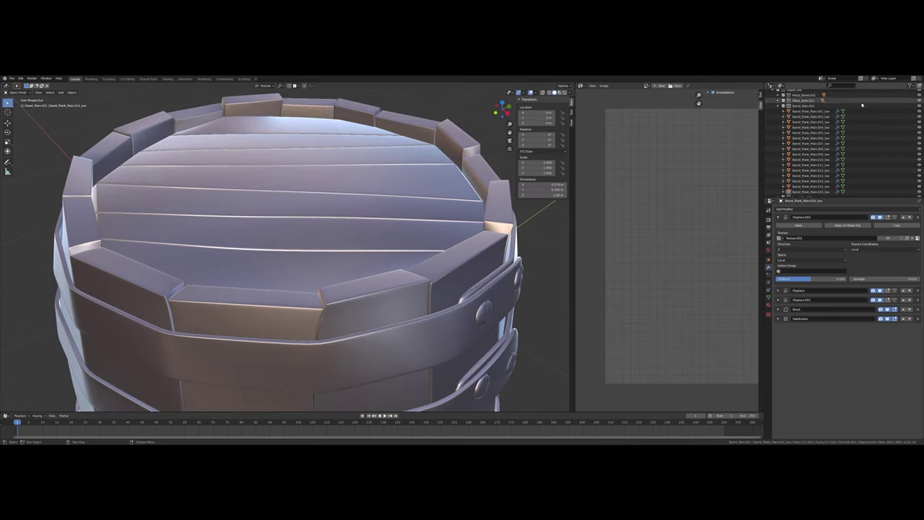
Step: Select all main planks and adjust the Strength of their Displace and Displace.001 modifiers
{"action": "left_click", "coordinate": [807, 111]}
{"action": "left_click", "coordinate": [808, 192], "text": "shift"}
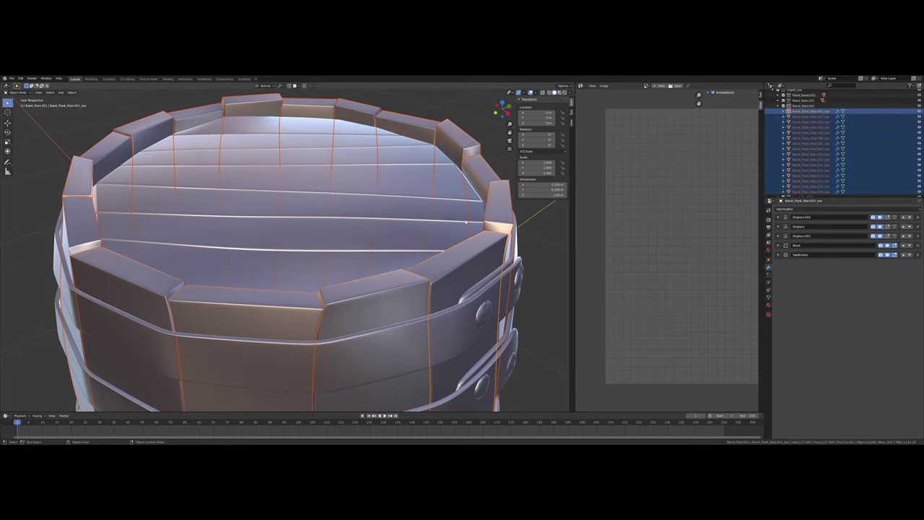
{"action": "middle_click_drag", "start_coordinate": [433, 289], "coordinate": [446, 215]}
{"action": "scroll", "coordinate": [445, 215], "scroll_direction": "down", "scroll_amount": 8}
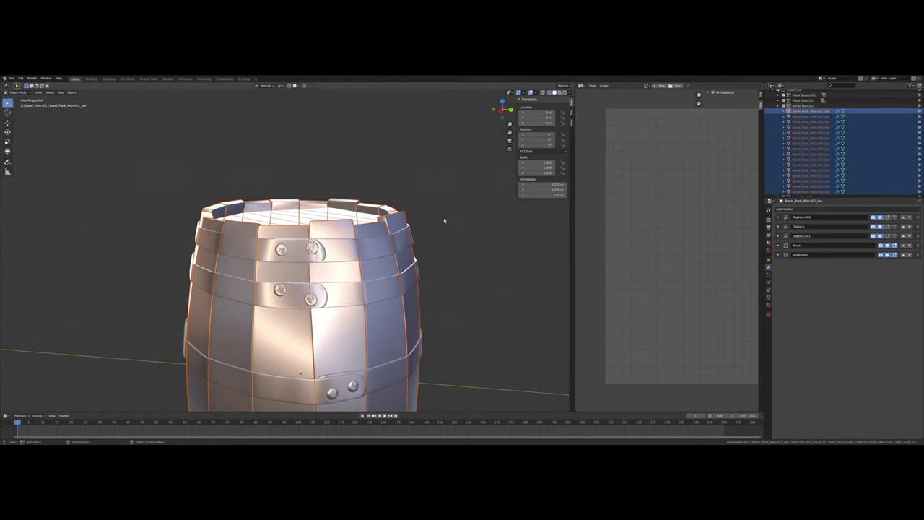
{"action": "left_click", "coordinate": [778, 227]}
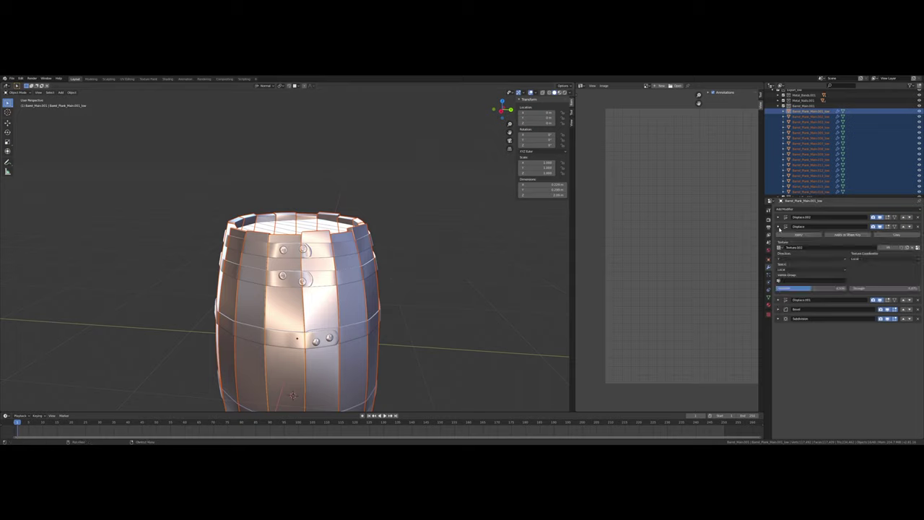
{"action": "left_click", "coordinate": [778, 299]}
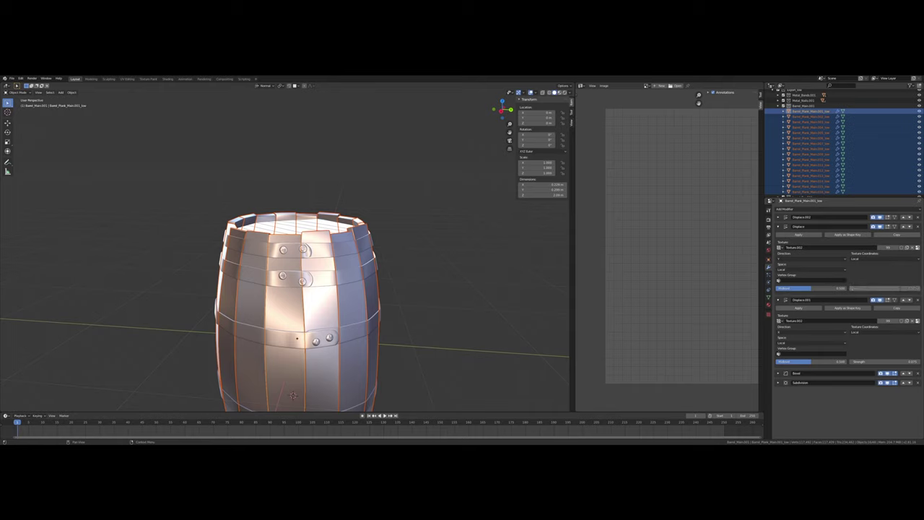
{"action": "key", "text": "Return"}
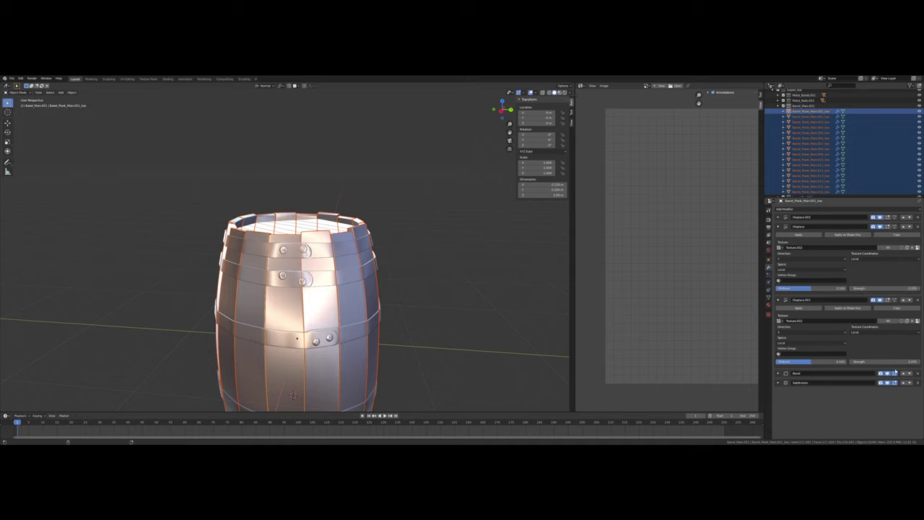
Step: Examine the barrel's top and the gaps between neighbouring rim planks up close
{"action": "middle_click_drag", "start_coordinate": [326, 169], "coordinate": [365, 242]}
{"action": "scroll", "coordinate": [314, 212], "scroll_direction": "up", "scroll_amount": 4}
{"action": "scroll", "coordinate": [337, 223], "scroll_direction": "up", "scroll_amount": 6}
{"action": "scroll", "coordinate": [376, 222], "scroll_direction": "down", "scroll_amount": 6}
{"action": "scroll", "coordinate": [338, 218], "scroll_direction": "down", "scroll_amount": 4}
{"action": "scroll", "coordinate": [351, 220], "scroll_direction": "up", "scroll_amount": 5}
{"action": "left_click", "coordinate": [447, 219]}
{"action": "scroll", "coordinate": [368, 228], "scroll_direction": "up", "scroll_amount": 6}
{"action": "left_click", "coordinate": [353, 233]}
{"action": "scroll", "coordinate": [367, 244], "scroll_direction": "down", "scroll_amount": 3}
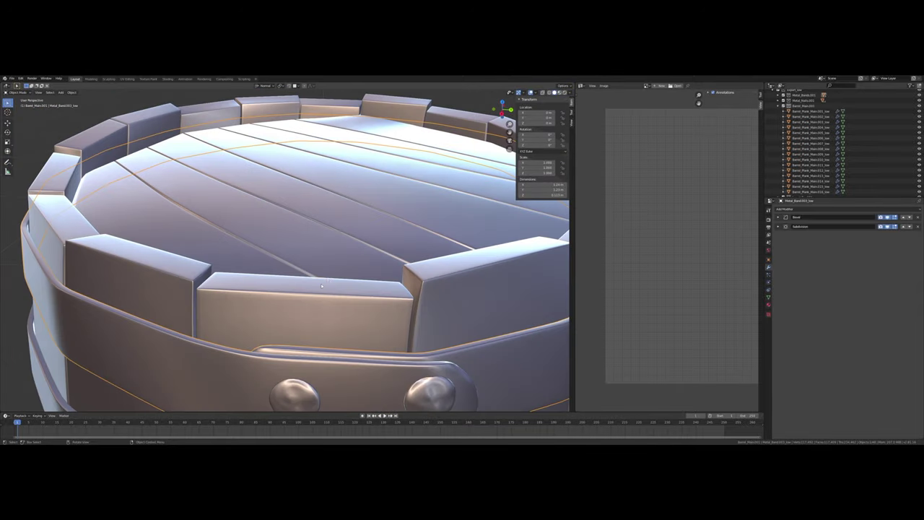
Step: Inspect the front plank Barrel_Plank_Main.001_low in edit mode and check the plank seams beneath the riveted metal bands
{"action": "left_click", "coordinate": [343, 306]}
{"action": "key", "text": "Tab"}
{"action": "middle_click_drag", "start_coordinate": [344, 306], "coordinate": [322, 249]}
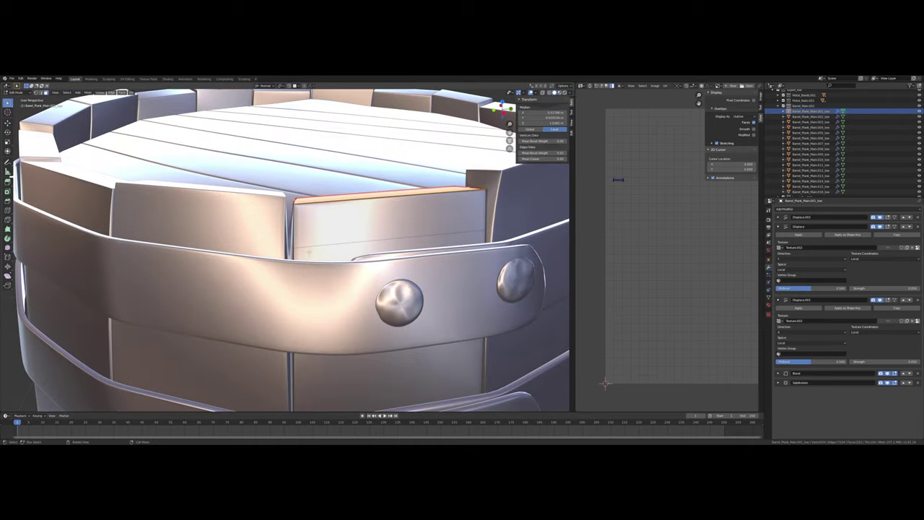
{"action": "scroll", "coordinate": [309, 252], "scroll_direction": "up", "scroll_amount": 8}
{"action": "scroll", "coordinate": [306, 254], "scroll_direction": "down", "scroll_amount": 3}
{"action": "scroll", "coordinate": [307, 253], "scroll_direction": "down", "scroll_amount": 8}
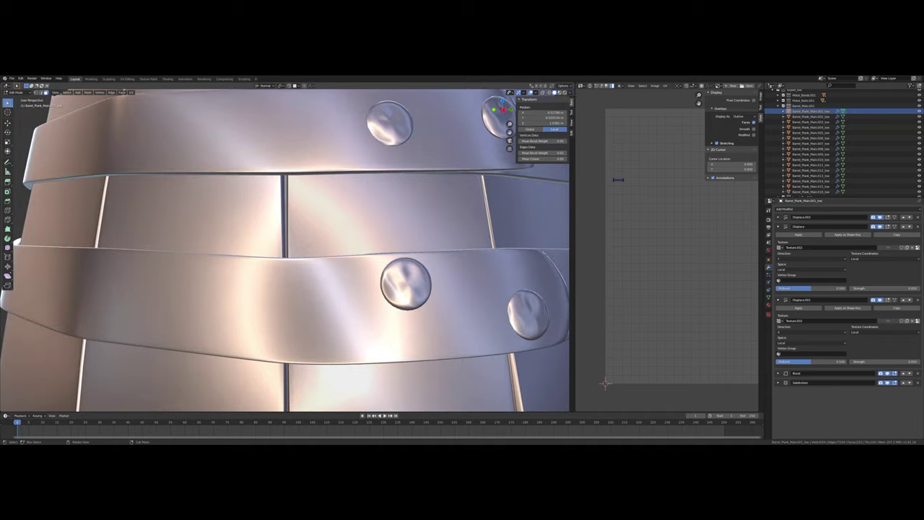
{"action": "middle_click_drag", "start_coordinate": [300, 249], "coordinate": [296, 265]}
{"action": "scroll", "coordinate": [293, 299], "scroll_direction": "down", "scroll_amount": 7}
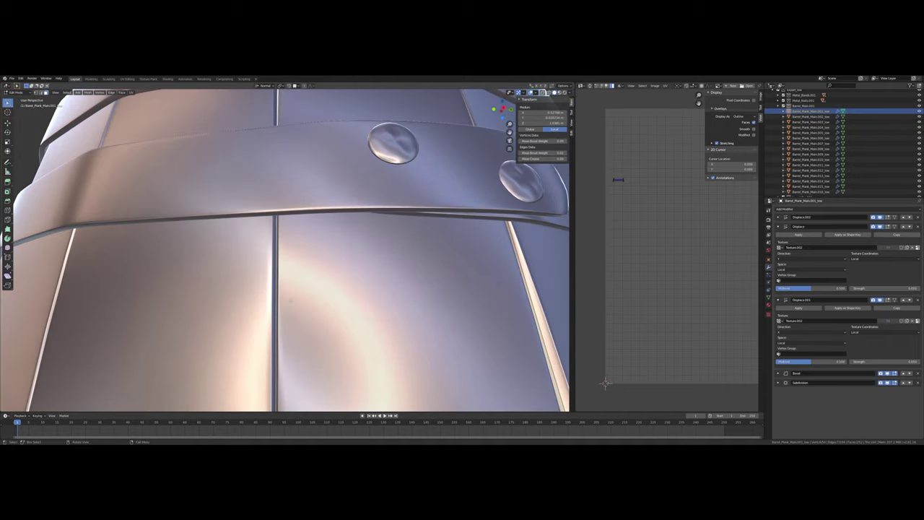
{"action": "key", "text": "Tab"}
{"action": "scroll", "coordinate": [301, 283], "scroll_direction": "down", "scroll_amount": 8}
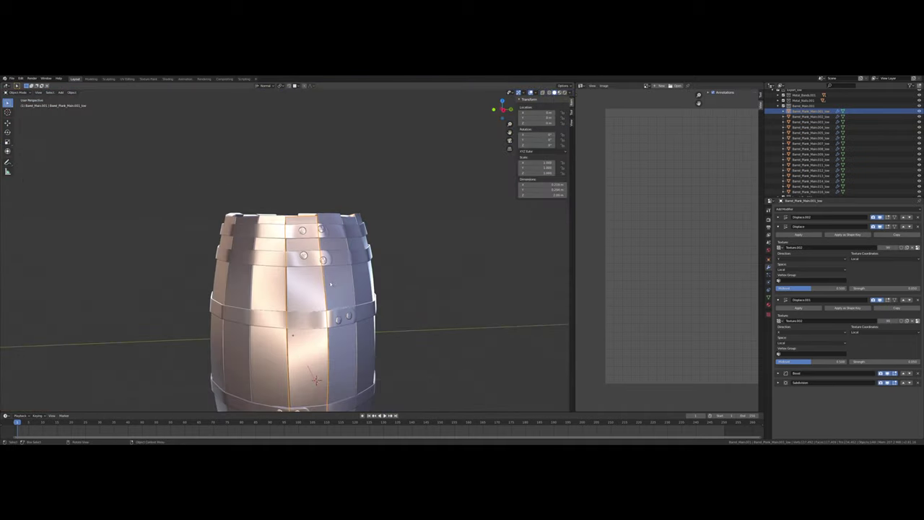
{"action": "middle_click_drag", "start_coordinate": [301, 284], "coordinate": [333, 290]}
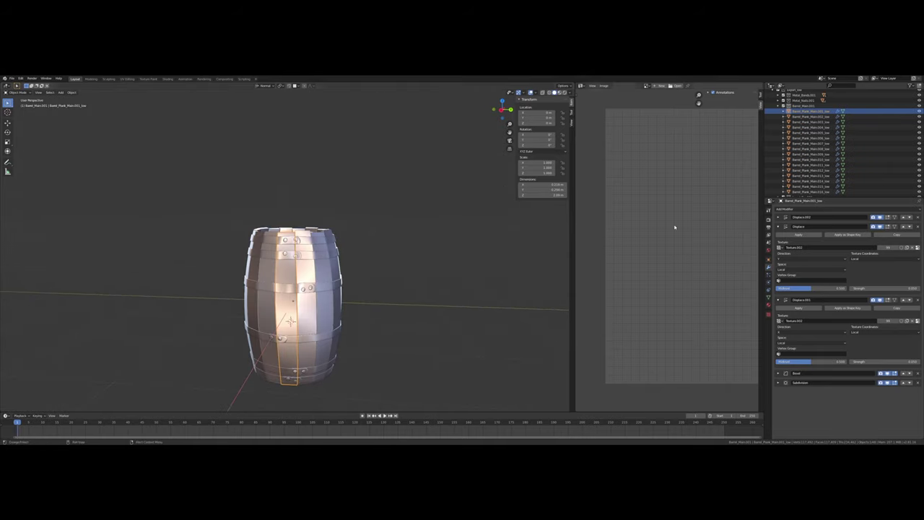
Step: Collapse the Export_low collection in the outliner and select every barrel object
{"action": "left_click", "coordinate": [777, 107]}
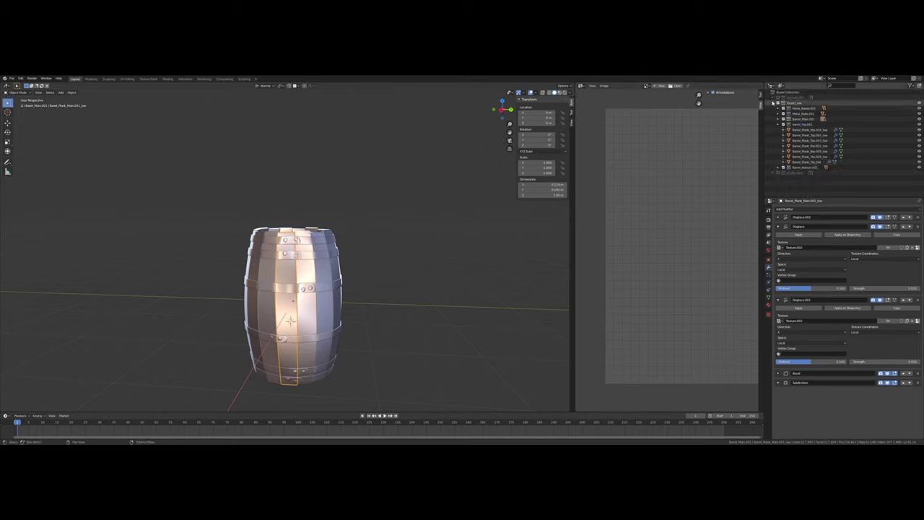
{"action": "left_click", "coordinate": [773, 104]}
{"action": "left_click", "coordinate": [783, 104]}
{"action": "key", "text": "a"}
{"action": "middle_click_drag", "start_coordinate": [380, 312], "coordinate": [387, 313]}
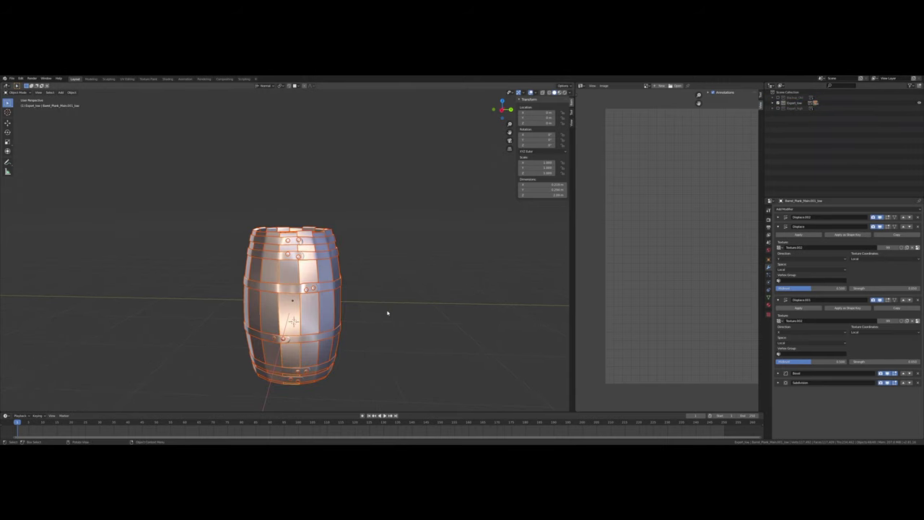
Step: Unwrap the UVs of all the barrel's meshes together in edit mode with the Angle Based method
{"action": "key", "text": "Tab"}
{"action": "key", "text": "a"}
{"action": "scroll", "coordinate": [671, 257], "scroll_direction": "down", "scroll_amount": 3}
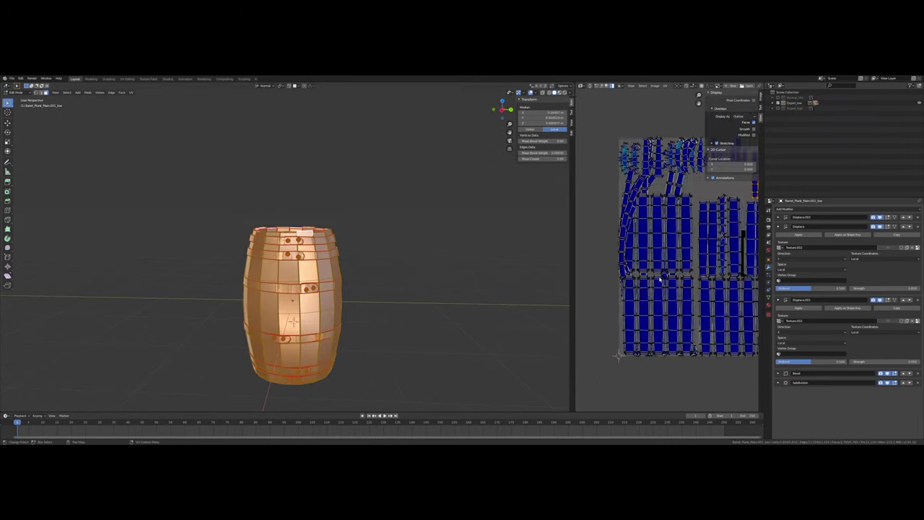
{"action": "middle_click_drag", "start_coordinate": [684, 272], "coordinate": [644, 275]}
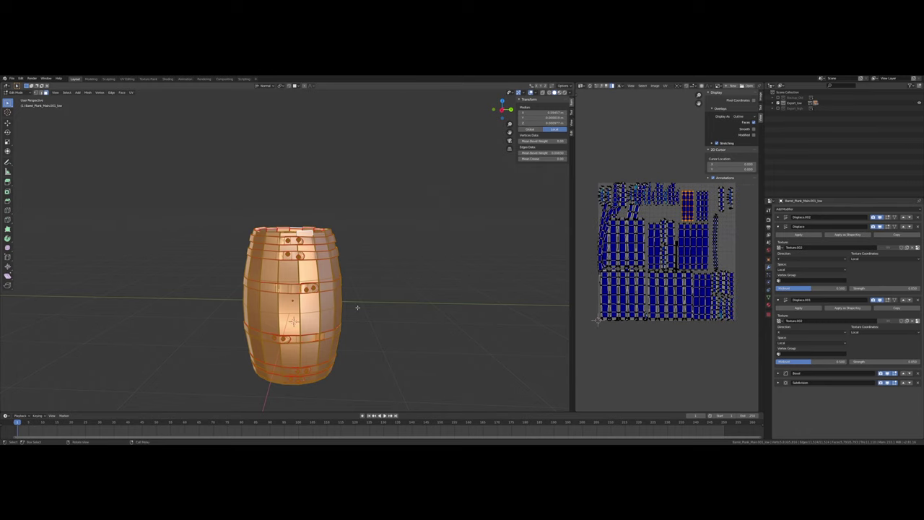
{"action": "key", "text": "u"}
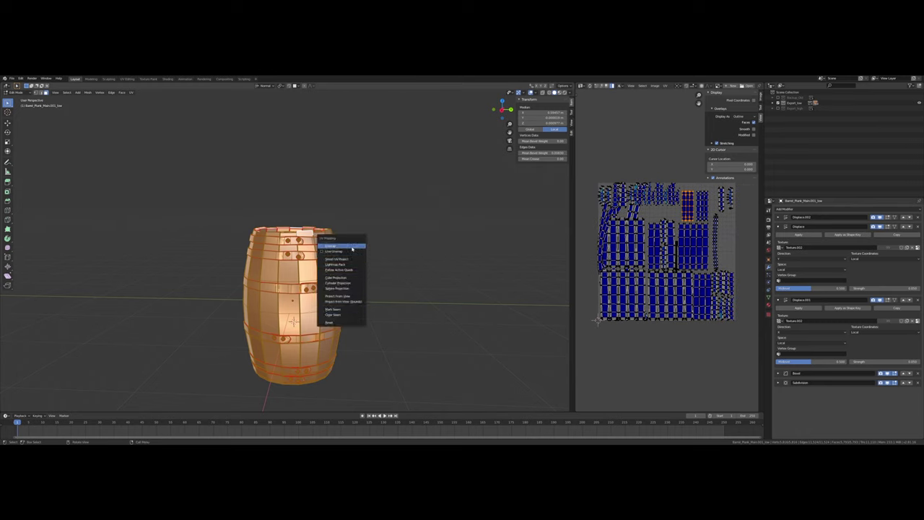
{"action": "left_click", "coordinate": [352, 246]}
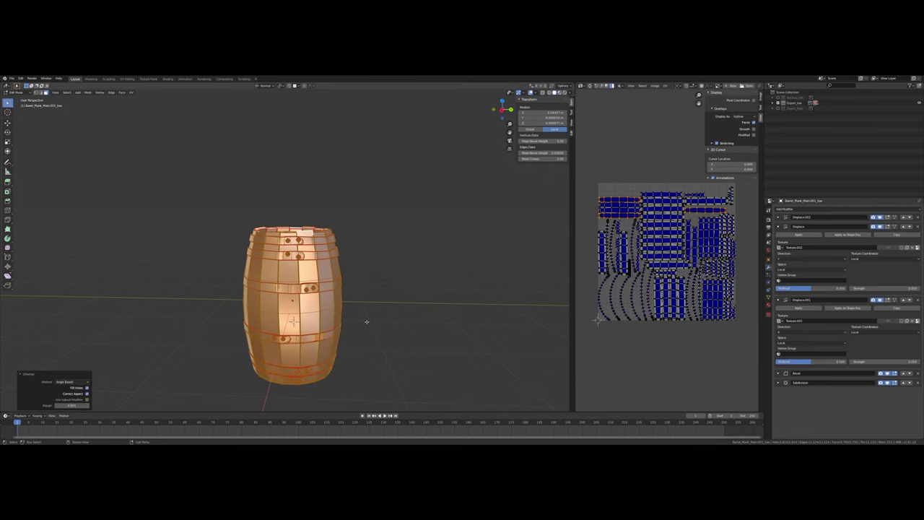
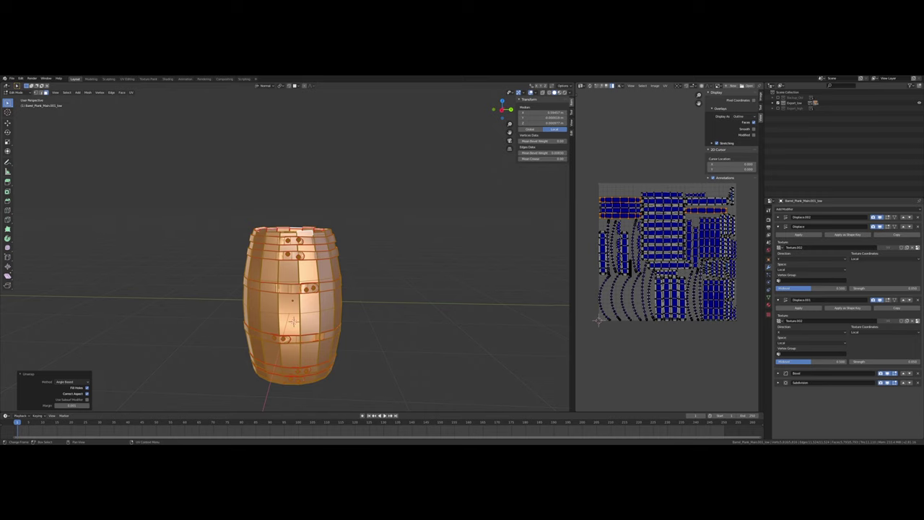
Step: Select the stack of horizontal plank islands in the upper middle of the UV layout, including the offset one beneath it
{"action": "scroll", "coordinate": [674, 267], "scroll_direction": "up", "scroll_amount": 1}
{"action": "scroll", "coordinate": [673, 268], "scroll_direction": "up", "scroll_amount": 1}
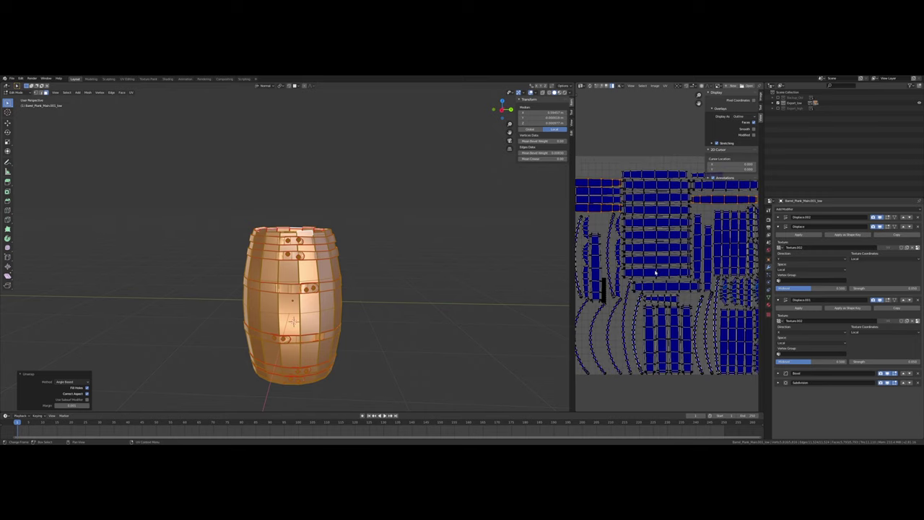
{"action": "left_click", "coordinate": [656, 275]}
{"action": "left_click", "coordinate": [659, 286], "text": "shift"}
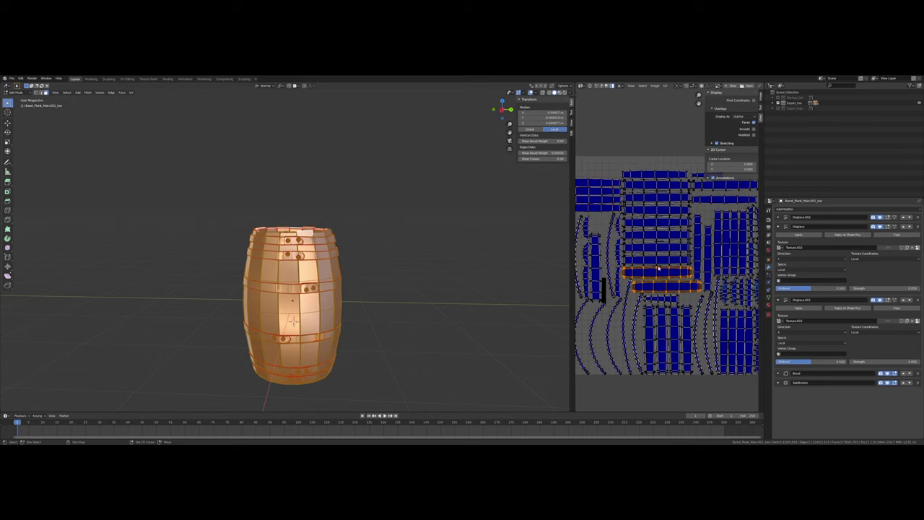
{"action": "left_click", "coordinate": [658, 261], "text": "shift"}
{"action": "left_click", "coordinate": [657, 249], "text": "shift"}
{"action": "left_click", "coordinate": [657, 237], "text": "shift"}
{"action": "left_click", "coordinate": [656, 224], "text": "shift"}
{"action": "left_click", "coordinate": [655, 208], "text": "shift"}
{"action": "left_click", "coordinate": [656, 196], "text": "shift"}
{"action": "left_click", "coordinate": [656, 179], "text": "shift"}
{"action": "middle_click_drag", "start_coordinate": [696, 205], "coordinate": [722, 216]}
{"action": "left_click", "coordinate": [659, 196], "text": "shift"}
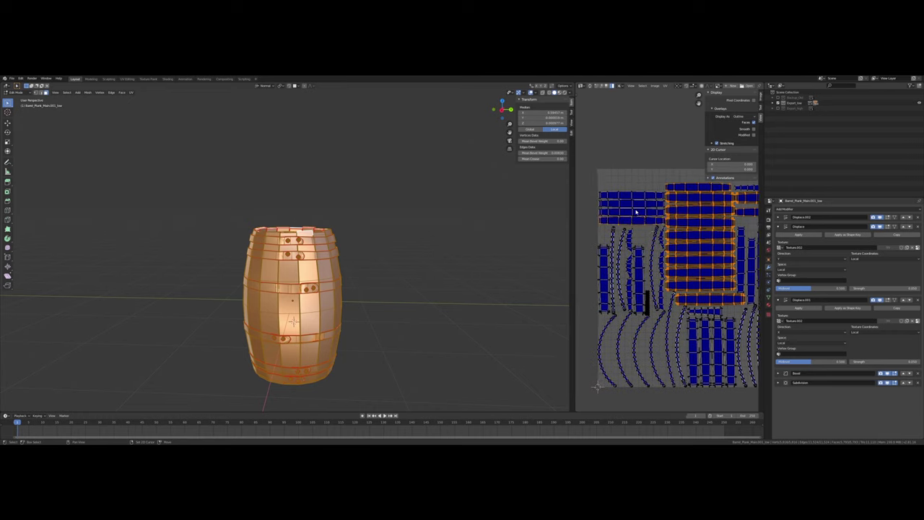
Step: Move the selected plank islands out above the UV square and rotate them 90 degrees so they stand upright
{"action": "scroll", "coordinate": [637, 200], "scroll_direction": "down", "scroll_amount": 5}
{"action": "left_click_drag", "start_coordinate": [680, 252], "coordinate": [679, 182]}
{"action": "type", "text": "r90"}
{"action": "key", "text": "Return"}
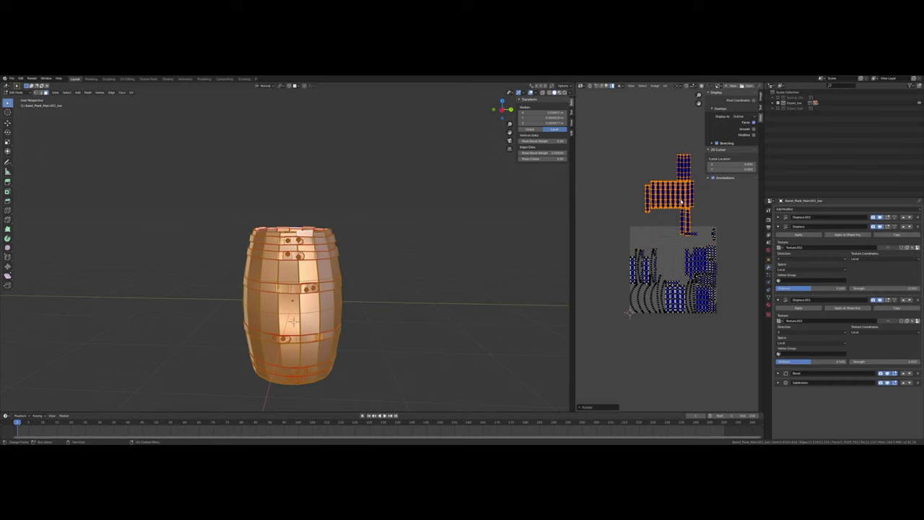
{"action": "left_click_drag", "start_coordinate": [681, 202], "coordinate": [641, 194]}
Step: Rotate the short tapered island near the UV square's upper edge 90 degrees and move it towards the upper-right corner
{"action": "scroll", "coordinate": [695, 255], "scroll_direction": "up", "scroll_amount": 3}
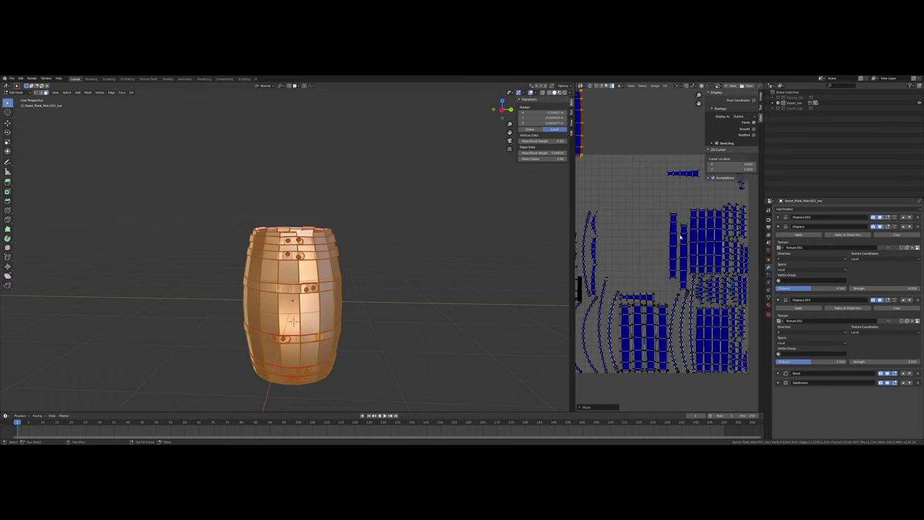
{"action": "middle_click_drag", "start_coordinate": [679, 237], "coordinate": [653, 244]}
{"action": "middle_click_drag", "start_coordinate": [683, 201], "coordinate": [666, 222]}
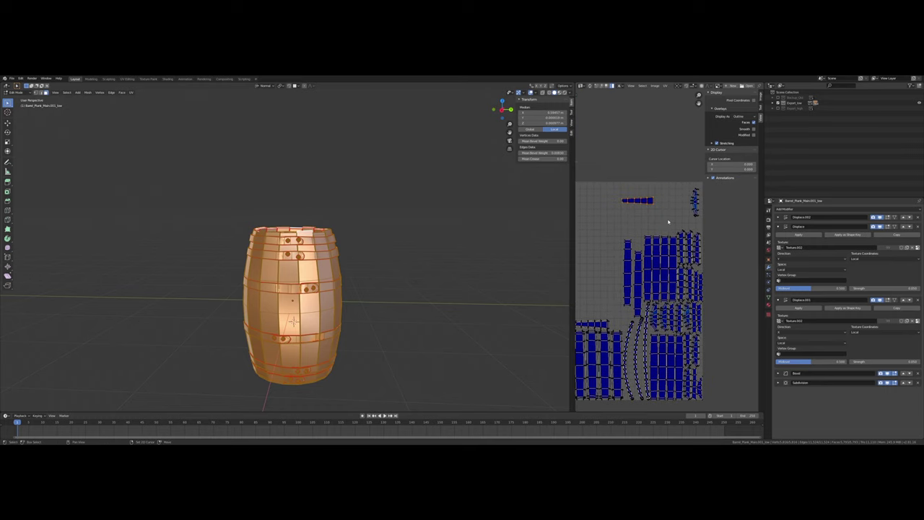
{"action": "type", "text": "r90"}
{"action": "key", "text": "Return"}
{"action": "key", "text": "g"}
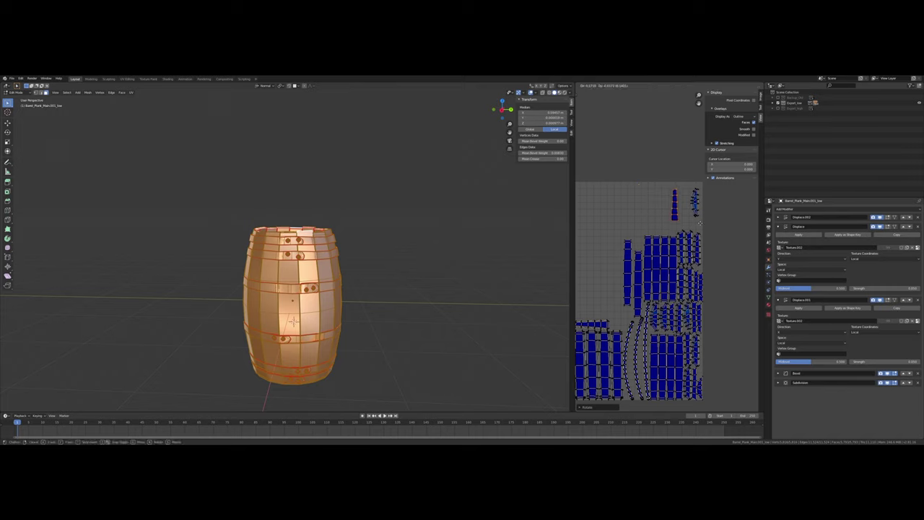
{"action": "left_click", "coordinate": [713, 228]}
Step: Rotate the short horizontal island above the lower plank group 90 degrees and place it beside the other tapered island
{"action": "middle_click_drag", "start_coordinate": [618, 244], "coordinate": [690, 242]}
{"action": "left_click", "coordinate": [710, 307]}
{"action": "middle_click_drag", "start_coordinate": [727, 268], "coordinate": [635, 279]}
{"action": "type", "text": "r90"}
{"action": "key", "text": "Return"}
{"action": "key", "text": "g"}
{"action": "left_click", "coordinate": [715, 163]}
Step: Move the outer group of five upright planks into the empty middle of the UV square above the lower plank group
{"action": "middle_click_drag", "start_coordinate": [591, 222], "coordinate": [685, 260]}
{"action": "scroll", "coordinate": [679, 222], "scroll_direction": "down", "scroll_amount": 2}
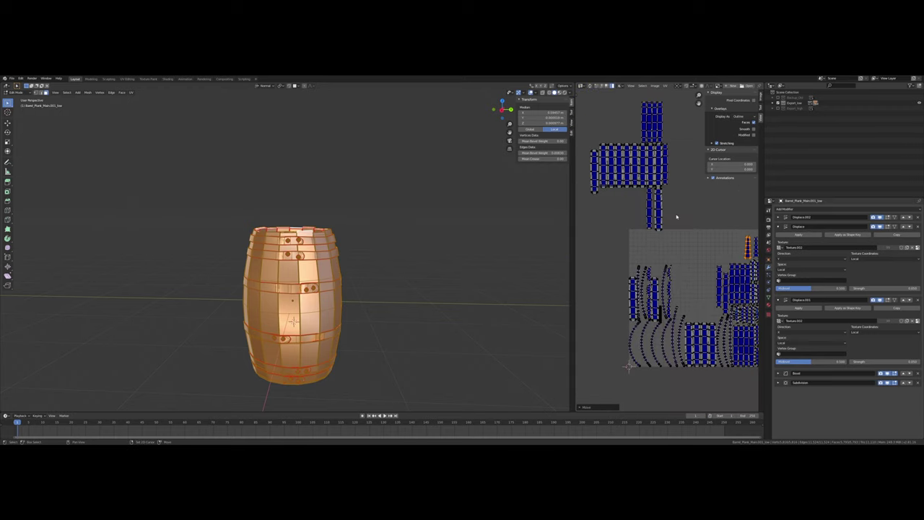
{"action": "middle_click_drag", "start_coordinate": [677, 218], "coordinate": [685, 239]}
{"action": "left_click", "coordinate": [621, 196]}
{"action": "left_click", "coordinate": [633, 195], "text": "shift"}
{"action": "middle_click_drag", "start_coordinate": [704, 238], "coordinate": [671, 234]}
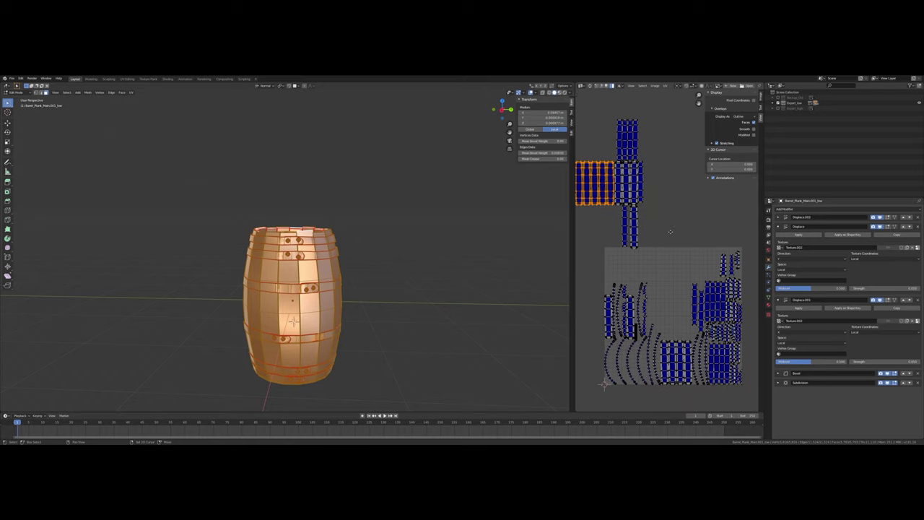
{"action": "key", "text": "g"}
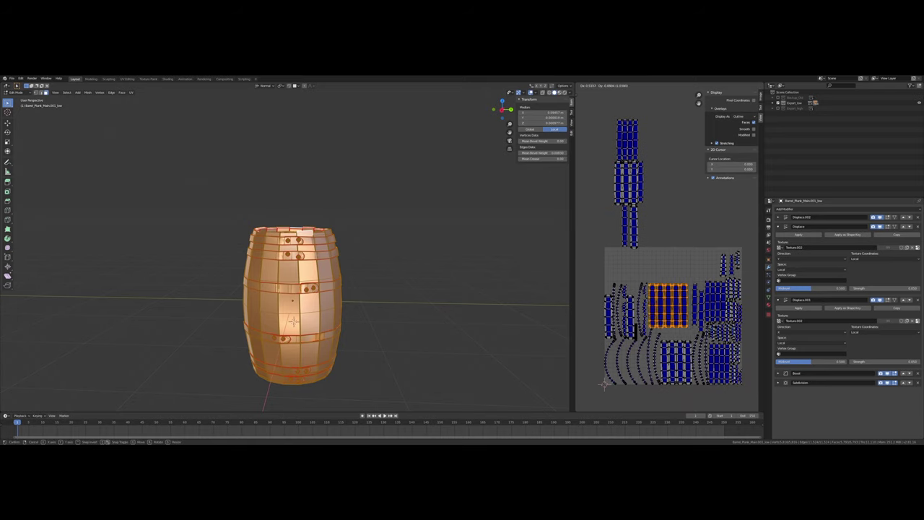
{"action": "left_click", "coordinate": [737, 359]}
{"action": "scroll", "coordinate": [736, 360], "scroll_direction": "up", "scroll_amount": 4}
{"action": "middle_click_drag", "start_coordinate": [736, 361], "coordinate": [699, 256]}
{"action": "key", "text": "g"}
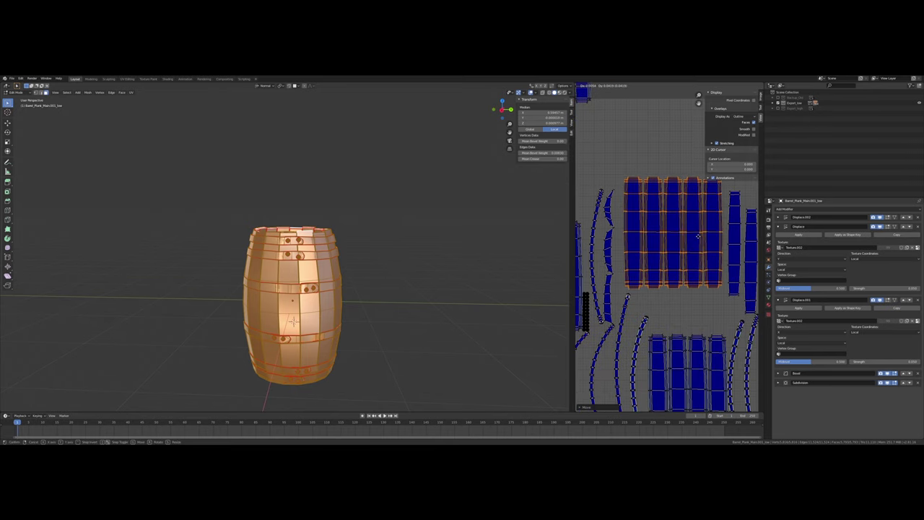
{"action": "left_click", "coordinate": [697, 238]}
Step: Move one of the two single planks above the UV square into the square's upper-left corner
{"action": "scroll", "coordinate": [657, 192], "scroll_direction": "down", "scroll_amount": 3}
{"action": "middle_click_drag", "start_coordinate": [652, 176], "coordinate": [643, 260]}
{"action": "left_click", "coordinate": [612, 203]}
{"action": "middle_click_drag", "start_coordinate": [636, 178], "coordinate": [637, 203]}
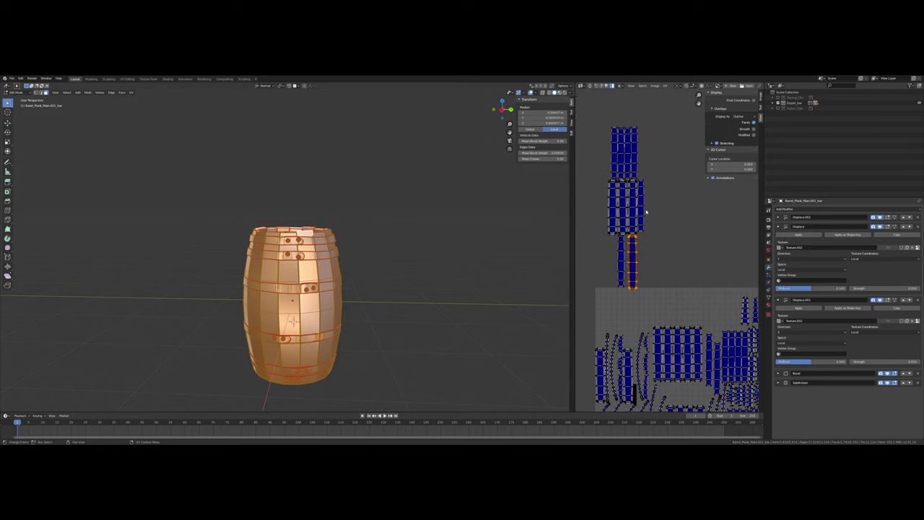
{"action": "key", "text": "g"}
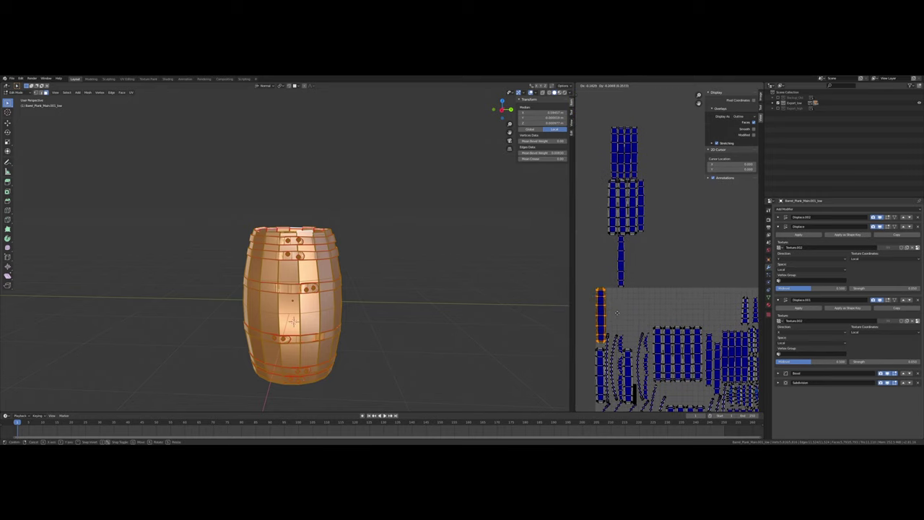
{"action": "left_click", "coordinate": [617, 320]}
Step: Select four of the five middle planks and shift them down towards the lower row of four planks
{"action": "middle_click_drag", "start_coordinate": [667, 343], "coordinate": [683, 263]}
{"action": "scroll", "coordinate": [717, 279], "scroll_direction": "up", "scroll_amount": 3}
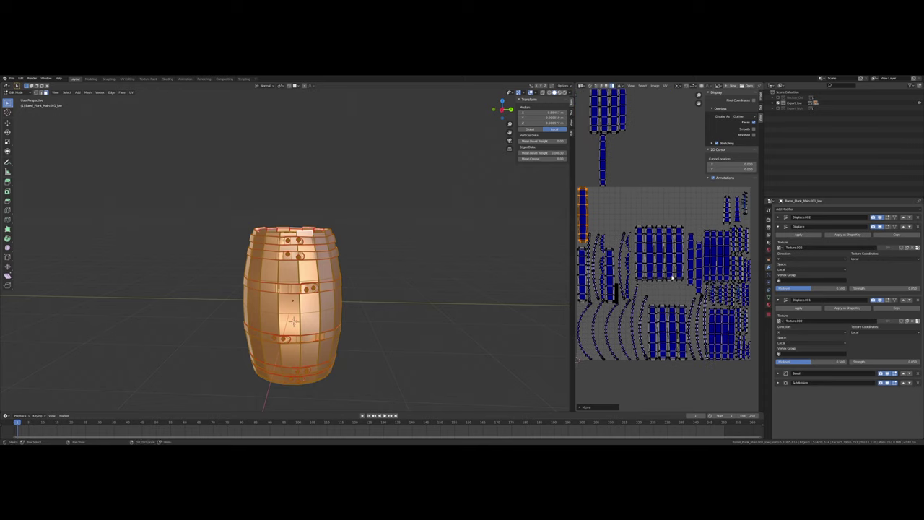
{"action": "left_click", "coordinate": [628, 286]}
{"action": "left_click", "coordinate": [649, 282], "text": "shift"}
{"action": "left_click", "coordinate": [666, 278], "text": "shift"}
{"action": "left_click", "coordinate": [686, 281], "text": "shift"}
{"action": "key", "text": "g"}
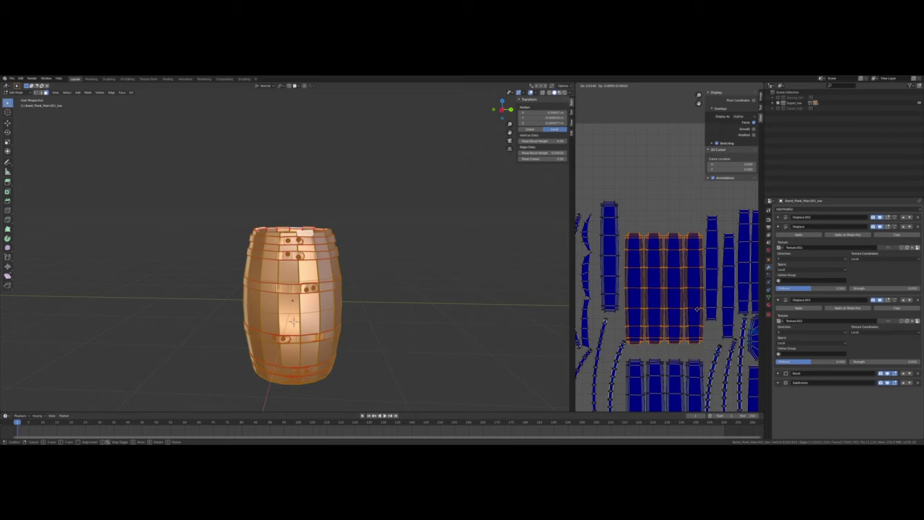
{"action": "left_click", "coordinate": [697, 308]}
Step: Move the single plank from the UV square's upper-left corner to the space above the middle four planks
{"action": "scroll", "coordinate": [696, 307], "scroll_direction": "up", "scroll_amount": 2}
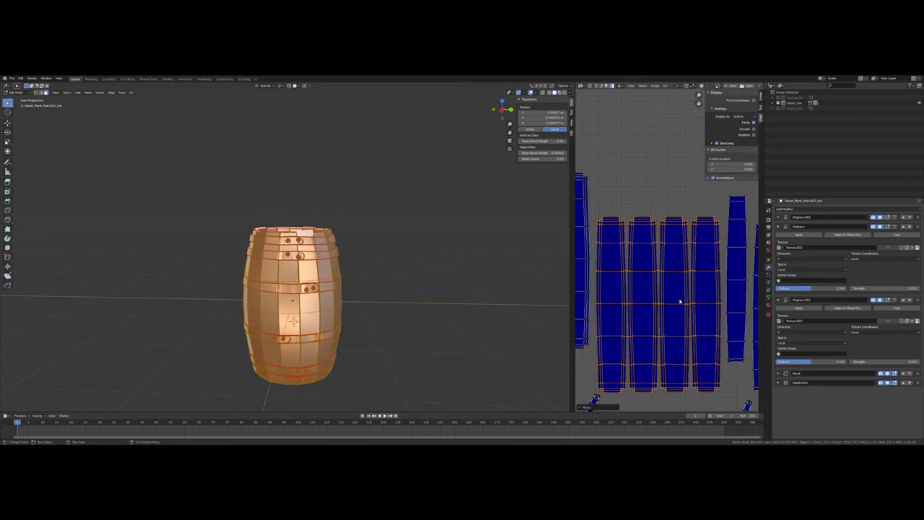
{"action": "scroll", "coordinate": [664, 293], "scroll_direction": "down", "scroll_amount": 4}
{"action": "middle_click_drag", "start_coordinate": [651, 260], "coordinate": [699, 311]}
{"action": "left_click", "coordinate": [625, 257]}
{"action": "key", "text": "g"}
{"action": "left_click", "coordinate": [717, 247]}
Step: Move the curved strip beside the lower four planks closer to the neighbouring curved strip
{"action": "middle_click_drag", "start_coordinate": [692, 376], "coordinate": [642, 292]}
{"action": "left_click", "coordinate": [646, 334]}
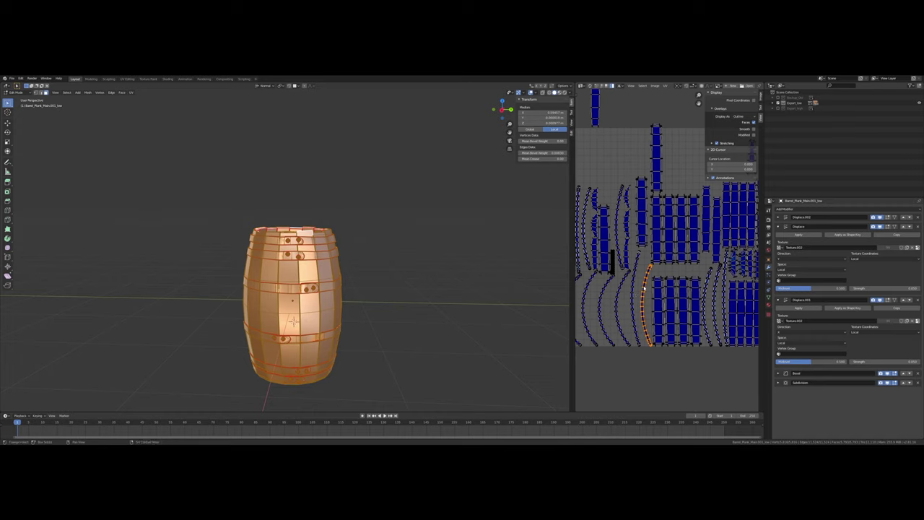
{"action": "key", "text": "g"}
{"action": "left_click", "coordinate": [635, 289]}
{"action": "middle_click_drag", "start_coordinate": [635, 289], "coordinate": [659, 287]}
{"action": "key", "text": "g"}
{"action": "right_click", "coordinate": [639, 286]}
Step: Scale down the two curved strips beside the lower plank row slightly and shift them away from the planks
{"action": "scroll", "coordinate": [668, 288], "scroll_direction": "up", "scroll_amount": 2}
{"action": "left_click", "coordinate": [650, 289]}
{"action": "left_click", "coordinate": [674, 292], "text": "shift"}
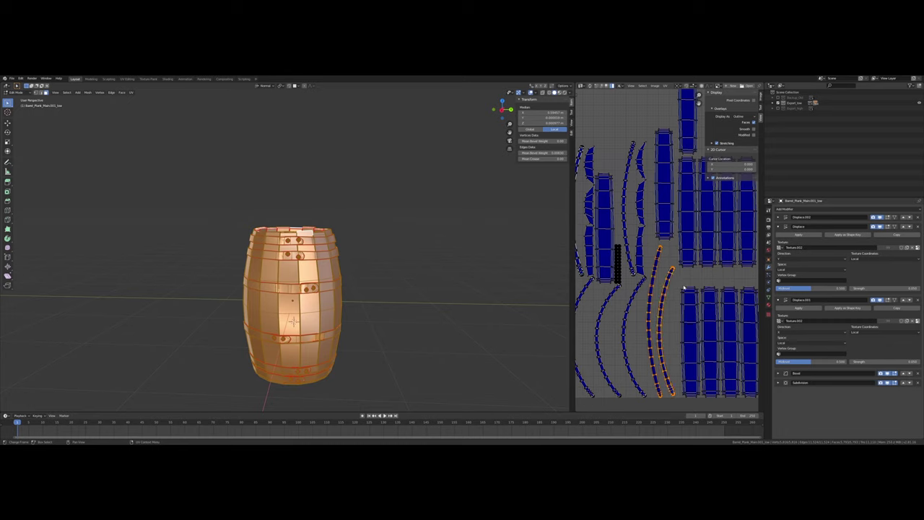
{"action": "key", "text": "s"}
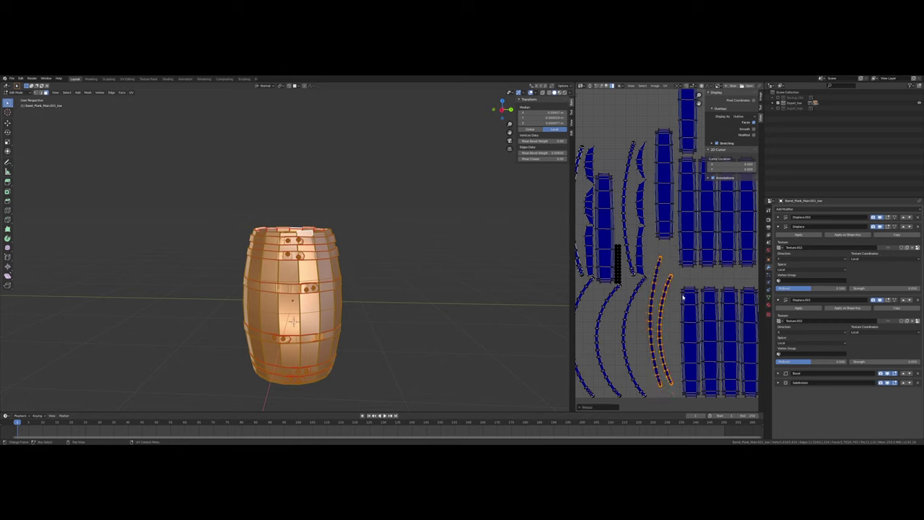
{"action": "key", "text": "g"}
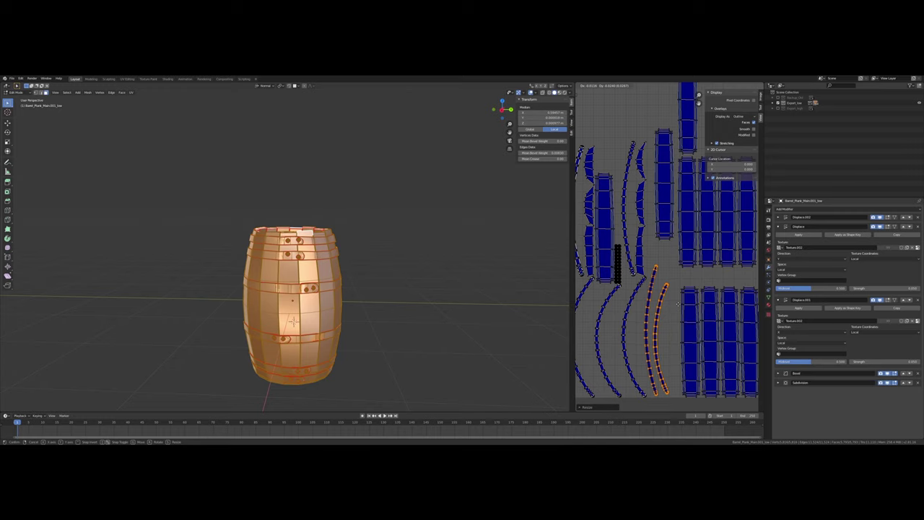
{"action": "left_click", "coordinate": [677, 305]}
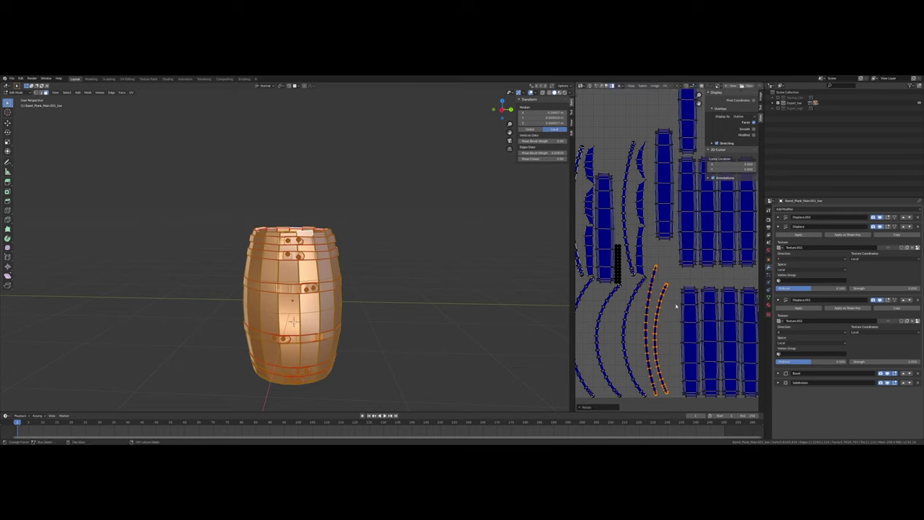
Step: Lower the lone plank above the two curved strips so it sits beside the middle plank row
{"action": "left_click", "coordinate": [666, 217]}
{"action": "key", "text": "g"}
{"action": "left_click", "coordinate": [679, 255]}
Step: Select the four middle planks together and shift them down close to the lower plank row
{"action": "middle_click_drag", "start_coordinate": [690, 261], "coordinate": [622, 260]}
{"action": "left_click", "coordinate": [681, 260]}
{"action": "left_click", "coordinate": [660, 258], "text": "shift"}
{"action": "left_click", "coordinate": [642, 258], "text": "shift"}
{"action": "left_click", "coordinate": [622, 256], "text": "shift"}
{"action": "left_click", "coordinate": [644, 253], "text": "shift"}
{"action": "key", "text": "g"}
{"action": "left_click", "coordinate": [646, 267]}
Step: Reposition the single plank above the right end of the middle plank row, inside the UV square's upper edge
{"action": "middle_click_drag", "start_coordinate": [645, 191], "coordinate": [642, 278]}
{"action": "left_click", "coordinate": [625, 203]}
{"action": "key", "text": "g"}
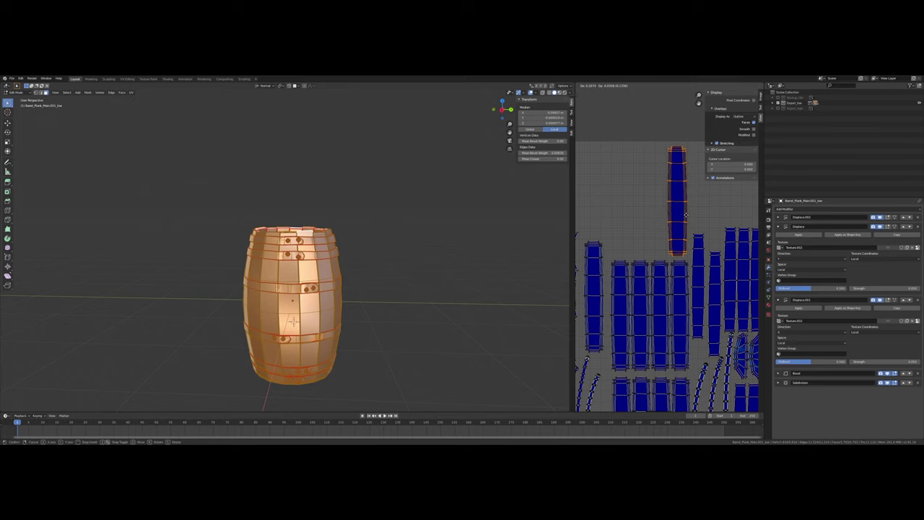
{"action": "left_click", "coordinate": [682, 213]}
Step: Move the joined group of three planks into the UV square and align it beside the single plank above the middle row
{"action": "scroll", "coordinate": [636, 211], "scroll_direction": "down", "scroll_amount": 4}
{"action": "middle_click_drag", "start_coordinate": [636, 193], "coordinate": [651, 214]}
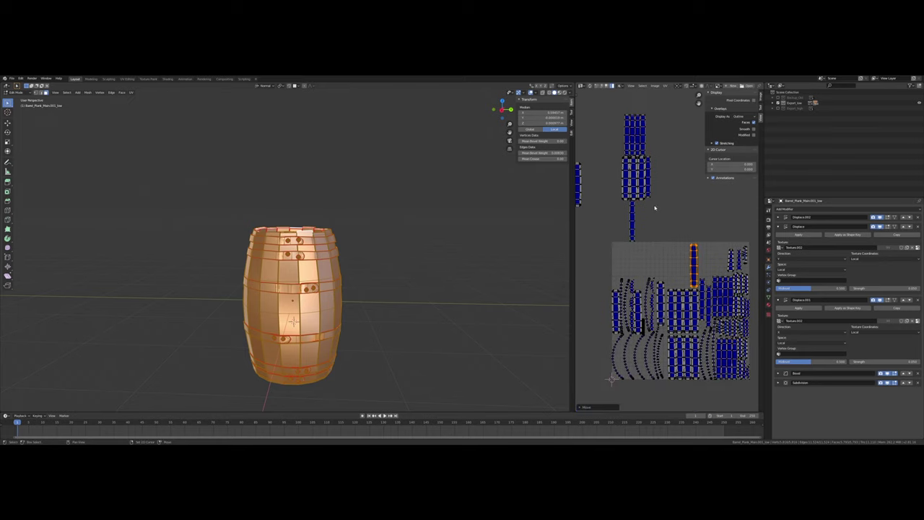
{"action": "left_click", "coordinate": [641, 186]}
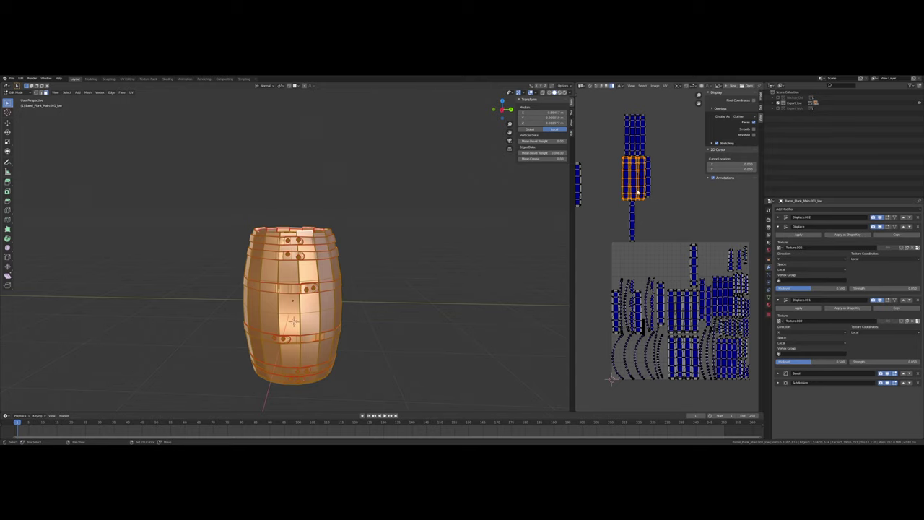
{"action": "key", "text": "g"}
{"action": "left_click", "coordinate": [684, 279]}
{"action": "scroll", "coordinate": [685, 279], "scroll_direction": "up", "scroll_amount": 5}
{"action": "key", "text": "g"}
{"action": "left_click", "coordinate": [680, 257]}
{"action": "scroll", "coordinate": [682, 256], "scroll_direction": "down", "scroll_amount": 3}
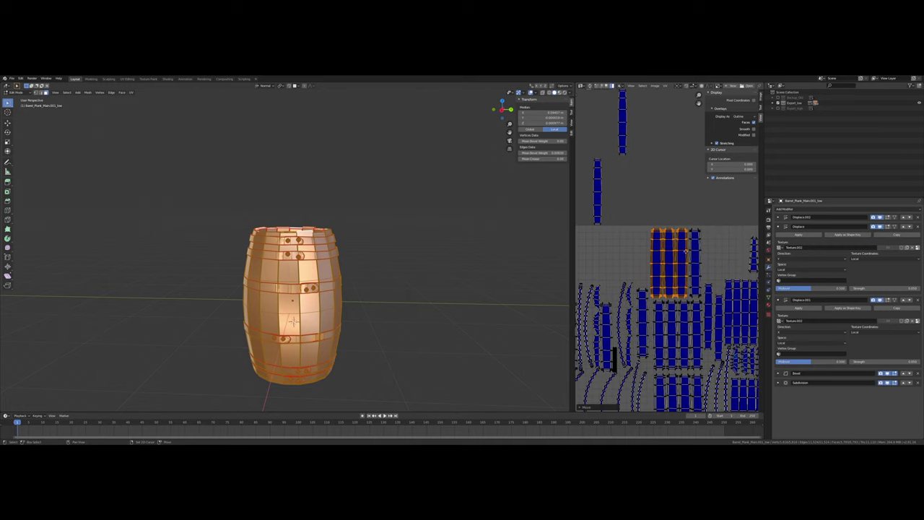
Step: Move the stray plank lying far left of the UV square to the gap beside the upper plank row
{"action": "middle_click_drag", "start_coordinate": [607, 154], "coordinate": [656, 173]}
{"action": "scroll", "coordinate": [669, 167], "scroll_direction": "down", "scroll_amount": 2}
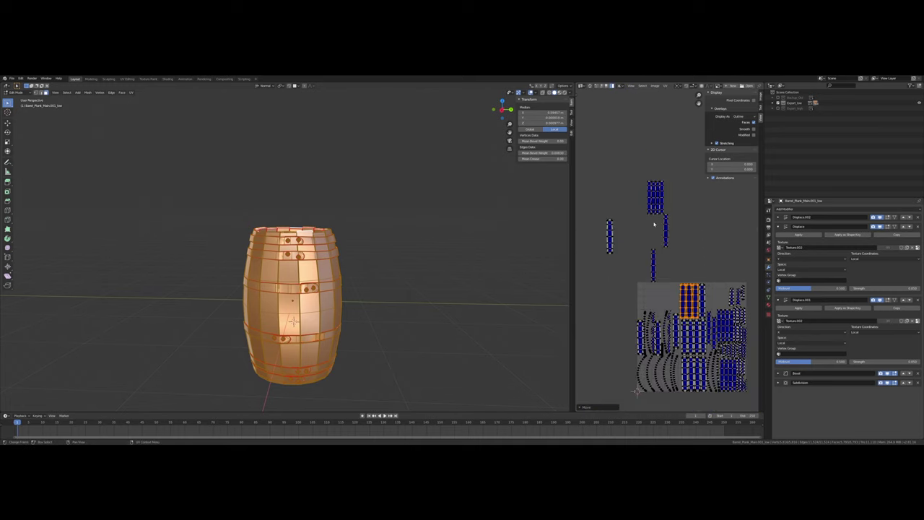
{"action": "left_click", "coordinate": [608, 234]}
{"action": "scroll", "coordinate": [650, 249], "scroll_direction": "up", "scroll_amount": 4}
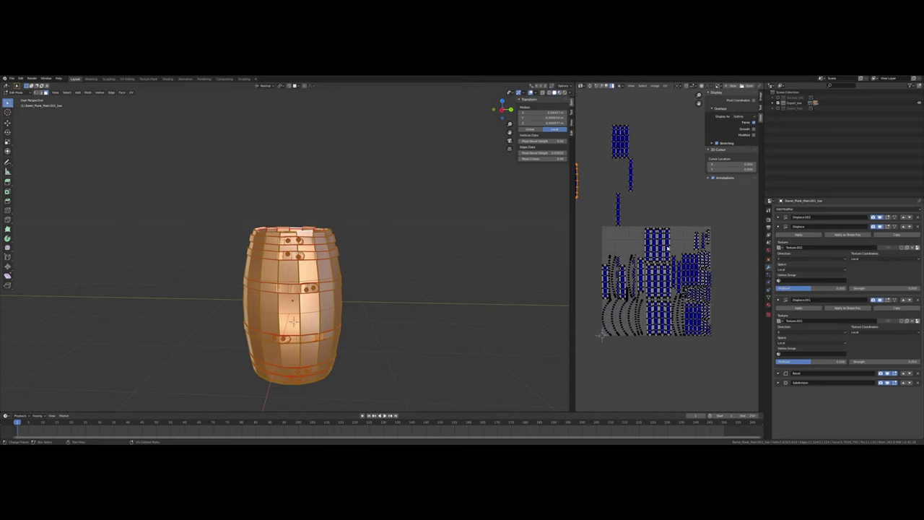
{"action": "key", "text": "g"}
{"action": "left_click", "coordinate": [713, 270]}
{"action": "scroll", "coordinate": [708, 270], "scroll_direction": "down", "scroll_amount": 4}
{"action": "key", "text": "g"}
{"action": "left_click", "coordinate": [689, 260]}
Step: Move the narrow plank beside the middle row to the free space in the UV square's upper-left area
{"action": "scroll", "coordinate": [681, 257], "scroll_direction": "up", "scroll_amount": 4}
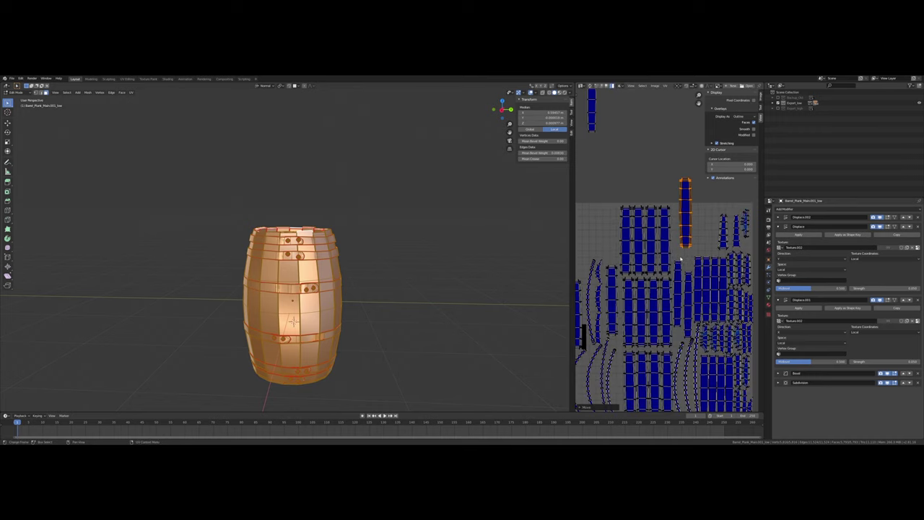
{"action": "left_click", "coordinate": [679, 277]}
{"action": "middle_click_drag", "start_coordinate": [656, 274], "coordinate": [672, 276], "text": "shift"}
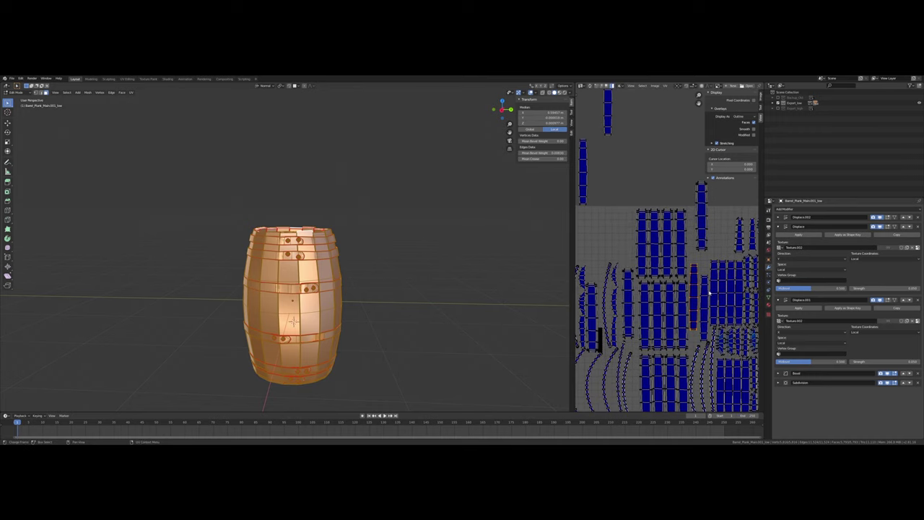
{"action": "key", "text": "g"}
{"action": "left_click", "coordinate": [622, 225]}
Step: Lower the single overhanging plank into the UV square and place it directly beside the upper plank row
{"action": "middle_click_drag", "start_coordinate": [723, 253], "coordinate": [663, 242]}
{"action": "scroll", "coordinate": [662, 242], "scroll_direction": "up", "scroll_amount": 3}
{"action": "scroll", "coordinate": [646, 230], "scroll_direction": "left", "scroll_amount": 2, "text": "ctrl"}
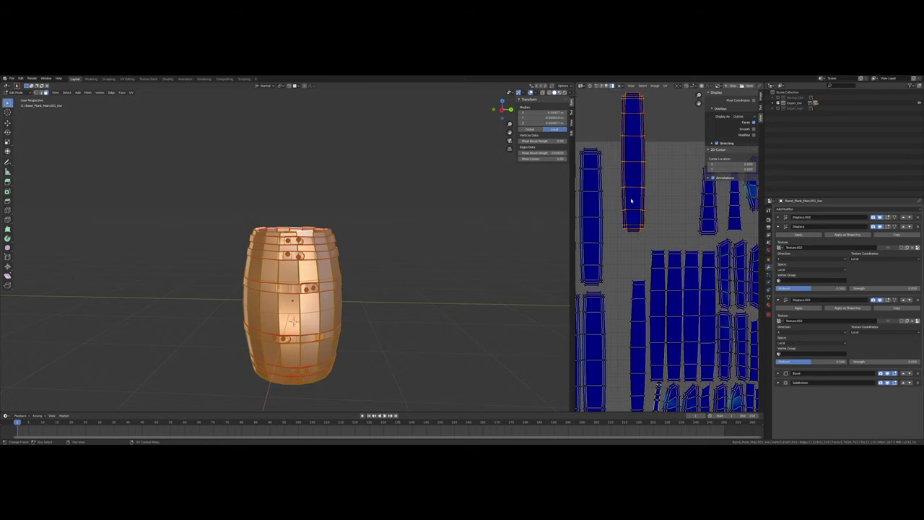
{"action": "left_click", "coordinate": [627, 216]}
{"action": "key", "text": "g"}
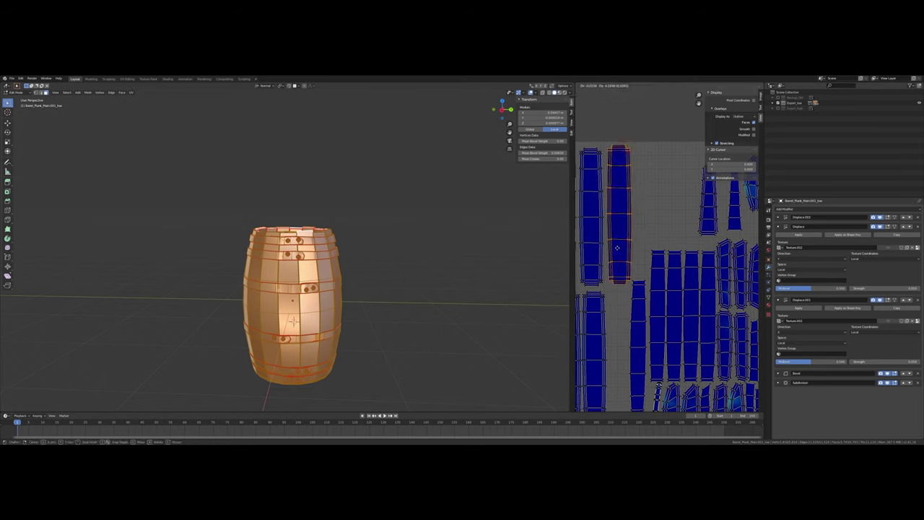
{"action": "left_click", "coordinate": [618, 245]}
Step: Move the joined group of four planks from above the UV square into the free space in its upper-left area
{"action": "scroll", "coordinate": [628, 247], "scroll_direction": "down", "scroll_amount": 4}
{"action": "middle_click_drag", "start_coordinate": [594, 160], "coordinate": [625, 187]}
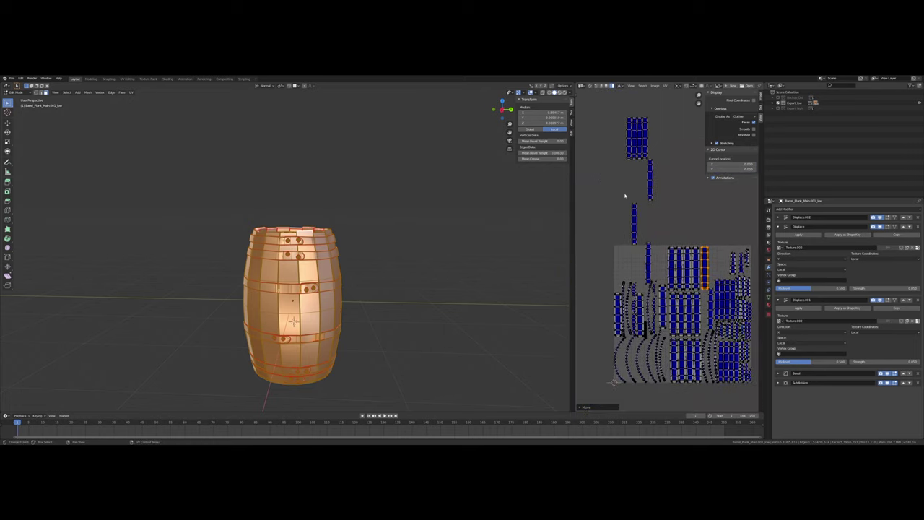
{"action": "left_click", "coordinate": [635, 140]}
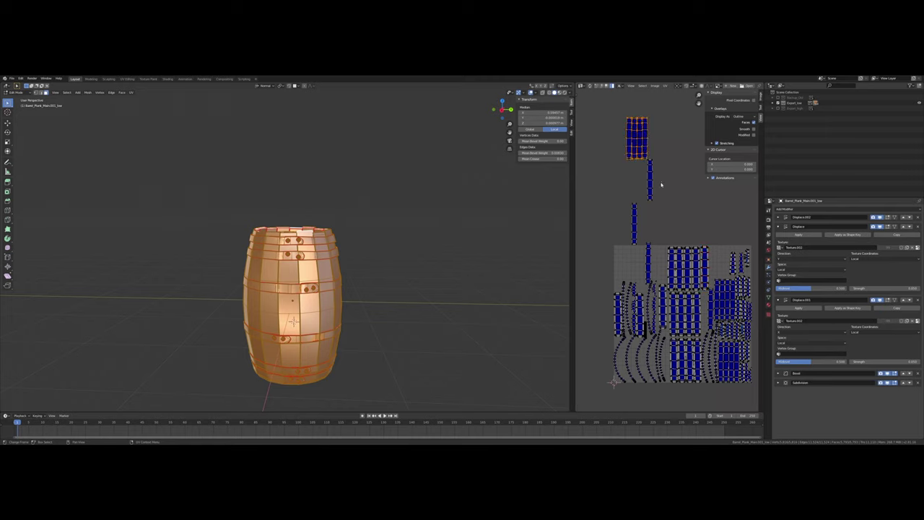
{"action": "key", "text": "g"}
{"action": "left_click", "coordinate": [635, 268]}
{"action": "scroll", "coordinate": [635, 269], "scroll_direction": "up", "scroll_amount": 3}
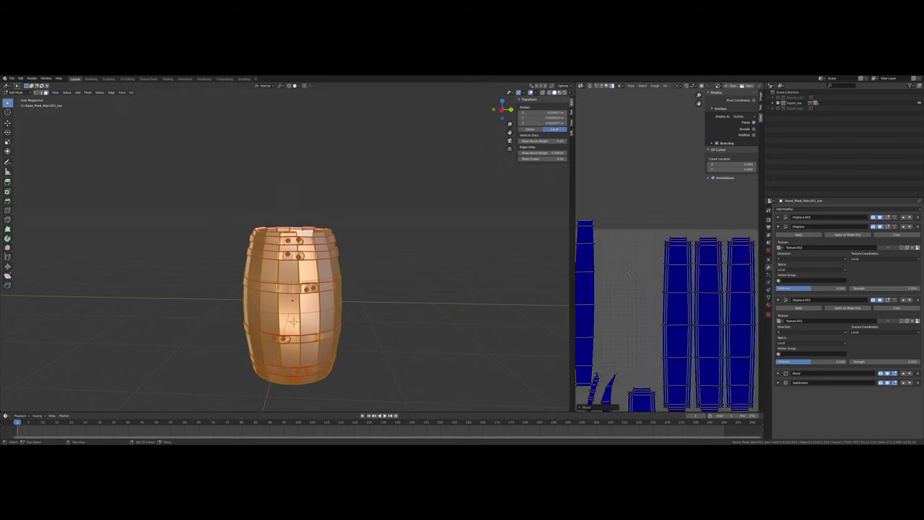
Step: Scale down the four-plank group and reposition it so it fits inside the UV square's upper-left corner
{"action": "middle_click_drag", "start_coordinate": [636, 269], "coordinate": [695, 275]}
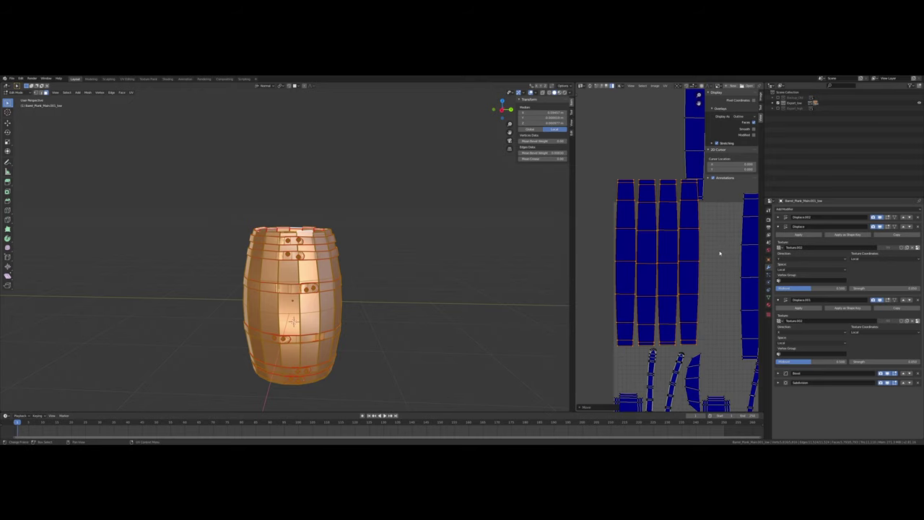
{"action": "key", "text": "s"}
{"action": "left_click", "coordinate": [705, 272]}
{"action": "key", "text": "g"}
{"action": "left_click", "coordinate": [705, 278]}
{"action": "middle_click_drag", "start_coordinate": [720, 252], "coordinate": [690, 261]}
{"action": "scroll", "coordinate": [690, 261], "scroll_direction": "down", "scroll_amount": 2}
Step: Place the single plank above the UV square beside the four-plank group and align the overhanging plank next to it
{"action": "left_click", "coordinate": [670, 200]}
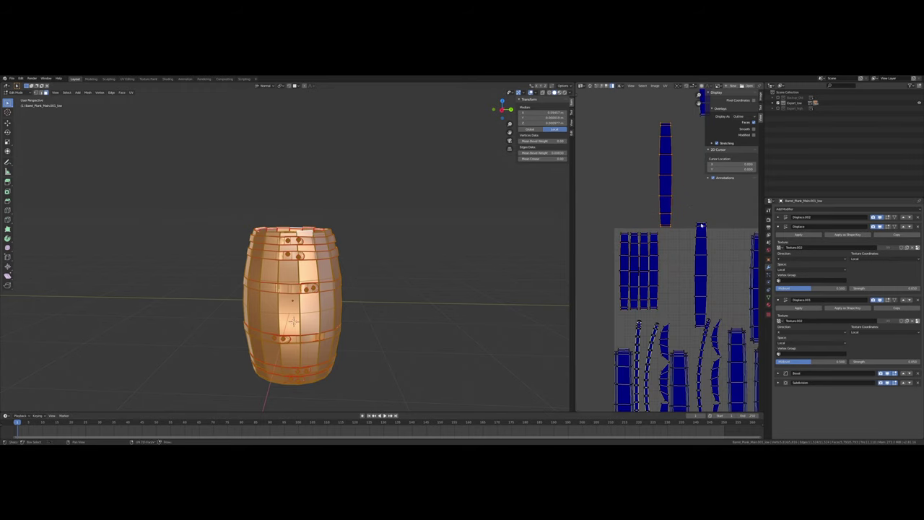
{"action": "middle_click_drag", "start_coordinate": [699, 221], "coordinate": [662, 219]}
{"action": "key", "text": "g"}
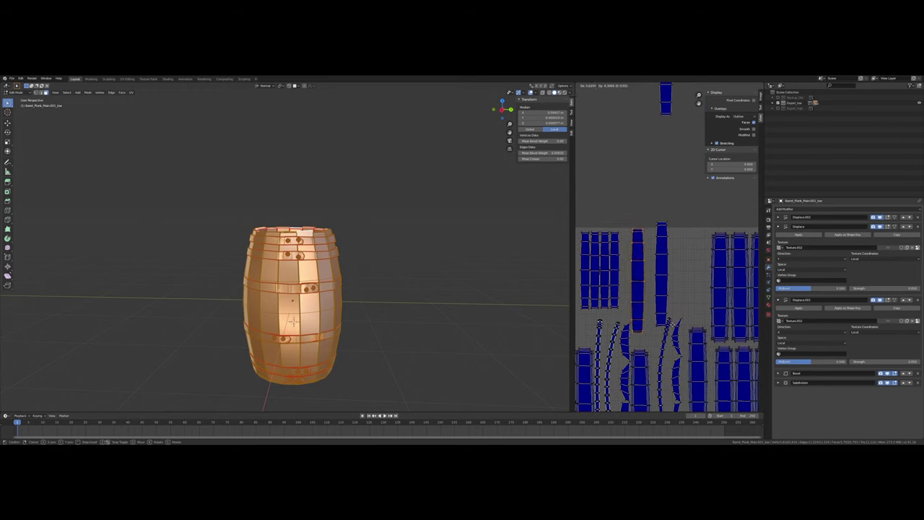
{"action": "left_click", "coordinate": [662, 291]}
{"action": "left_click", "coordinate": [662, 291]}
{"action": "key", "text": "g"}
{"action": "left_click", "coordinate": [656, 294]}
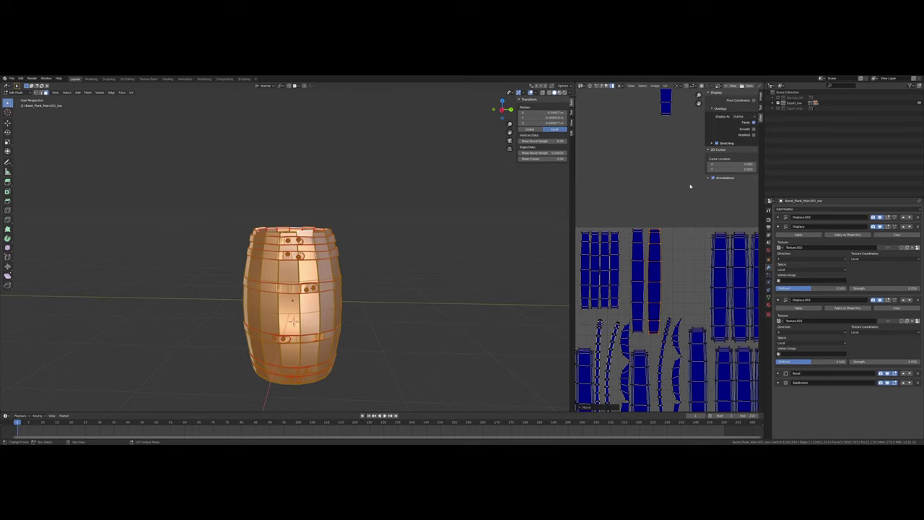
Step: Move the last plank remaining above the UV square into the gap before the upper row of large planks
{"action": "scroll", "coordinate": [690, 186], "scroll_direction": "down", "scroll_amount": 4}
{"action": "left_click", "coordinate": [670, 175]}
{"action": "key", "text": "g"}
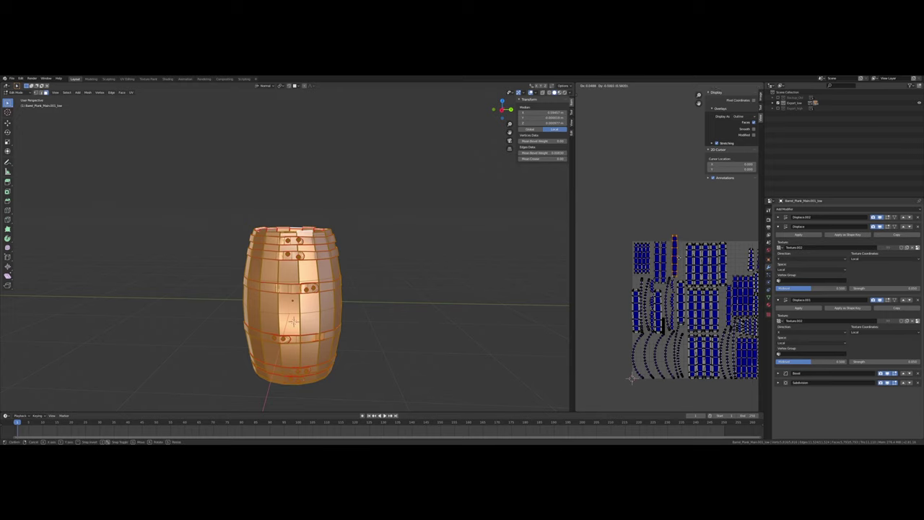
{"action": "left_click", "coordinate": [677, 259]}
{"action": "middle_click_drag", "start_coordinate": [701, 253], "coordinate": [676, 251]}
{"action": "scroll", "coordinate": [676, 250], "scroll_direction": "up", "scroll_amount": 5}
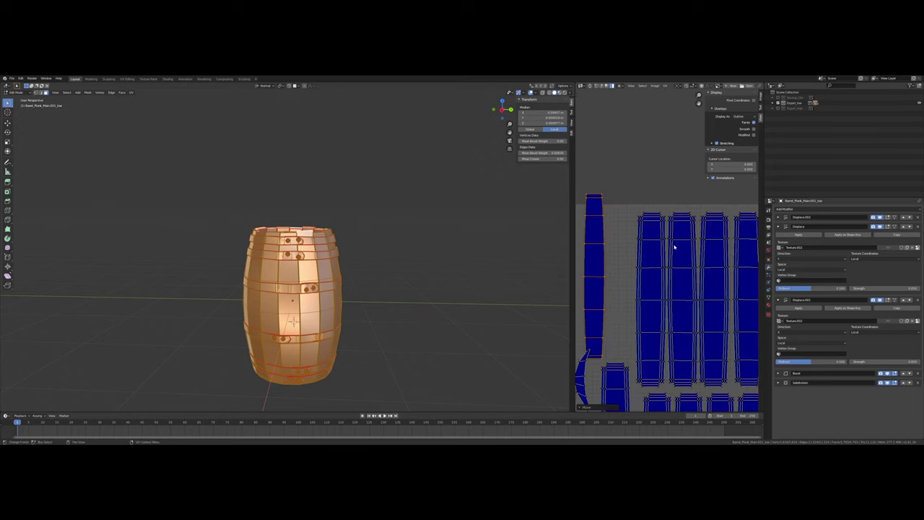
Step: Scale down the overhanging plank and shift it fully inside the UV square beside the upper plank row
{"action": "scroll", "coordinate": [677, 251], "scroll_direction": "left", "scroll_amount": 1, "text": "ctrl"}
{"action": "key", "text": "s"}
{"action": "left_click", "coordinate": [661, 253]}
{"action": "key", "text": "g"}
{"action": "left_click", "coordinate": [676, 258]}
{"action": "scroll", "coordinate": [676, 258], "scroll_direction": "down", "scroll_amount": 4}
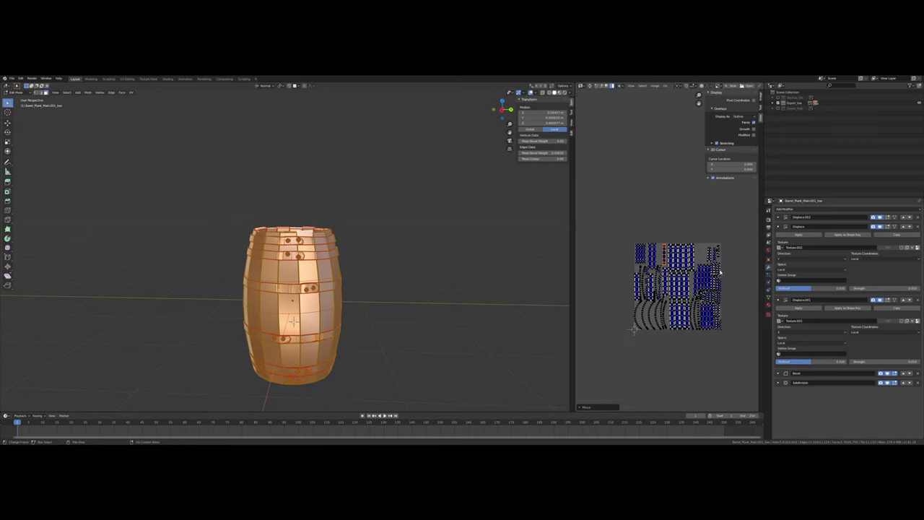
Step: Examine the packed UV layout of all barrel parts, checking the spacing between the plank islands
{"action": "key", "text": "Tab"}
{"action": "key", "text": "Tab"}
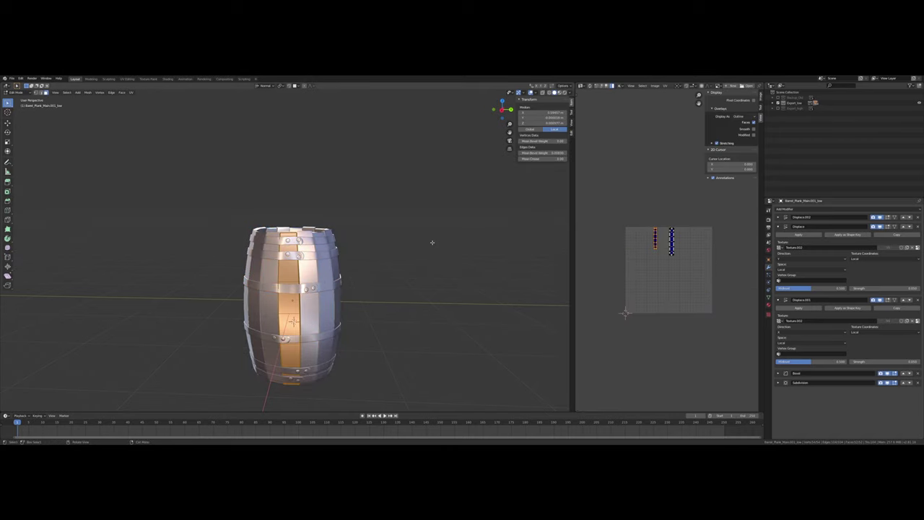
{"action": "key", "text": "Tab"}
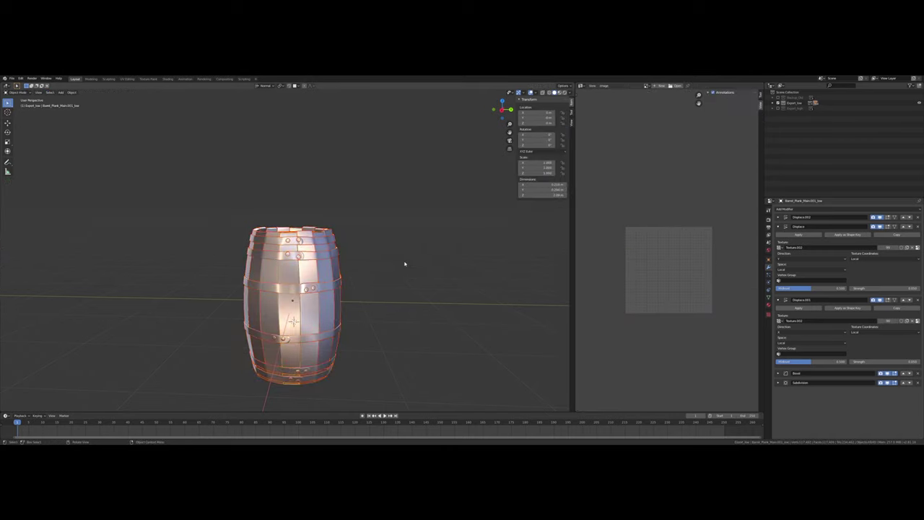
{"action": "key", "text": "Tab"}
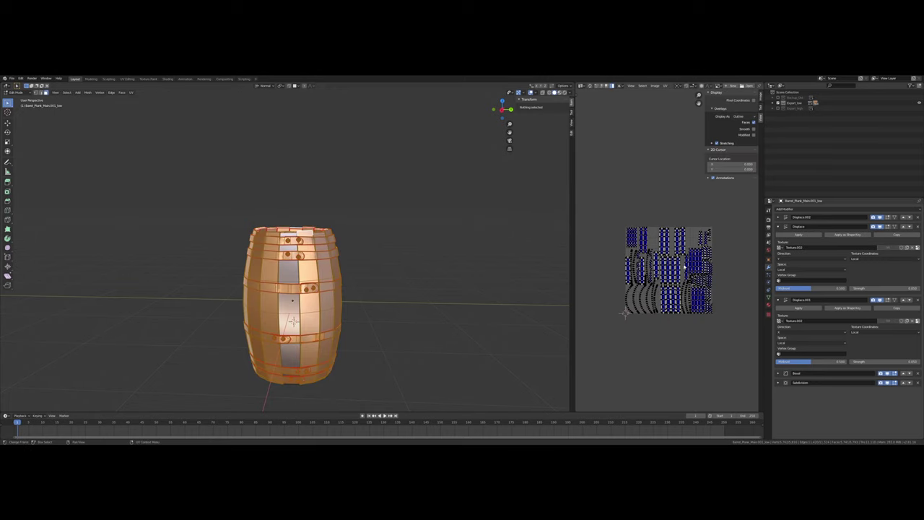
{"action": "key", "text": "a"}
{"action": "scroll", "coordinate": [672, 258], "scroll_direction": "up", "scroll_amount": 3}
{"action": "scroll", "coordinate": [672, 259], "scroll_direction": "up", "scroll_amount": 6}
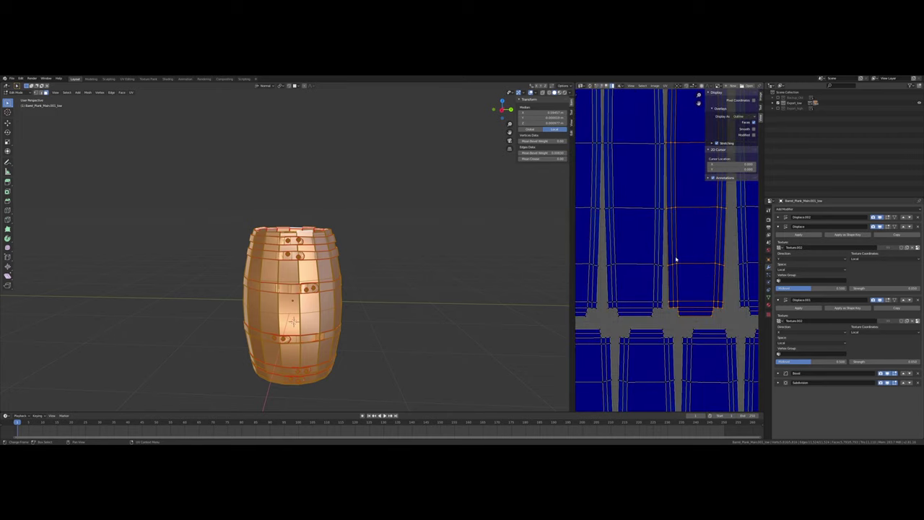
{"action": "scroll", "coordinate": [677, 256], "scroll_direction": "down", "scroll_amount": 8}
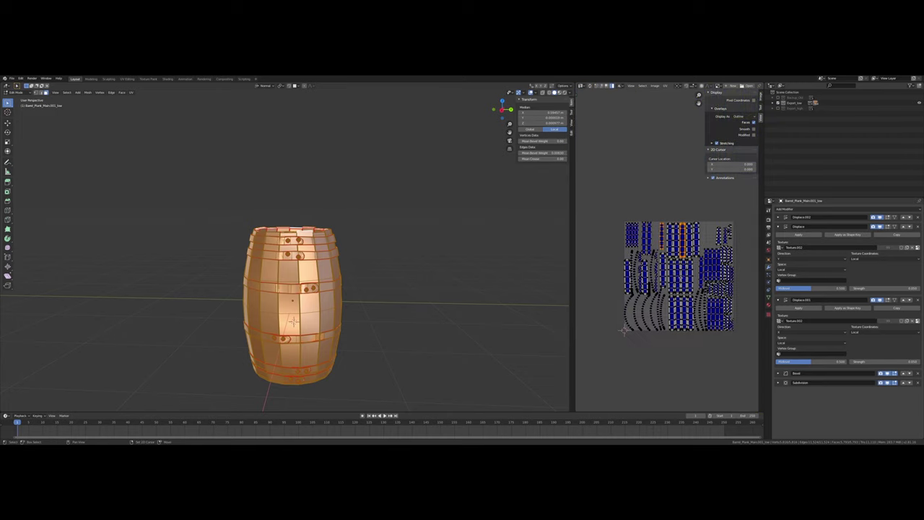
{"action": "key", "text": "Tab"}
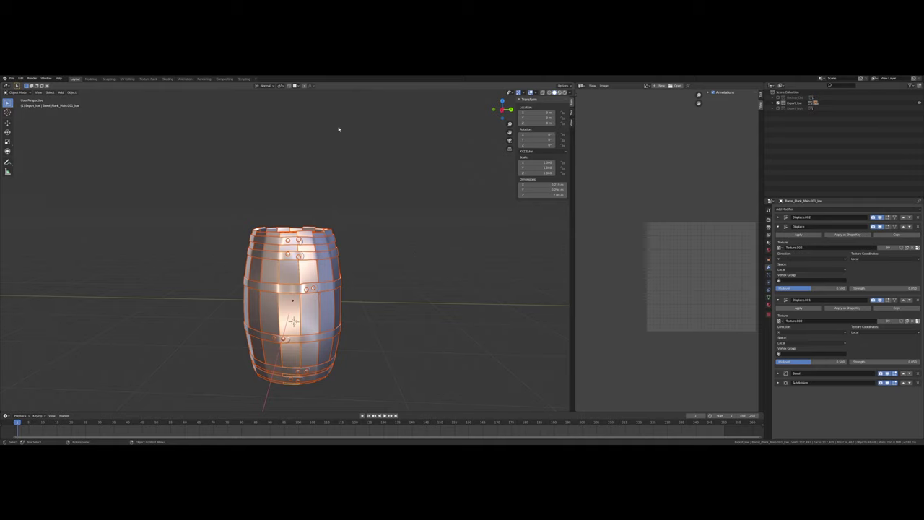
Step: Delete the old Export_high collection together with its whole hierarchy
{"action": "left_click", "coordinate": [788, 108]}
{"action": "right_click", "coordinate": [785, 110]}
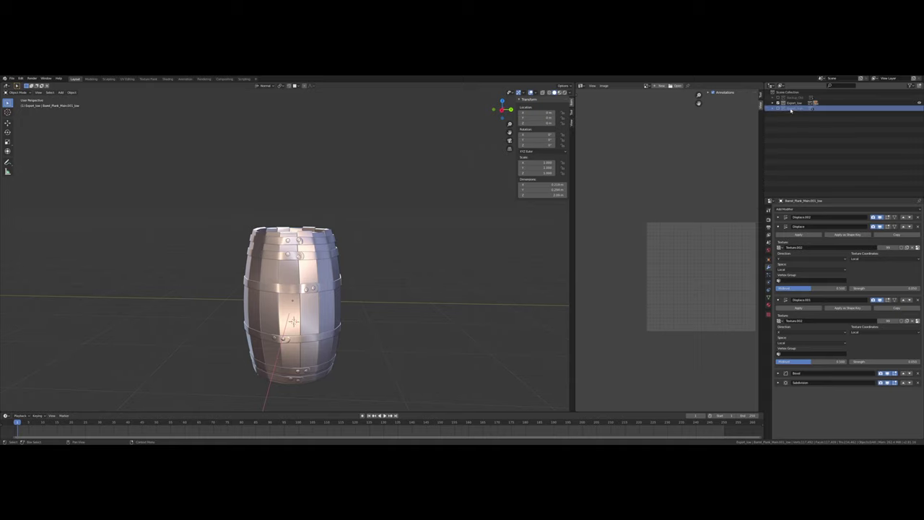
{"action": "right_click", "coordinate": [789, 110]}
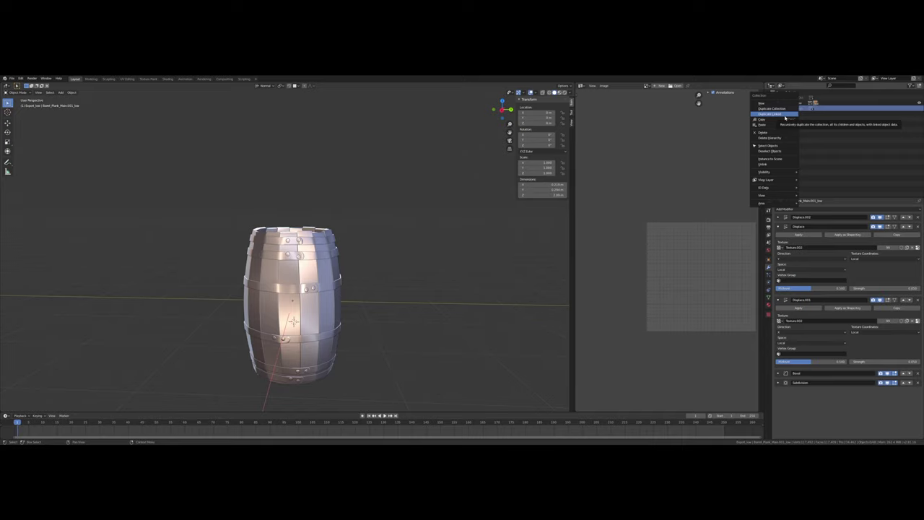
{"action": "left_click", "coordinate": [785, 115]}
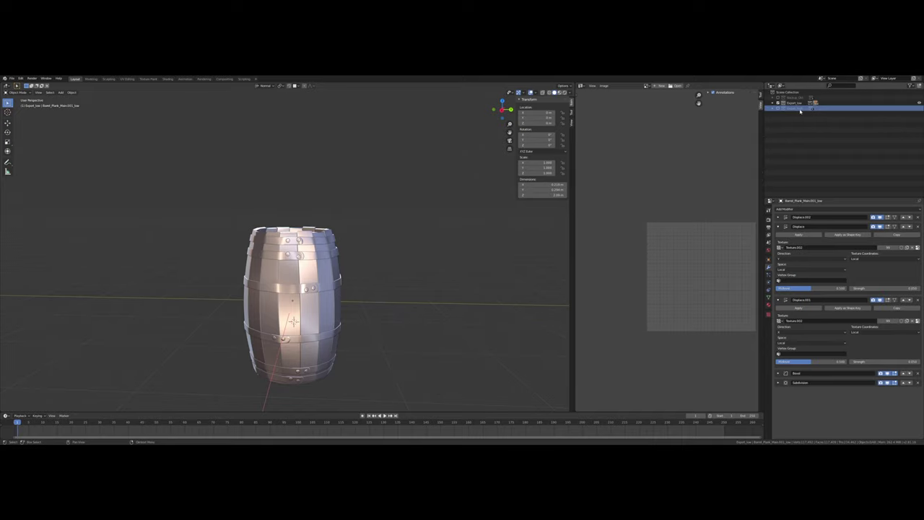
{"action": "middle_click_drag", "start_coordinate": [481, 190], "coordinate": [440, 217]}
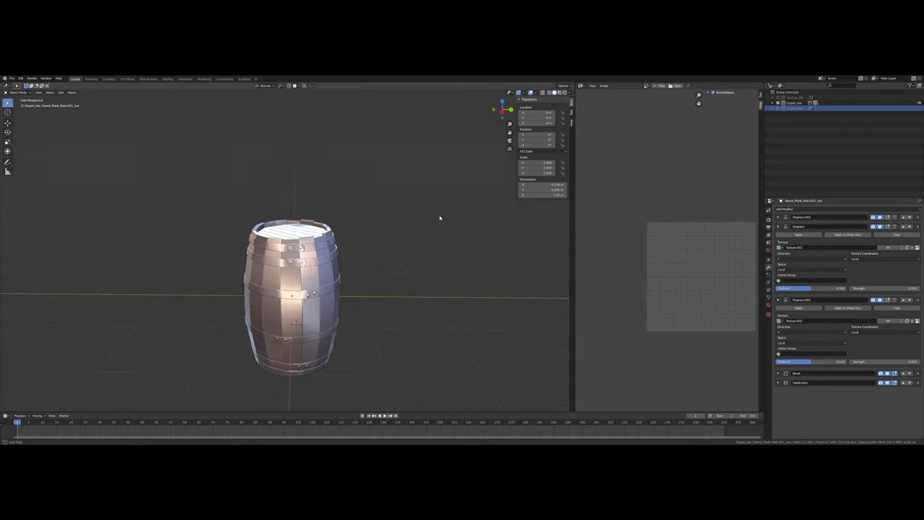
{"action": "right_click", "coordinate": [790, 111]}
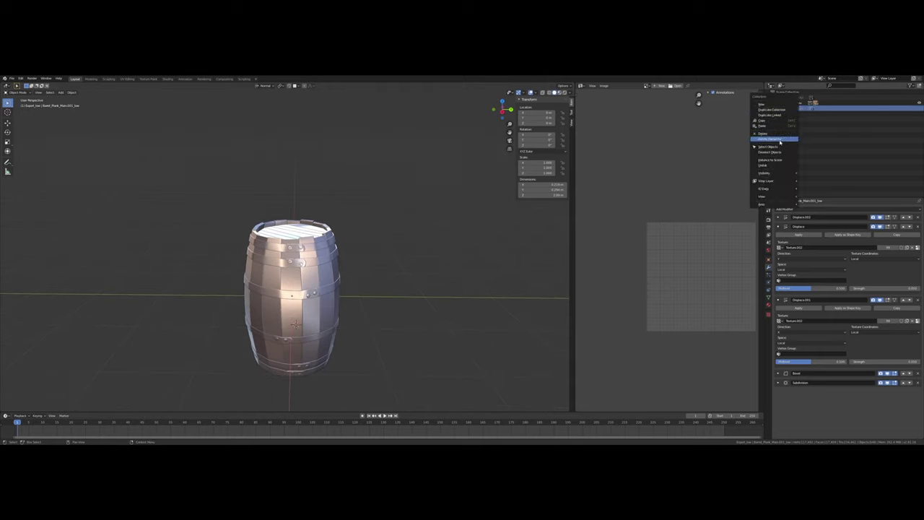
{"action": "left_click", "coordinate": [779, 139]}
Step: Duplicate the Export_low collection and rename the copy Export_high
{"action": "right_click", "coordinate": [794, 105]}
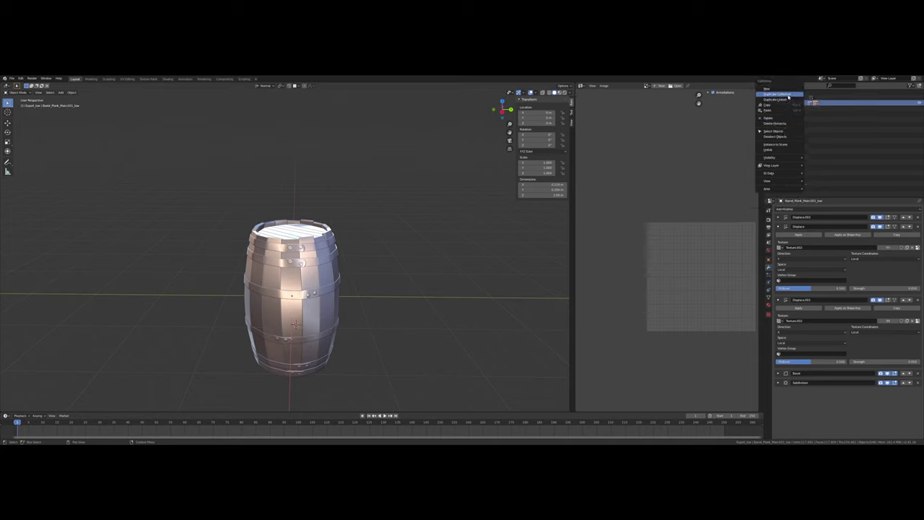
{"action": "left_click", "coordinate": [788, 96]}
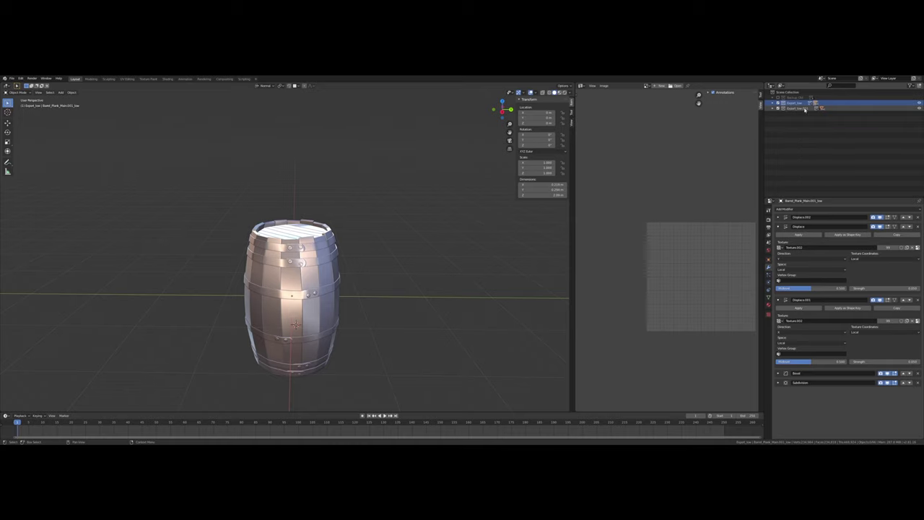
{"action": "left_click", "coordinate": [804, 109]}
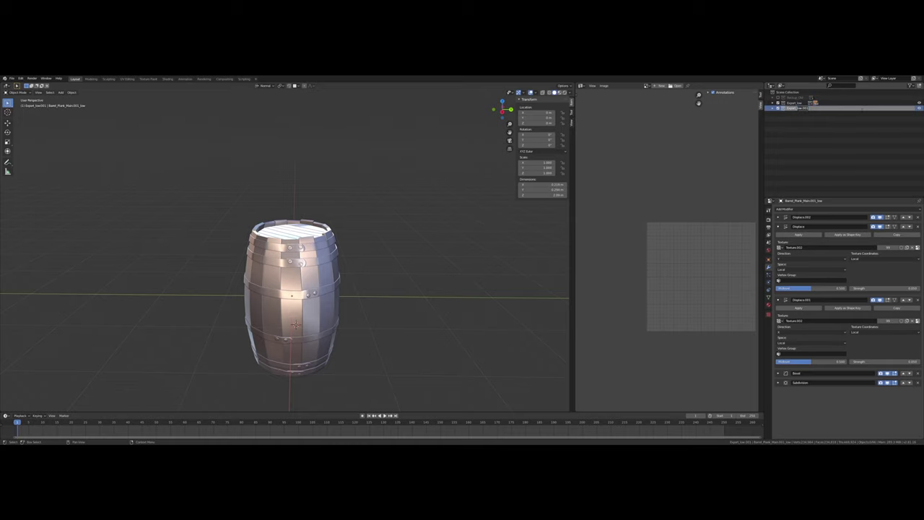
{"action": "key", "text": "BackSpace"}
{"action": "key", "text": "BackSpace"}
{"action": "key", "text": "BackSpace"}
{"action": "key", "text": "BackSpace"}
{"action": "key", "text": "BackSpace"}
{"action": "type", "text": "high"}
{"action": "key", "text": "Return"}
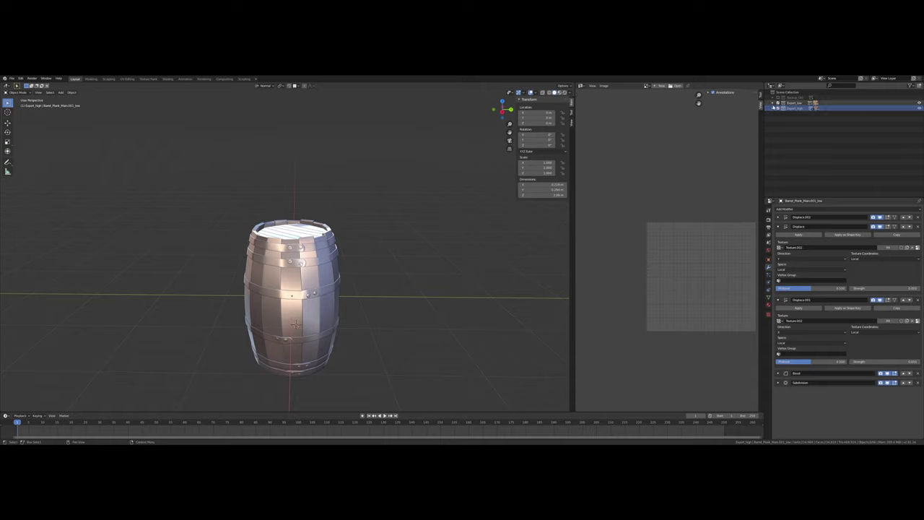
Step: Exclude Export_low from the view and batch-rename all objects in Export_high, replacing "_low" with "_high"
{"action": "left_click", "coordinate": [777, 108]}
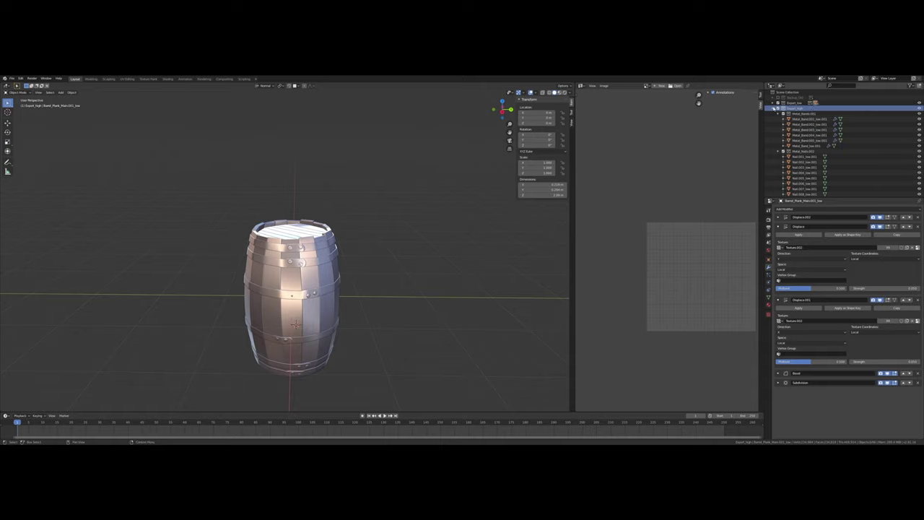
{"action": "left_click", "coordinate": [803, 119]}
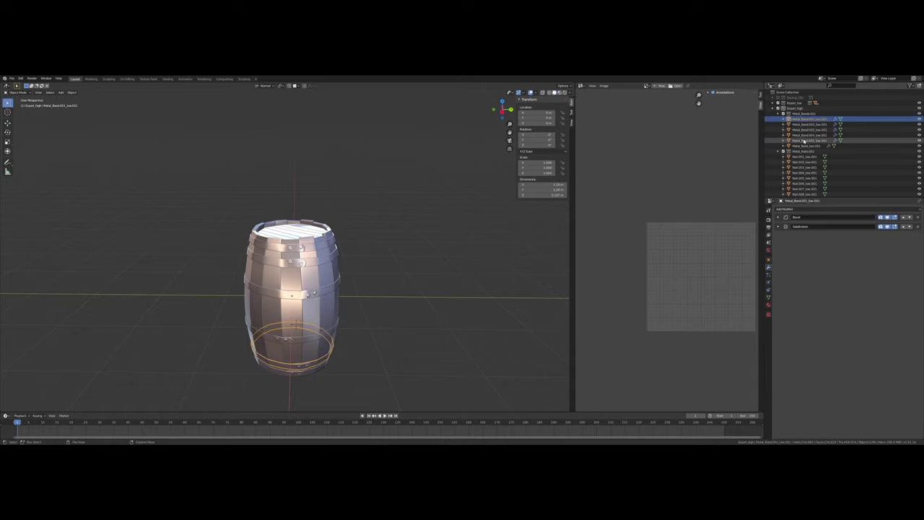
{"action": "key", "text": "a"}
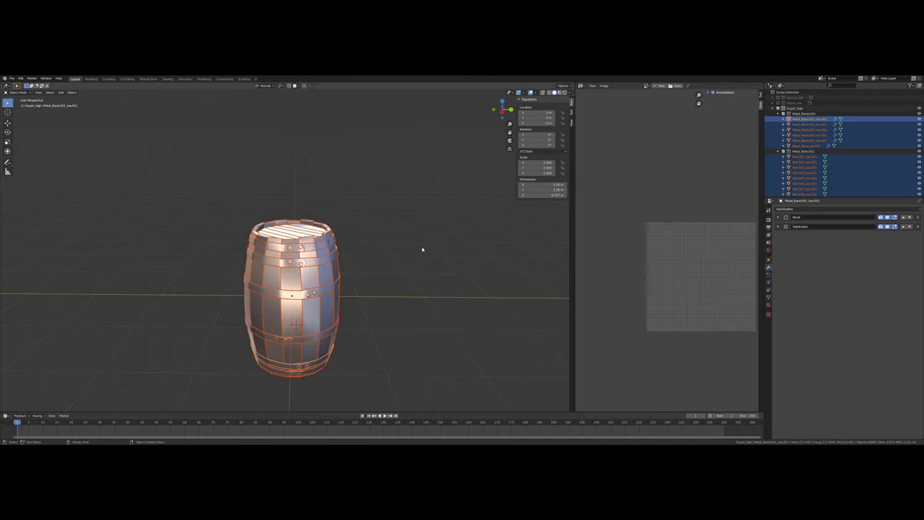
{"action": "key", "text": "ctrl+F2"}
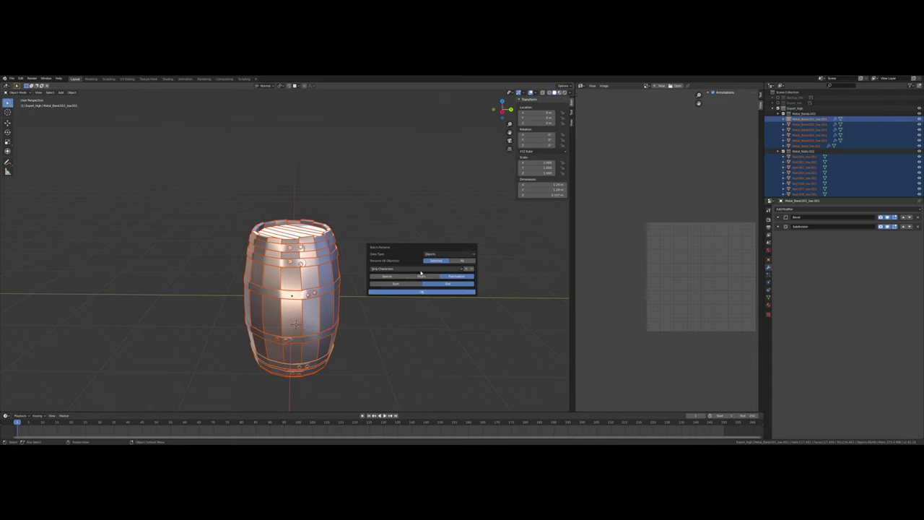
{"action": "left_click", "coordinate": [425, 269]}
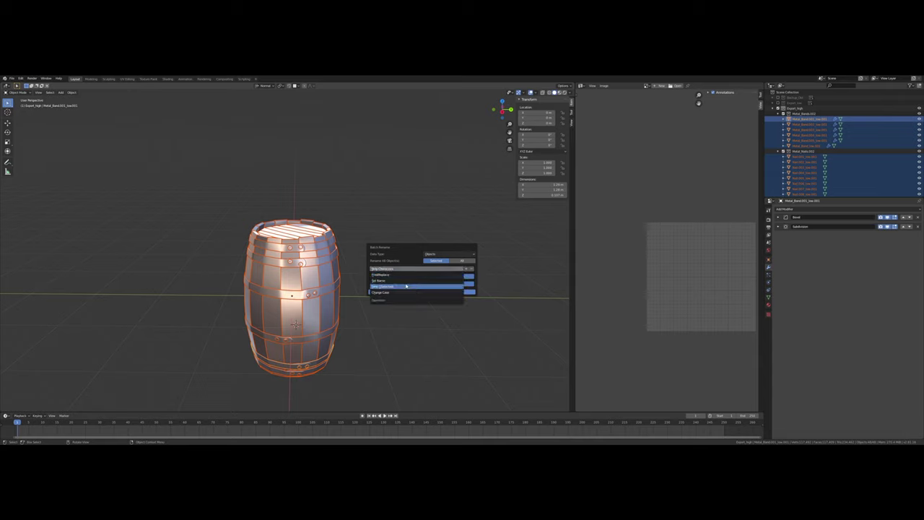
{"action": "left_click", "coordinate": [407, 275]}
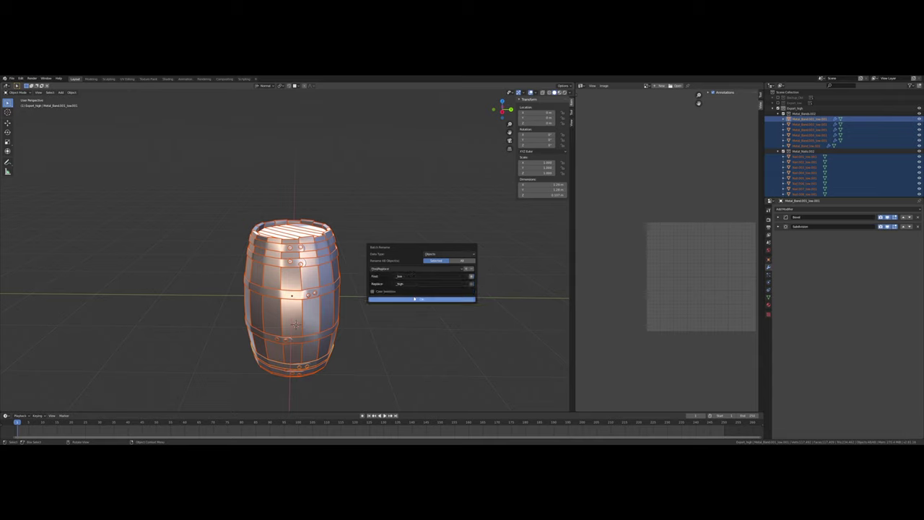
{"action": "left_click", "coordinate": [414, 299]}
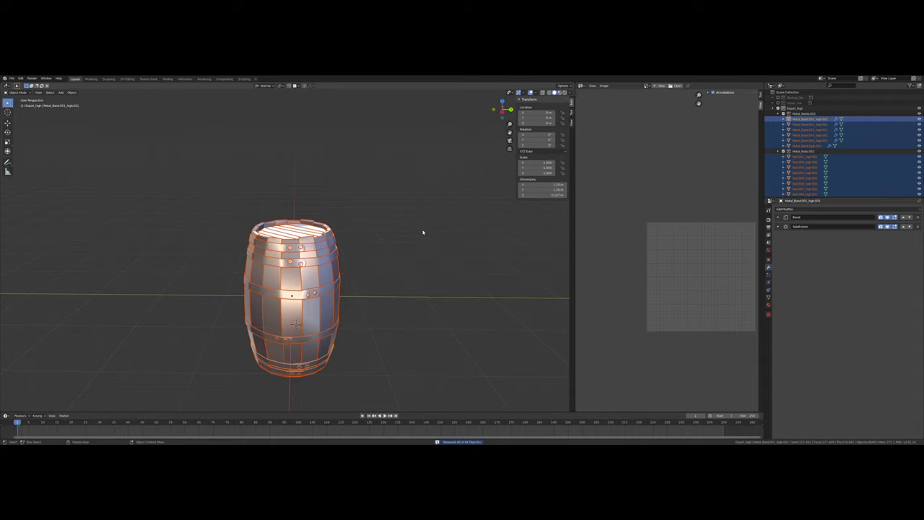
Step: Batch-rename the selected Export_high objects, stripping digits and punctuation from the end of their names
{"action": "key", "text": "ctrl+F2"}
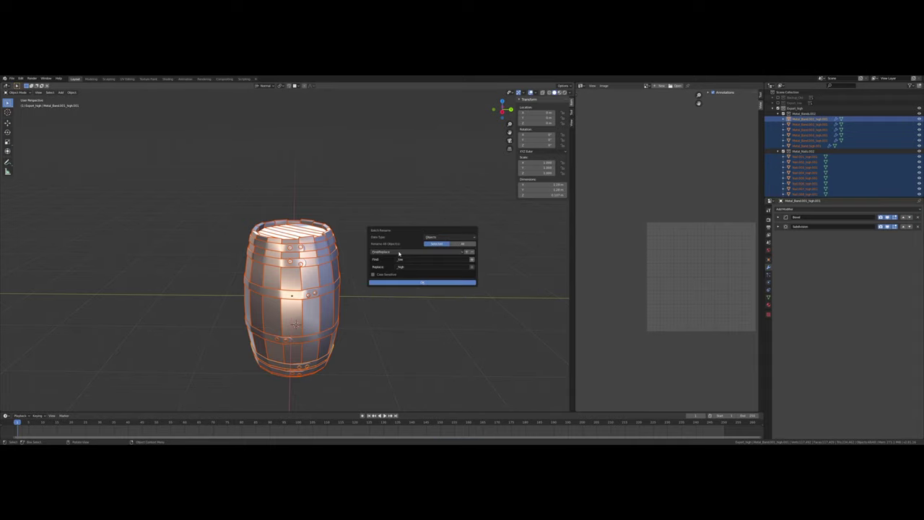
{"action": "left_click", "coordinate": [403, 251]}
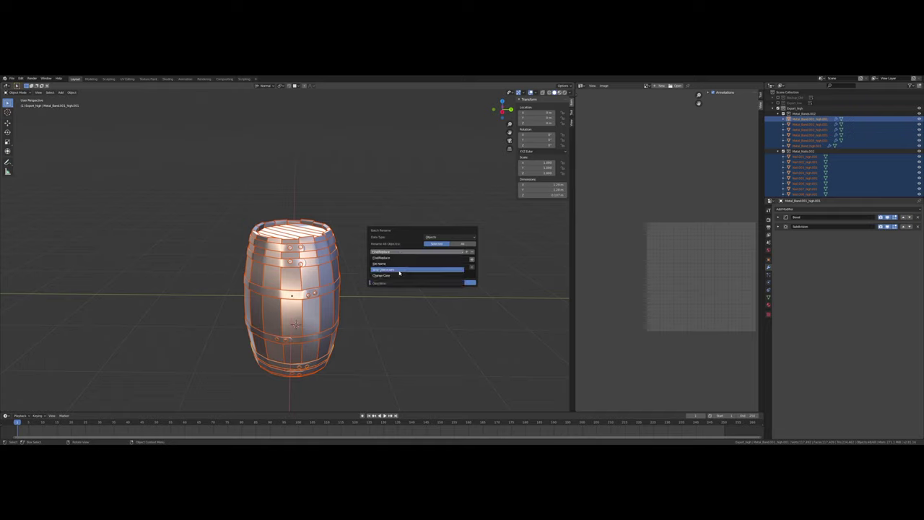
{"action": "left_click", "coordinate": [399, 271]}
{"action": "left_click", "coordinate": [421, 260]}
{"action": "left_click", "coordinate": [432, 275]}
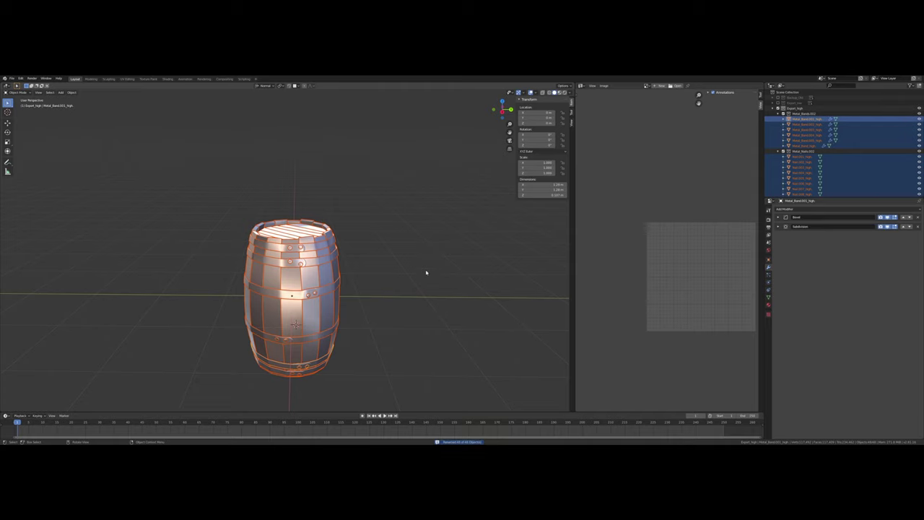
Step: Run the batch rename again on the selected Export_high objects, stripping digits from the end, and check the names through the whole collection
{"action": "key", "text": "ctrl+F2"}
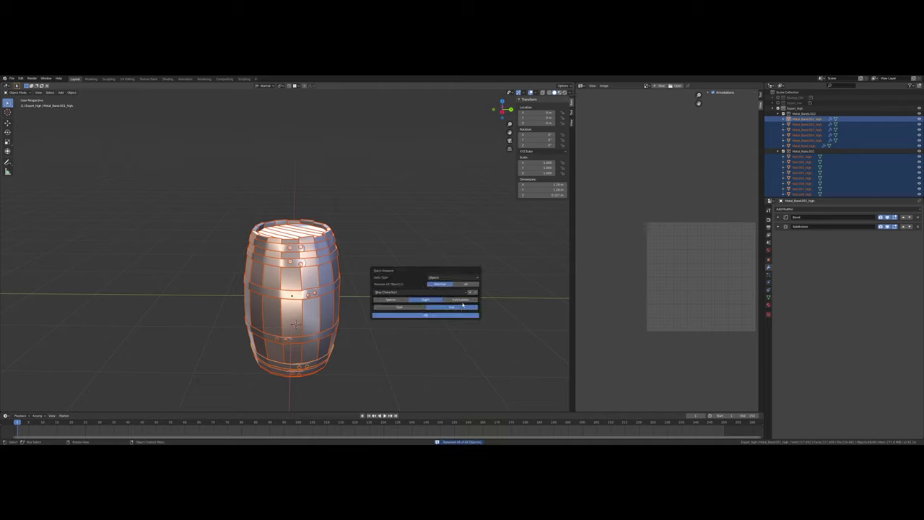
{"action": "left_click", "coordinate": [425, 314]}
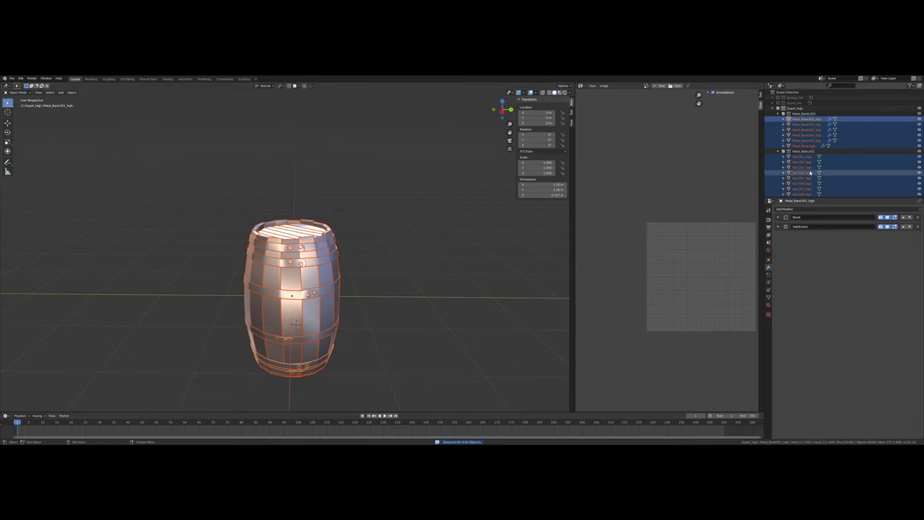
{"action": "scroll", "coordinate": [809, 172], "scroll_direction": "down", "scroll_amount": 5}
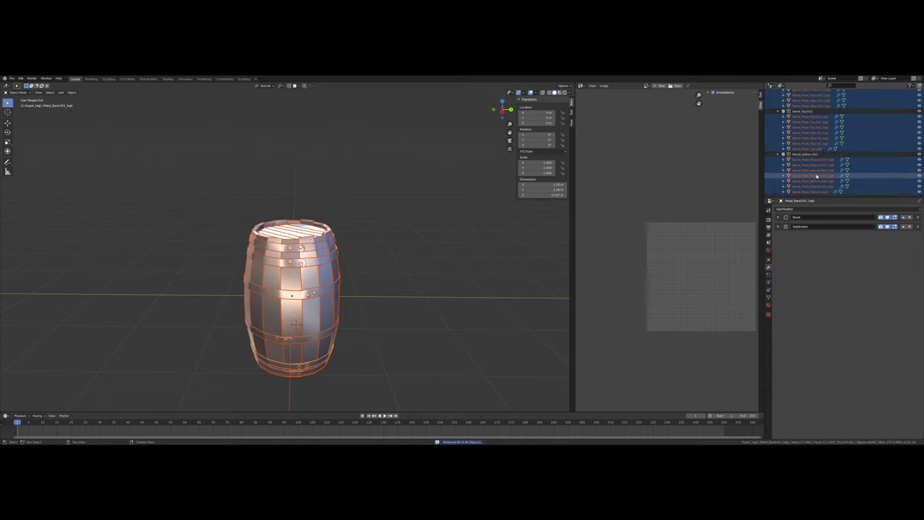
{"action": "scroll", "coordinate": [817, 175], "scroll_direction": "up", "scroll_amount": 8}
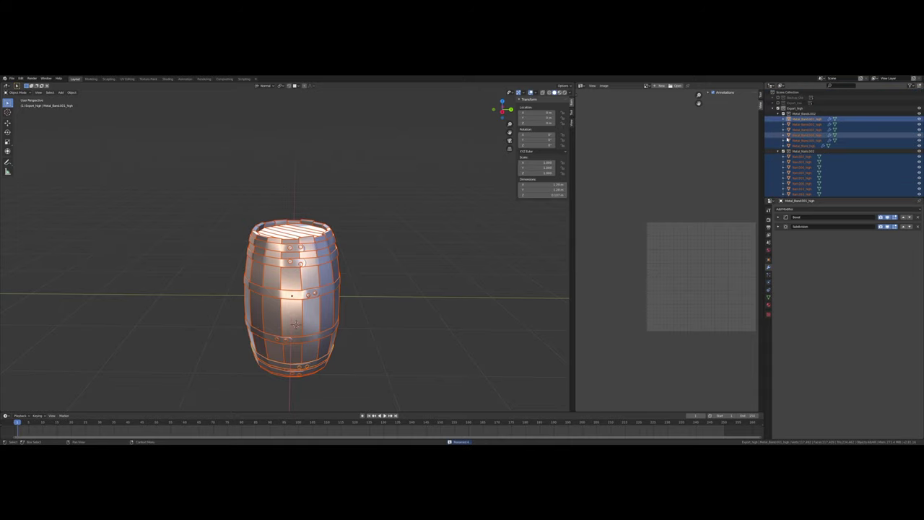
{"action": "left_click", "coordinate": [772, 109]}
{"action": "left_click", "coordinate": [772, 109]}
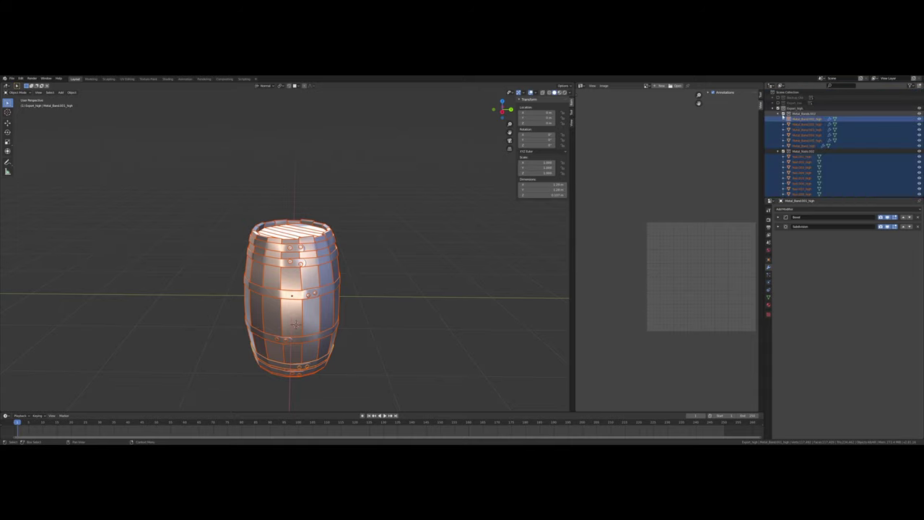
Step: Show material colours in the viewport and apply the existing Metal material to all metal bands in Export_high by linking materials
{"action": "left_click", "coordinate": [797, 119]}
{"action": "left_click", "coordinate": [799, 145], "text": "shift"}
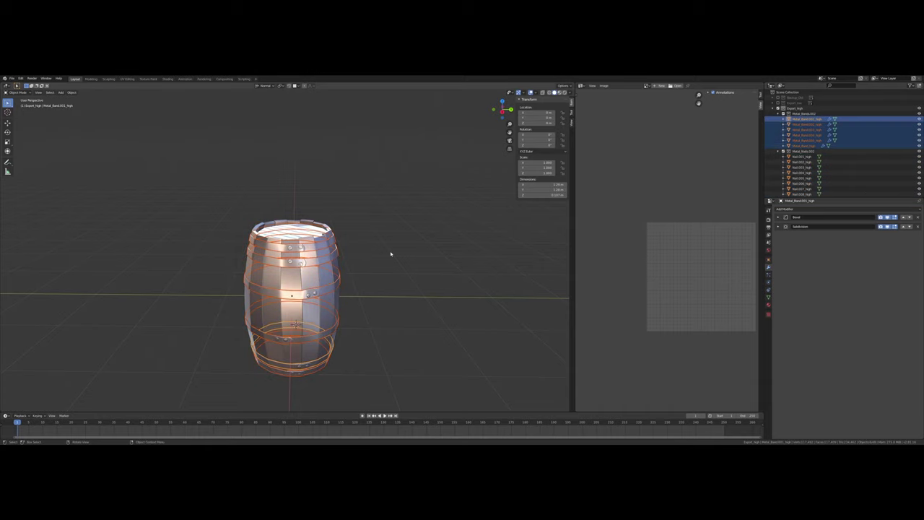
{"action": "mouse_move", "coordinate": [391, 252]}
{"action": "middle_mouse_down"}
{"action": "mouse_move", "coordinate": [412, 231]}
{"action": "mouse_move", "coordinate": [377, 237]}
{"action": "middle_mouse_up"}
{"action": "left_click", "coordinate": [559, 94]}
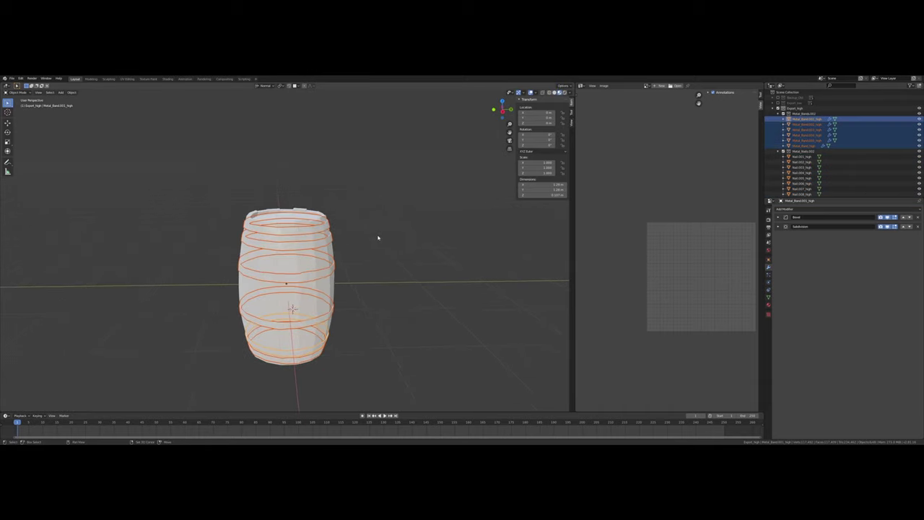
{"action": "left_click", "coordinate": [768, 304]}
{"action": "left_click", "coordinate": [778, 232]}
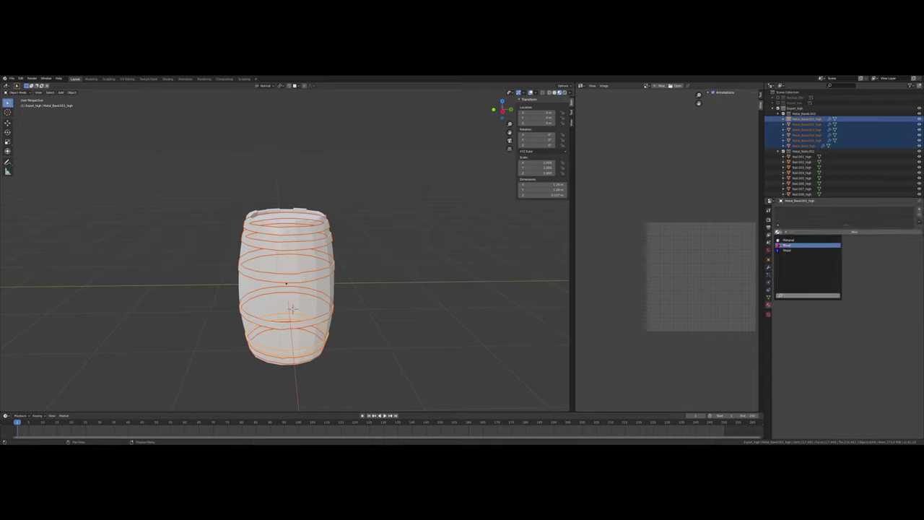
{"action": "key", "text": "Return"}
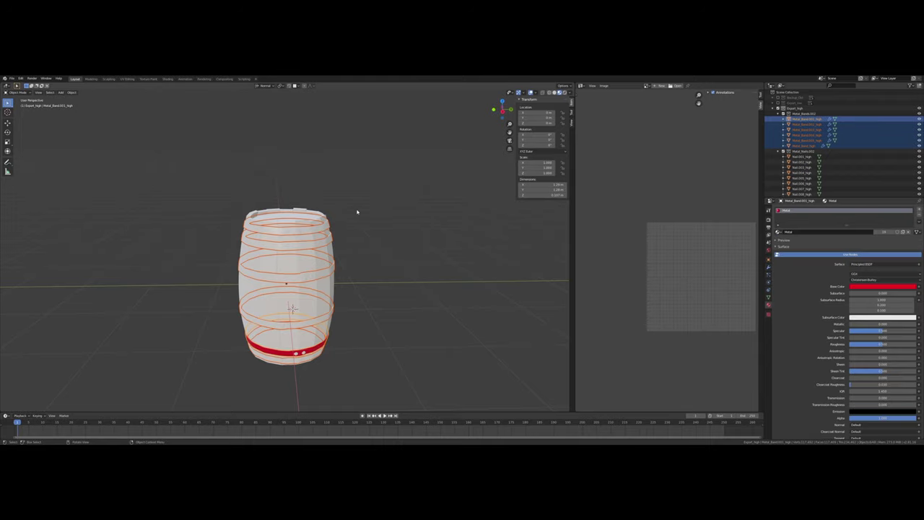
{"action": "key", "text": "ctrl+l"}
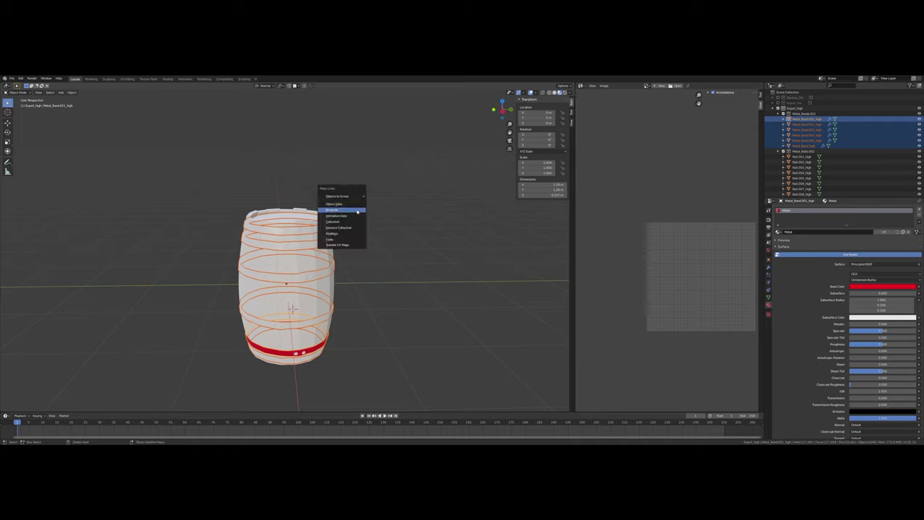
{"action": "left_click", "coordinate": [357, 211]}
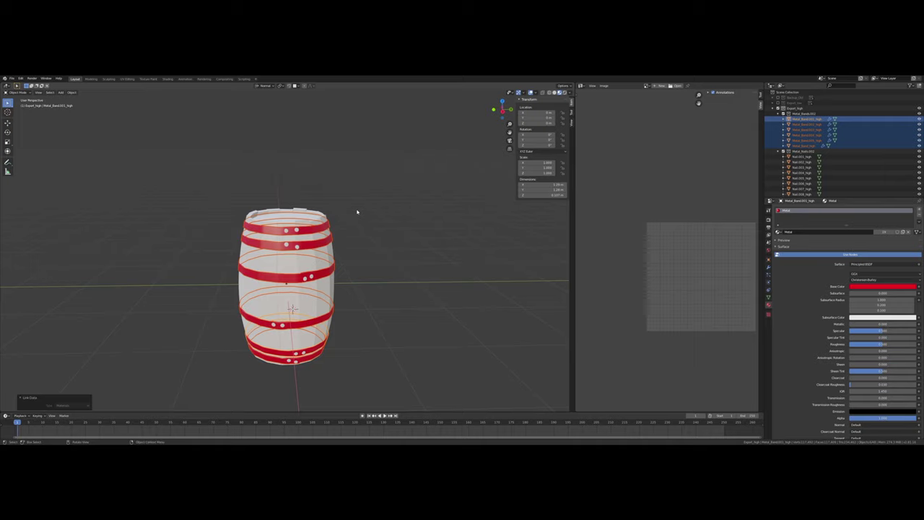
Step: Assign the existing Metal material to one Export_high nail and link it to all the other nails
{"action": "left_click", "coordinate": [809, 157]}
{"action": "scroll", "coordinate": [808, 157], "scroll_direction": "down", "scroll_amount": 4}
{"action": "left_click", "coordinate": [800, 173], "text": "shift"}
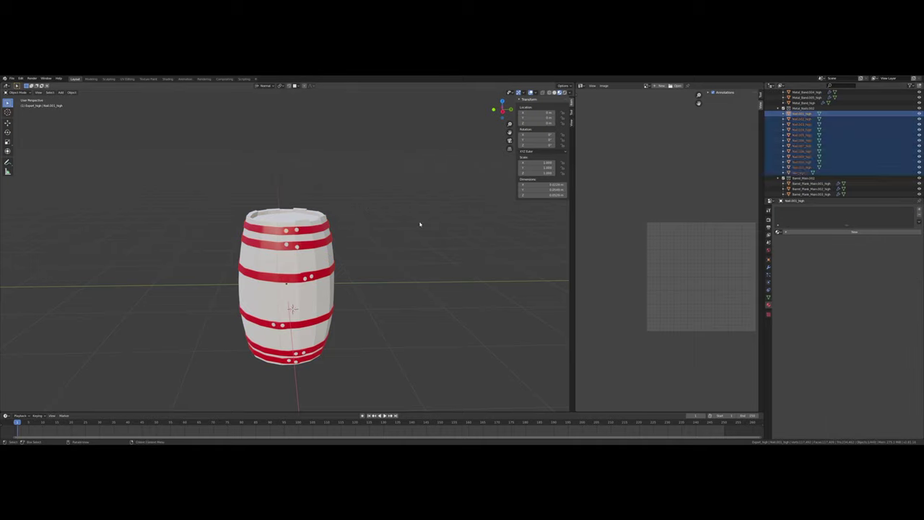
{"action": "left_click", "coordinate": [778, 232]}
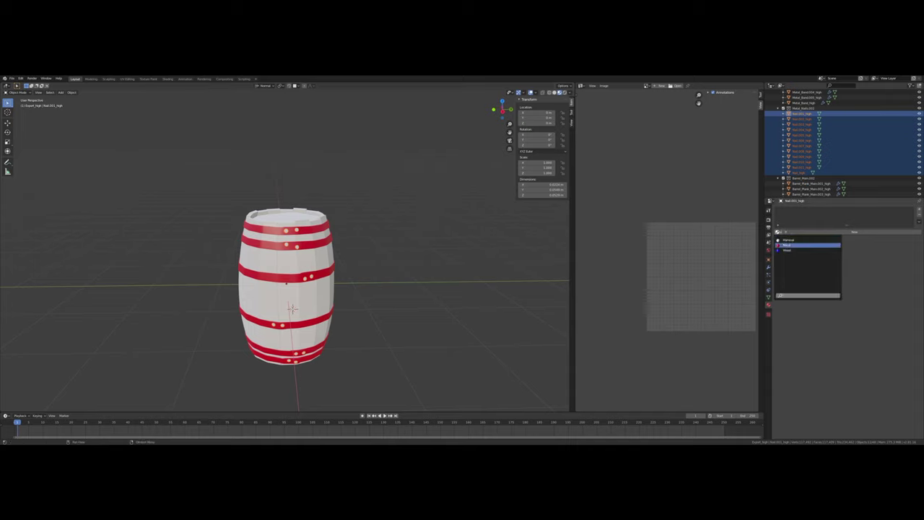
{"action": "left_click", "coordinate": [788, 246]}
{"action": "key", "text": "ctrl+l"}
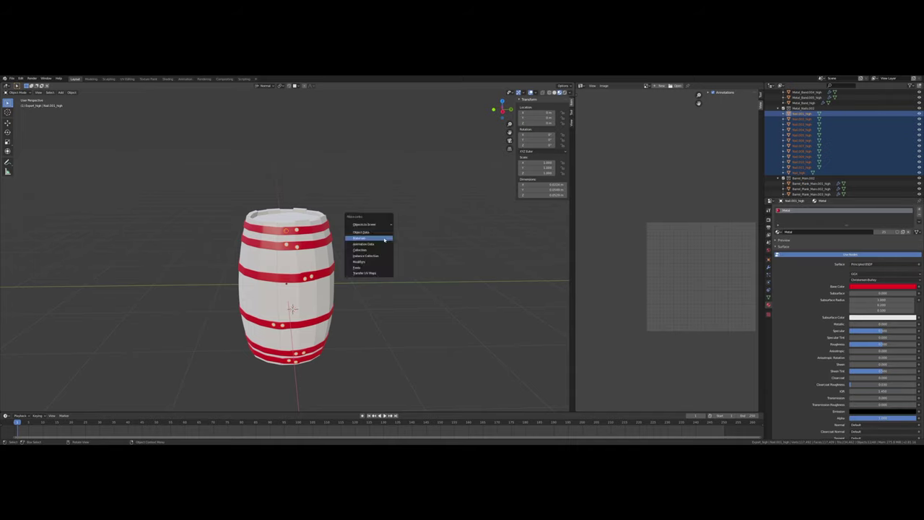
{"action": "left_click", "coordinate": [384, 239]}
Step: Assign the existing Wood material to a main plank and link it to all main, top and bottom planks in Export_high
{"action": "scroll", "coordinate": [811, 135], "scroll_direction": "down", "scroll_amount": 4}
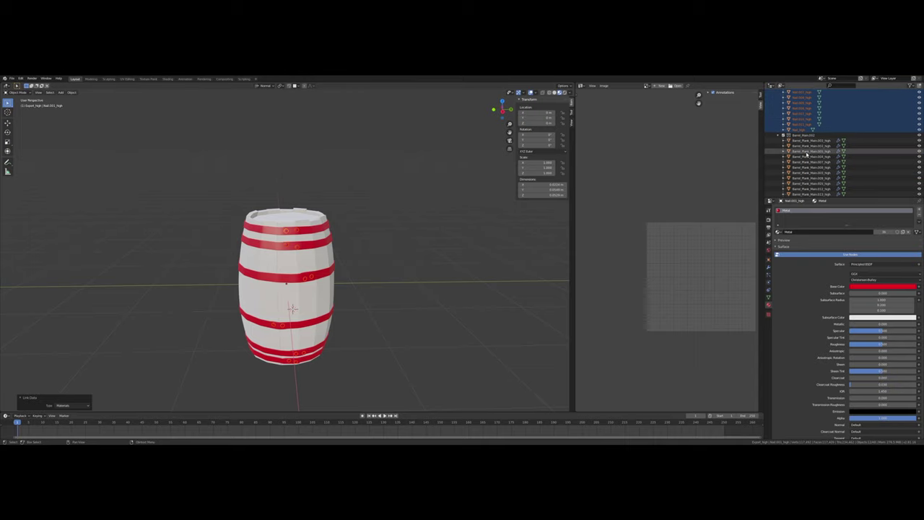
{"action": "left_click", "coordinate": [811, 135]}
{"action": "scroll", "coordinate": [810, 158], "scroll_direction": "down", "scroll_amount": 5}
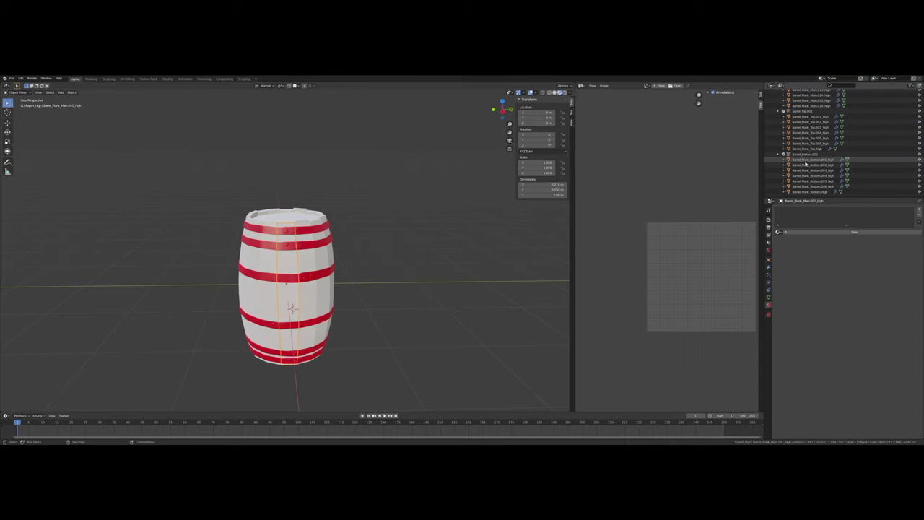
{"action": "left_click", "coordinate": [806, 191], "text": "shift"}
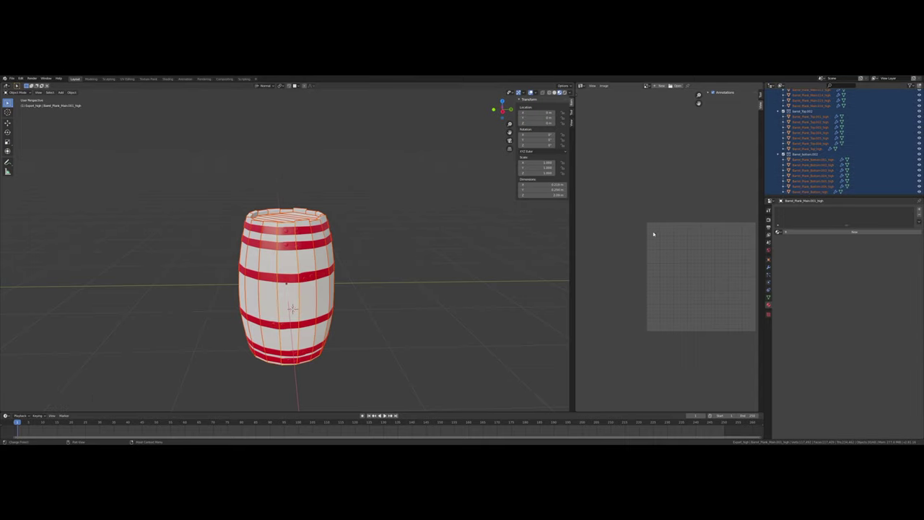
{"action": "left_click", "coordinate": [778, 232]}
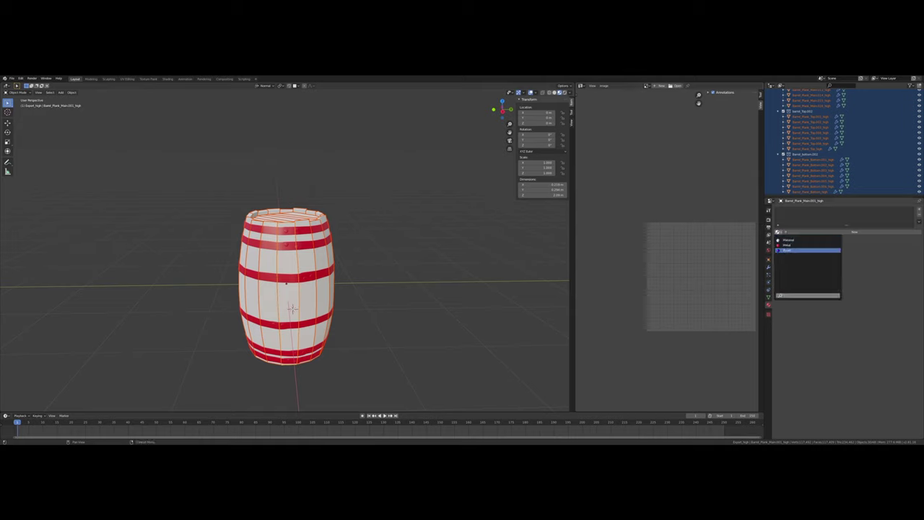
{"action": "left_click", "coordinate": [788, 249]}
{"action": "key", "text": "ctrl+l"}
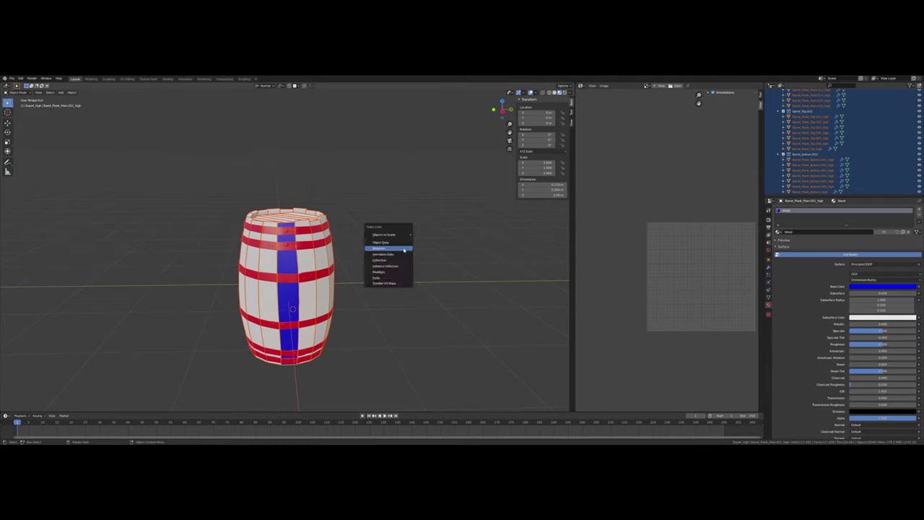
{"action": "left_click", "coordinate": [402, 248]}
{"action": "middle_click_drag", "start_coordinate": [402, 251], "coordinate": [355, 242]}
Step: Collapse the Export_high collection and select all of the barrel's high-poly objects
{"action": "scroll", "coordinate": [820, 133], "scroll_direction": "up", "scroll_amount": 5}
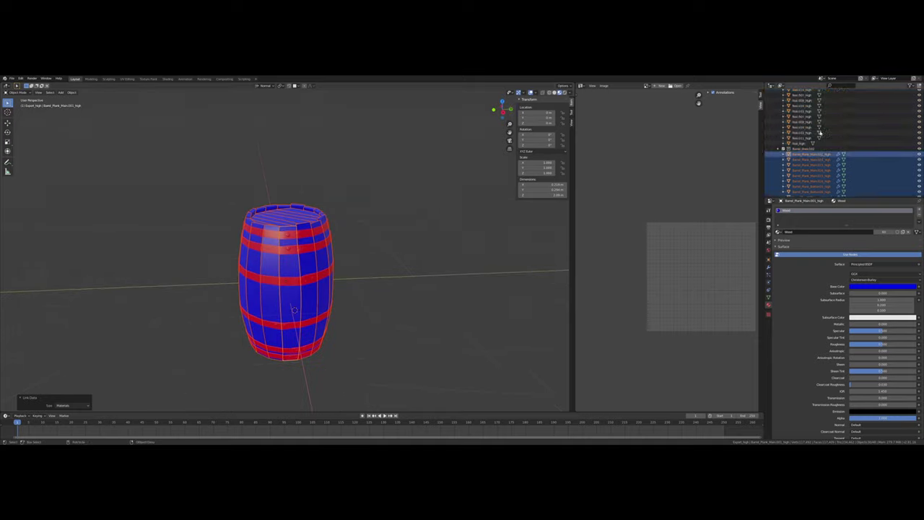
{"action": "scroll", "coordinate": [820, 134], "scroll_direction": "up", "scroll_amount": 5}
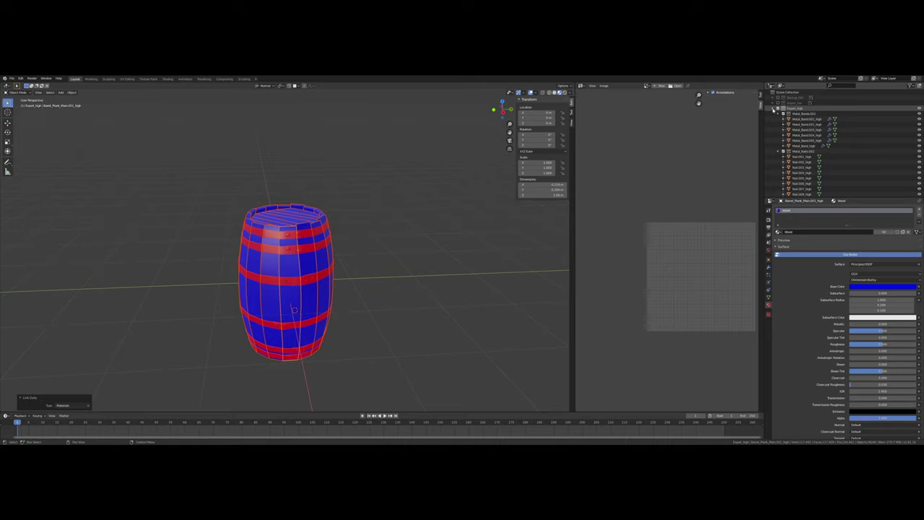
{"action": "left_click", "coordinate": [774, 108]}
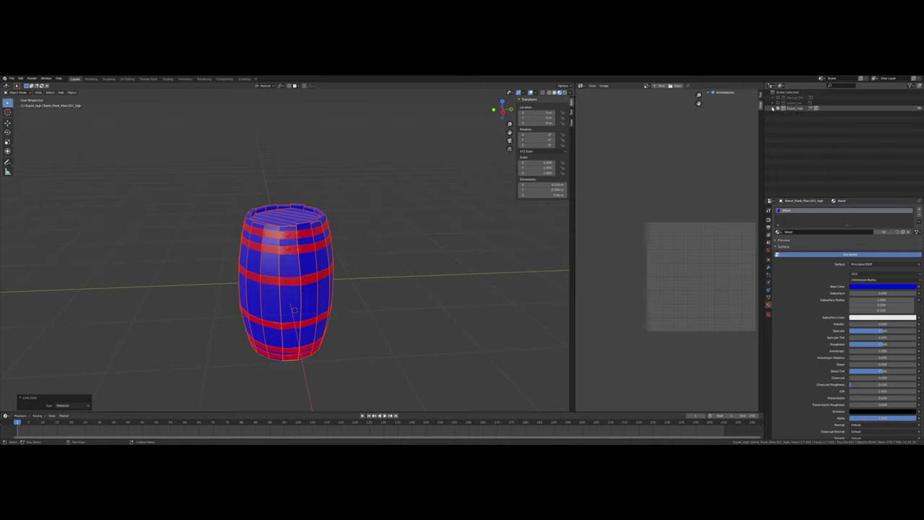
{"action": "left_click", "coordinate": [339, 231]}
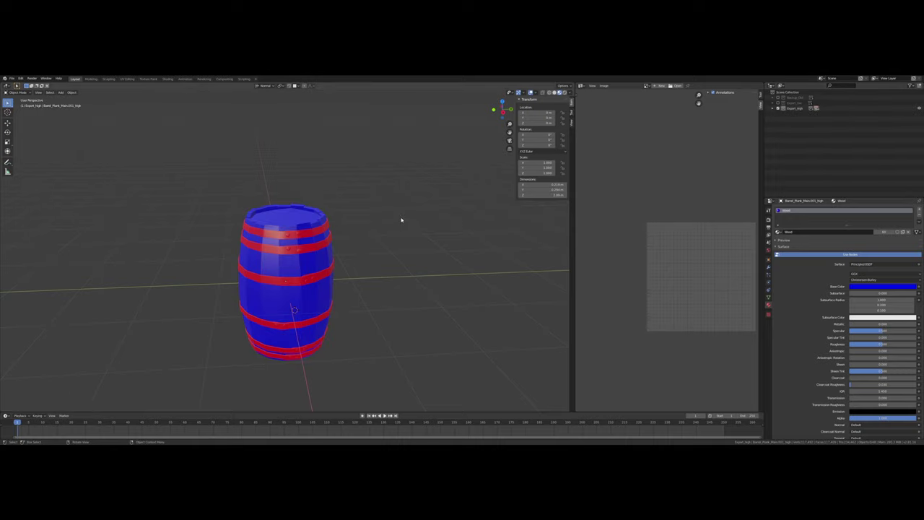
{"action": "key", "text": "Tab"}
{"action": "middle_click_drag", "start_coordinate": [402, 219], "coordinate": [358, 200]}
Step: Export the selected high-poly objects as FBX with the transform and geometry options checked, overwriting Barrel_01_high.fbx
{"action": "left_click", "coordinate": [12, 77]}
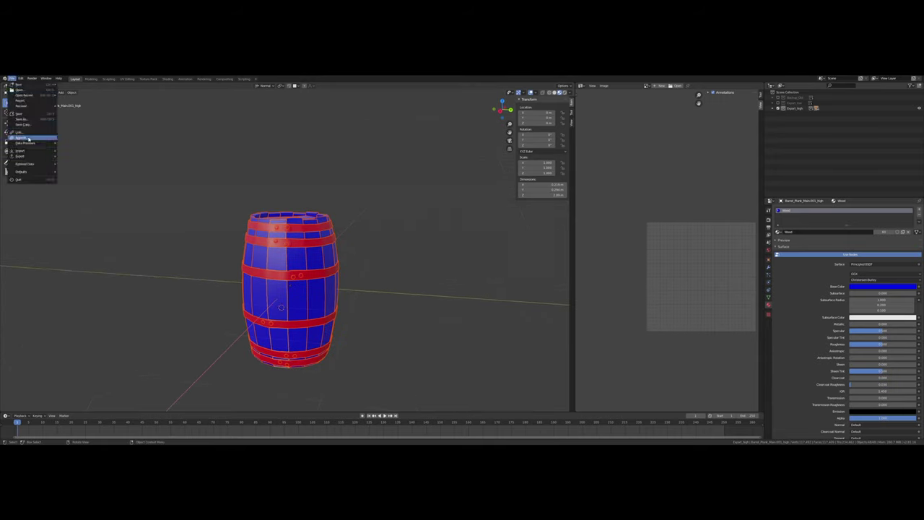
{"action": "mouse_move", "coordinate": [24, 157]}
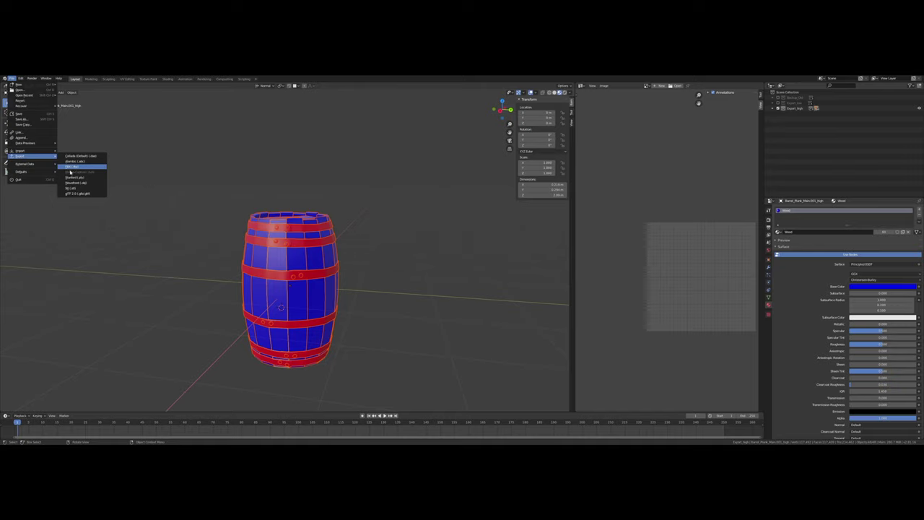
{"action": "left_click", "coordinate": [78, 167]}
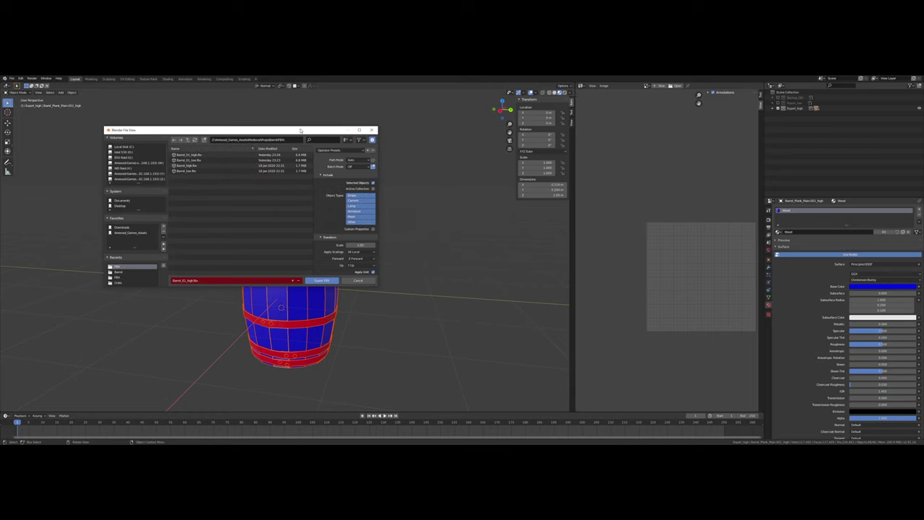
{"action": "scroll", "coordinate": [365, 183], "scroll_direction": "down", "scroll_amount": 3}
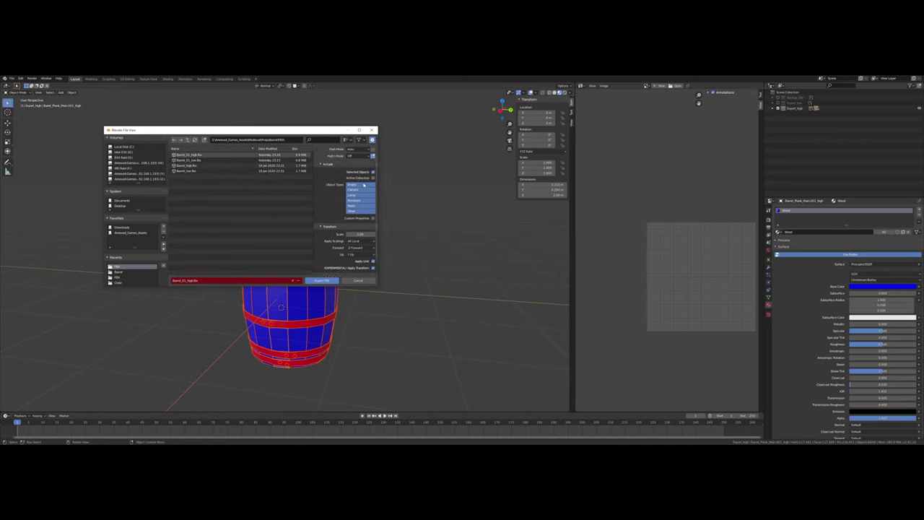
{"action": "left_click", "coordinate": [329, 258]}
{"action": "scroll", "coordinate": [360, 251], "scroll_direction": "down", "scroll_amount": 2}
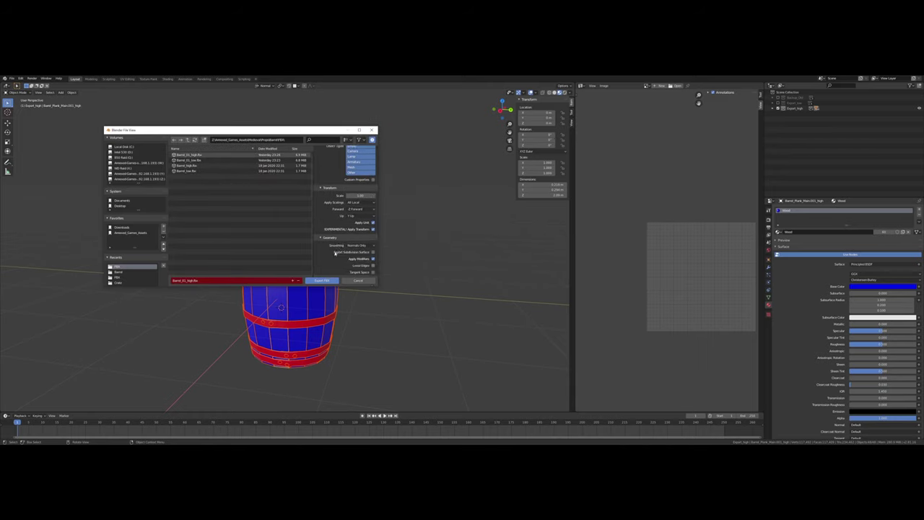
{"action": "scroll", "coordinate": [358, 251], "scroll_direction": "up", "scroll_amount": 5}
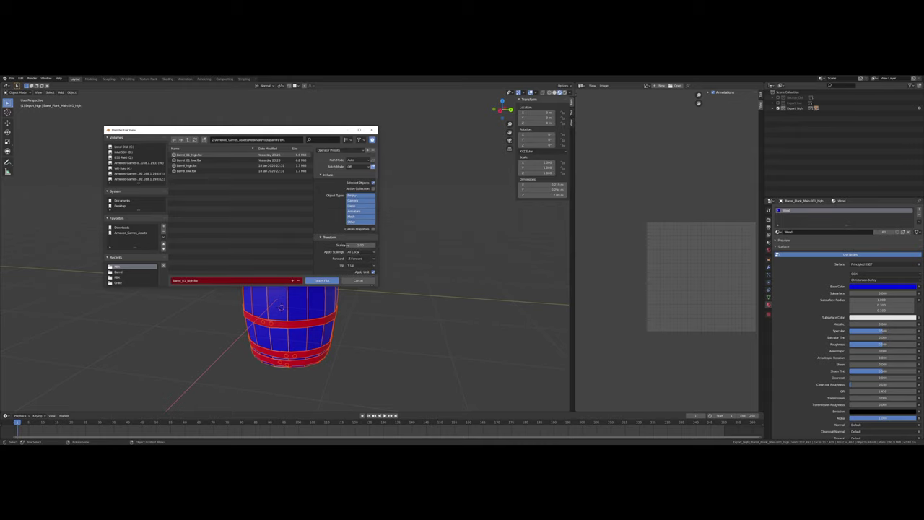
{"action": "left_click", "coordinate": [217, 155]}
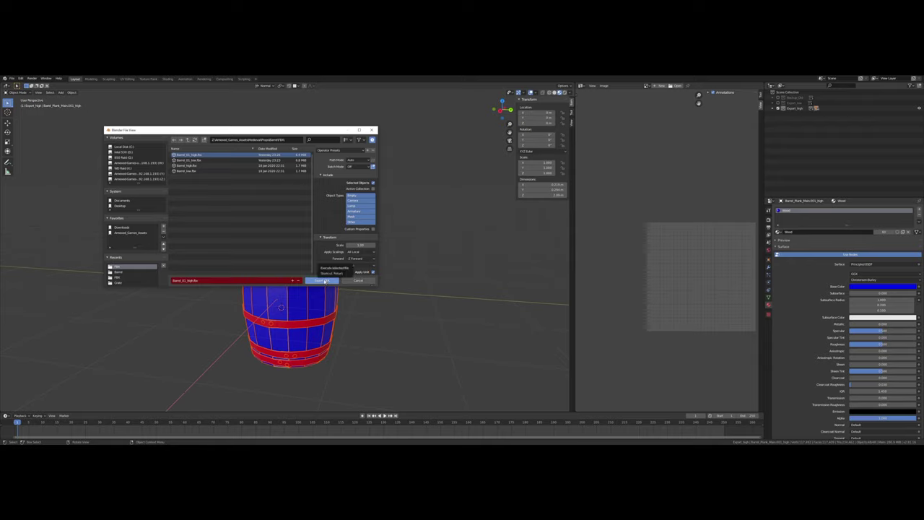
{"action": "left_click", "coordinate": [325, 280]}
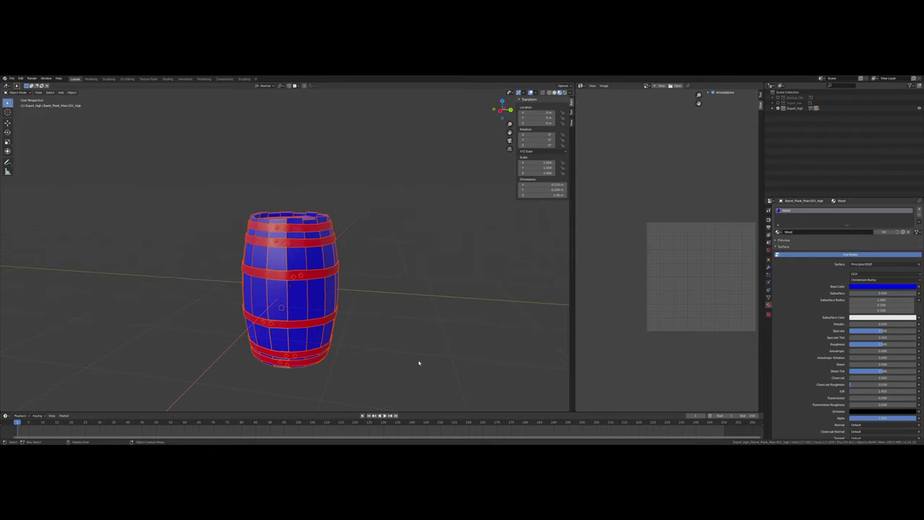
Step: Exclude Export_high from the view layer, enable Export_low and select all its objects
{"action": "left_click", "coordinate": [777, 108]}
{"action": "left_click", "coordinate": [777, 102]}
{"action": "key", "text": "a"}
{"action": "middle_click_drag", "start_coordinate": [371, 186], "coordinate": [393, 190]}
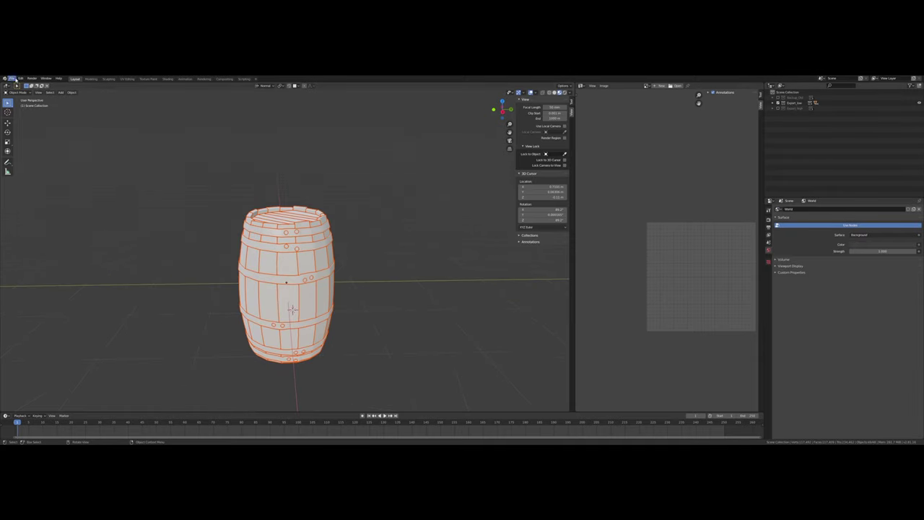
Step: Export the selected low-poly objects as FBX, overwriting Barrel_01_low.fbx
{"action": "left_click", "coordinate": [11, 78]}
{"action": "mouse_move", "coordinate": [27, 155]}
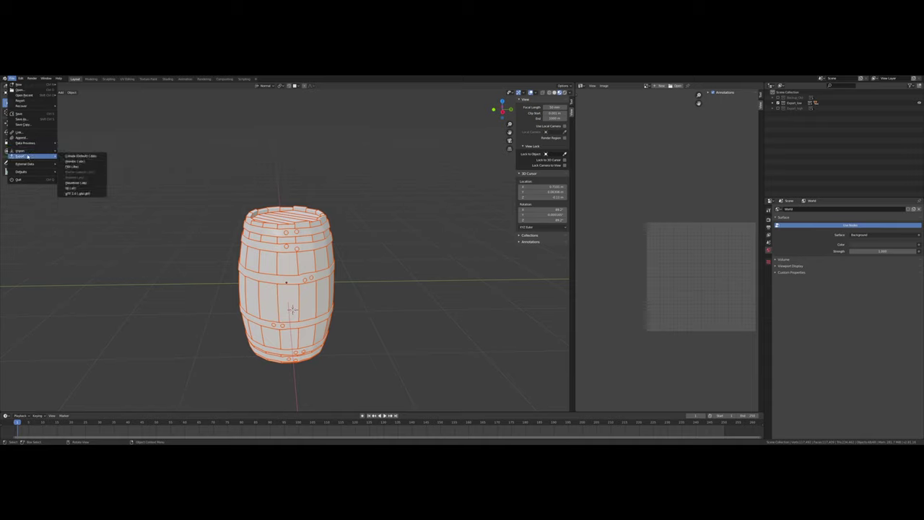
{"action": "left_click", "coordinate": [74, 166]}
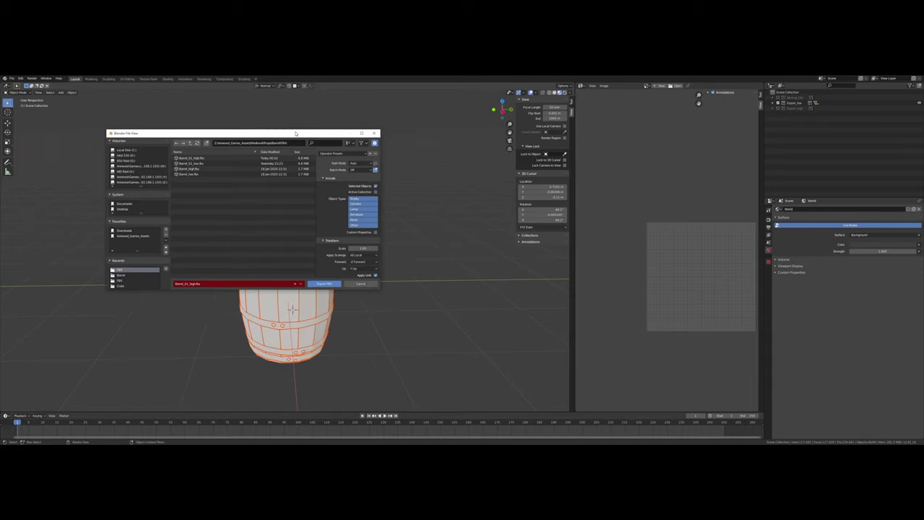
{"action": "left_click", "coordinate": [205, 163]}
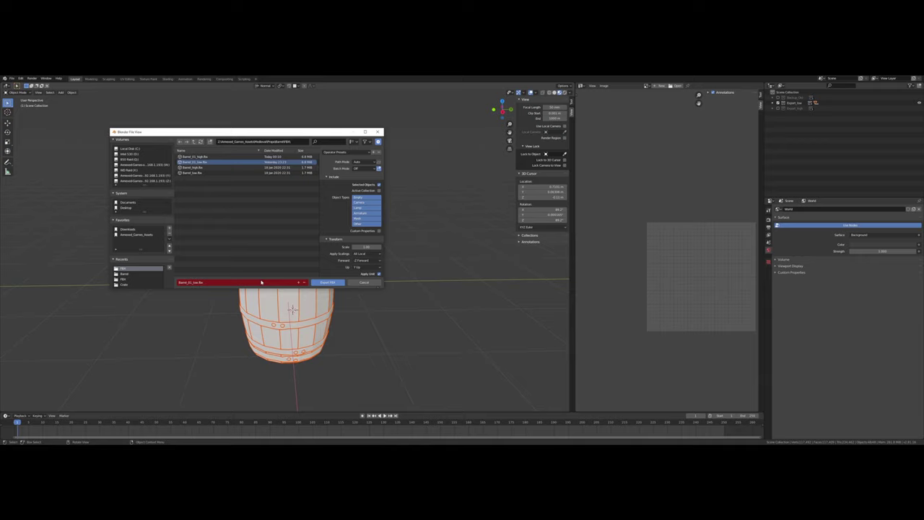
{"action": "left_click", "coordinate": [329, 282]}
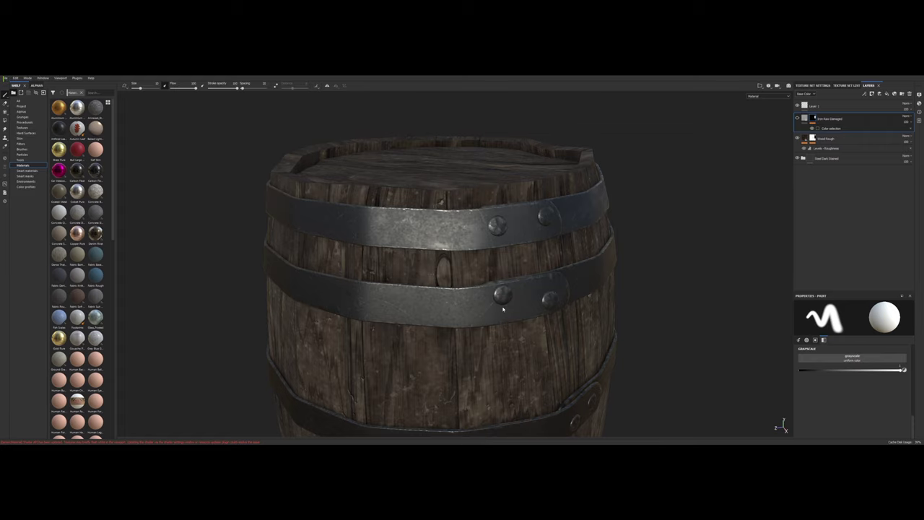
Step: Switch to Substance Painter and examine the upper metal bands and rivets of the textured barrel up close
{"action": "scroll", "coordinate": [503, 309], "scroll_direction": "down", "scroll_amount": 5}
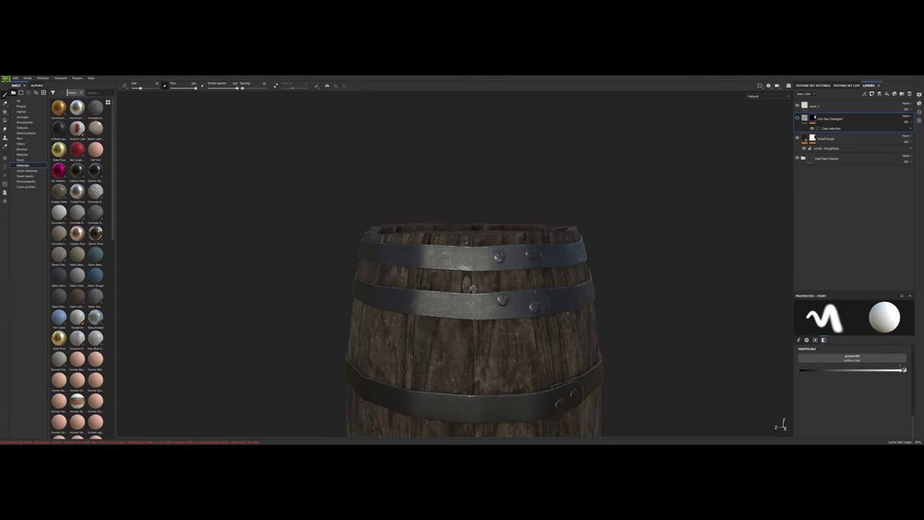
{"action": "left_click_drag", "start_coordinate": [507, 286], "coordinate": [532, 283], "text": "alt"}
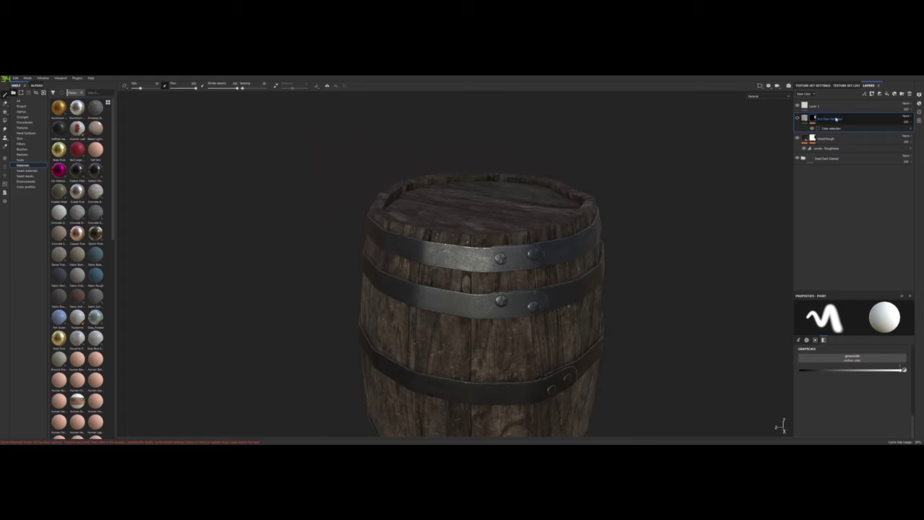
{"action": "middle_click_drag", "start_coordinate": [602, 223], "coordinate": [517, 212], "text": "alt"}
{"action": "scroll", "coordinate": [486, 221], "scroll_direction": "up", "scroll_amount": 6}
{"action": "left_click_drag", "start_coordinate": [472, 245], "coordinate": [383, 275], "text": "alt"}
{"action": "right_click_drag", "start_coordinate": [382, 274], "coordinate": [454, 235], "text": "alt"}
{"action": "left_click_drag", "start_coordinate": [454, 235], "coordinate": [416, 264], "text": "alt"}
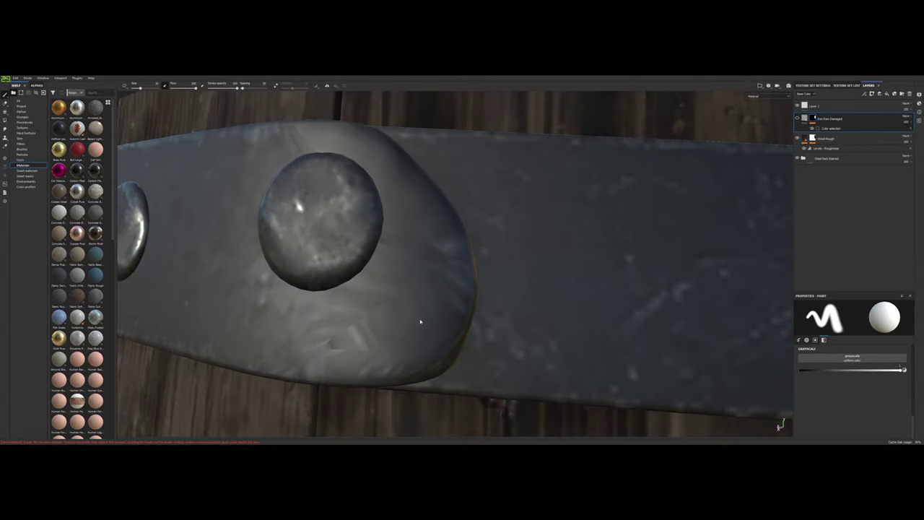
{"action": "scroll", "coordinate": [393, 325], "scroll_direction": "down", "scroll_amount": 6}
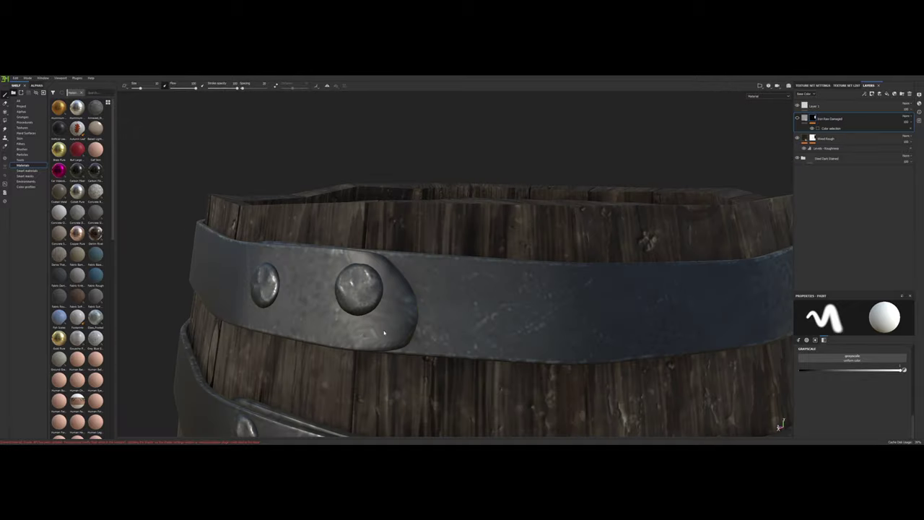
{"action": "left_click_drag", "start_coordinate": [373, 351], "coordinate": [417, 325], "text": "alt"}
{"action": "left_click_drag", "start_coordinate": [389, 222], "coordinate": [406, 247], "text": "alt"}
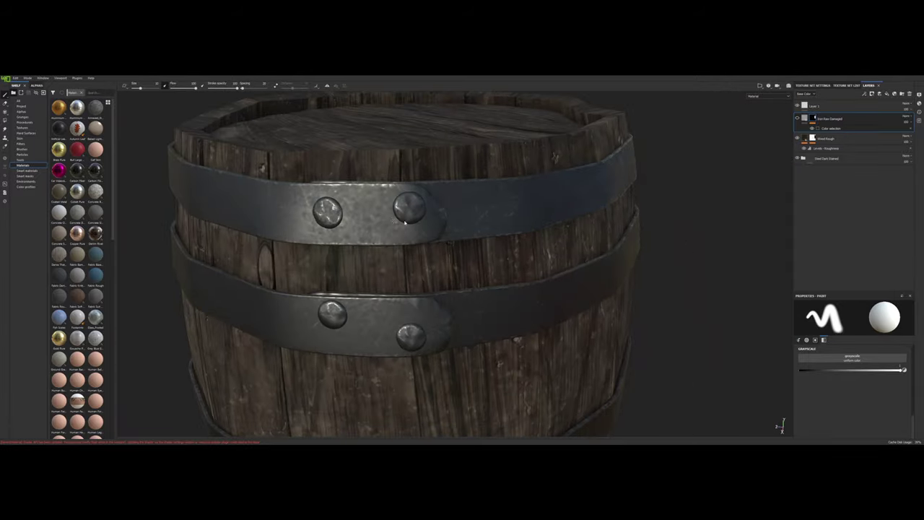
{"action": "middle_click_drag", "start_coordinate": [405, 246], "coordinate": [462, 281], "text": "alt"}
Step: Examine the barrel's wooden lid and rim, and inspect the bands and planks around its side
{"action": "left_click_drag", "start_coordinate": [442, 238], "coordinate": [500, 307], "text": "alt"}
{"action": "left_click_drag", "start_coordinate": [489, 231], "coordinate": [484, 257], "text": "alt"}
{"action": "scroll", "coordinate": [488, 241], "scroll_direction": "up", "scroll_amount": 5}
{"action": "scroll", "coordinate": [489, 238], "scroll_direction": "down", "scroll_amount": 6}
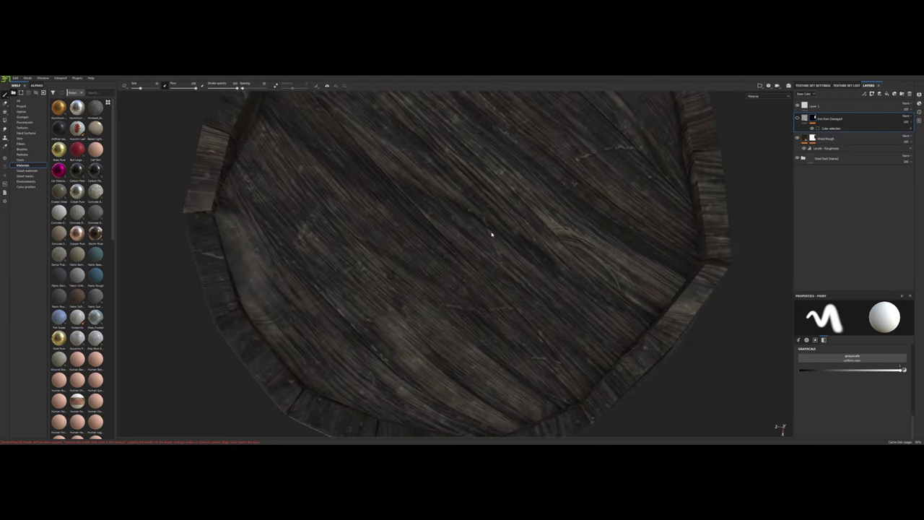
{"action": "left_click_drag", "start_coordinate": [503, 225], "coordinate": [421, 251], "text": "alt"}
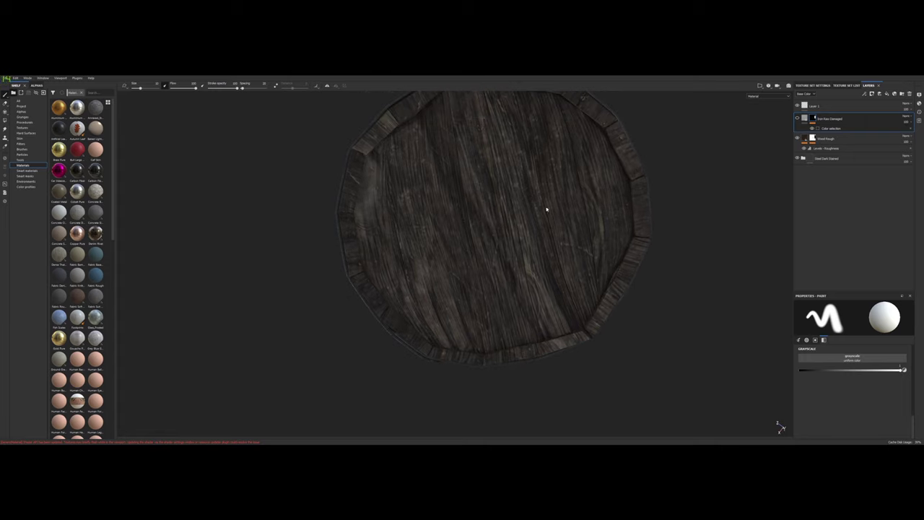
{"action": "left_click_drag", "start_coordinate": [396, 326], "coordinate": [554, 257], "text": "alt"}
{"action": "scroll", "coordinate": [540, 252], "scroll_direction": "up", "scroll_amount": 3}
{"action": "scroll", "coordinate": [553, 256], "scroll_direction": "down", "scroll_amount": 3}
{"action": "scroll", "coordinate": [553, 256], "scroll_direction": "down", "scroll_amount": 4}
{"action": "middle_click_drag", "start_coordinate": [530, 290], "coordinate": [539, 242], "text": "alt"}
{"action": "scroll", "coordinate": [536, 249], "scroll_direction": "down", "scroll_amount": 1}
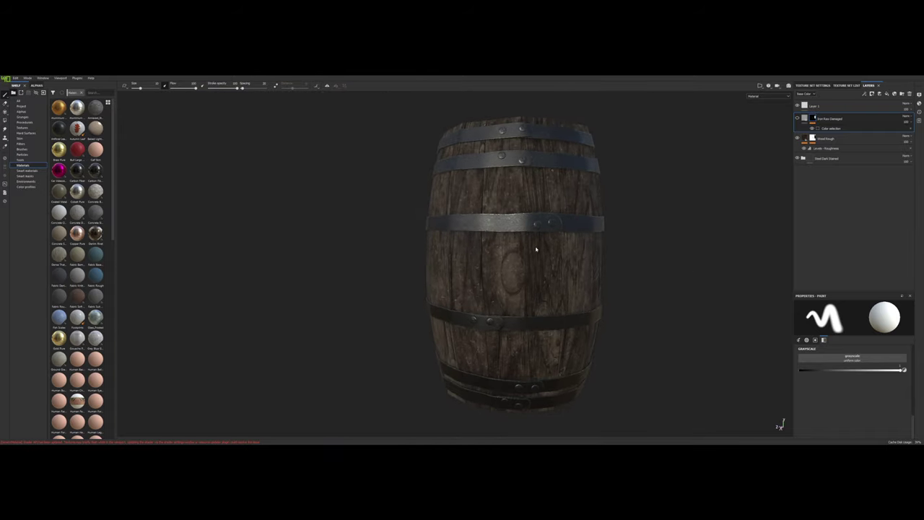
{"action": "left_click_drag", "start_coordinate": [532, 205], "coordinate": [540, 228], "text": "alt"}
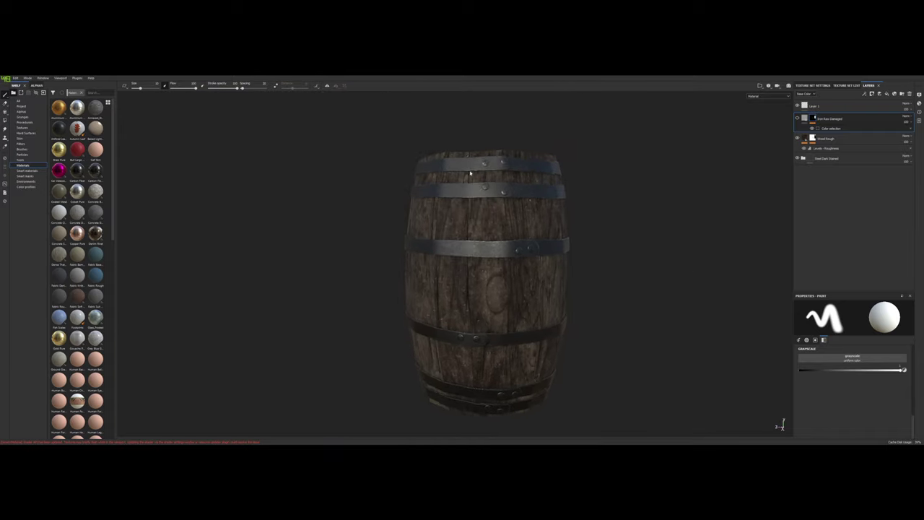
{"action": "middle_click_drag", "start_coordinate": [469, 173], "coordinate": [501, 241], "text": "alt"}
{"action": "scroll", "coordinate": [501, 241], "scroll_direction": "up", "scroll_amount": 8}
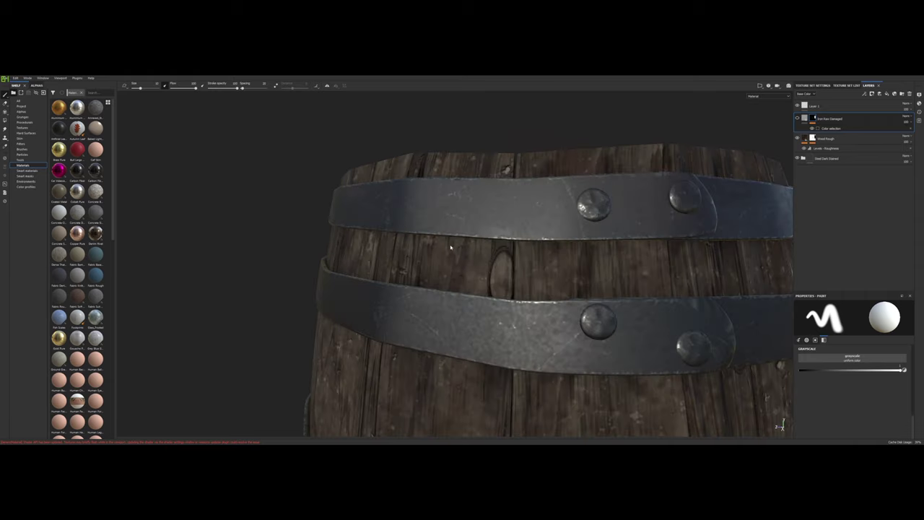
{"action": "left_click_drag", "start_coordinate": [452, 245], "coordinate": [472, 243], "text": "alt"}
{"action": "scroll", "coordinate": [522, 250], "scroll_direction": "down", "scroll_amount": 7}
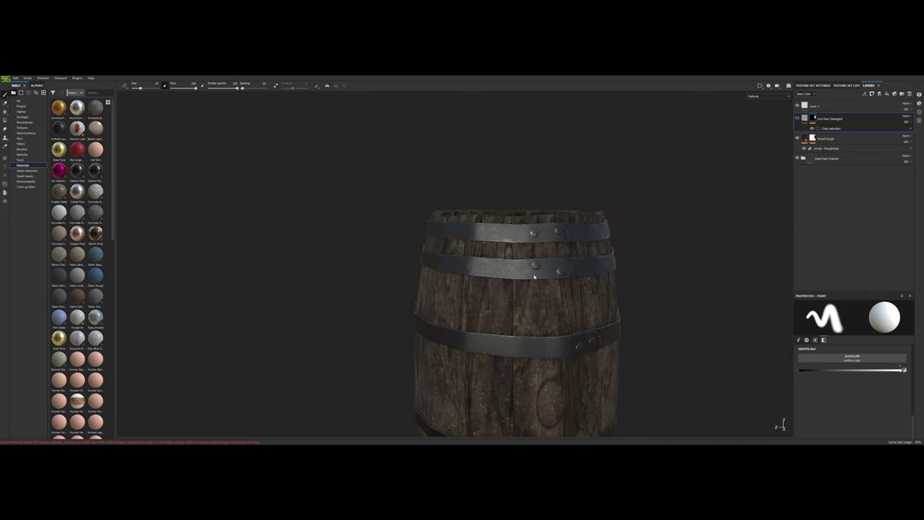
{"action": "middle_click_drag", "start_coordinate": [532, 281], "coordinate": [540, 242], "text": "alt"}
{"action": "left_click_drag", "start_coordinate": [539, 240], "coordinate": [555, 235], "text": "alt"}
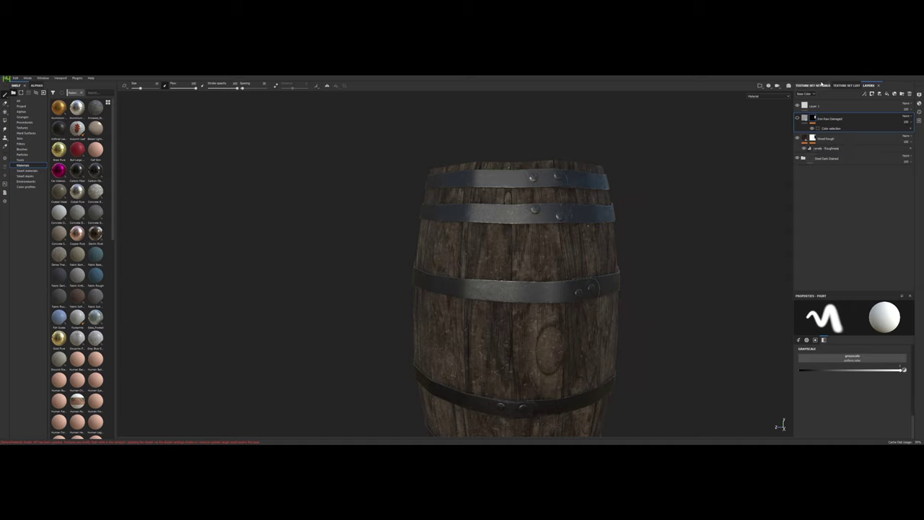
Step: Replace the project's mesh with Barrel_01_low.fbx from the Barrel FBX folder, keeping the existing project configuration
{"action": "left_click", "coordinate": [813, 85]}
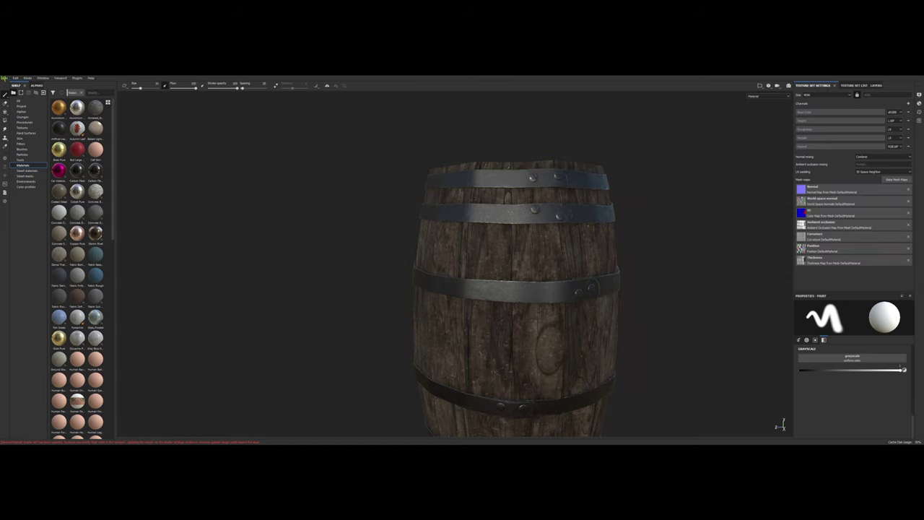
{"action": "mouse_move", "coordinate": [63, 444]}
{"action": "left_click", "coordinate": [135, 430]}
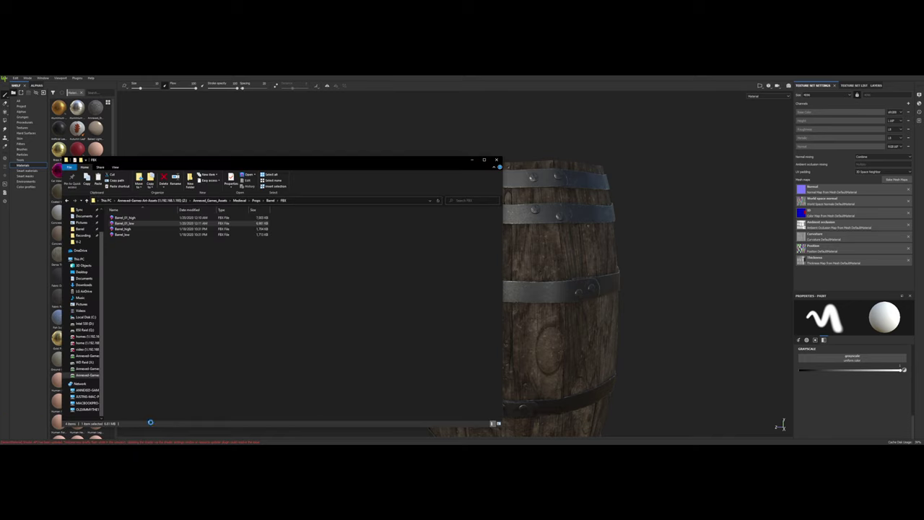
{"action": "left_click", "coordinate": [144, 223]}
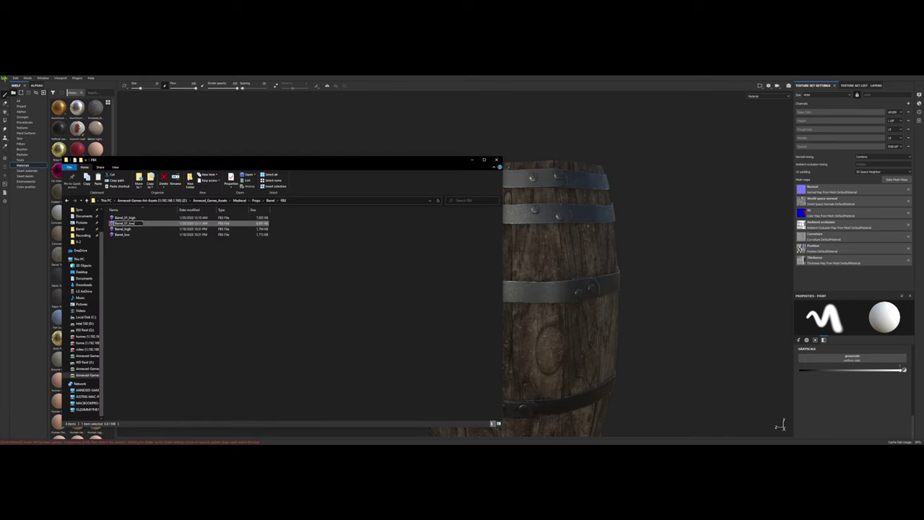
{"action": "left_click", "coordinate": [152, 230]}
{"action": "left_click", "coordinate": [156, 224]}
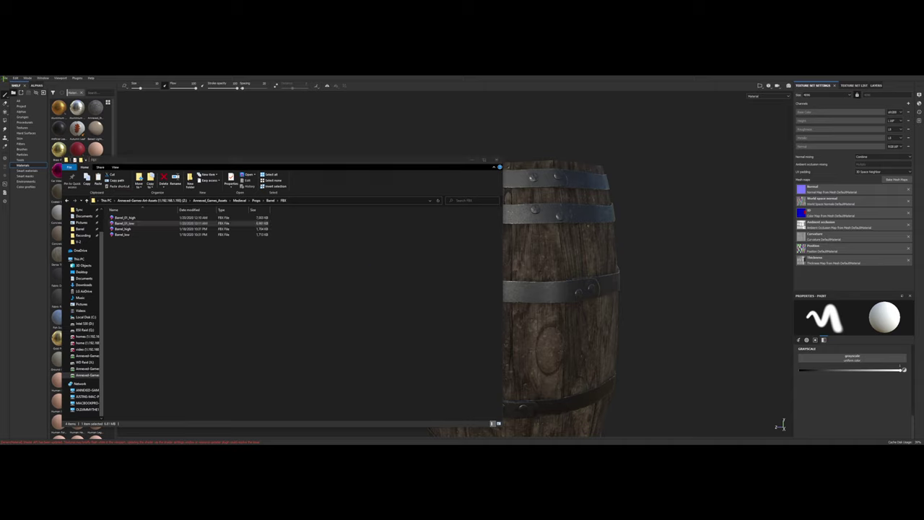
{"action": "mouse_move", "coordinate": [138, 224]}
{"action": "left_mouse_down"}
{"action": "mouse_move", "coordinate": [396, 277]}
{"action": "mouse_move", "coordinate": [603, 248]}
{"action": "left_mouse_up"}
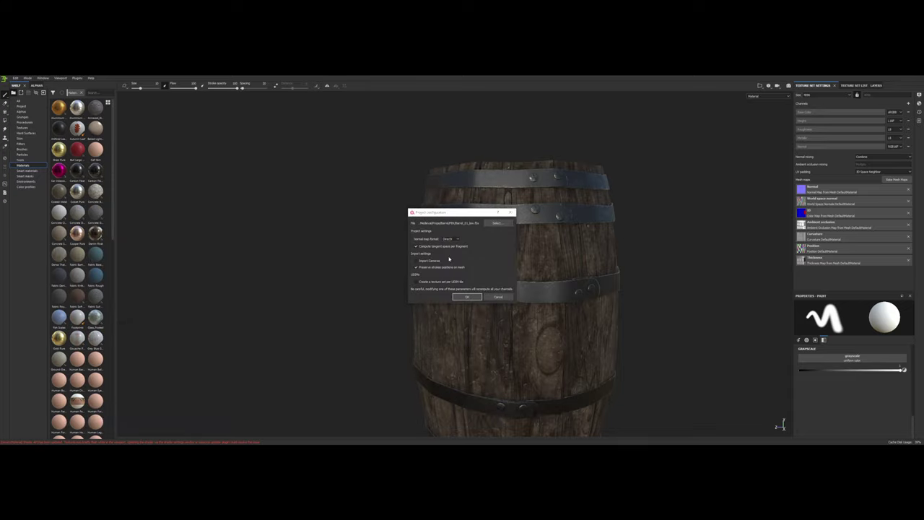
{"action": "left_click", "coordinate": [468, 297]}
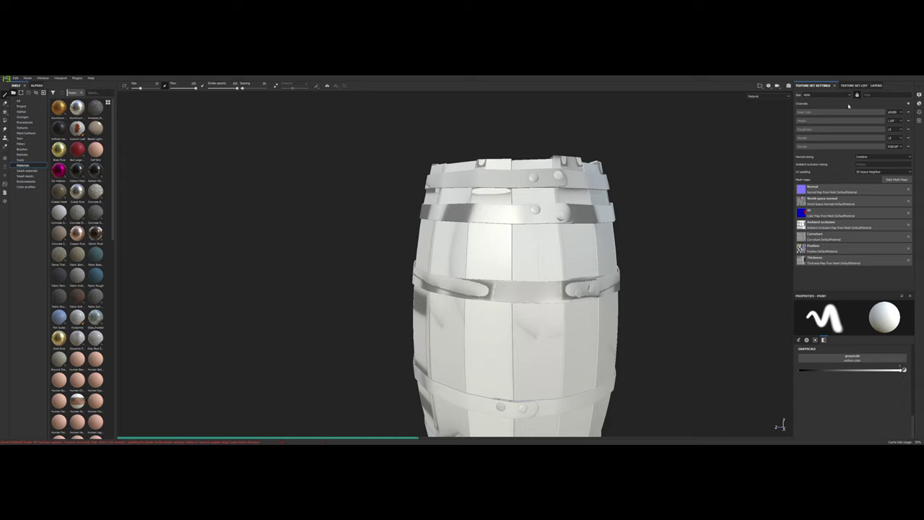
Step: Open the mesh map baking settings and choose Barrel_01_high.fbx as the high definition mesh
{"action": "left_click", "coordinate": [866, 85]}
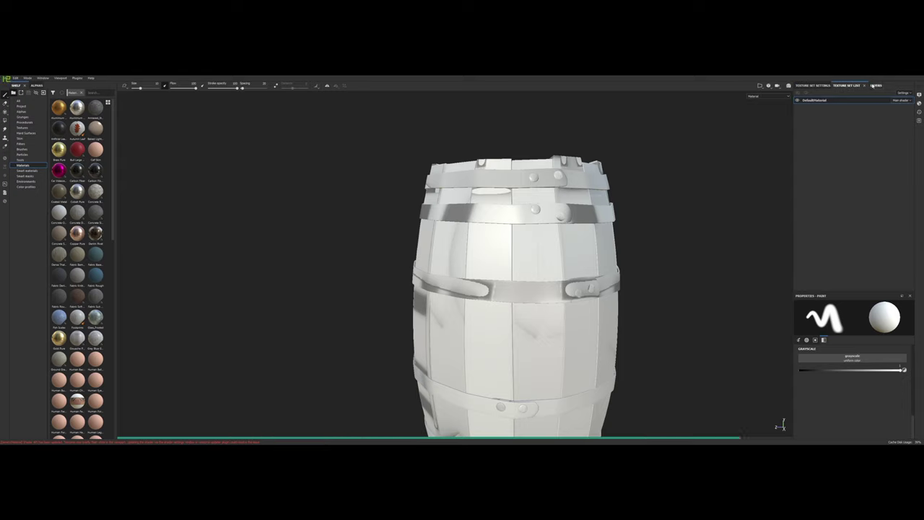
{"action": "left_click", "coordinate": [812, 85]}
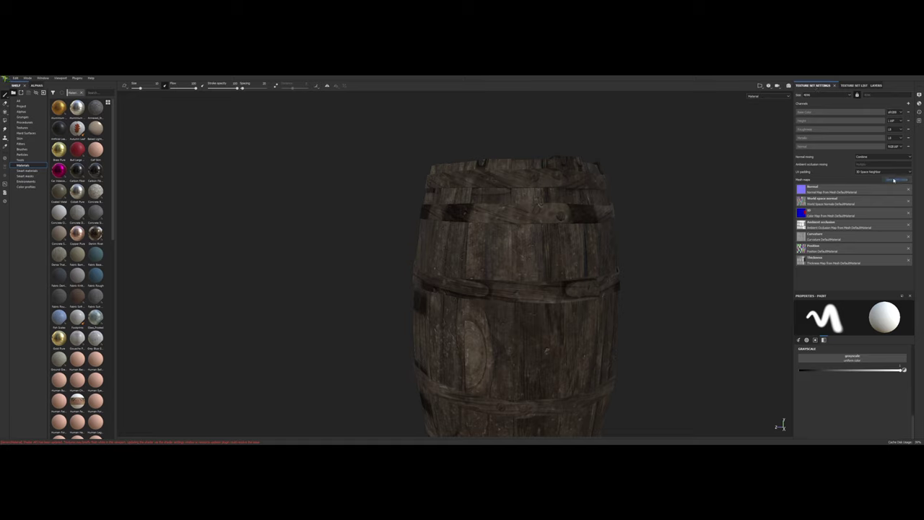
{"action": "left_click", "coordinate": [892, 180]}
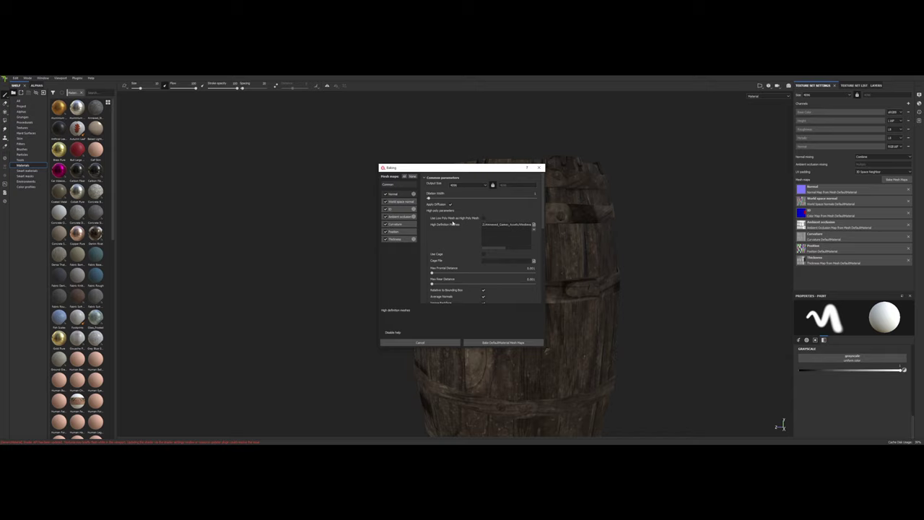
{"action": "left_click", "coordinate": [534, 226]}
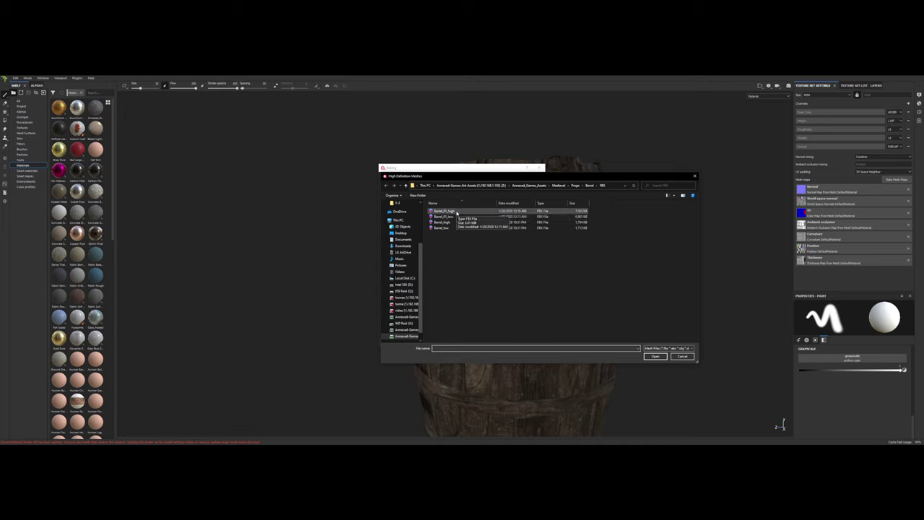
{"action": "left_click", "coordinate": [456, 213]}
{"action": "left_click", "coordinate": [654, 356]}
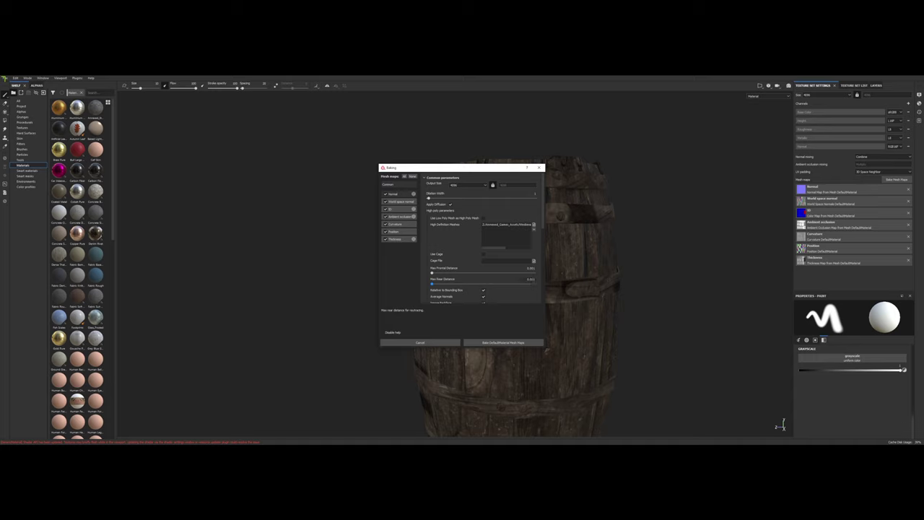
Step: Check the matching by mesh name and the ID color source, and bake all DefaultMaterial mesh maps
{"action": "scroll", "coordinate": [523, 245], "scroll_direction": "down", "scroll_amount": 1}
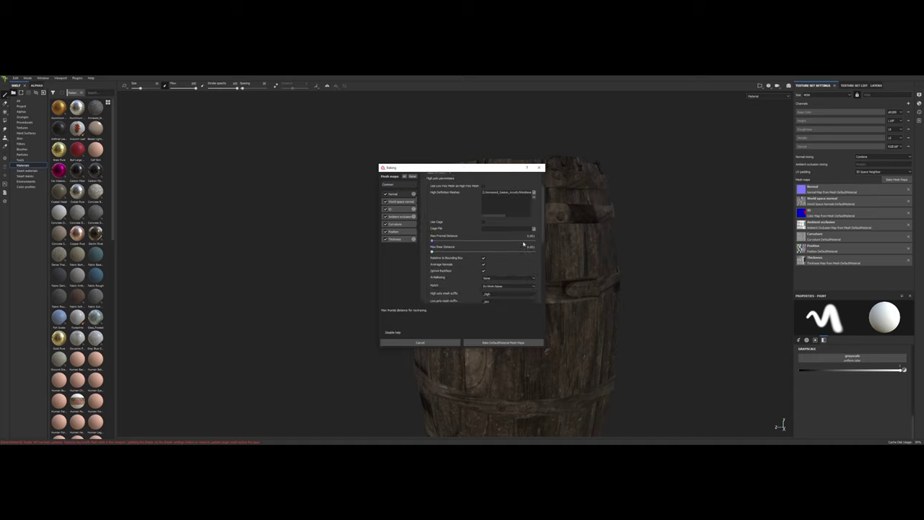
{"action": "scroll", "coordinate": [523, 245], "scroll_direction": "down", "scroll_amount": 1}
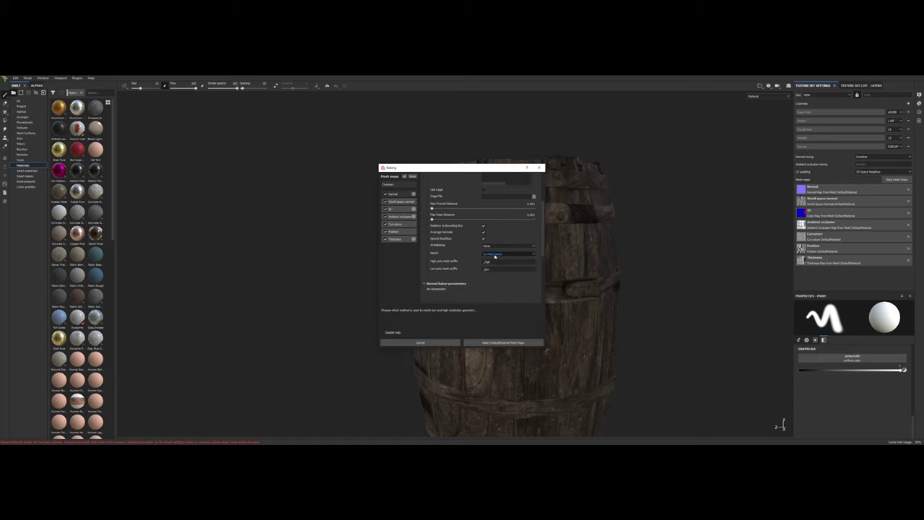
{"action": "left_click", "coordinate": [409, 208]}
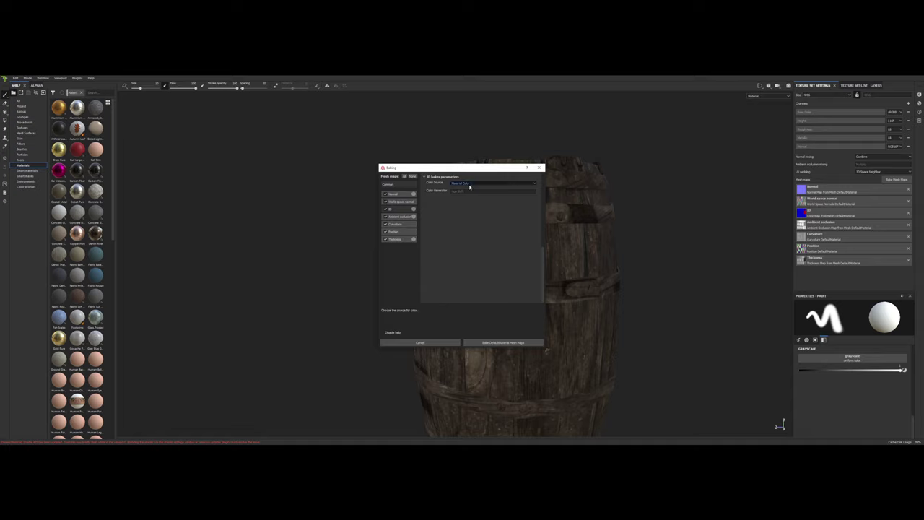
{"action": "left_click", "coordinate": [399, 187]}
{"action": "scroll", "coordinate": [467, 207], "scroll_direction": "up", "scroll_amount": 5}
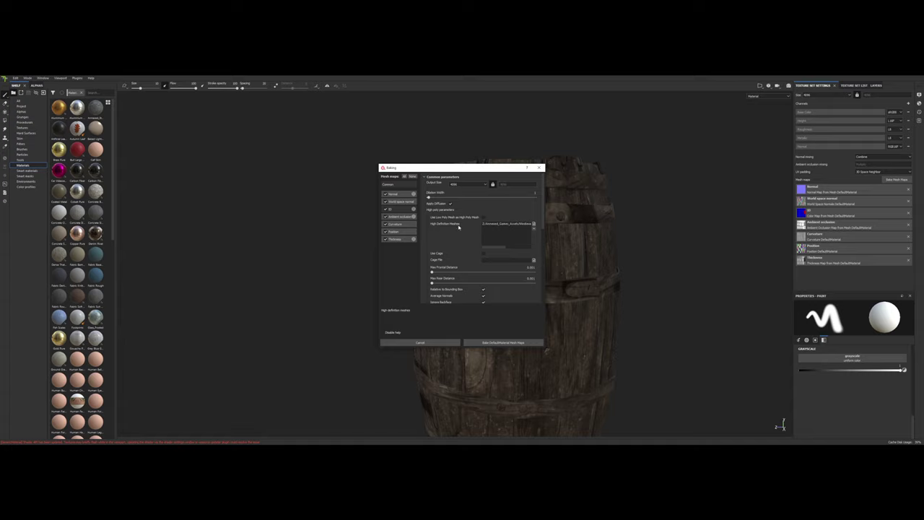
{"action": "left_click", "coordinate": [493, 343]}
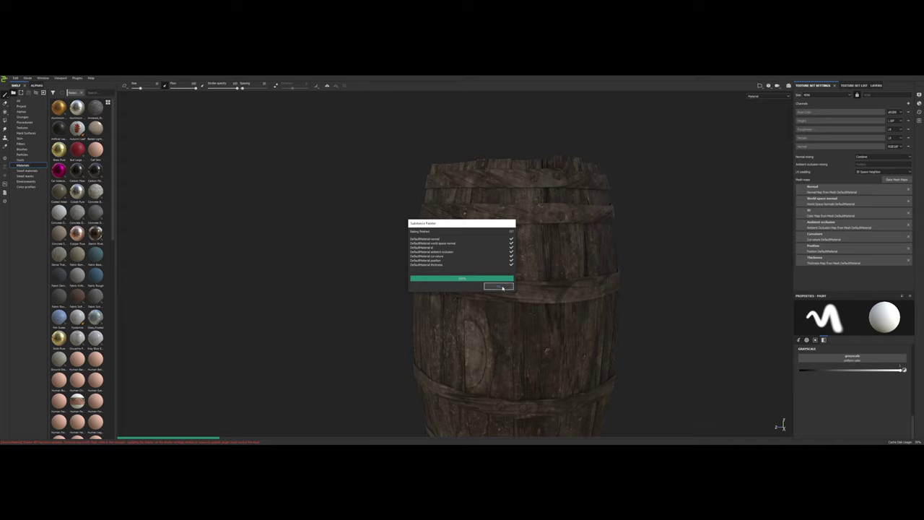
{"action": "left_click", "coordinate": [503, 288]}
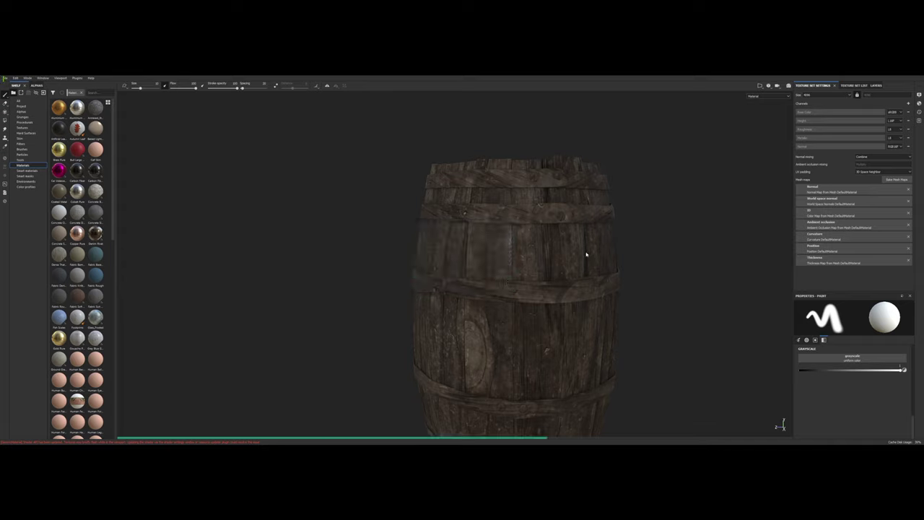
Step: Examine the freshly baked barrel up close, checking the upper planks, bands, lid and rim
{"action": "middle_click_drag", "start_coordinate": [589, 236], "coordinate": [565, 272], "text": "alt"}
{"action": "scroll", "coordinate": [552, 251], "scroll_direction": "up", "scroll_amount": 5}
{"action": "scroll", "coordinate": [550, 246], "scroll_direction": "up", "scroll_amount": 4}
{"action": "left_click_drag", "start_coordinate": [512, 228], "coordinate": [540, 286], "text": "alt"}
{"action": "mouse_move", "coordinate": [506, 244]}
{"action": "left_mouse_down", "text": "alt"}
{"action": "mouse_move", "coordinate": [389, 215]}
{"action": "mouse_move", "coordinate": [397, 243]}
{"action": "mouse_move", "coordinate": [453, 240]}
{"action": "mouse_move", "coordinate": [519, 254]}
{"action": "left_mouse_up", "text": "alt"}
{"action": "scroll", "coordinate": [480, 235], "scroll_direction": "up", "scroll_amount": 7}
{"action": "left_click_drag", "start_coordinate": [540, 221], "coordinate": [466, 203], "text": "alt"}
{"action": "scroll", "coordinate": [453, 185], "scroll_direction": "up", "scroll_amount": 4}
{"action": "scroll", "coordinate": [447, 198], "scroll_direction": "up", "scroll_amount": 5}
{"action": "scroll", "coordinate": [448, 198], "scroll_direction": "down", "scroll_amount": 5}
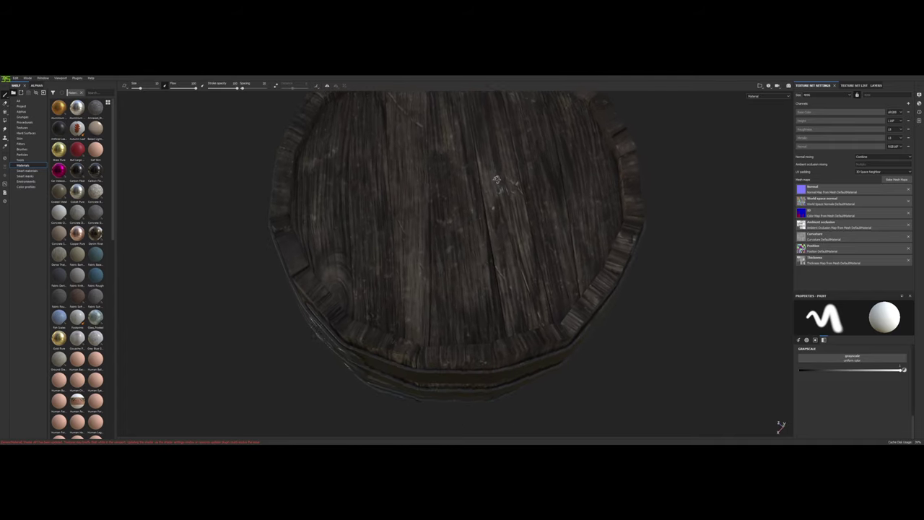
{"action": "left_click_drag", "start_coordinate": [489, 183], "coordinate": [496, 160], "text": "alt"}
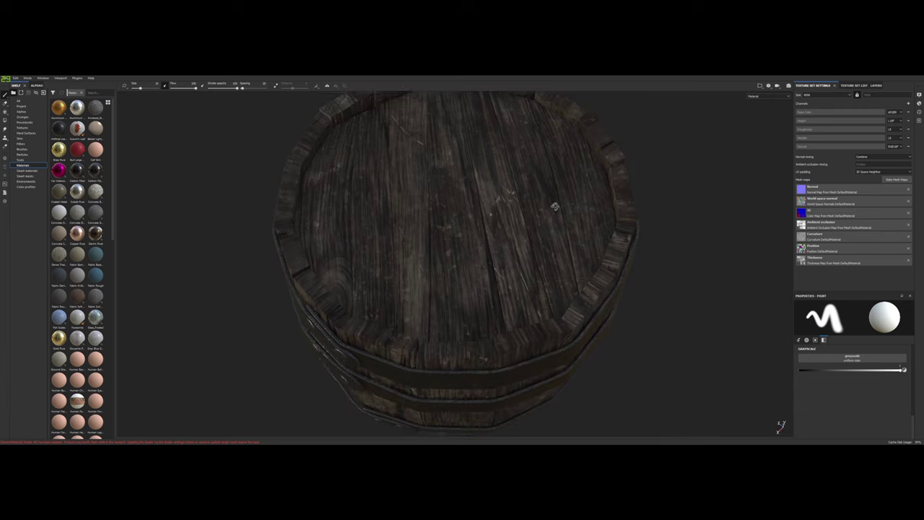
Step: Examine the baked barrel's lid, underside planks, rim and side bands for baking errors
{"action": "left_click_drag", "start_coordinate": [560, 199], "coordinate": [484, 222], "text": "alt"}
{"action": "scroll", "coordinate": [584, 188], "scroll_direction": "up", "scroll_amount": 5}
{"action": "scroll", "coordinate": [483, 222], "scroll_direction": "down", "scroll_amount": 6}
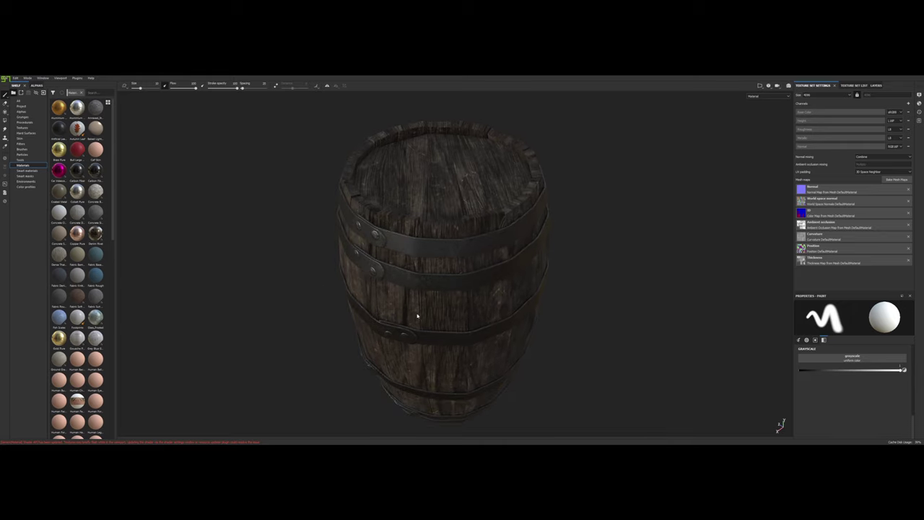
{"action": "left_click_drag", "start_coordinate": [435, 346], "coordinate": [478, 263], "text": "alt"}
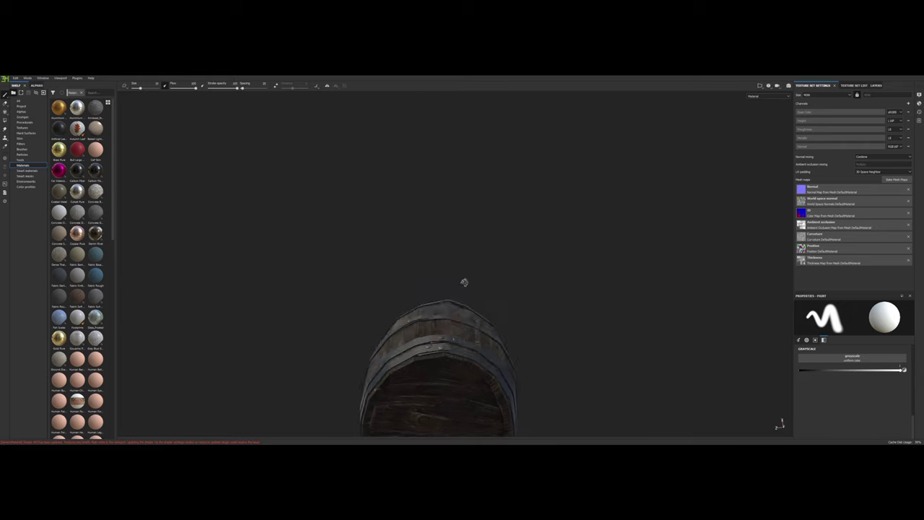
{"action": "left_click_drag", "start_coordinate": [464, 281], "coordinate": [461, 273], "text": "alt"}
{"action": "middle_click_drag", "start_coordinate": [454, 292], "coordinate": [493, 180], "text": "alt"}
{"action": "scroll", "coordinate": [464, 289], "scroll_direction": "up", "scroll_amount": 6}
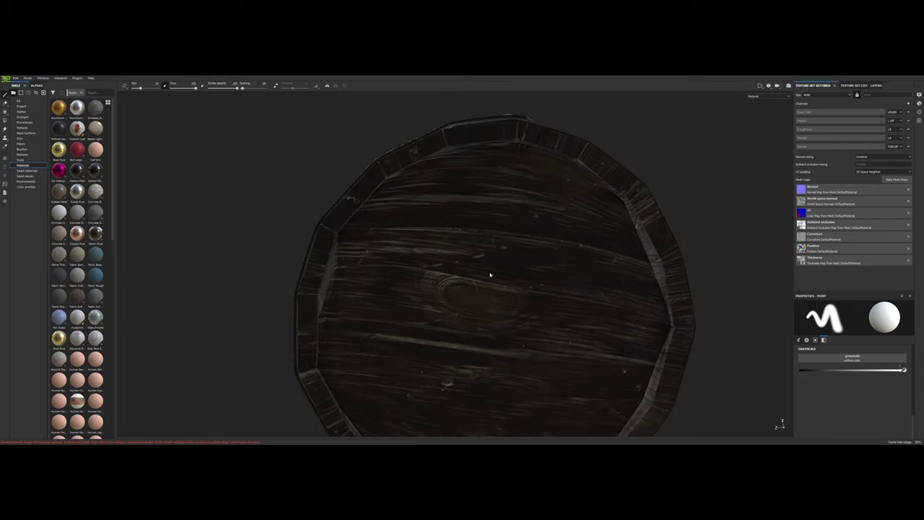
{"action": "left_click_drag", "start_coordinate": [493, 266], "coordinate": [499, 287], "text": "alt"}
{"action": "middle_click_drag", "start_coordinate": [499, 286], "coordinate": [498, 240], "text": "alt"}
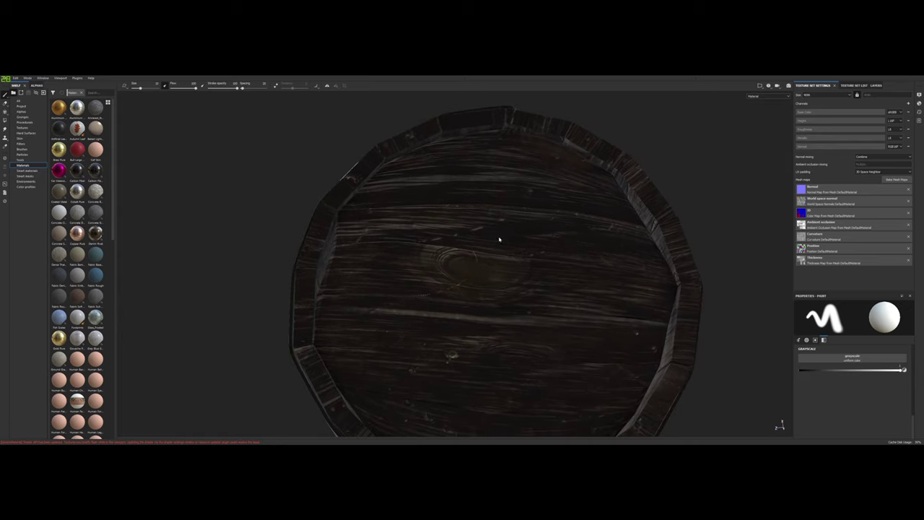
{"action": "mouse_move", "coordinate": [498, 239]}
{"action": "left_mouse_down", "text": "alt"}
{"action": "mouse_move", "coordinate": [510, 239]}
{"action": "mouse_move", "coordinate": [498, 154]}
{"action": "mouse_move", "coordinate": [491, 268]}
{"action": "mouse_move", "coordinate": [496, 137]}
{"action": "mouse_move", "coordinate": [498, 245]}
{"action": "mouse_move", "coordinate": [486, 265]}
{"action": "mouse_move", "coordinate": [489, 218]}
{"action": "left_mouse_up", "text": "alt"}
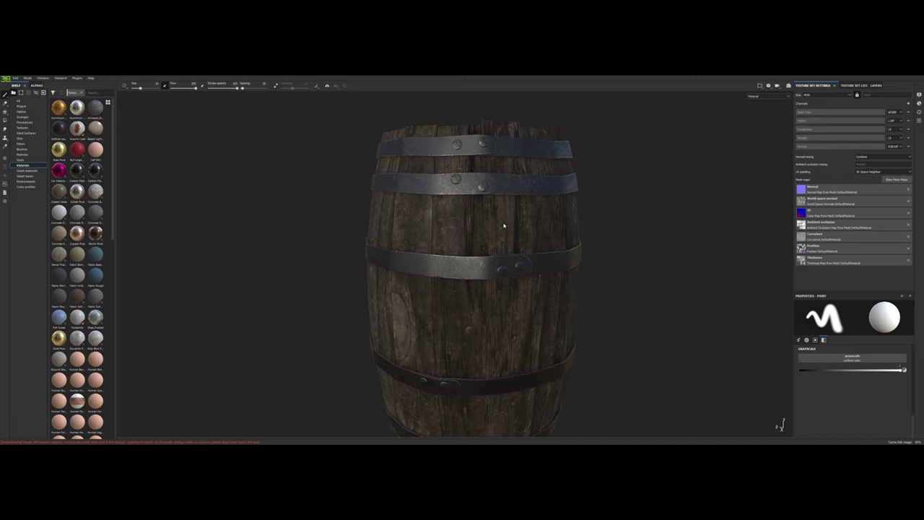
{"action": "left_click_drag", "start_coordinate": [503, 225], "coordinate": [529, 214], "text": "alt"}
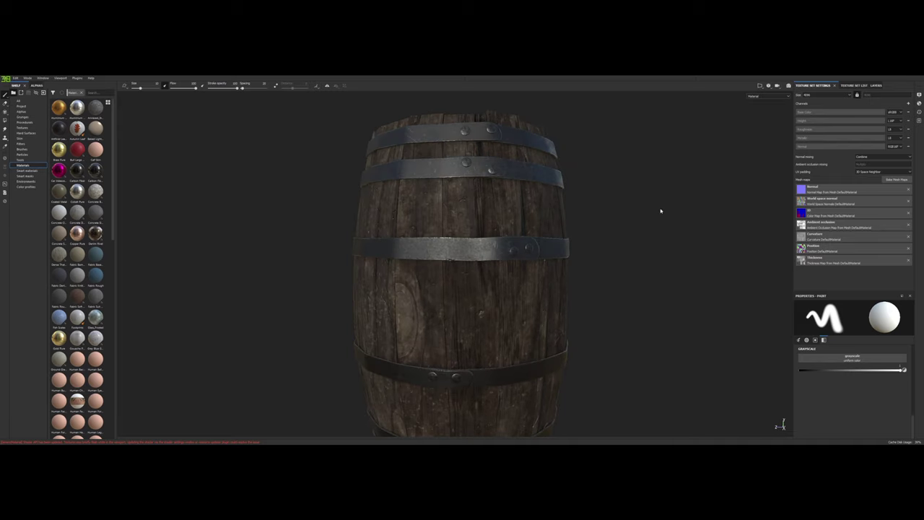
Step: Show the layer stack and examine the barrel's outer planks and bands up close, as well as its interior planks
{"action": "left_click", "coordinate": [876, 85]}
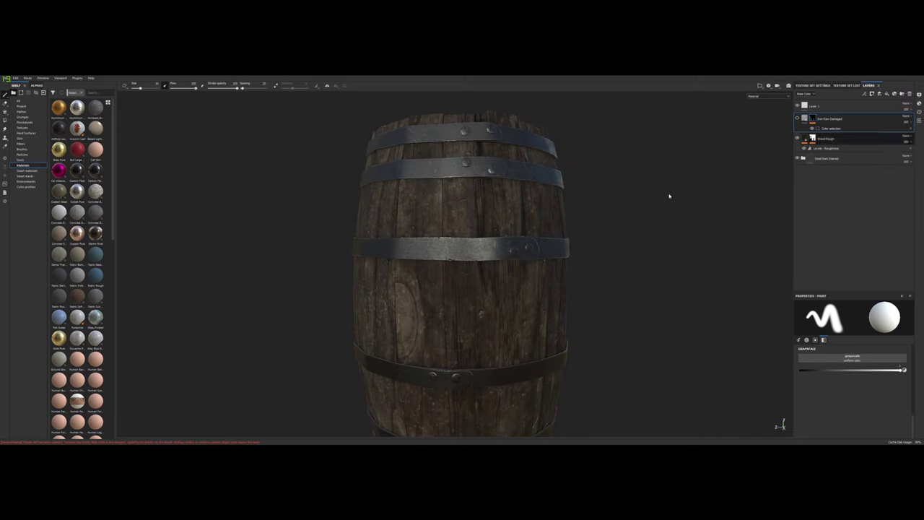
{"action": "left_click_drag", "start_coordinate": [616, 200], "coordinate": [546, 202], "text": "alt"}
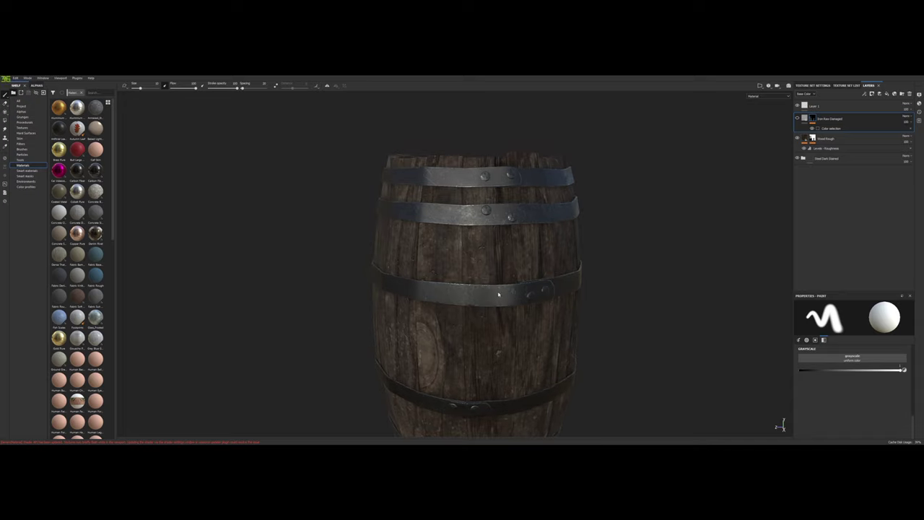
{"action": "left_click_drag", "start_coordinate": [496, 287], "coordinate": [517, 170], "text": "alt"}
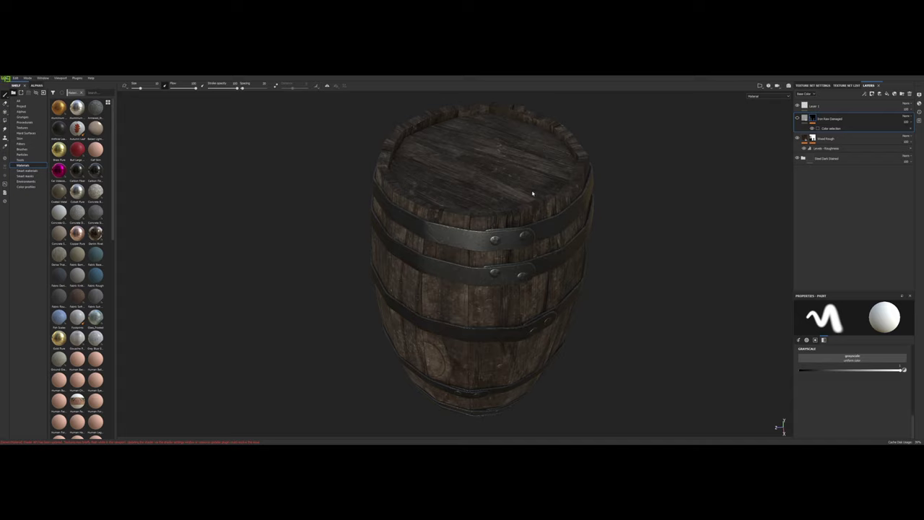
{"action": "scroll", "coordinate": [522, 229], "scroll_direction": "down", "scroll_amount": 3}
{"action": "scroll", "coordinate": [517, 237], "scroll_direction": "up", "scroll_amount": 14}
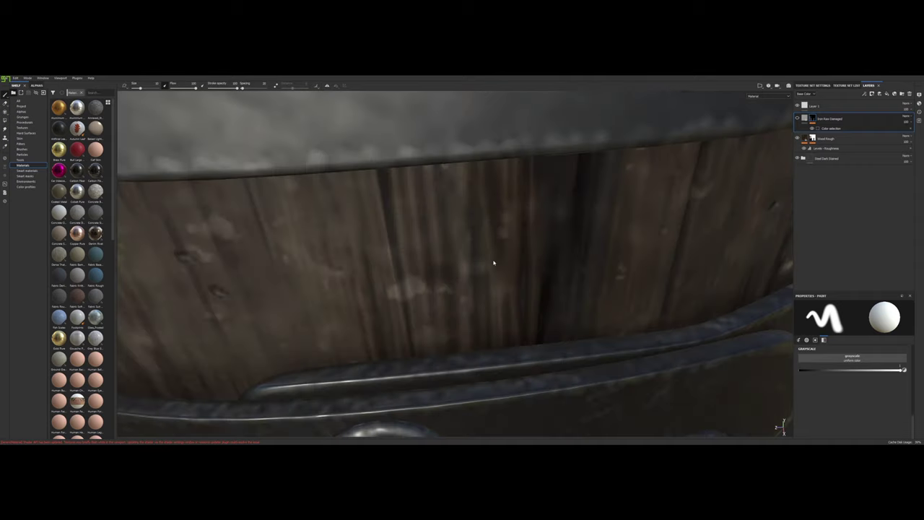
{"action": "right_click_drag", "start_coordinate": [494, 263], "coordinate": [492, 256], "text": "alt"}
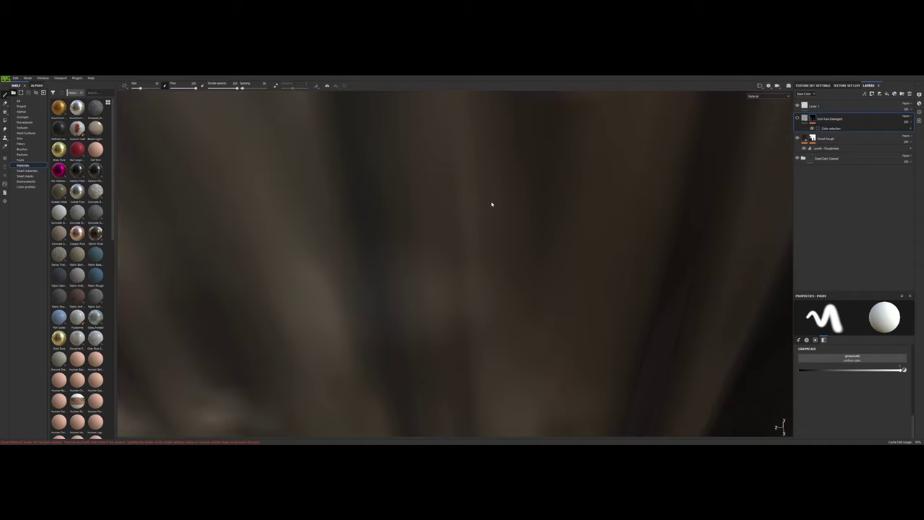
{"action": "scroll", "coordinate": [540, 235], "scroll_direction": "down", "scroll_amount": 6}
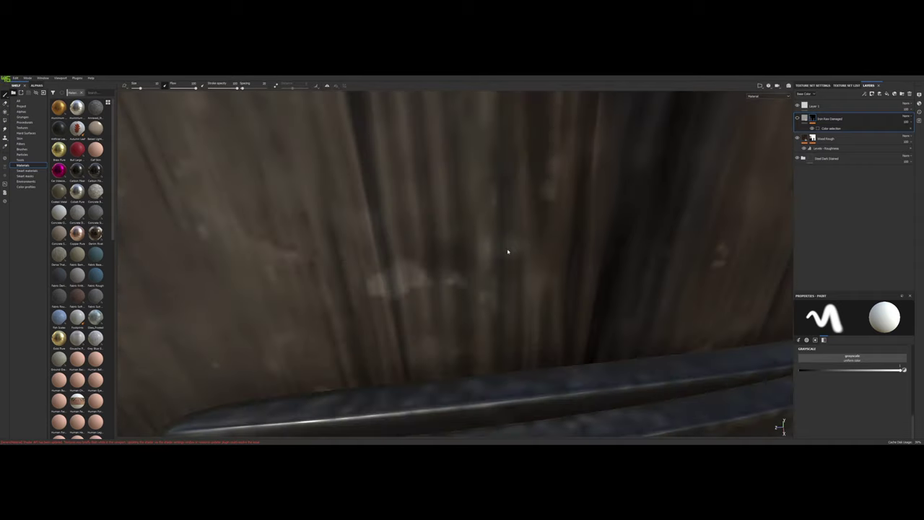
{"action": "left_click_drag", "start_coordinate": [509, 247], "coordinate": [696, 215], "text": "alt"}
{"action": "scroll", "coordinate": [524, 222], "scroll_direction": "down", "scroll_amount": 4}
{"action": "left_click_drag", "start_coordinate": [441, 228], "coordinate": [468, 233], "text": "alt"}
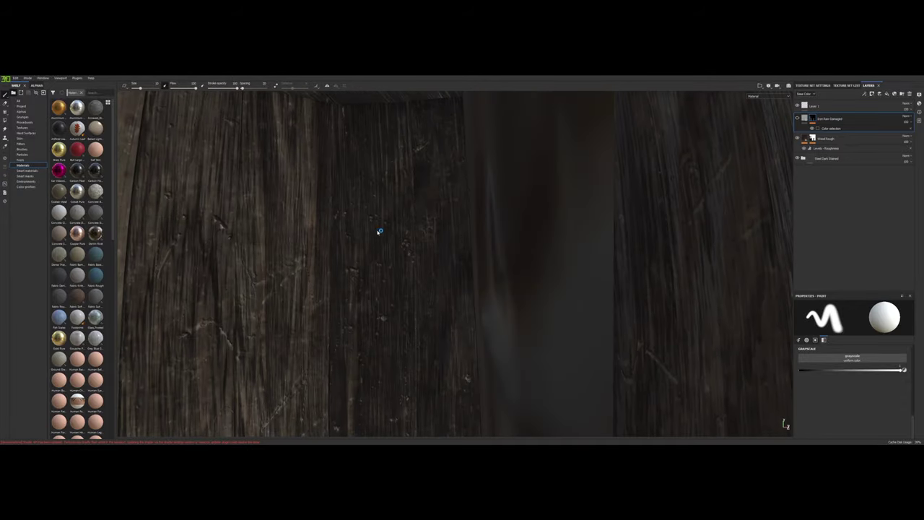
{"action": "left_click_drag", "start_coordinate": [636, 262], "coordinate": [444, 164], "text": "alt"}
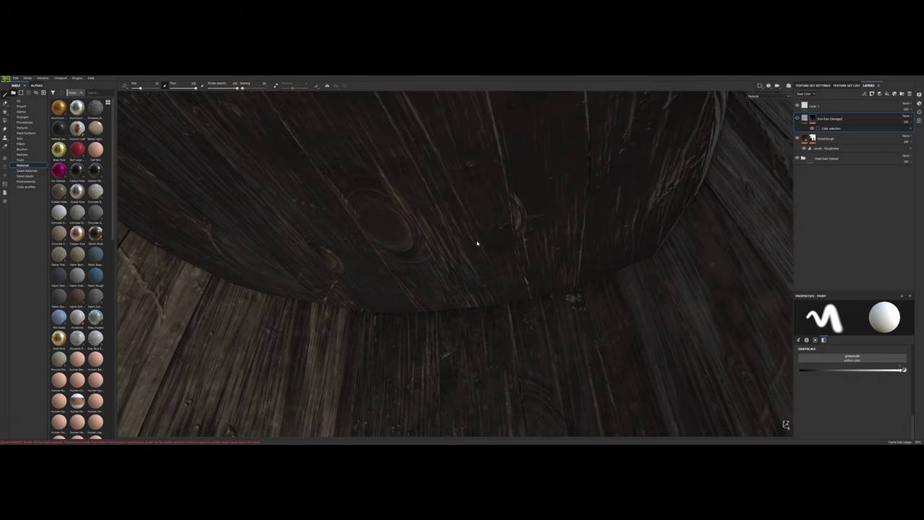
{"action": "left_click_drag", "start_coordinate": [435, 289], "coordinate": [395, 288], "text": "alt"}
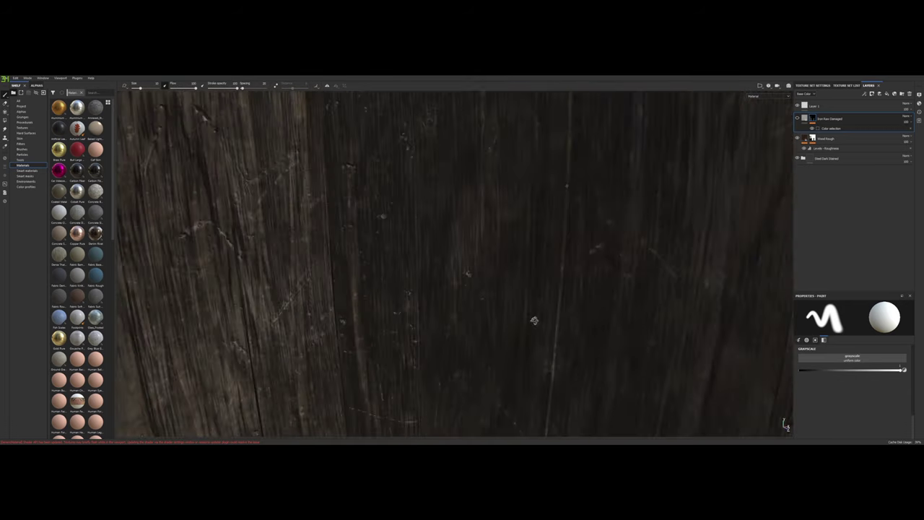
{"action": "left_click_drag", "start_coordinate": [534, 320], "coordinate": [453, 255], "text": "alt"}
{"action": "scroll", "coordinate": [419, 260], "scroll_direction": "down", "scroll_amount": 12}
{"action": "left_click_drag", "start_coordinate": [516, 241], "coordinate": [498, 262], "text": "alt"}
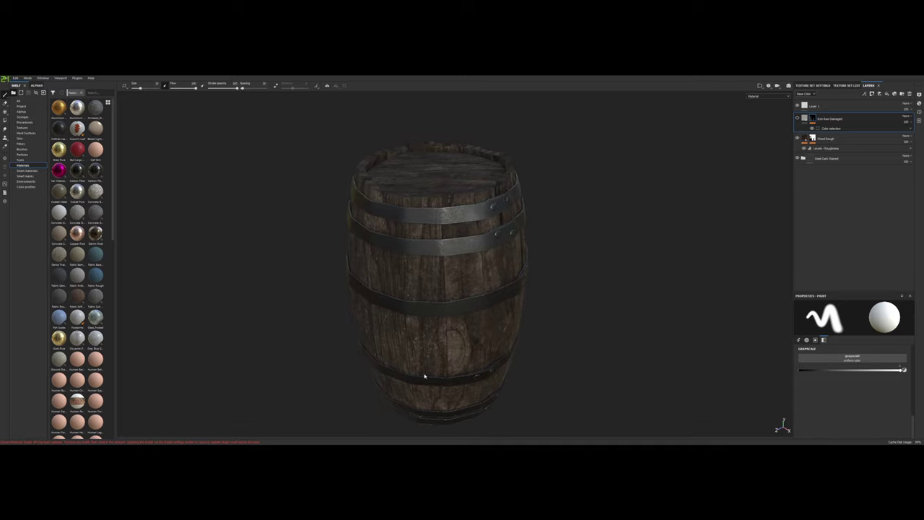
Step: Try the Projection tool on the barrel and return to the Paint tool with the shelf's brushes listed
{"action": "scroll", "coordinate": [461, 347], "scroll_direction": "down", "scroll_amount": 3}
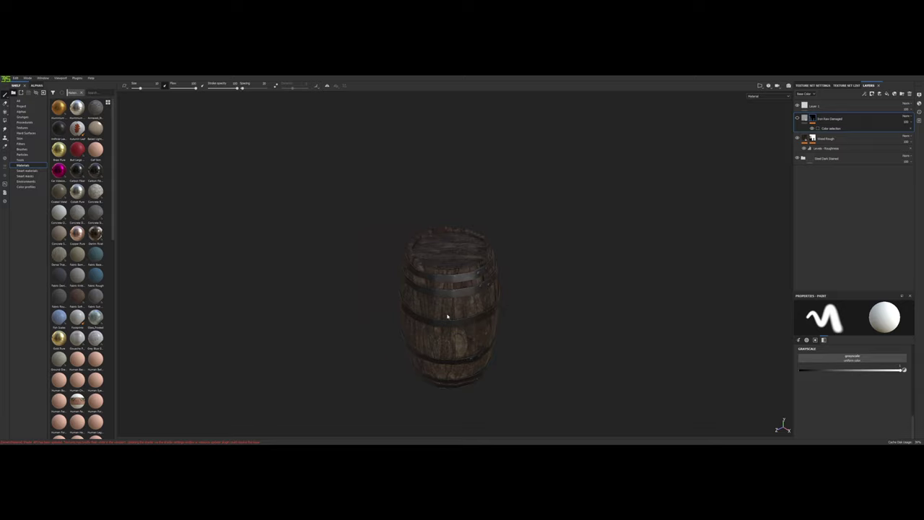
{"action": "key", "text": "3"}
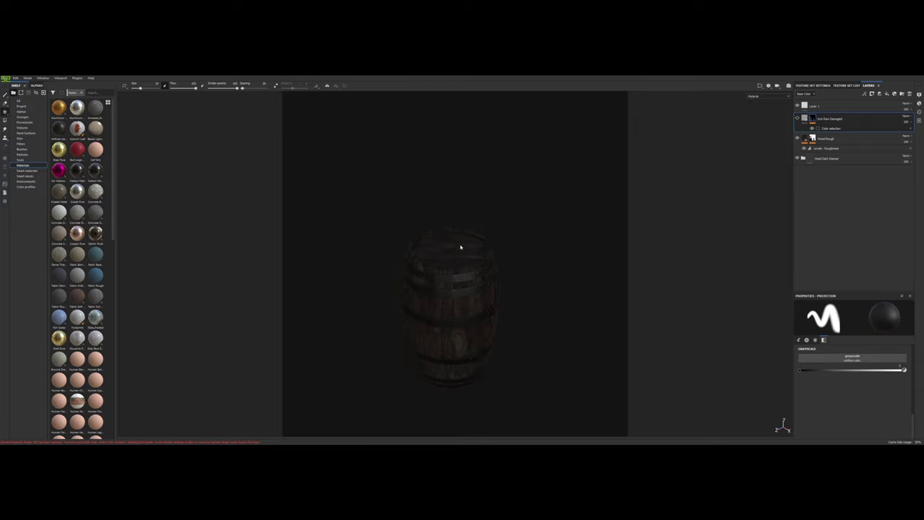
{"action": "left_click_drag", "start_coordinate": [549, 269], "coordinate": [268, 262]}
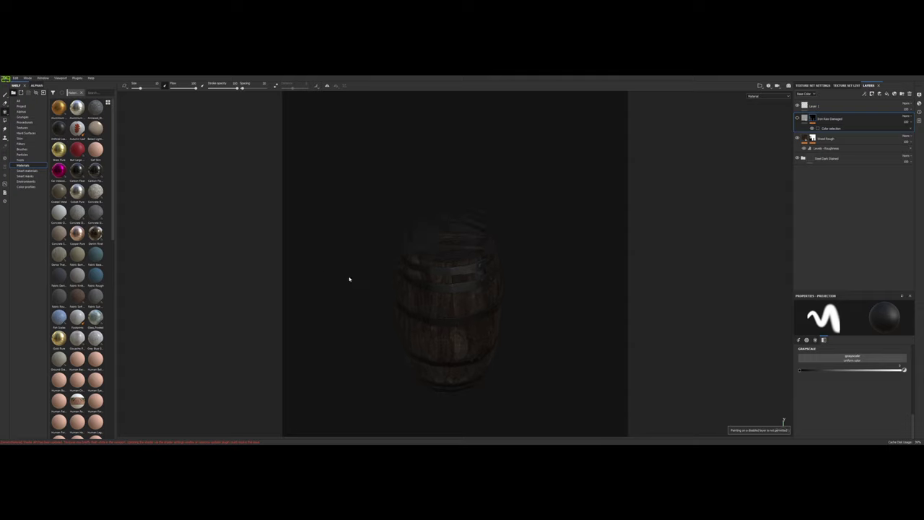
{"action": "scroll", "coordinate": [501, 257], "scroll_direction": "up", "scroll_amount": 4}
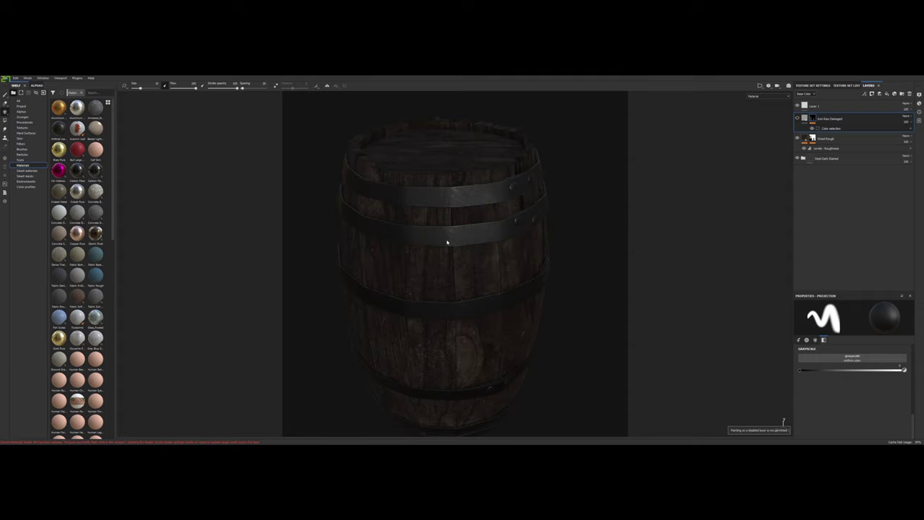
{"action": "left_click_drag", "start_coordinate": [365, 285], "coordinate": [453, 258], "text": "alt"}
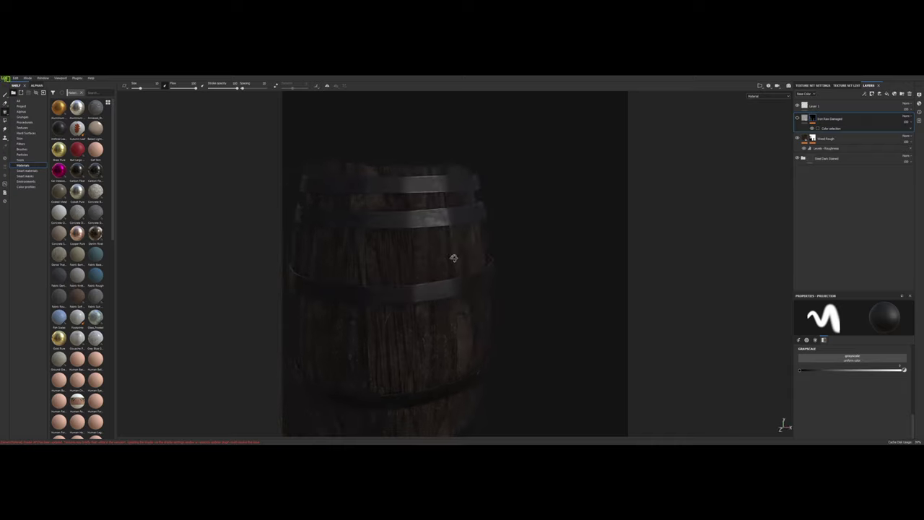
{"action": "left_click", "coordinate": [21, 149]}
{"action": "left_click", "coordinate": [5, 94]}
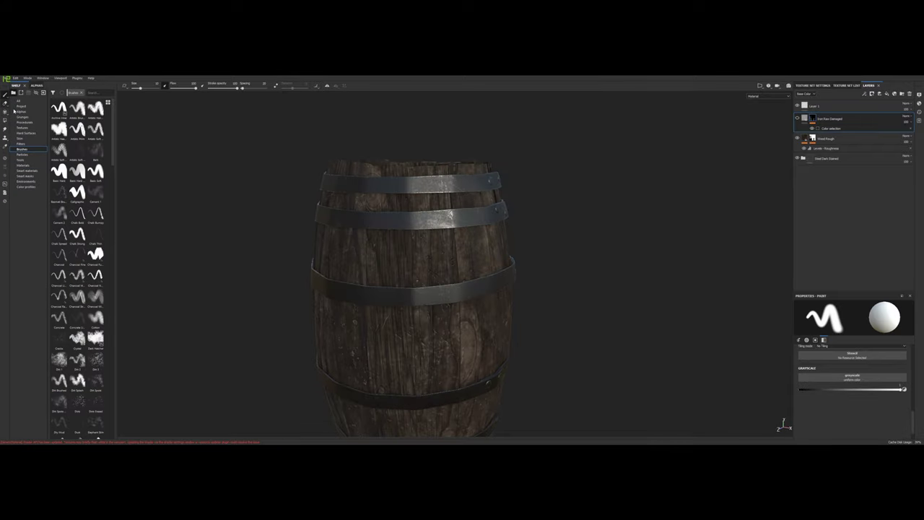
Step: Examine the upper metal bands and the wood planks between them up close
{"action": "middle_click_drag", "start_coordinate": [441, 266], "coordinate": [463, 252], "text": "alt"}
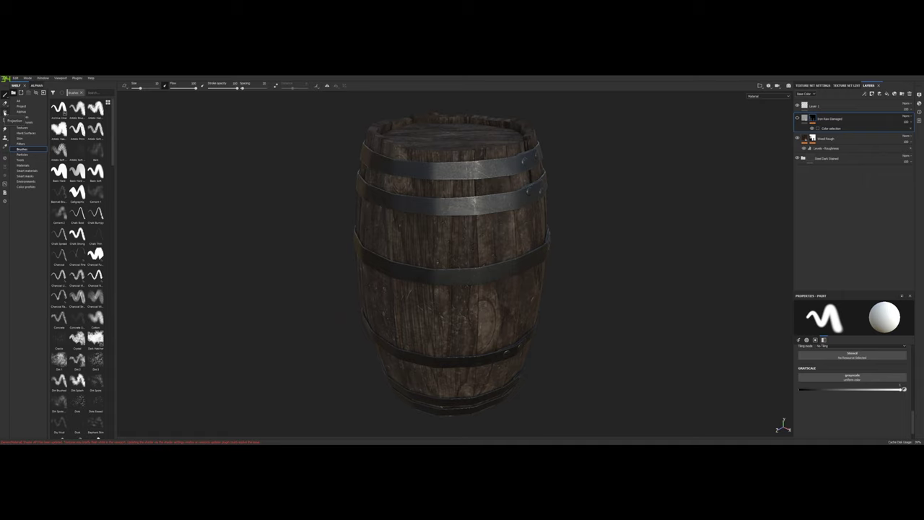
{"action": "scroll", "coordinate": [462, 209], "scroll_direction": "up", "scroll_amount": 3}
{"action": "scroll", "coordinate": [463, 212], "scroll_direction": "up", "scroll_amount": 4}
{"action": "left_click_drag", "start_coordinate": [466, 218], "coordinate": [430, 236], "text": "alt"}
{"action": "scroll", "coordinate": [524, 297], "scroll_direction": "down", "scroll_amount": 2}
{"action": "scroll", "coordinate": [524, 294], "scroll_direction": "down", "scroll_amount": 3}
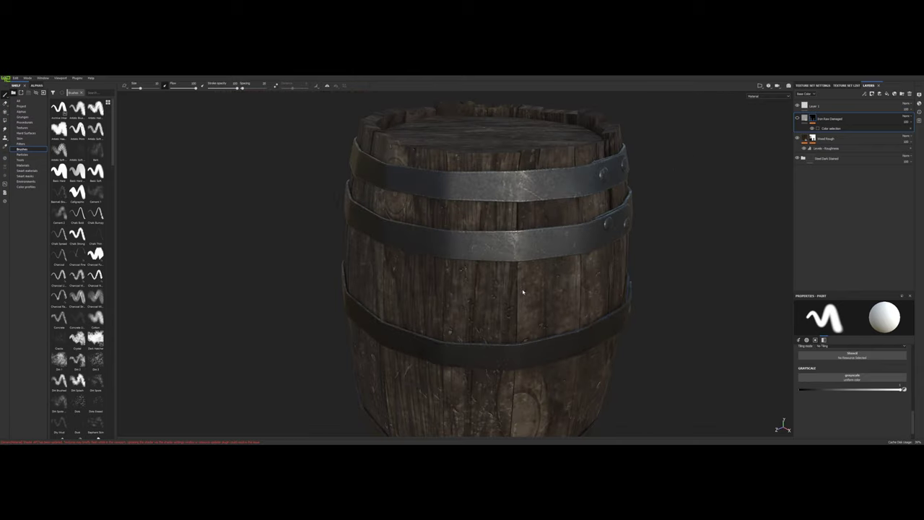
{"action": "scroll", "coordinate": [507, 284], "scroll_direction": "up", "scroll_amount": 5}
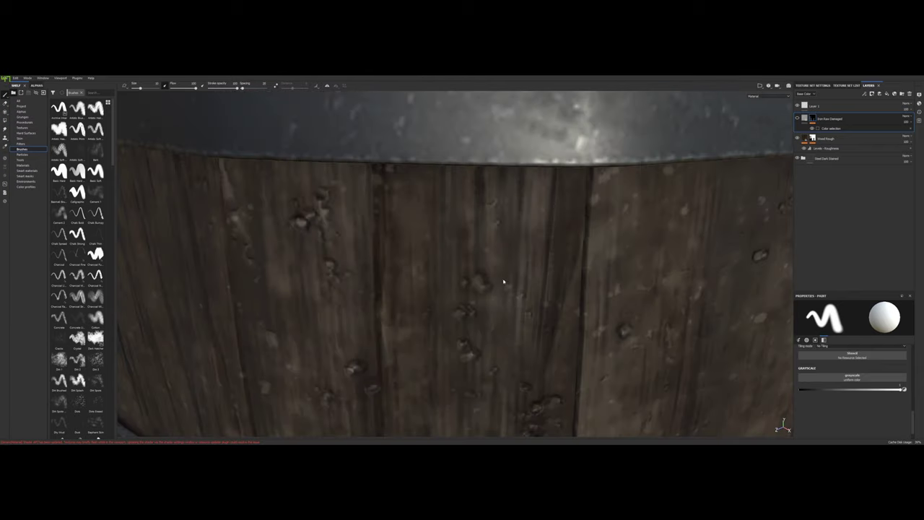
{"action": "scroll", "coordinate": [507, 283], "scroll_direction": "down", "scroll_amount": 2}
{"action": "mouse_move", "coordinate": [499, 274]}
{"action": "left_mouse_down", "text": "alt"}
{"action": "mouse_move", "coordinate": [538, 245]}
{"action": "mouse_move", "coordinate": [512, 272]}
{"action": "left_mouse_up", "text": "alt"}
{"action": "left_click", "coordinate": [480, 238]}
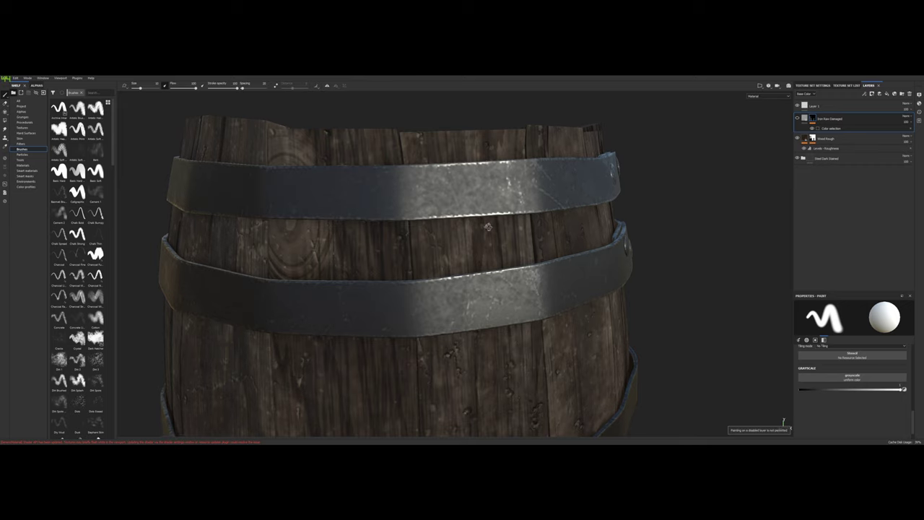
{"action": "left_click_drag", "start_coordinate": [481, 239], "coordinate": [470, 246], "text": "alt"}
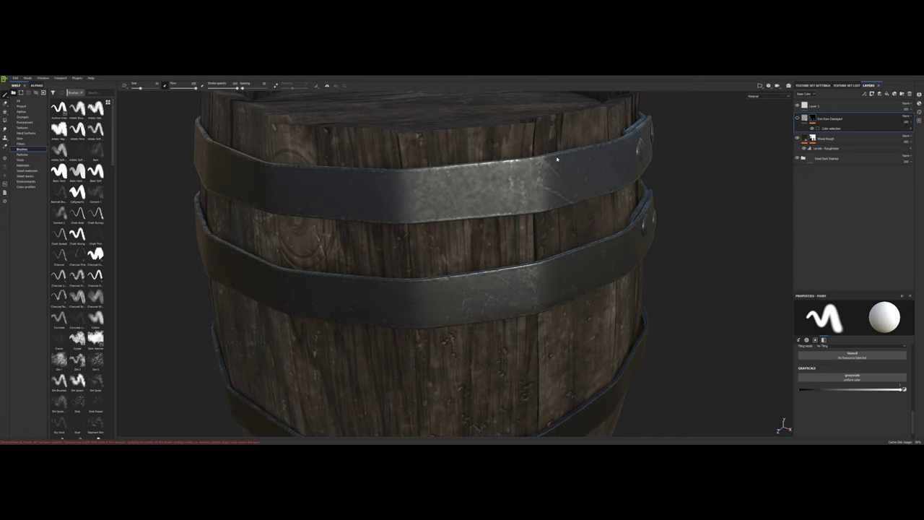
Step: Examine the whole textured barrel from several sides, checking the shading of its bands and rivets
{"action": "middle_click_drag", "start_coordinate": [557, 158], "coordinate": [520, 204], "text": "alt"}
{"action": "left_click_drag", "start_coordinate": [520, 204], "coordinate": [436, 189], "text": "alt"}
{"action": "right_click_drag", "start_coordinate": [653, 196], "coordinate": [626, 200], "text": "alt"}
{"action": "left_click_drag", "start_coordinate": [626, 201], "coordinate": [527, 227], "text": "alt"}
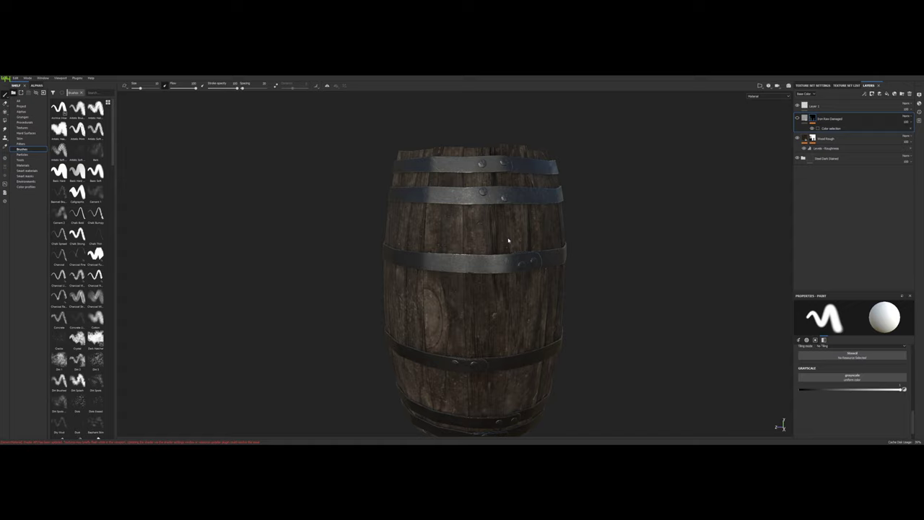
{"action": "left_click_drag", "start_coordinate": [508, 240], "coordinate": [467, 309], "text": "alt"}
{"action": "left_click_drag", "start_coordinate": [480, 225], "coordinate": [491, 262], "text": "alt"}
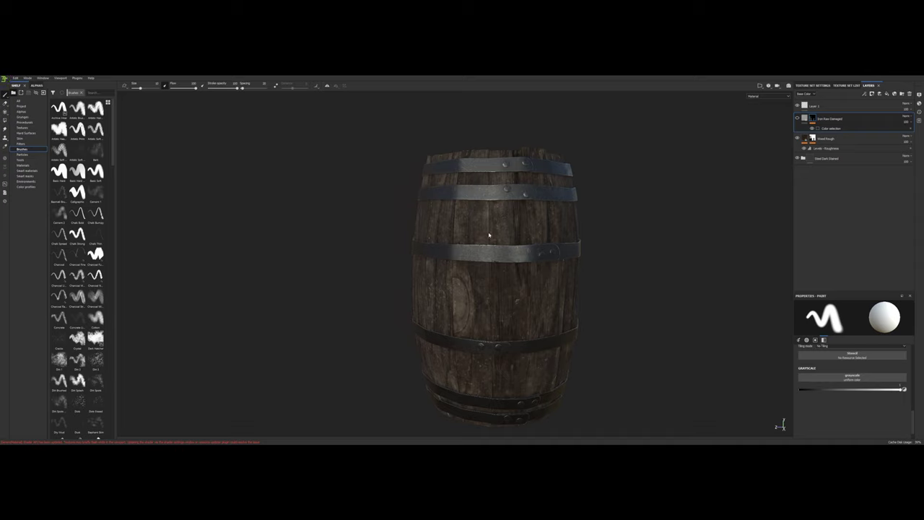
{"action": "left_click_drag", "start_coordinate": [489, 235], "coordinate": [553, 236], "text": "alt"}
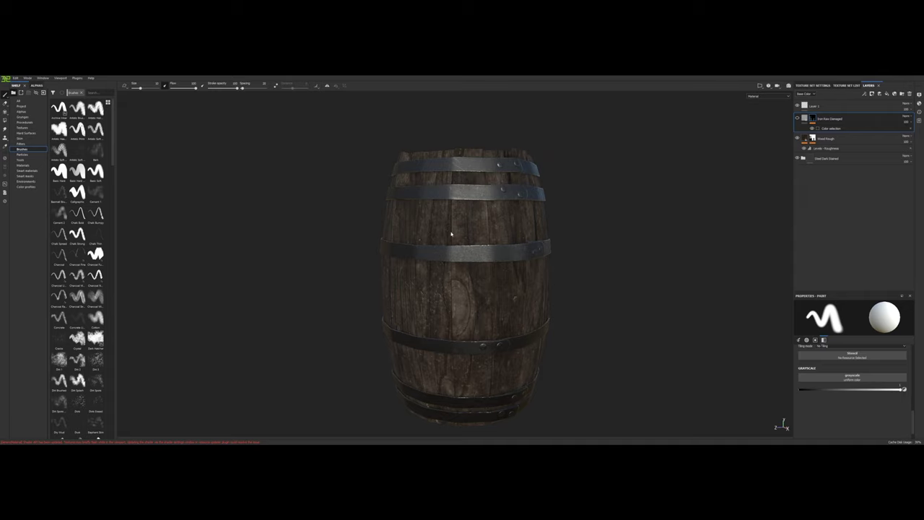
{"action": "middle_click_drag", "start_coordinate": [561, 230], "coordinate": [612, 240]}
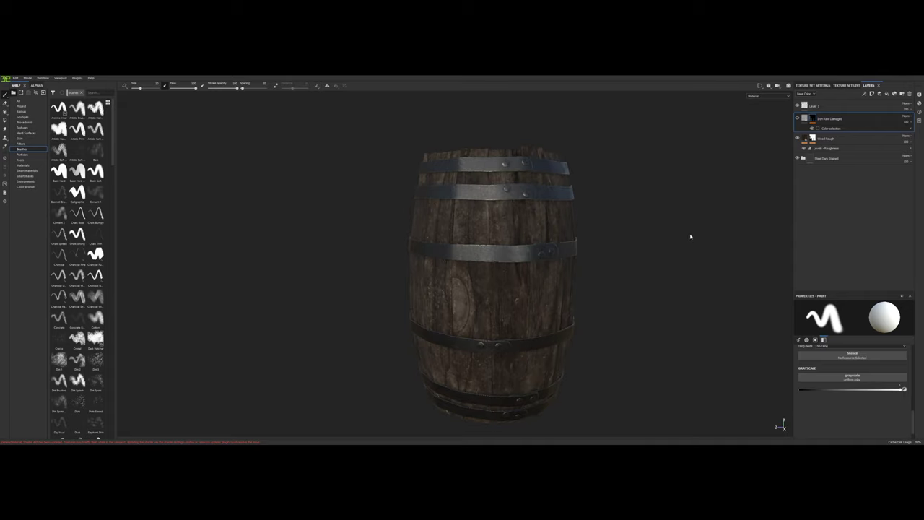
Step: Delete all layers from the stack: Layer 1, Iron Raw Damaged, Wood Rough and the Steel Dark Stained folder
{"action": "left_click", "coordinate": [802, 109]}
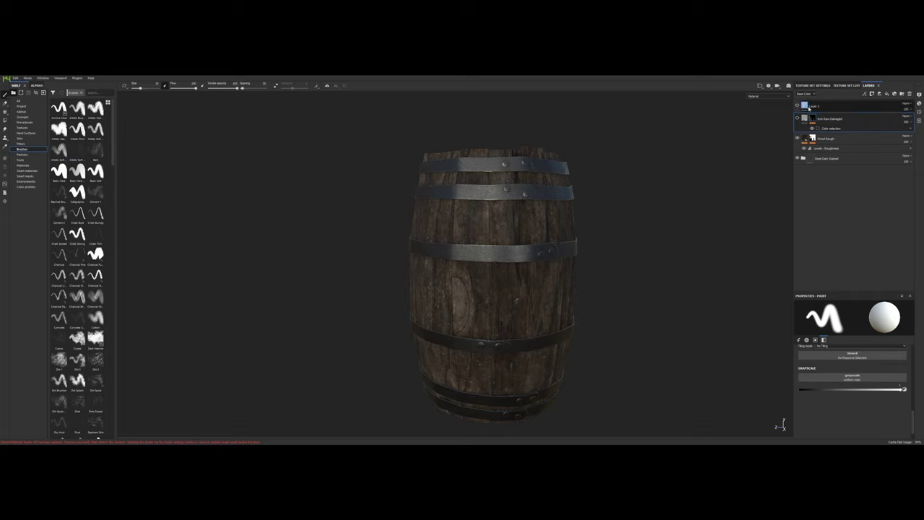
{"action": "key", "text": "Delete"}
{"action": "left_click", "coordinate": [909, 94]}
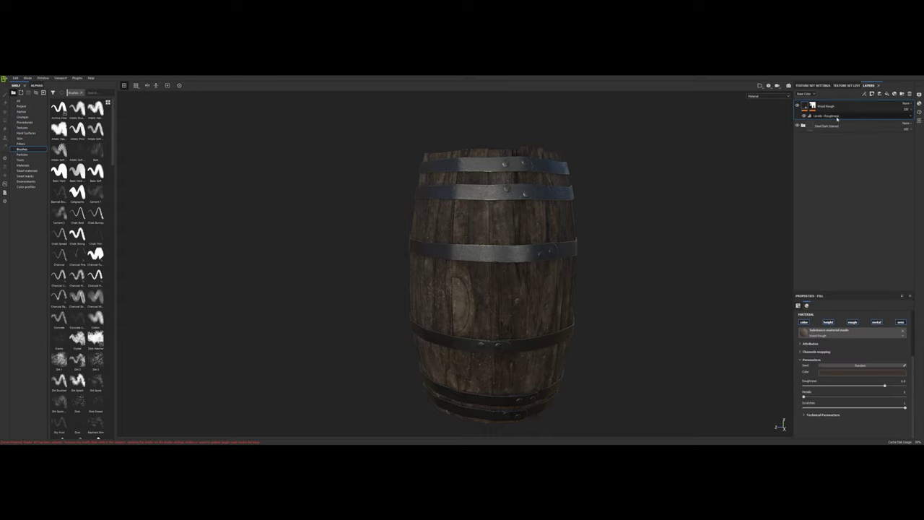
{"action": "left_click", "coordinate": [909, 94]}
{"action": "left_click", "coordinate": [903, 96]}
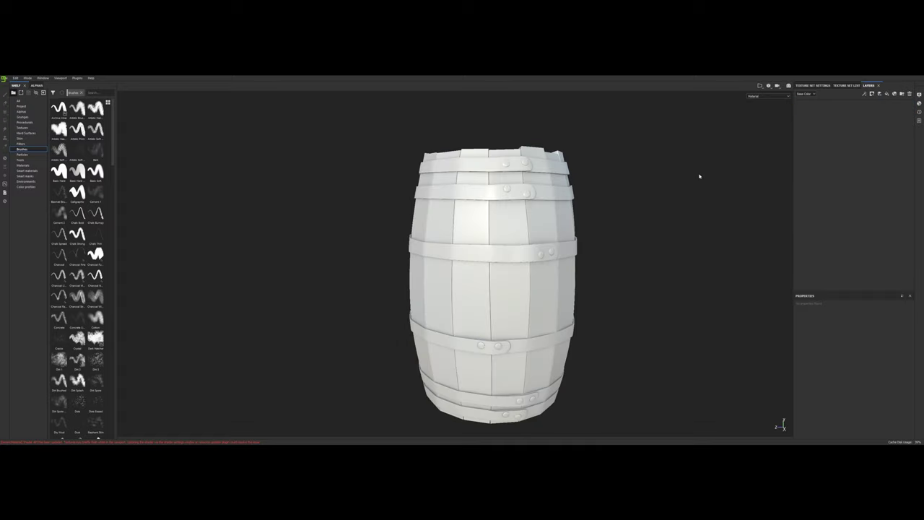
Step: Find the Wood Rough material by searching the shelf's materials for "wood" and add it to the layer stack
{"action": "left_click_drag", "start_coordinate": [630, 193], "coordinate": [600, 195], "text": "alt"}
{"action": "left_click", "coordinate": [29, 102]}
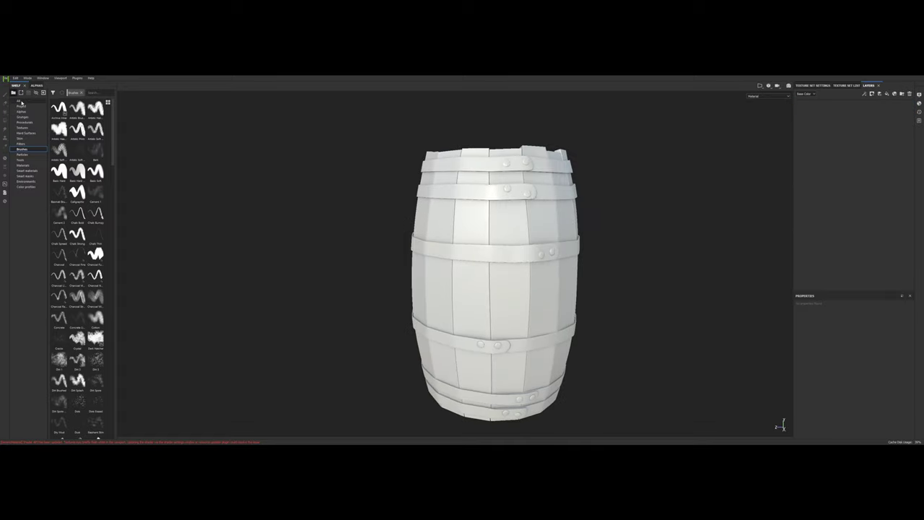
{"action": "left_click", "coordinate": [28, 166]}
{"action": "left_click", "coordinate": [94, 92]}
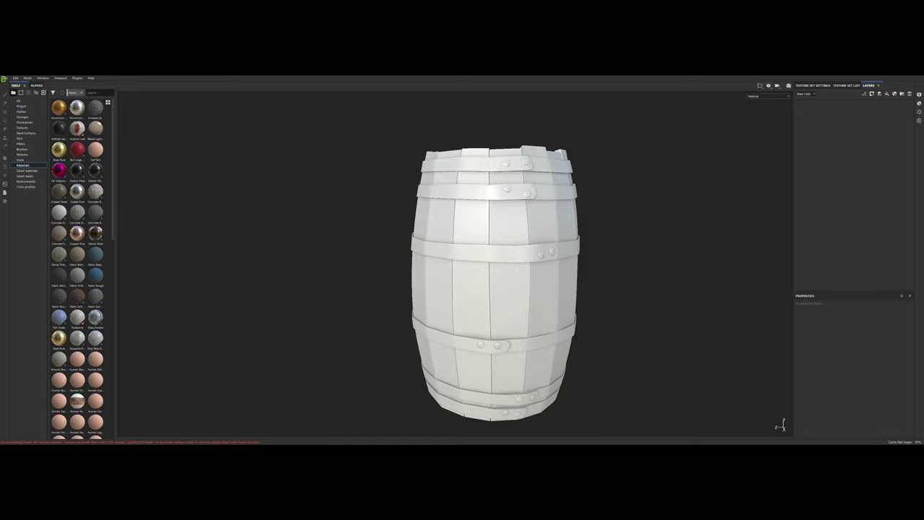
{"action": "type", "text": "wood"}
{"action": "left_click_drag", "start_coordinate": [77, 108], "coordinate": [834, 190]}
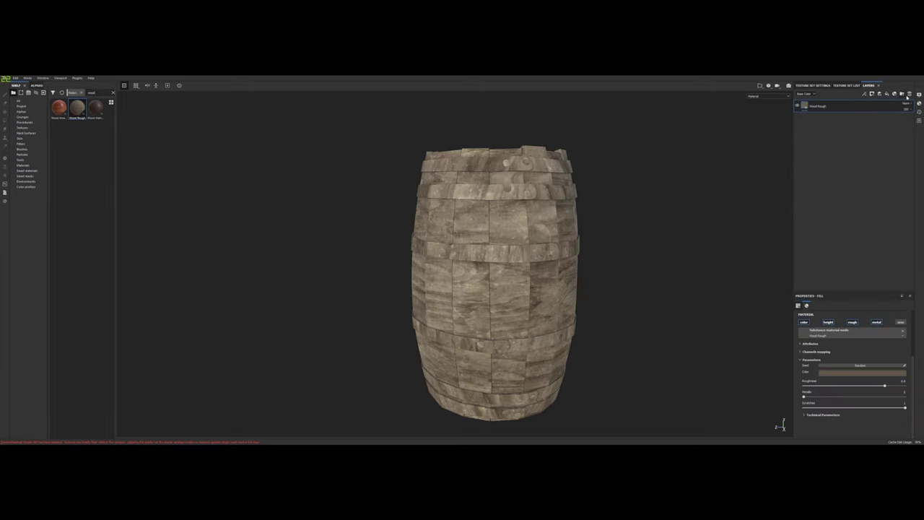
Step: Set the Wood Rough fill's UV rotation to 90 and its scale to 2
{"action": "left_click", "coordinate": [889, 109]}
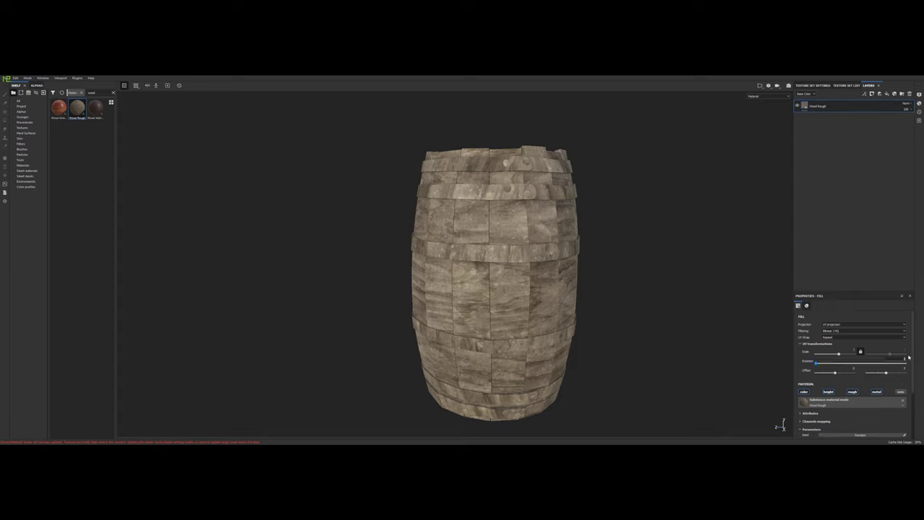
{"action": "type", "text": "90"}
{"action": "key", "text": "Return"}
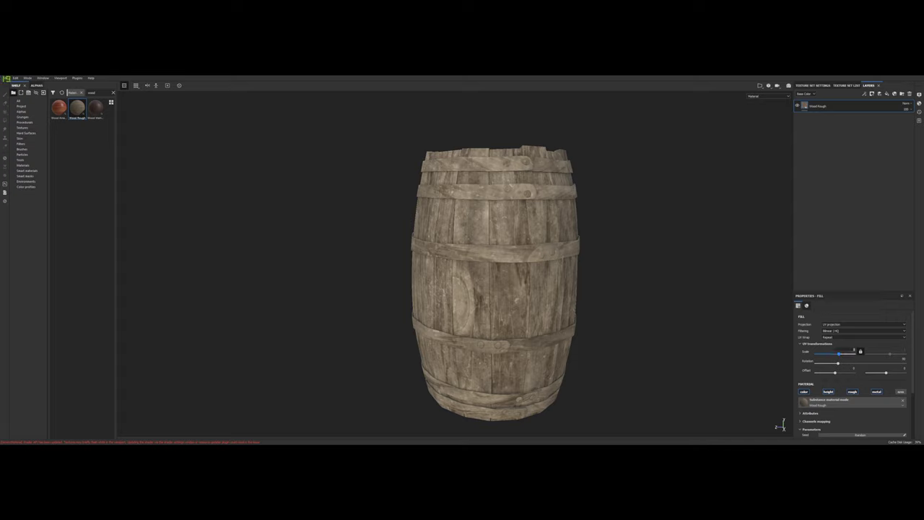
{"action": "type", "text": "2"}
{"action": "key", "text": "Return"}
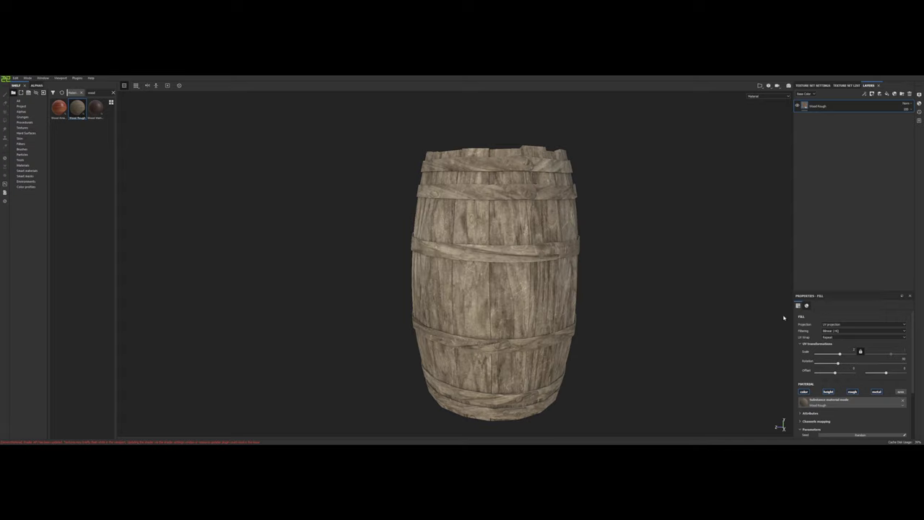
{"action": "left_click_drag", "start_coordinate": [688, 304], "coordinate": [629, 204], "text": "alt"}
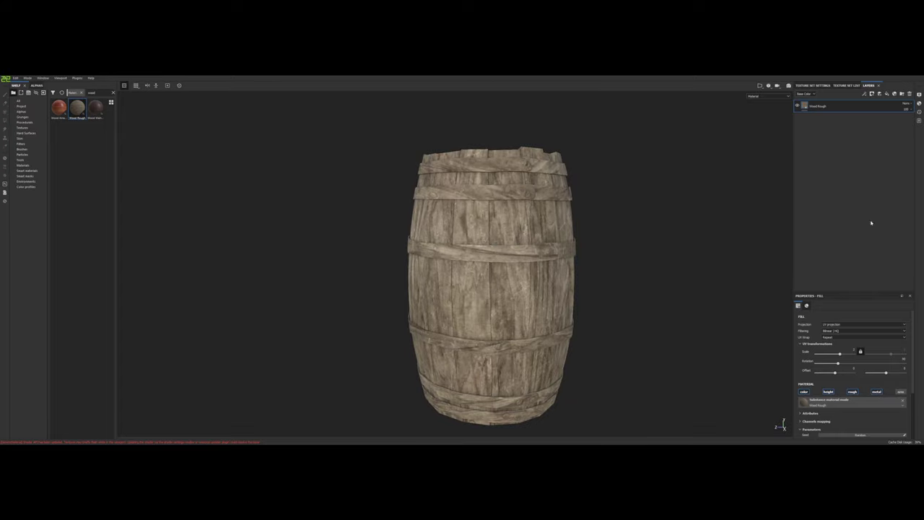
Step: Add a black mask with a color selection to the Wood Rough layer and pick the planks' blue ID color
{"action": "right_click", "coordinate": [831, 106]}
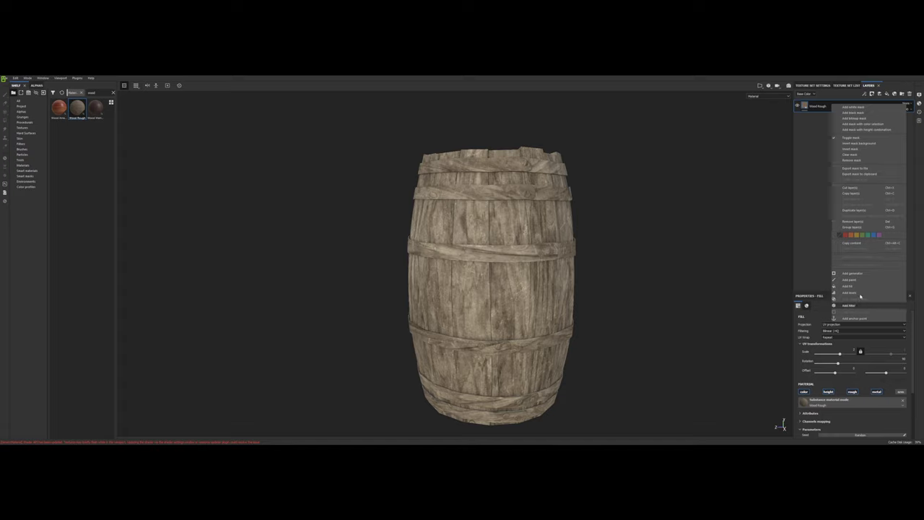
{"action": "left_click", "coordinate": [853, 113]}
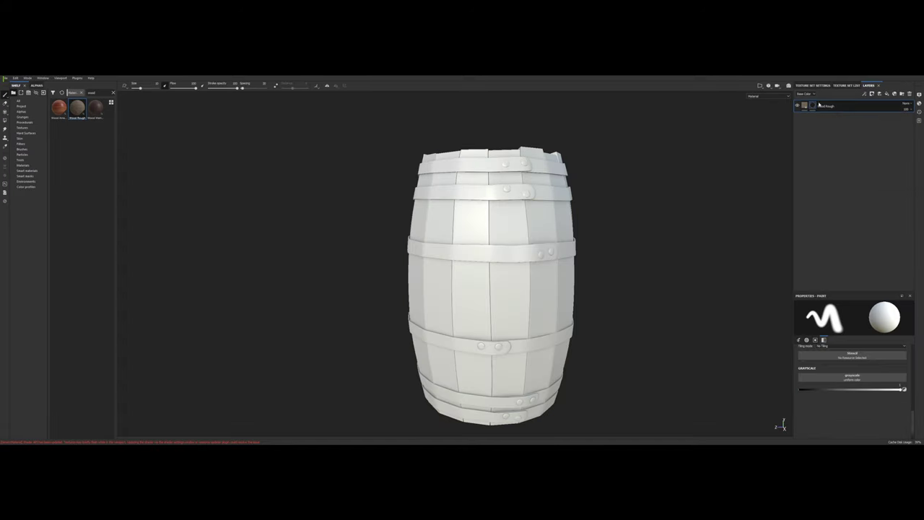
{"action": "right_click", "coordinate": [814, 107]}
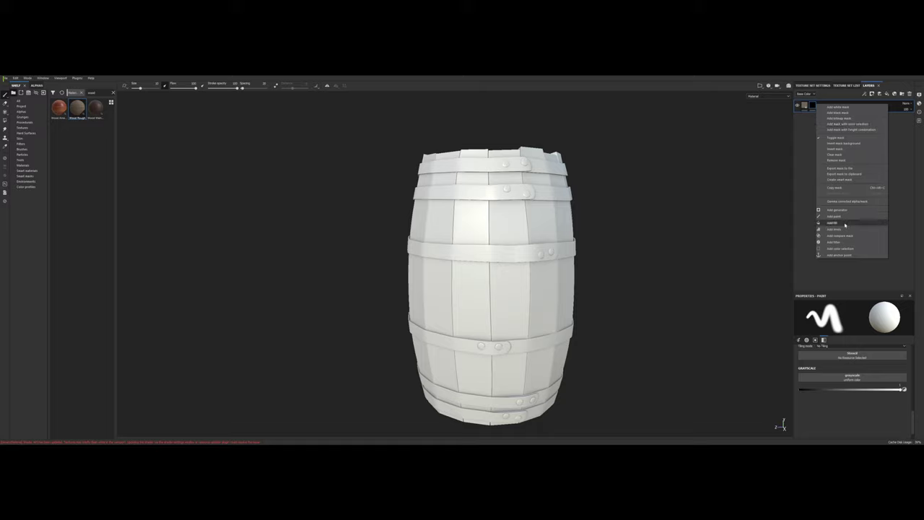
{"action": "left_click", "coordinate": [844, 248]}
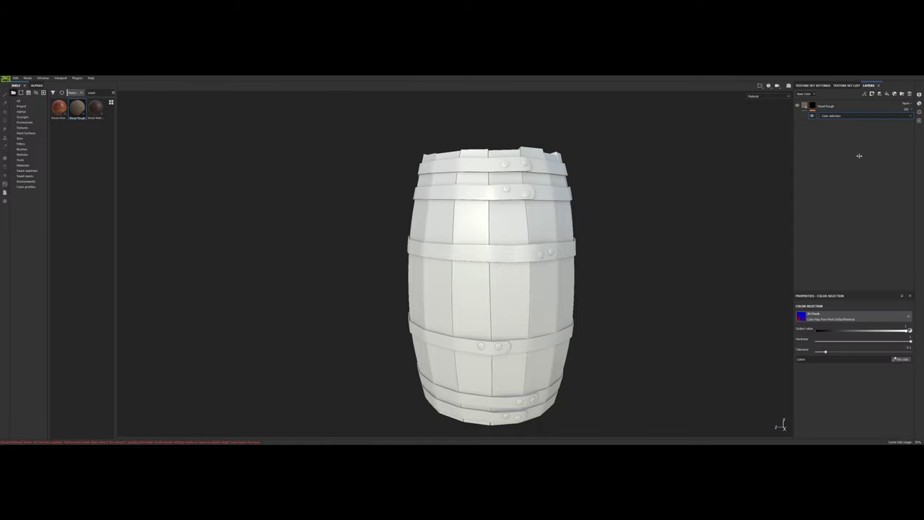
{"action": "left_click", "coordinate": [901, 358]}
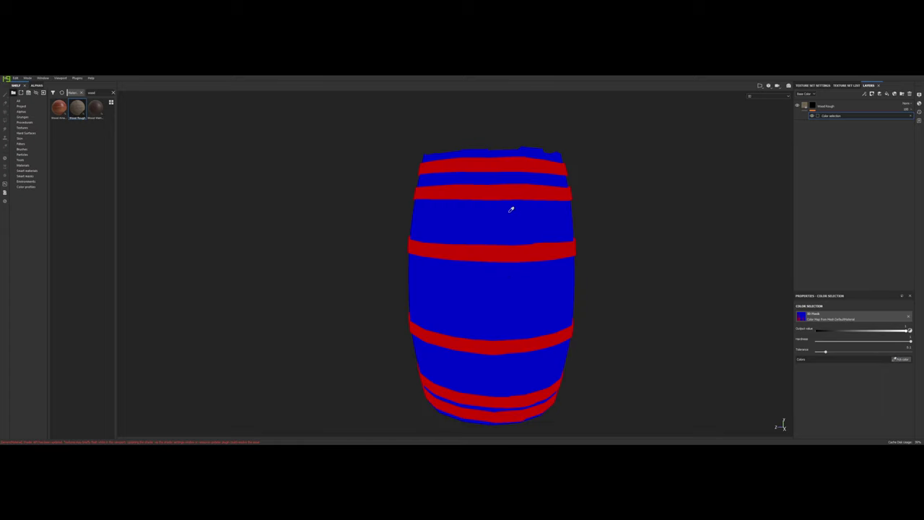
{"action": "left_click", "coordinate": [511, 211]}
Step: Examine the masked wood on the barrel's planks and lid up close, from above and from the side
{"action": "scroll", "coordinate": [512, 215], "scroll_direction": "down", "scroll_amount": 2}
{"action": "scroll", "coordinate": [513, 219], "scroll_direction": "up", "scroll_amount": 5}
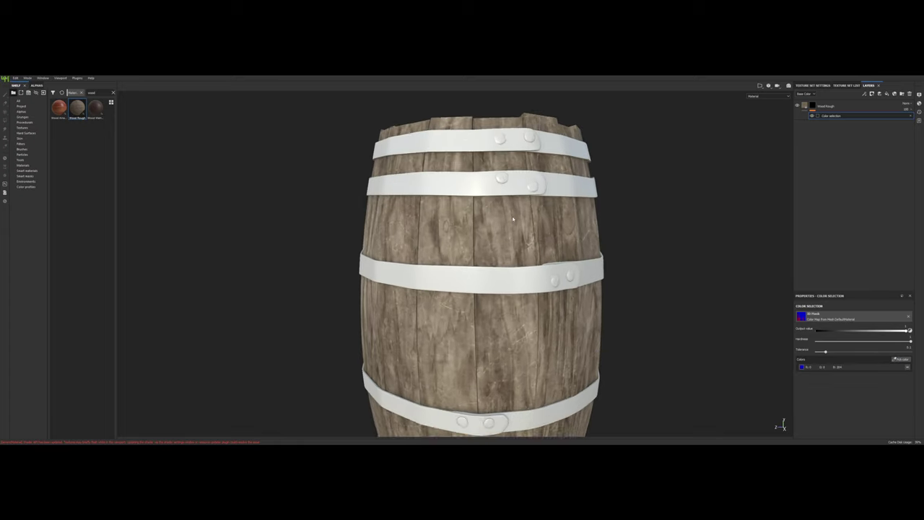
{"action": "scroll", "coordinate": [513, 219], "scroll_direction": "up", "scroll_amount": 3}
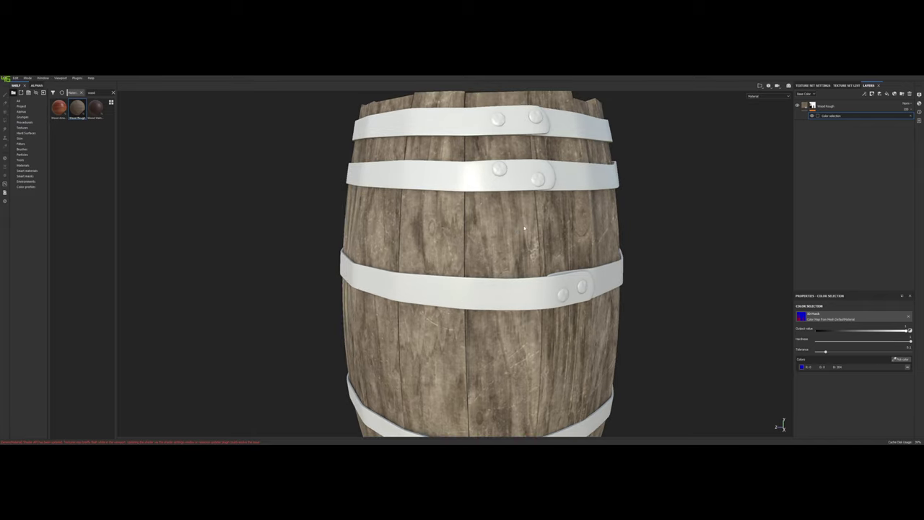
{"action": "scroll", "coordinate": [524, 228], "scroll_direction": "down", "scroll_amount": 3}
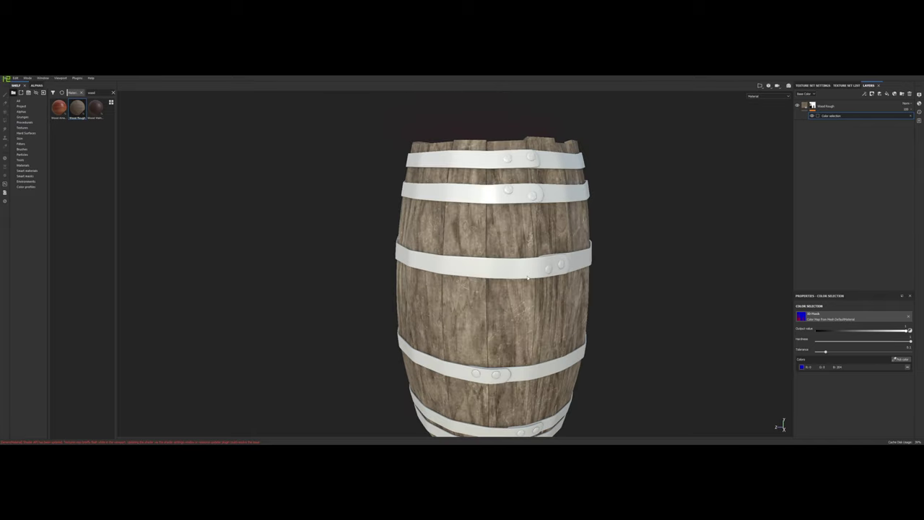
{"action": "left_click_drag", "start_coordinate": [535, 189], "coordinate": [529, 159], "text": "alt"}
{"action": "middle_click_drag", "start_coordinate": [529, 153], "coordinate": [530, 175], "text": "alt"}
{"action": "left_click_drag", "start_coordinate": [530, 175], "coordinate": [533, 202], "text": "alt"}
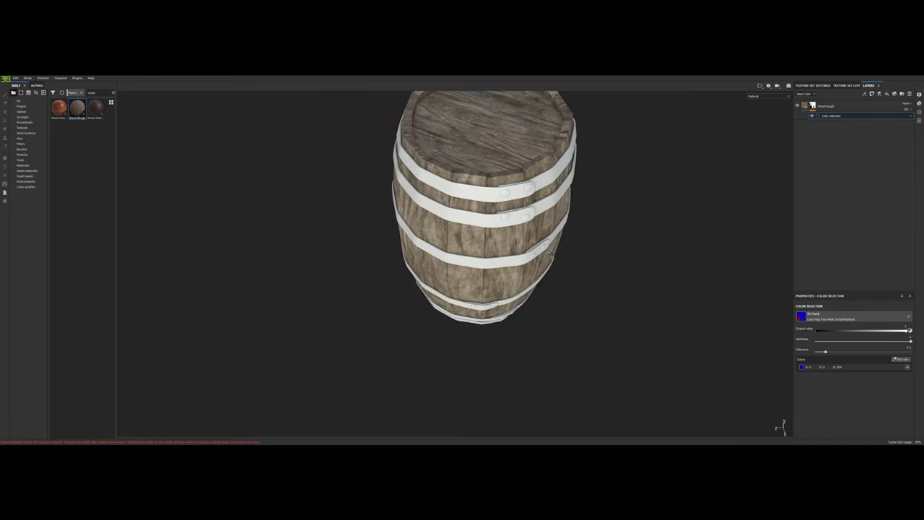
{"action": "middle_click_drag", "start_coordinate": [532, 202], "coordinate": [534, 228], "text": "alt"}
{"action": "left_click_drag", "start_coordinate": [534, 228], "coordinate": [538, 192], "text": "alt"}
{"action": "middle_click_drag", "start_coordinate": [557, 245], "coordinate": [555, 227], "text": "alt"}
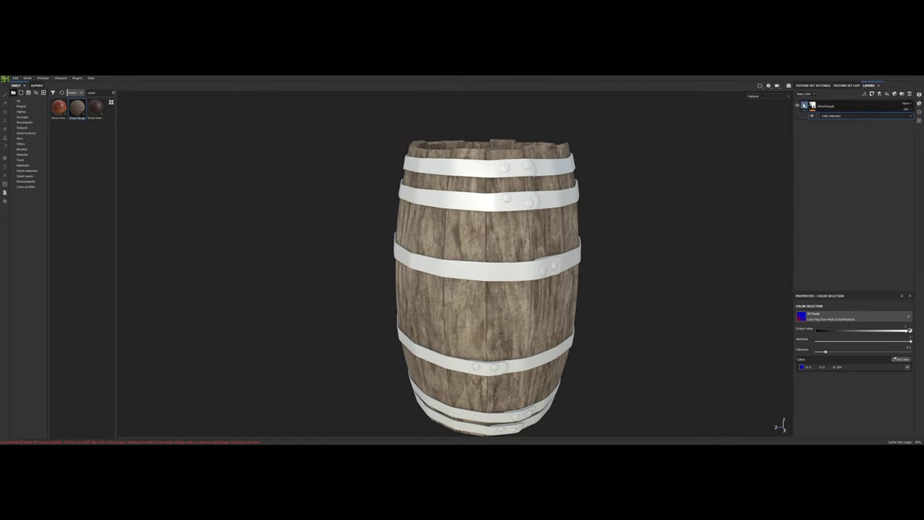
Step: Add a Levels effect to the Wood Rough layer's content, set it to affect Roughness, and raise the output black level
{"action": "left_click", "coordinate": [813, 106]}
{"action": "right_click", "coordinate": [812, 106]}
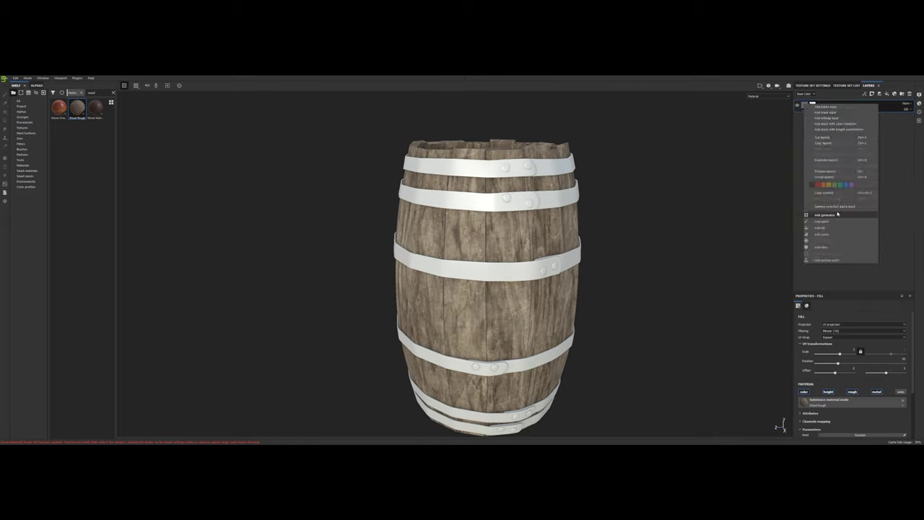
{"action": "left_click", "coordinate": [830, 235]}
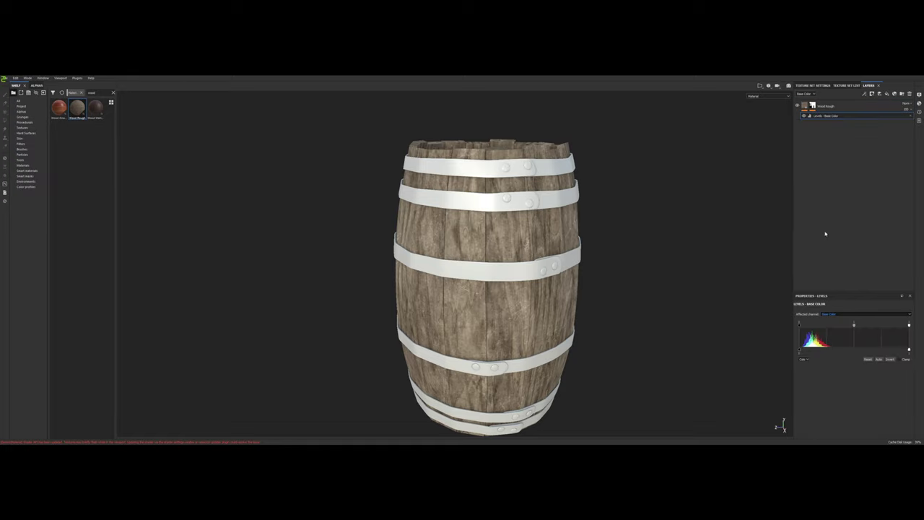
{"action": "left_click", "coordinate": [832, 314]}
{"action": "left_click", "coordinate": [834, 327]}
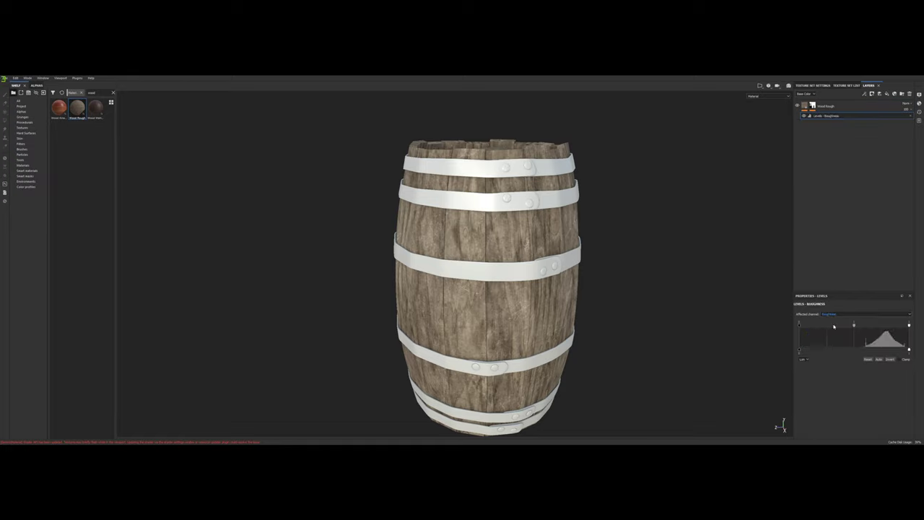
{"action": "left_click_drag", "start_coordinate": [800, 351], "coordinate": [833, 351]}
Step: Darken the Wood Rough material's color parameter to a deep brown and check the planks
{"action": "left_click", "coordinate": [811, 105]}
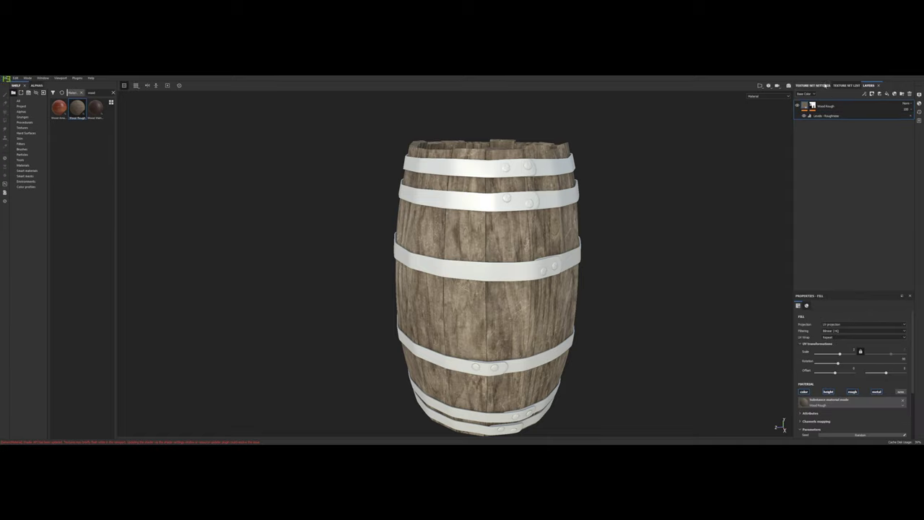
{"action": "scroll", "coordinate": [860, 361], "scroll_direction": "down", "scroll_amount": 3}
{"action": "left_click", "coordinate": [856, 372]}
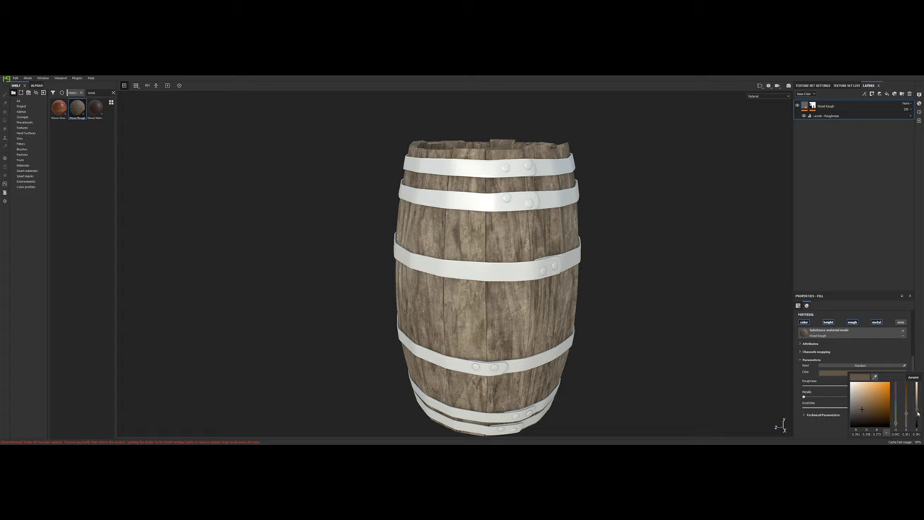
{"action": "left_click_drag", "start_coordinate": [917, 413], "coordinate": [918, 415]}
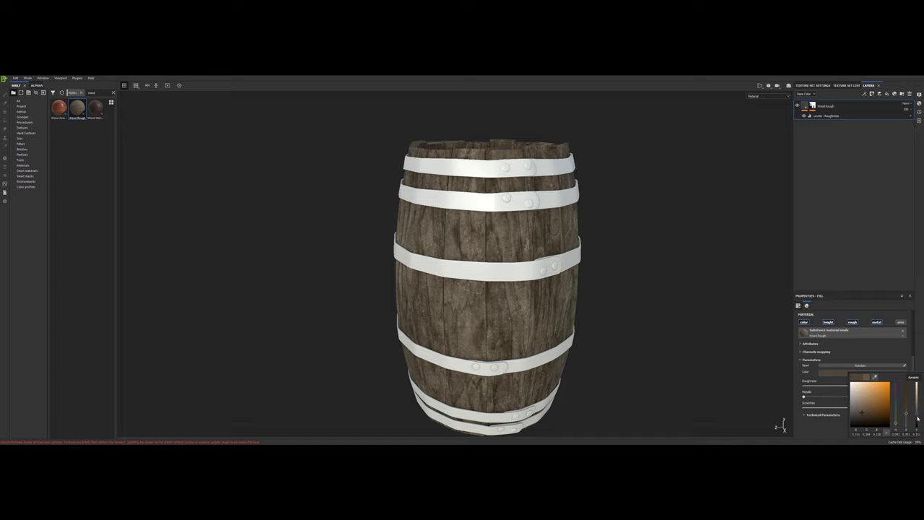
{"action": "left_click_drag", "start_coordinate": [917, 417], "coordinate": [917, 421]}
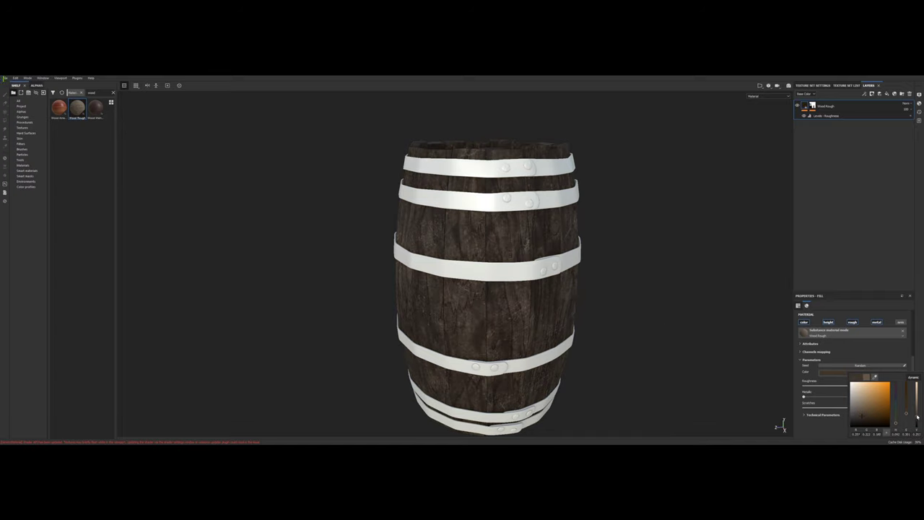
{"action": "left_click_drag", "start_coordinate": [628, 318], "coordinate": [581, 303], "text": "alt"}
{"action": "scroll", "coordinate": [531, 243], "scroll_direction": "up", "scroll_amount": 4}
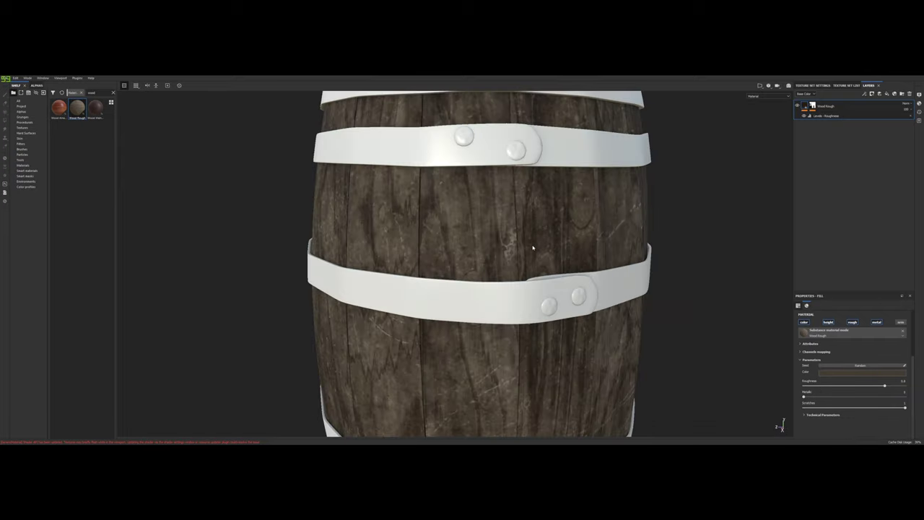
{"action": "scroll", "coordinate": [534, 246], "scroll_direction": "down", "scroll_amount": 5}
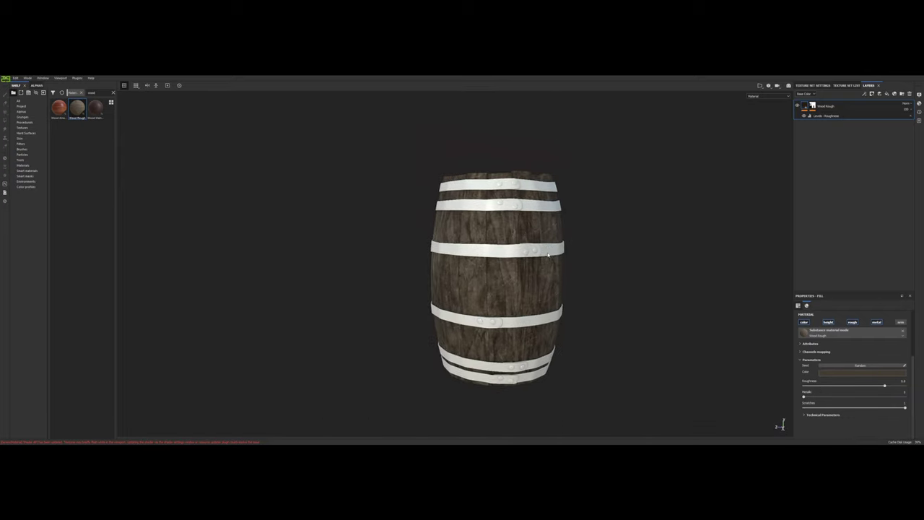
{"action": "left_click_drag", "start_coordinate": [547, 253], "coordinate": [591, 242], "text": "alt"}
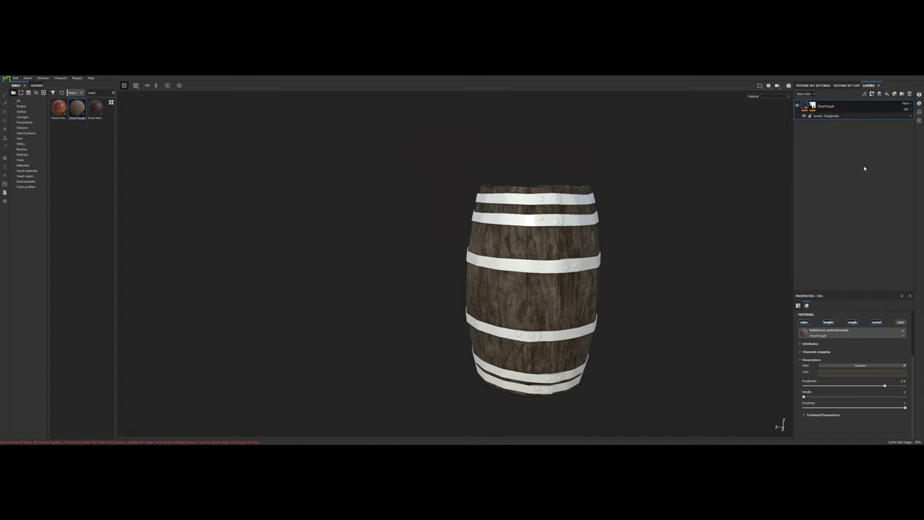
Step: Add the Steel Dark Stained smart material to the layer stack beneath the Wood Rough layer
{"action": "left_click", "coordinate": [112, 93]}
{"action": "left_click", "coordinate": [27, 170]}
{"action": "scroll", "coordinate": [81, 190], "scroll_direction": "down", "scroll_amount": 10}
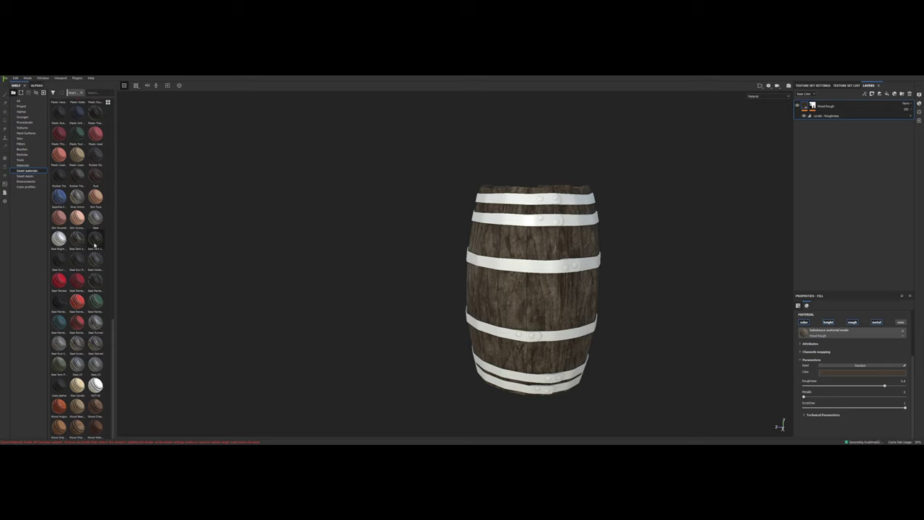
{"action": "mouse_move", "coordinate": [94, 243]}
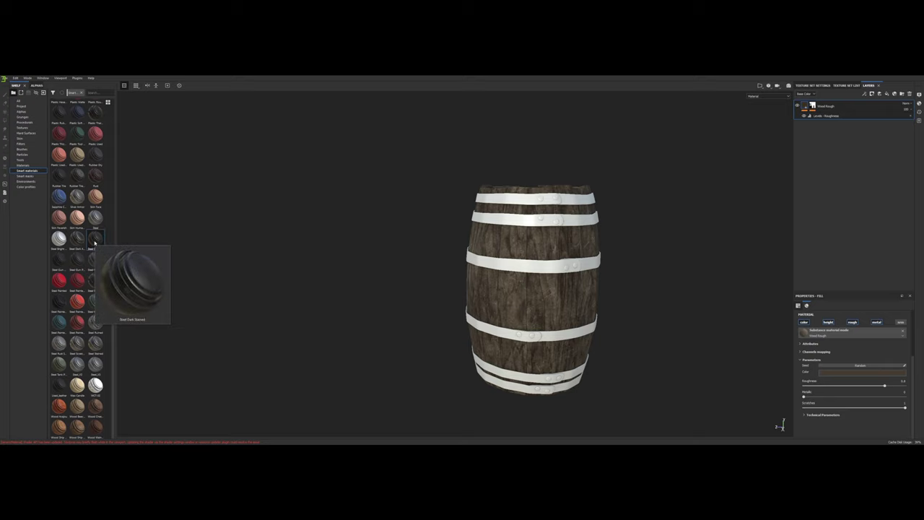
{"action": "left_click_drag", "start_coordinate": [95, 243], "coordinate": [861, 137]}
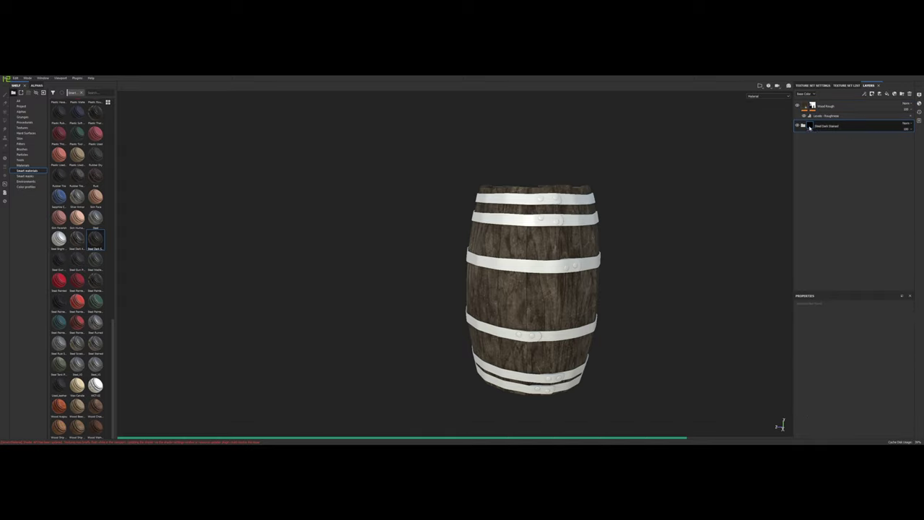
Step: Mask the Steel Dark Stained folder with a color selection using the metal bands' red ID color
{"action": "right_click", "coordinate": [811, 127]}
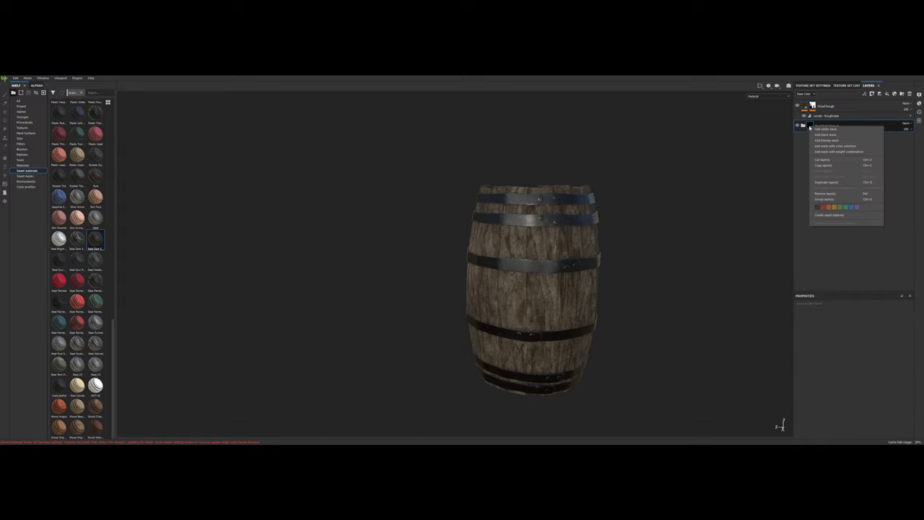
{"action": "left_click", "coordinate": [832, 147]}
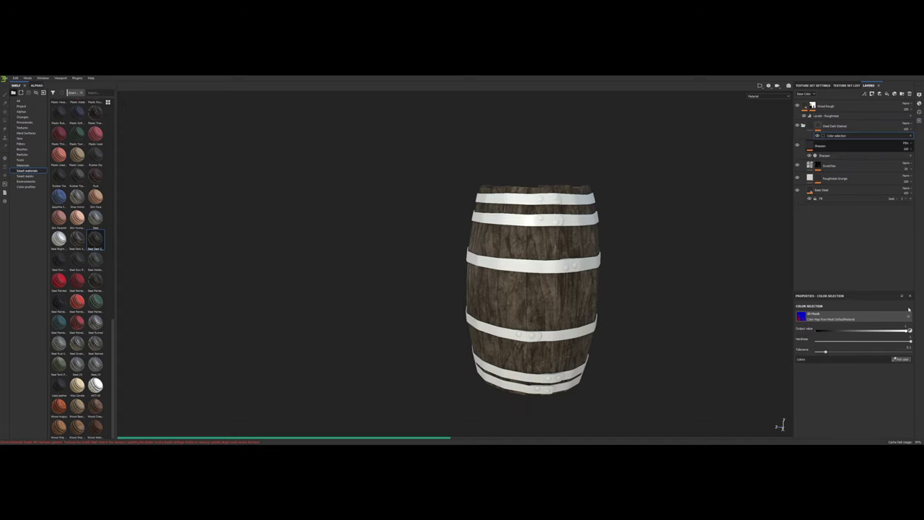
{"action": "left_click", "coordinate": [899, 359]}
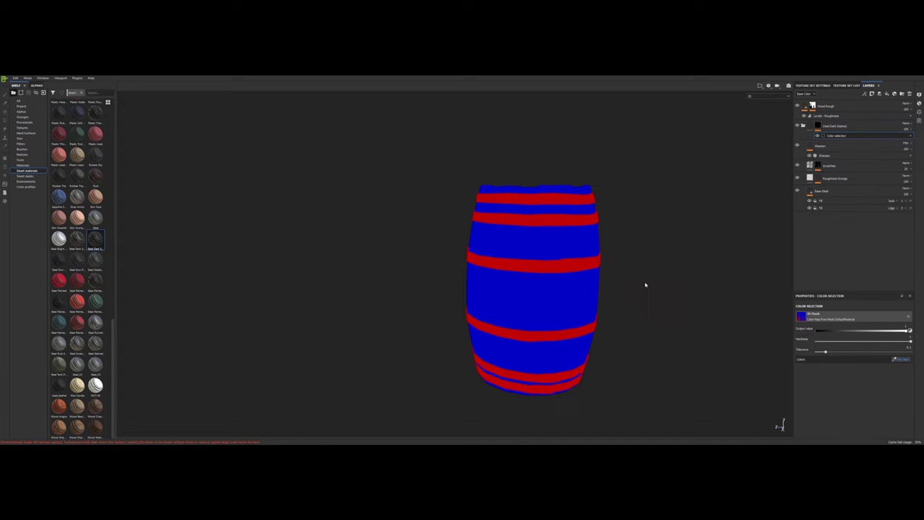
{"action": "left_click", "coordinate": [548, 268]}
Step: Collapse the Steel Dark Stained folder and examine the barrel's steel bands, rivets and wood planks from several angles
{"action": "scroll", "coordinate": [559, 249], "scroll_direction": "down", "scroll_amount": 3}
{"action": "scroll", "coordinate": [570, 229], "scroll_direction": "up", "scroll_amount": 8}
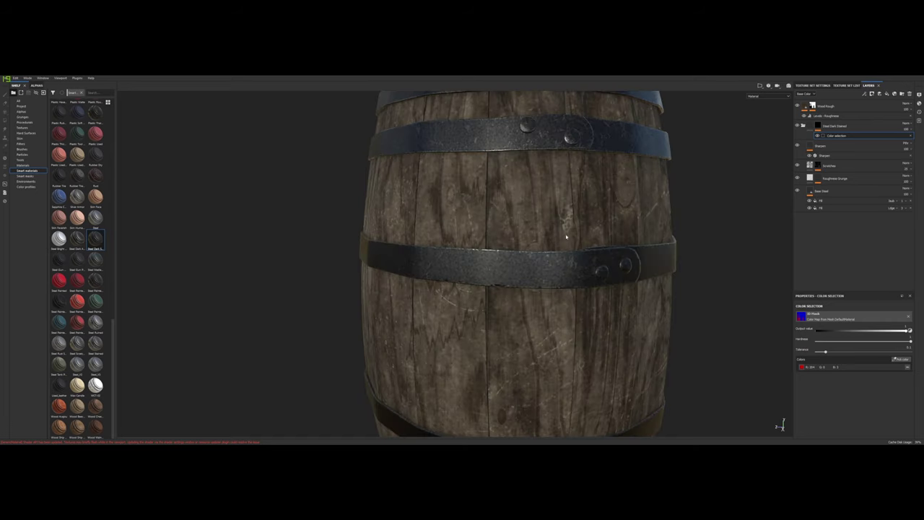
{"action": "left_click_drag", "start_coordinate": [570, 229], "coordinate": [578, 201], "text": "alt"}
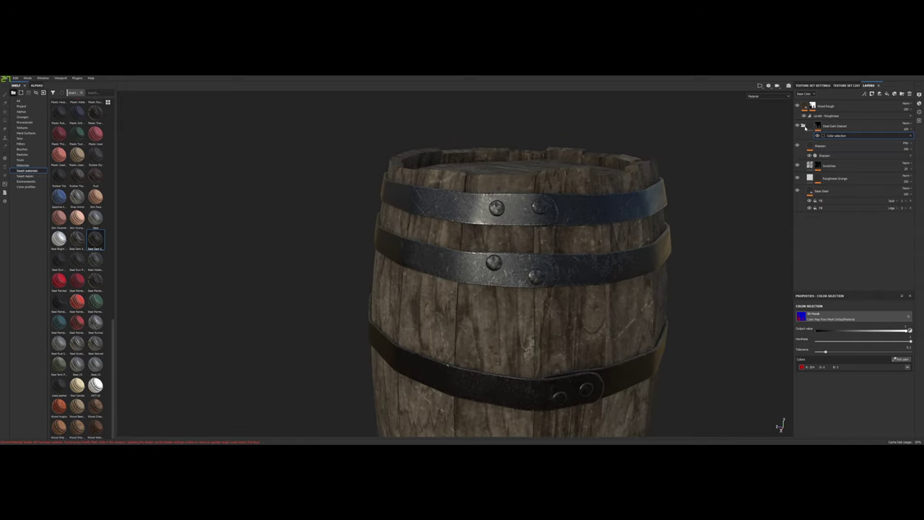
{"action": "left_click", "coordinate": [803, 126]}
{"action": "left_click_drag", "start_coordinate": [554, 264], "coordinate": [543, 247], "text": "alt"}
{"action": "scroll", "coordinate": [541, 296], "scroll_direction": "down", "scroll_amount": 3}
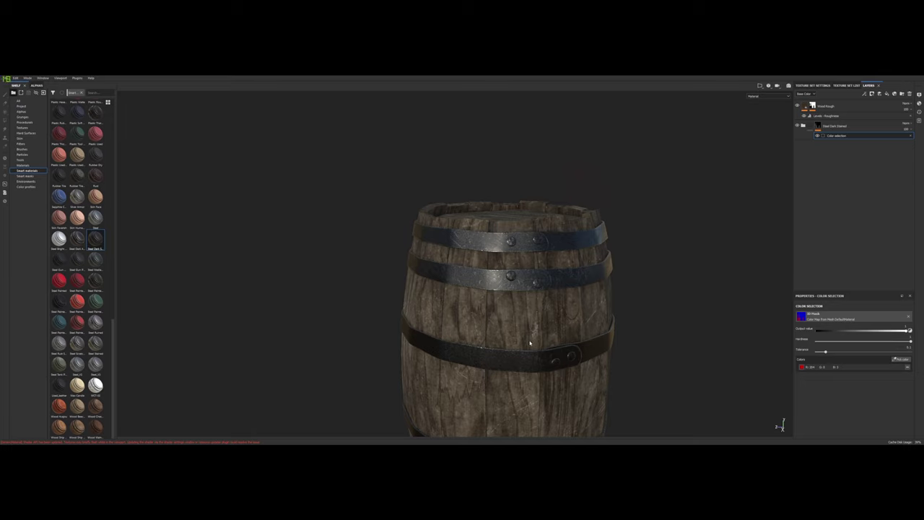
{"action": "middle_click_drag", "start_coordinate": [537, 307], "coordinate": [528, 292], "text": "alt"}
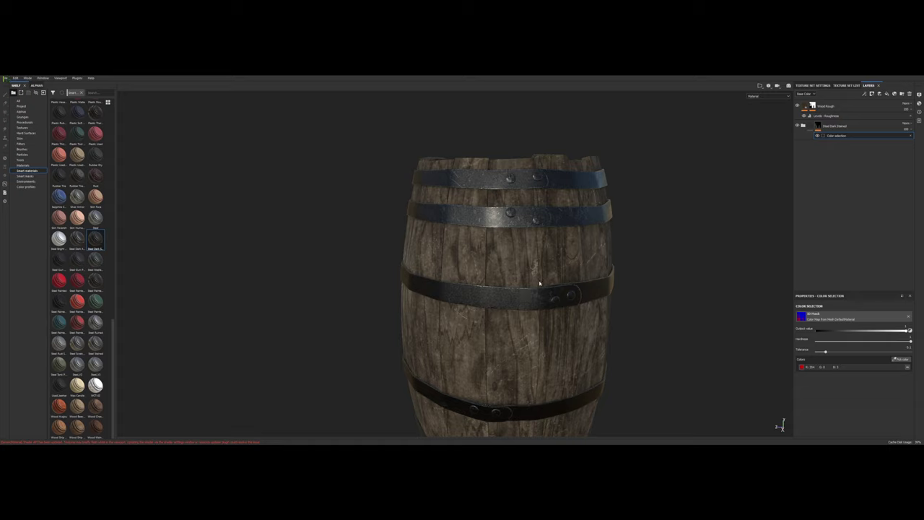
{"action": "left_click_drag", "start_coordinate": [527, 291], "coordinate": [551, 258], "text": "alt"}
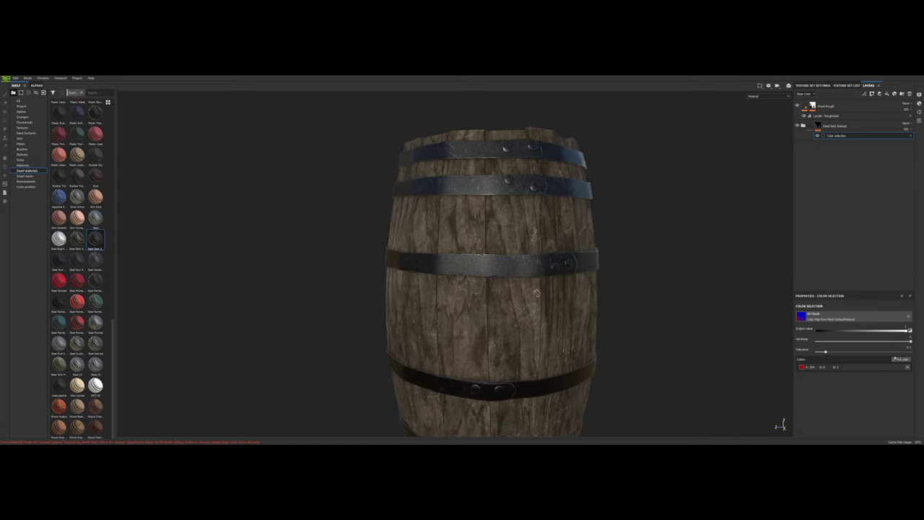